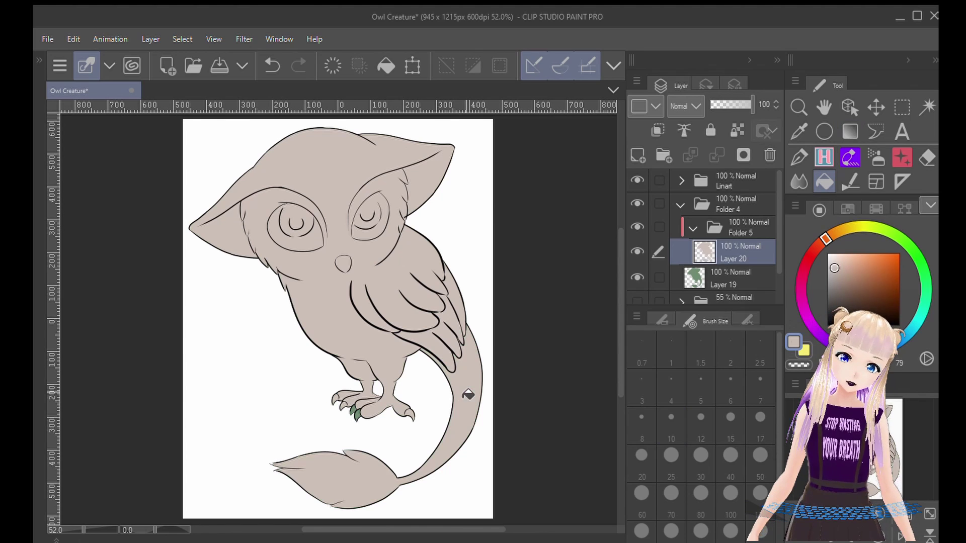
- Add a new layer above the beige base fill and sample a brown from the owl reference photo to paint on it
left_click(747, 320)
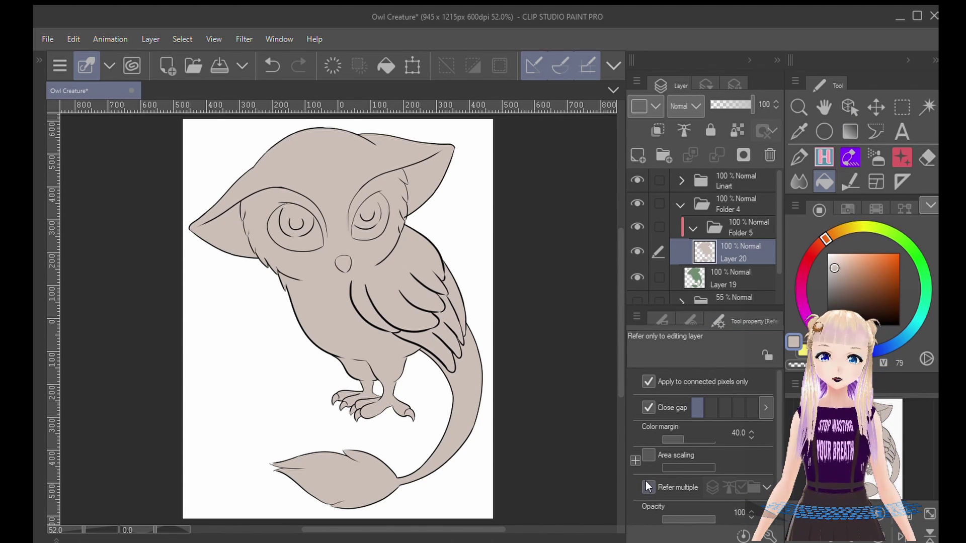
left_click(637, 155)
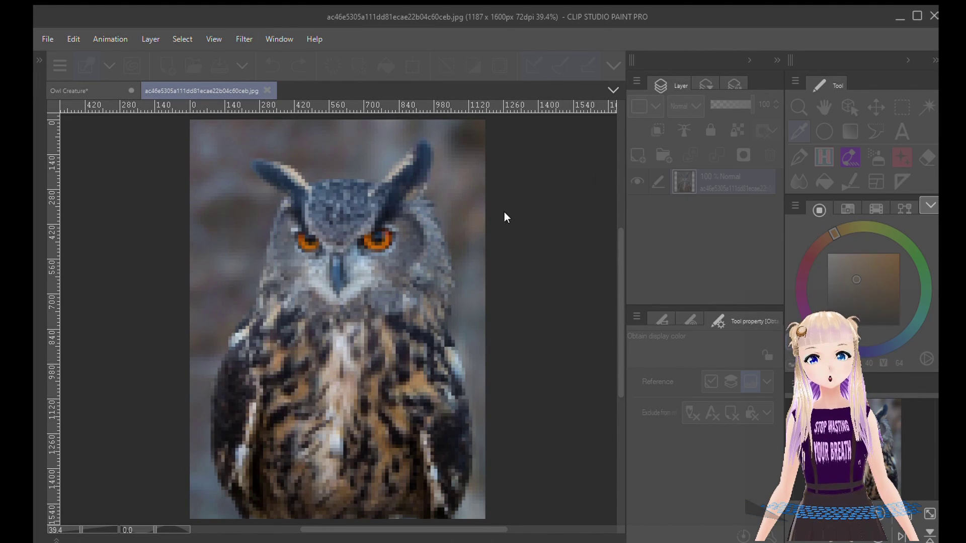
left_click_drag(481, 213, 487, 213)
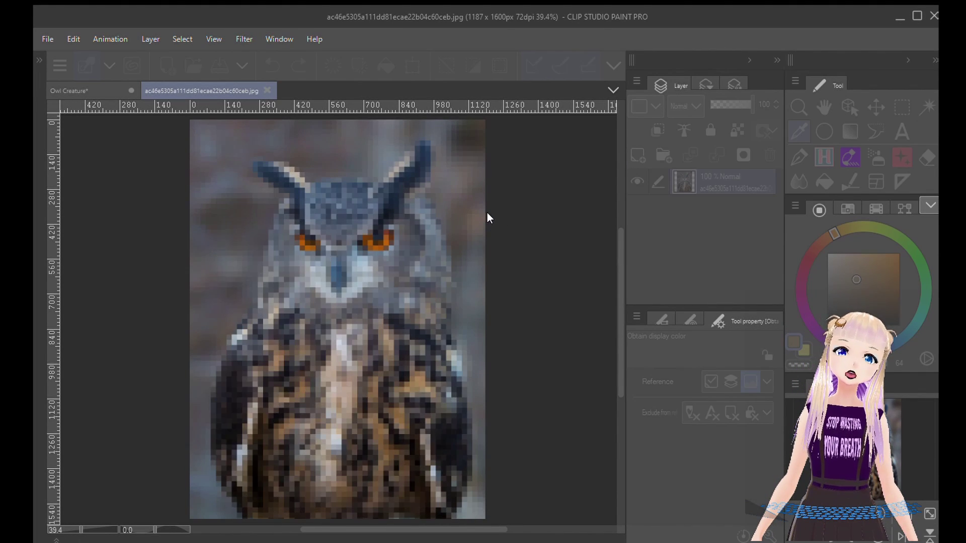
left_click(793, 182)
scroll(377, 386, "up", 4)
left_click(390, 401)
left_click(94, 91)
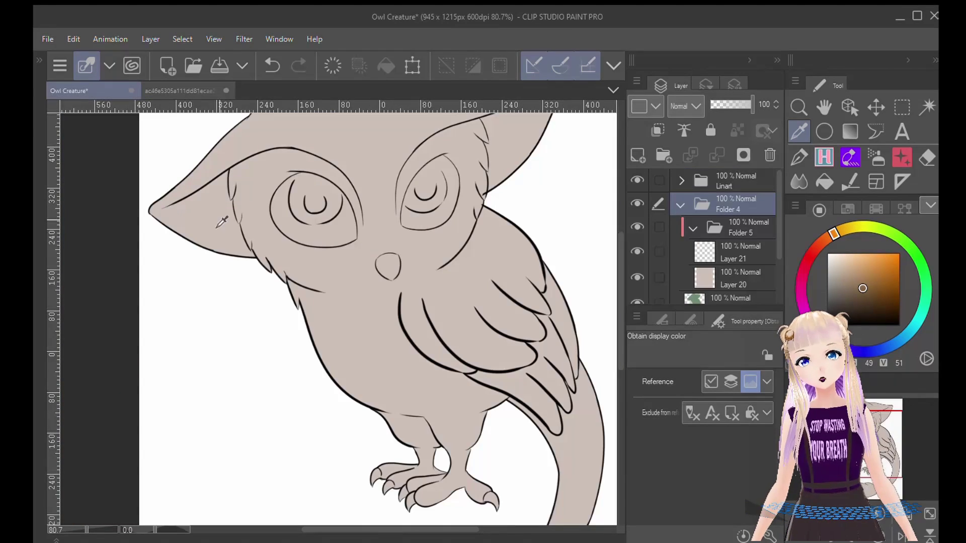
left_click(758, 248)
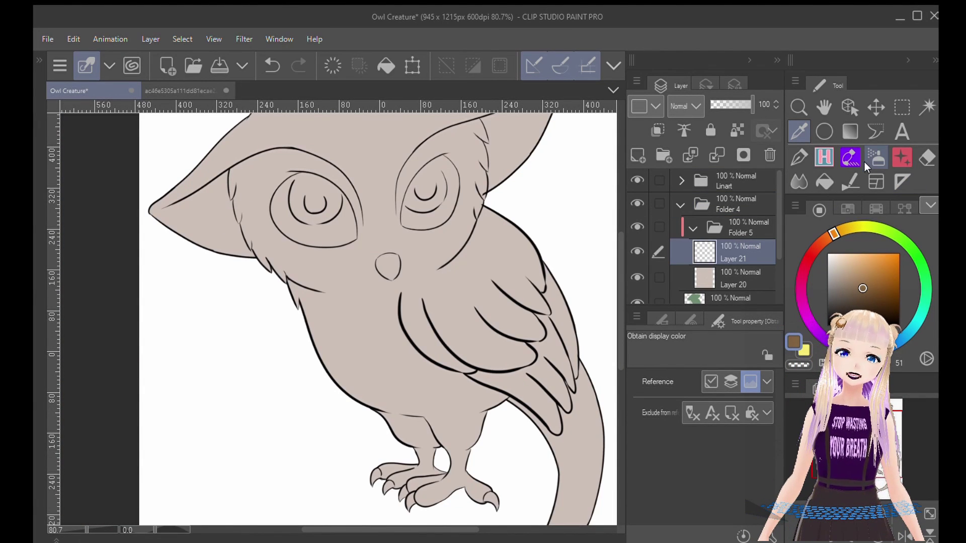
- Paint brown along the inner edges and tips of the lowest wing feathers with a size 10 brush
left_click(824, 157)
scroll(710, 456, "down", 2)
left_click(690, 319)
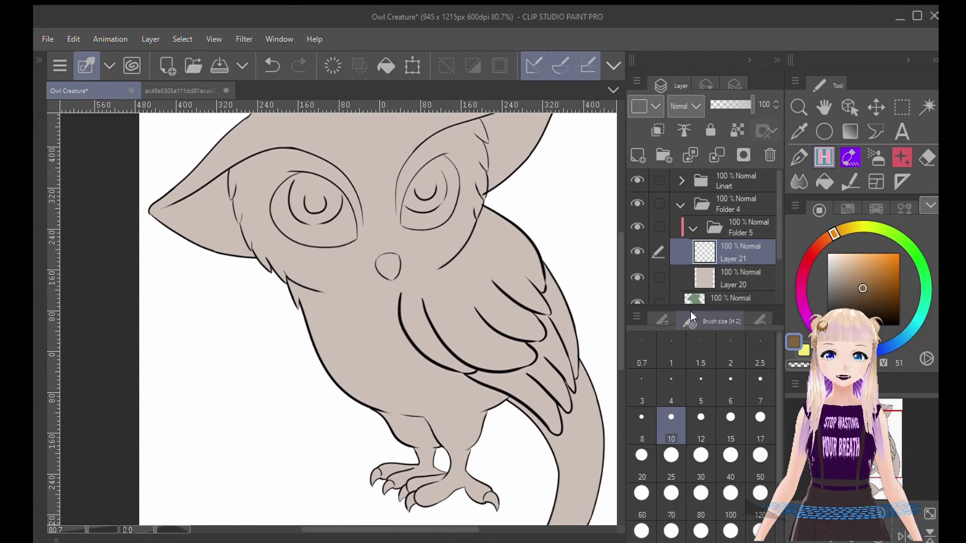
scroll(530, 357, "up", 6)
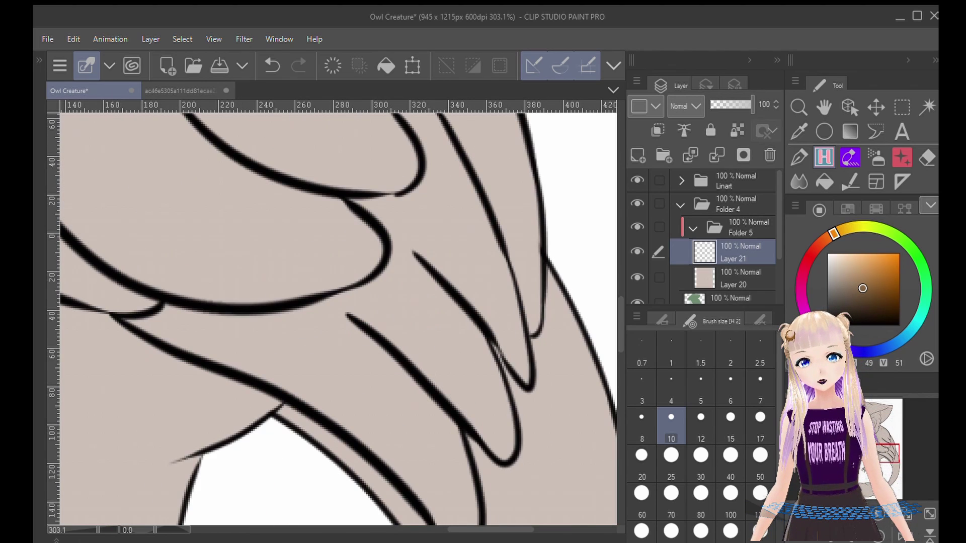
mouse_move(425, 454)
left_mouse_down()
mouse_move(396, 426)
mouse_move(430, 451)
mouse_move(405, 324)
mouse_move(469, 338)
mouse_move(425, 226)
mouse_move(491, 295)
mouse_move(473, 215)
mouse_move(495, 187)
mouse_move(592, 220)
left_mouse_up()
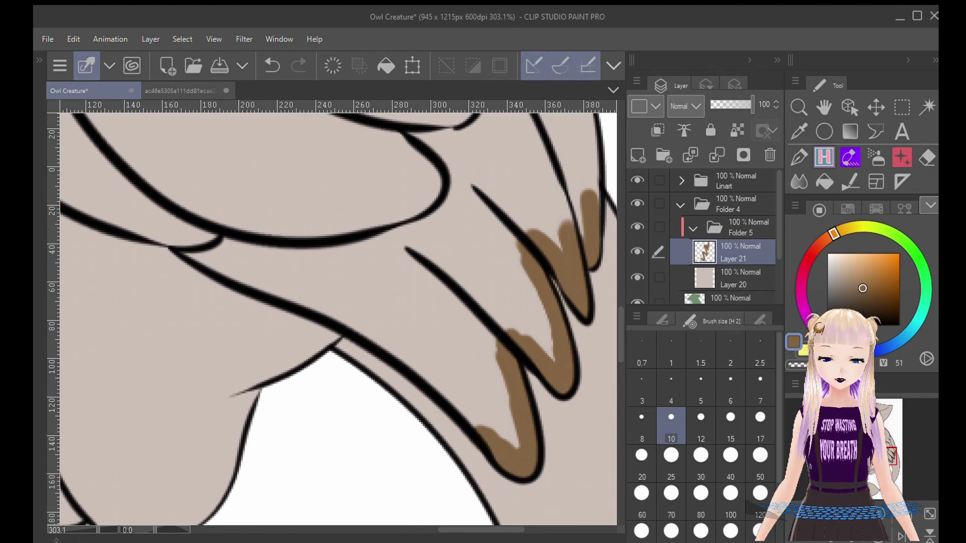
mouse_move(195, 255)
left_mouse_down()
mouse_move(312, 302)
mouse_move(452, 388)
mouse_move(496, 430)
left_mouse_up()
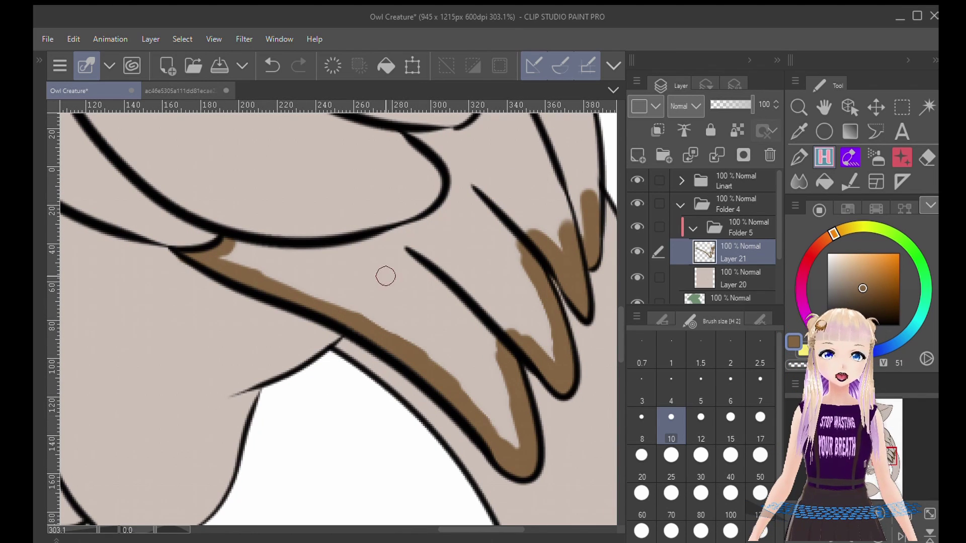
- Trace brown just outside the rounded upper feathers, from the wing's underside up to its outer edge
mouse_move(221, 246)
left_mouse_down()
mouse_move(255, 256)
mouse_move(317, 254)
mouse_move(448, 224)
left_mouse_up()
mouse_move(420, 135)
left_mouse_down()
mouse_move(438, 142)
mouse_move(452, 208)
mouse_move(435, 213)
left_mouse_up()
left_click_drag(442, 201, 338, 377)
mouse_move(346, 205)
left_mouse_down()
mouse_move(393, 267)
mouse_move(381, 346)
left_mouse_up()
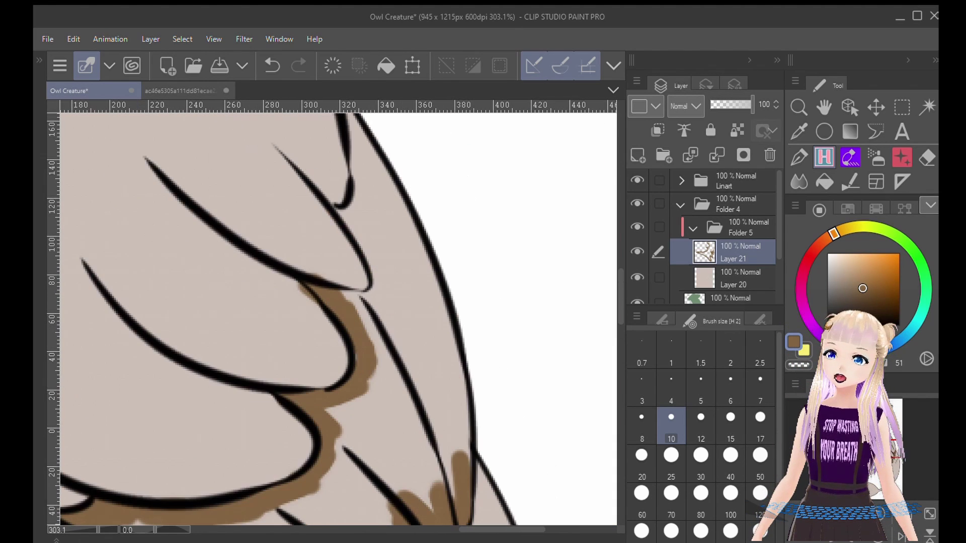
left_click_drag(358, 121, 363, 189)
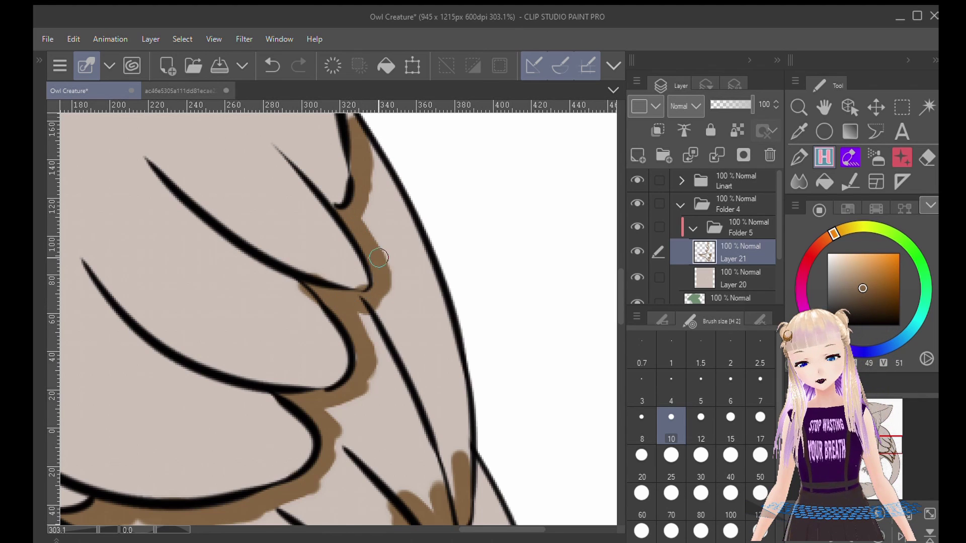
left_click_drag(379, 257, 391, 340)
- Set the hard eraser to size 12 and bring up its settings
left_click(701, 388)
key("e")
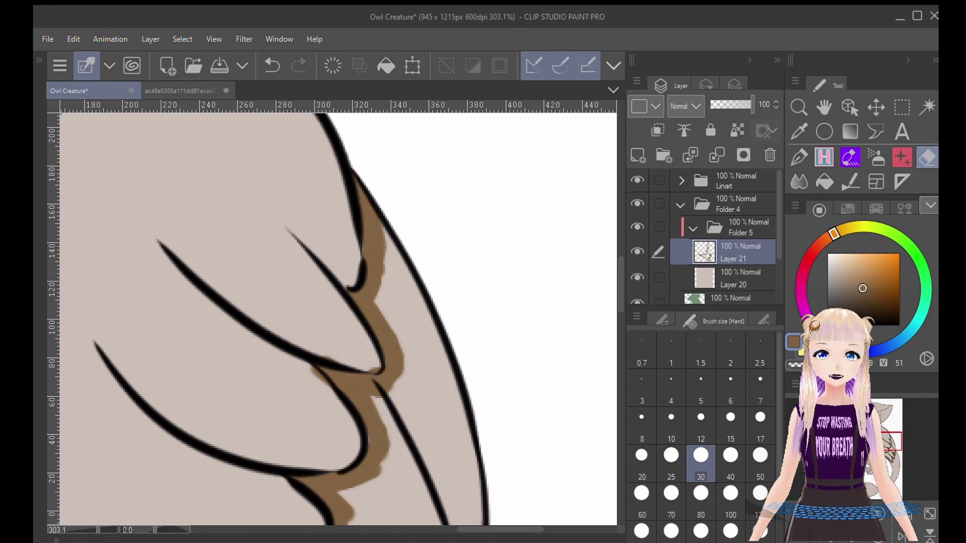
key("bracketleft")
key("bracketleft")
key("bracketleft")
key("bracketleft")
key("bracketleft")
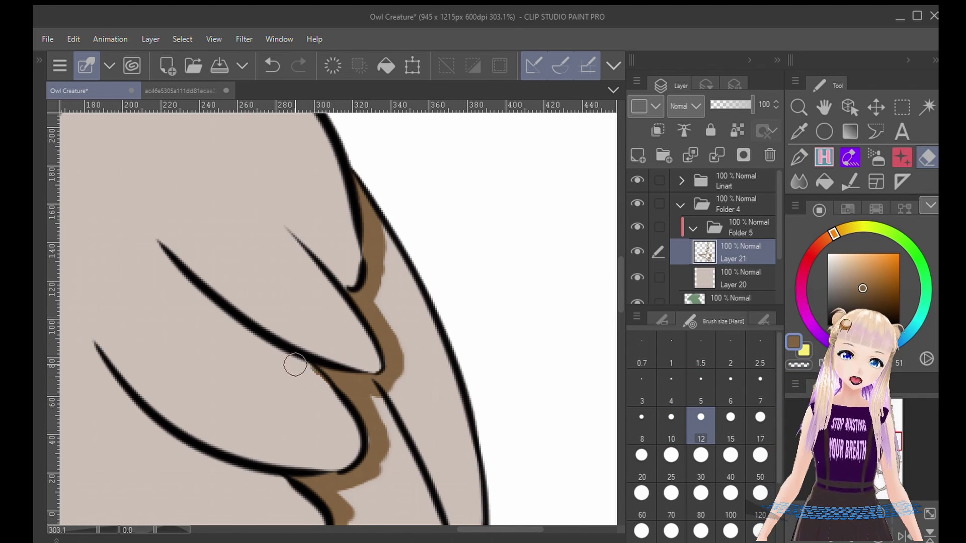
left_click(763, 320)
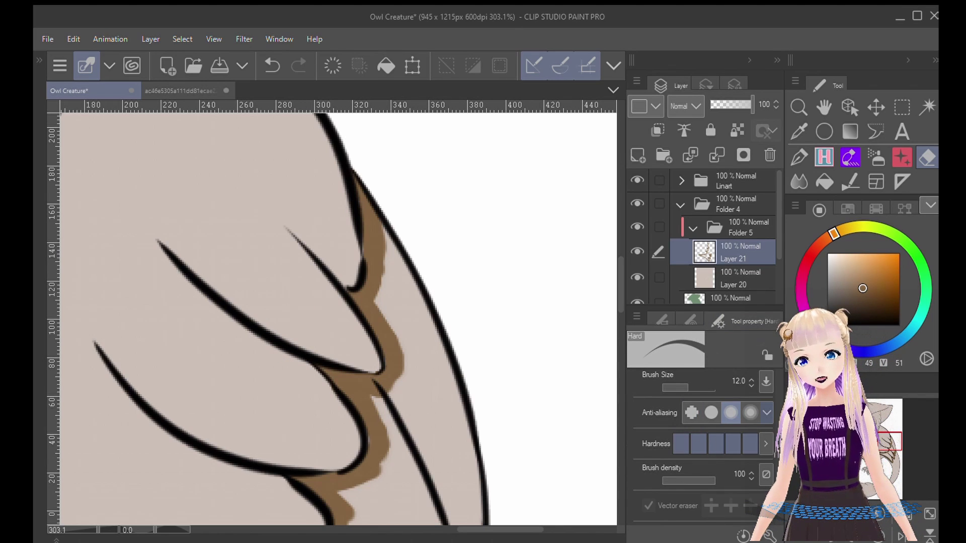
- Paint the long outer wing feathers solid brown with the brush at size 15
key("b")
left_click(691, 321)
left_click(701, 463)
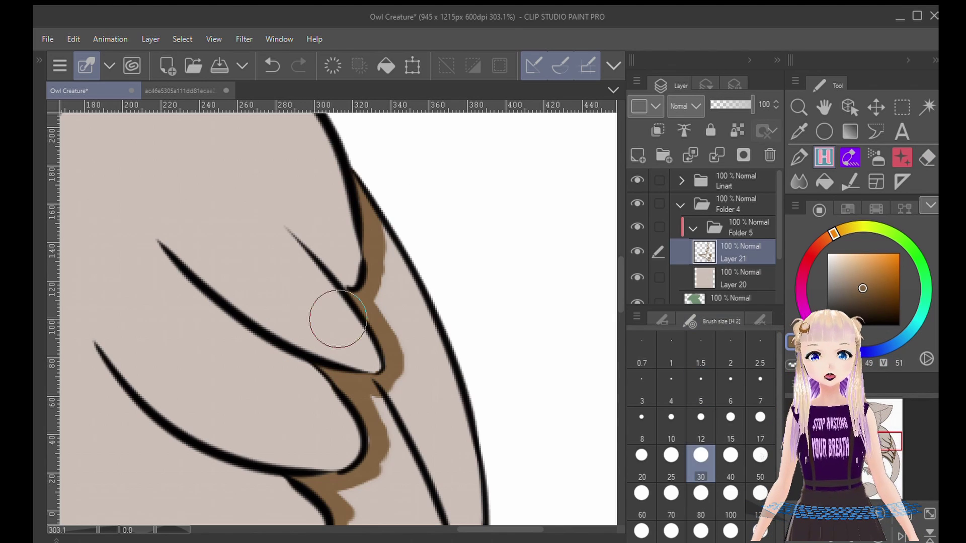
key("bracketleft")
key("bracketleft")
key("bracketleft")
key("bracketleft")
mouse_move(381, 239)
left_mouse_down()
mouse_move(440, 379)
mouse_move(408, 177)
left_mouse_up()
mouse_move(449, 363)
left_mouse_down()
mouse_move(447, 397)
mouse_move(424, 216)
mouse_move(367, 135)
mouse_move(425, 339)
mouse_move(345, 242)
mouse_move(380, 347)
mouse_move(344, 357)
left_mouse_up()
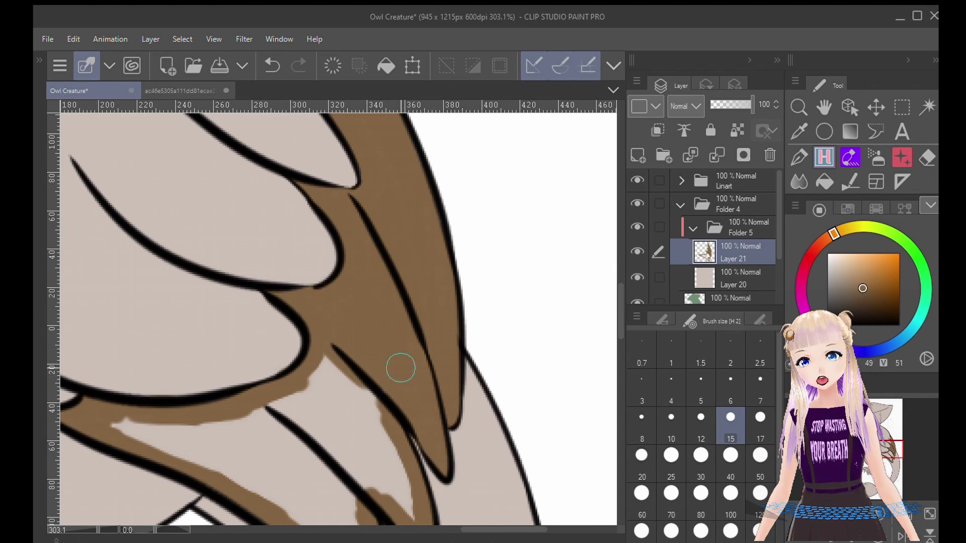
left_click_drag(401, 368, 443, 287)
- Fill the remaining beige area of the lower feathers with brown and brush over the thin leftover seams
left_click(824, 182)
left_click(397, 357)
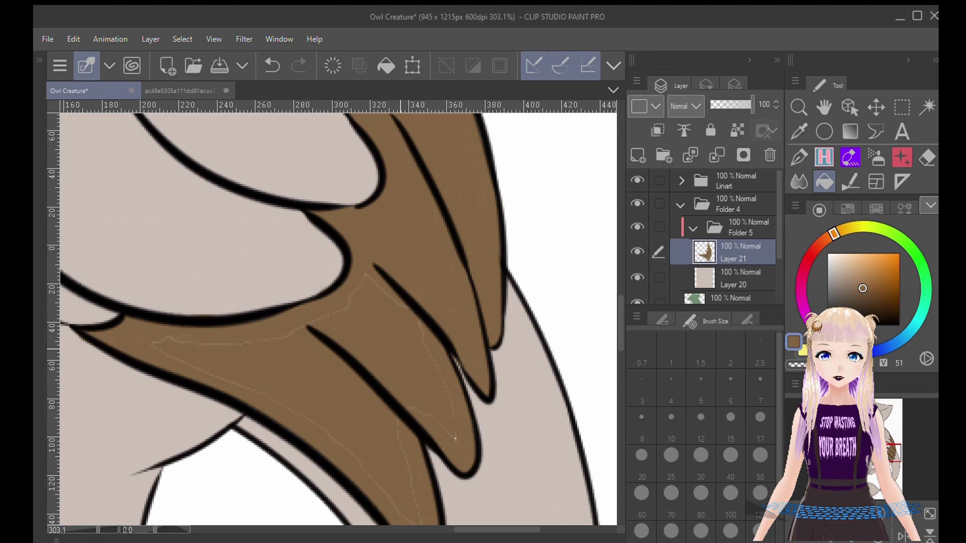
left_click(824, 158)
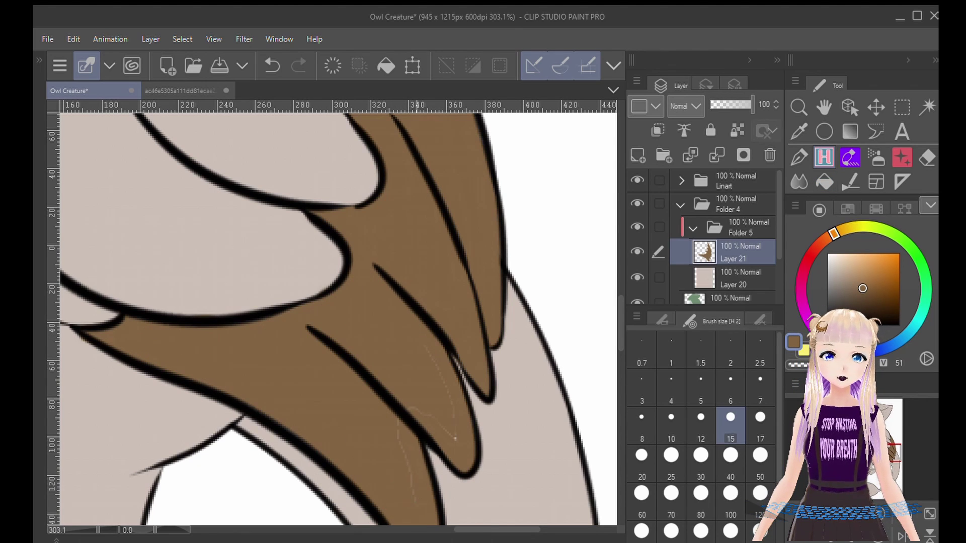
left_click_drag(424, 340, 495, 400)
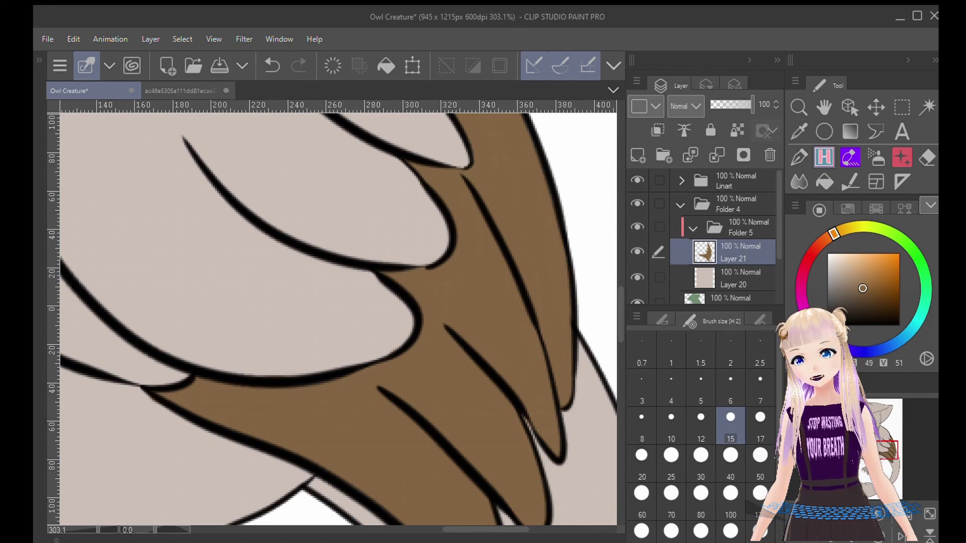
scroll(365, 339, "down", 1)
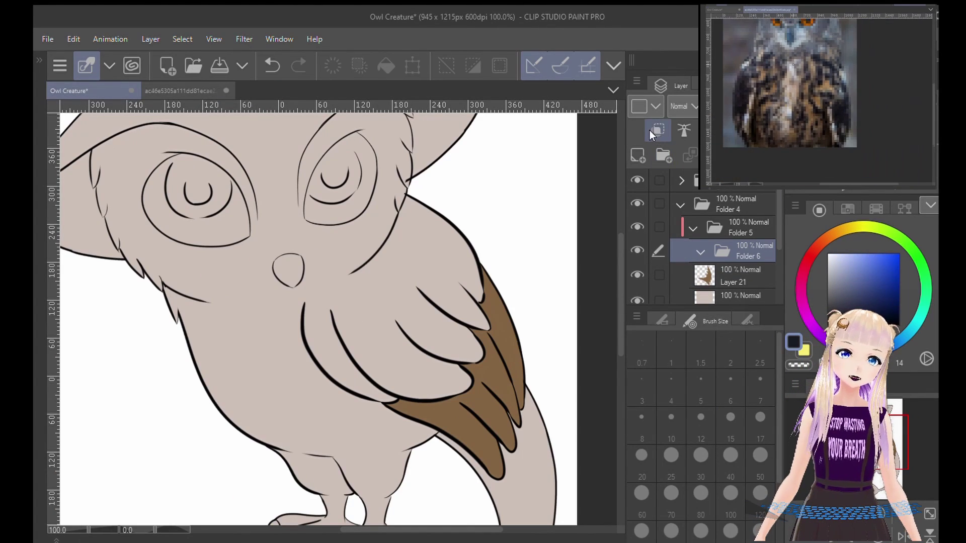
- Add a layer inside Folder 6 and shade the lower feather tips dark navy with a size 40 soft airbrush
left_click(638, 154)
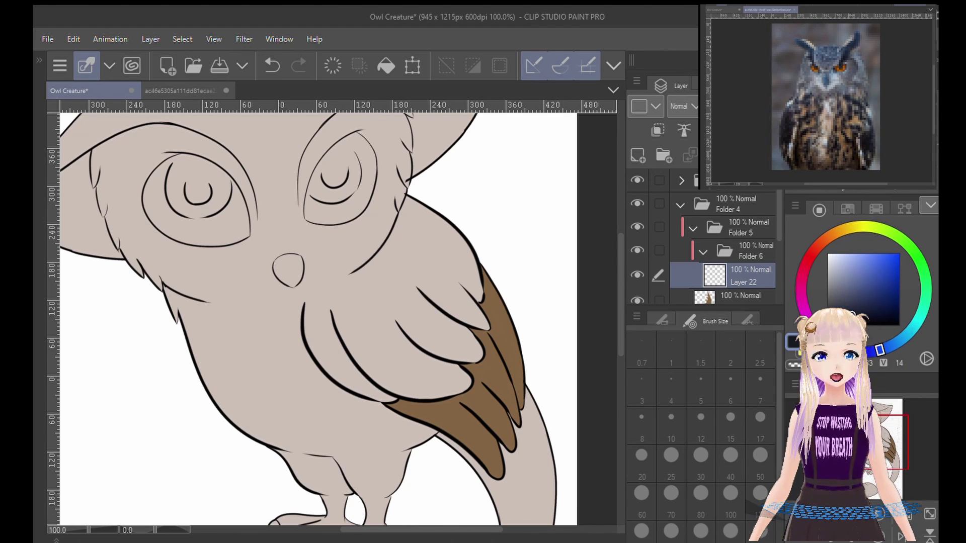
key("b")
left_click(660, 463)
left_click(698, 463)
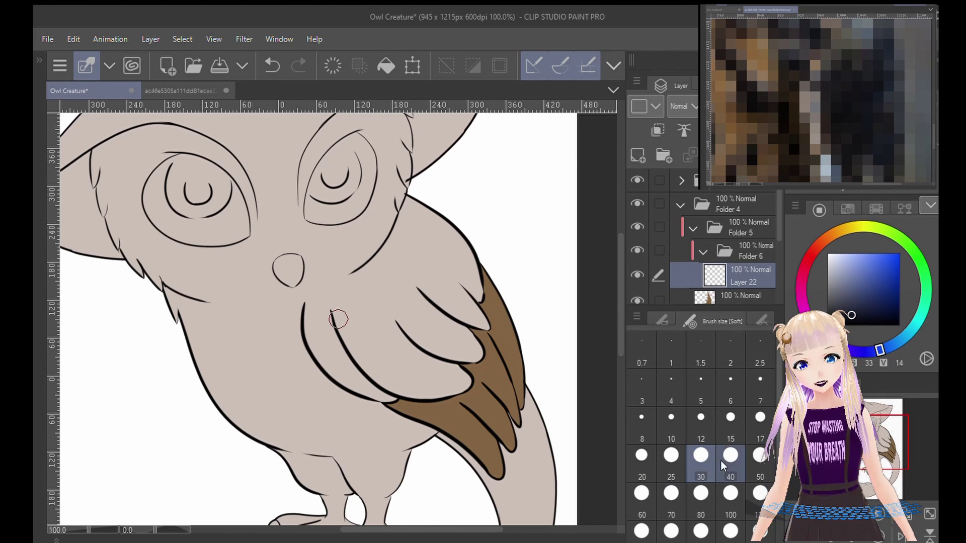
left_click(723, 460)
mouse_move(455, 432)
left_mouse_down()
mouse_move(501, 482)
mouse_move(503, 455)
mouse_move(526, 459)
mouse_move(491, 393)
mouse_move(528, 445)
mouse_move(533, 408)
left_mouse_up()
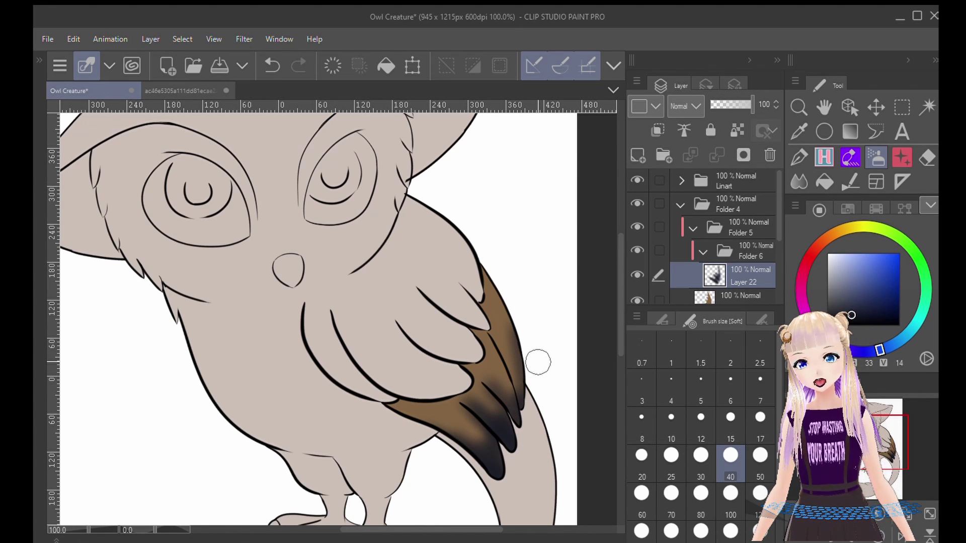
left_click_drag(538, 362, 510, 361)
- Darken the areas along the individual lower feather lines with the soft airbrush at size 12
left_click(701, 425)
scroll(534, 415, "up", 2)
left_click_drag(395, 248, 425, 316)
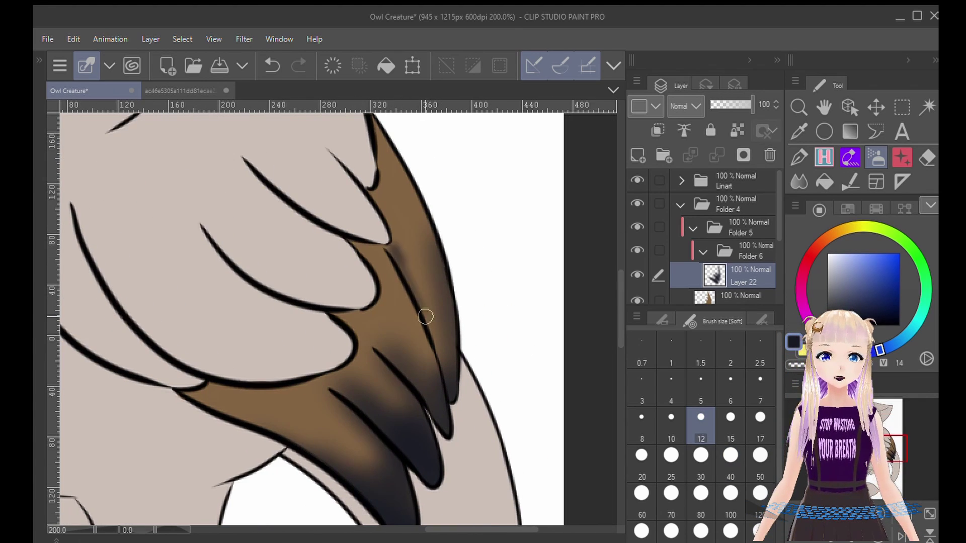
left_click_drag(372, 349, 440, 421)
mouse_move(418, 314)
left_mouse_down()
mouse_move(445, 395)
mouse_move(416, 308)
left_mouse_up()
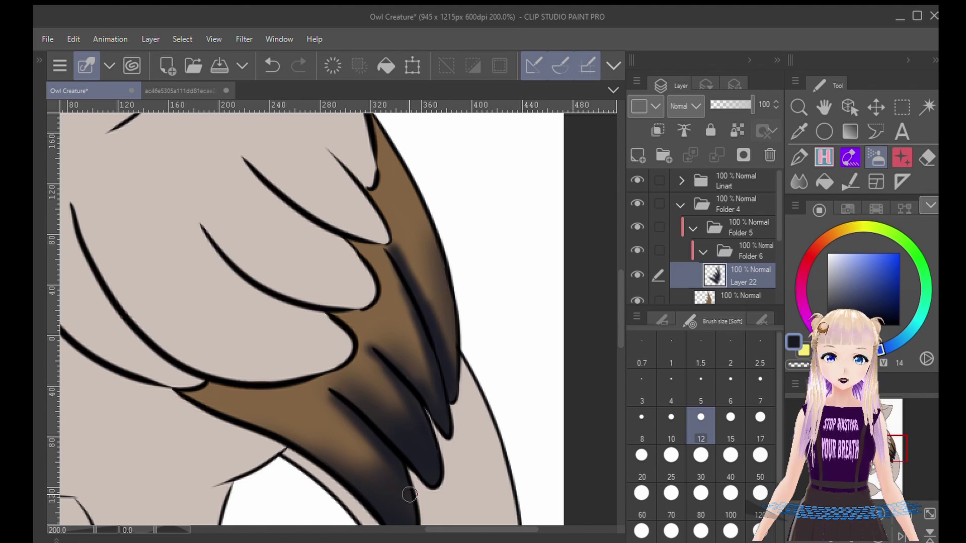
- Smooth the dark shading into the brown feathers using the Blend tool at size 25
scroll(530, 323, "down", 1)
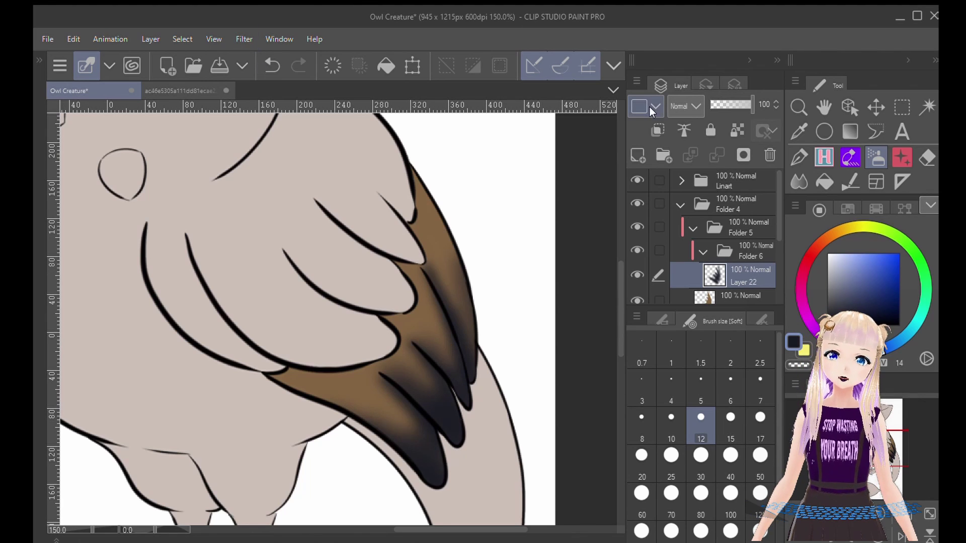
left_click(723, 415)
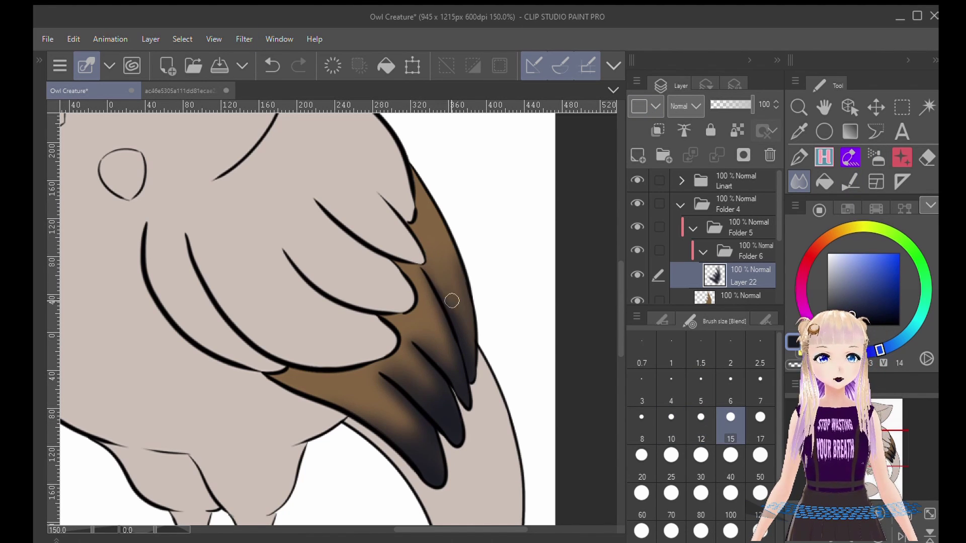
left_click(671, 463)
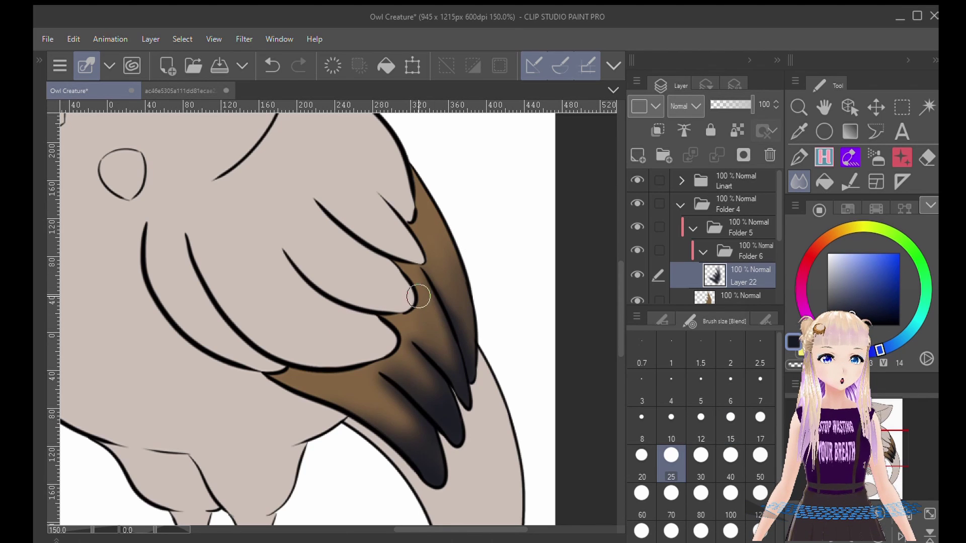
left_click_drag(394, 412, 378, 393)
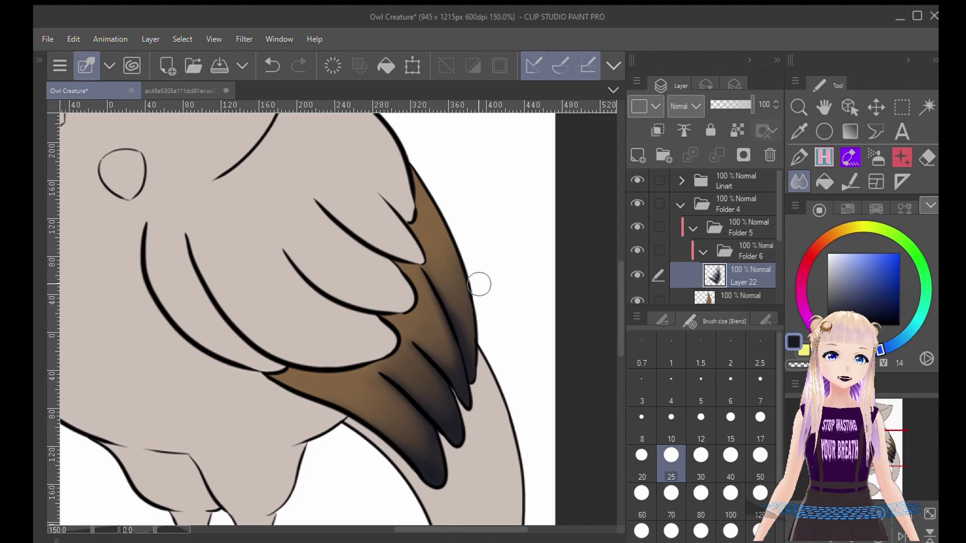
- Add a layer between the base fill and the brown feathers, and shade the tail brown with a size 80 soft airbrush
scroll(478, 284, "down", 3)
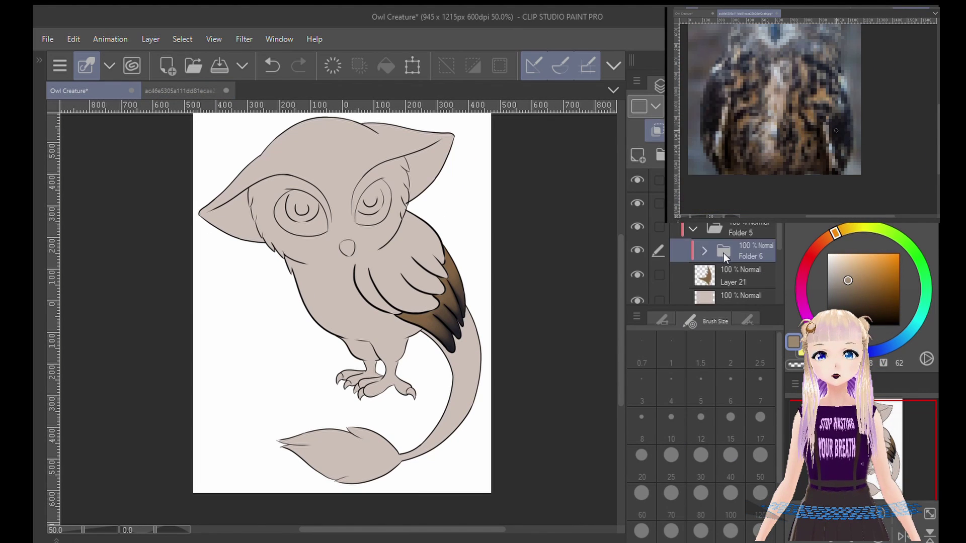
left_click(638, 155)
key("b")
left_click(693, 468)
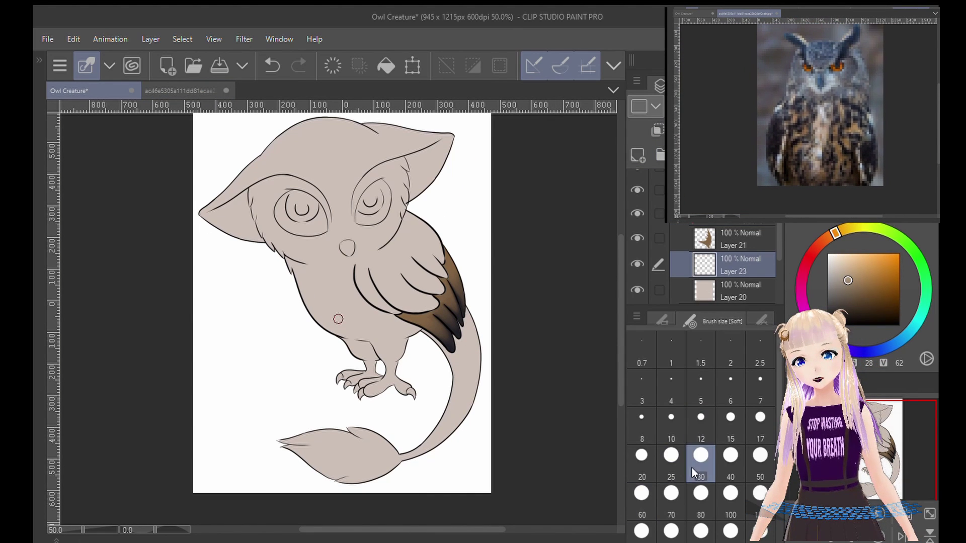
left_click(698, 489)
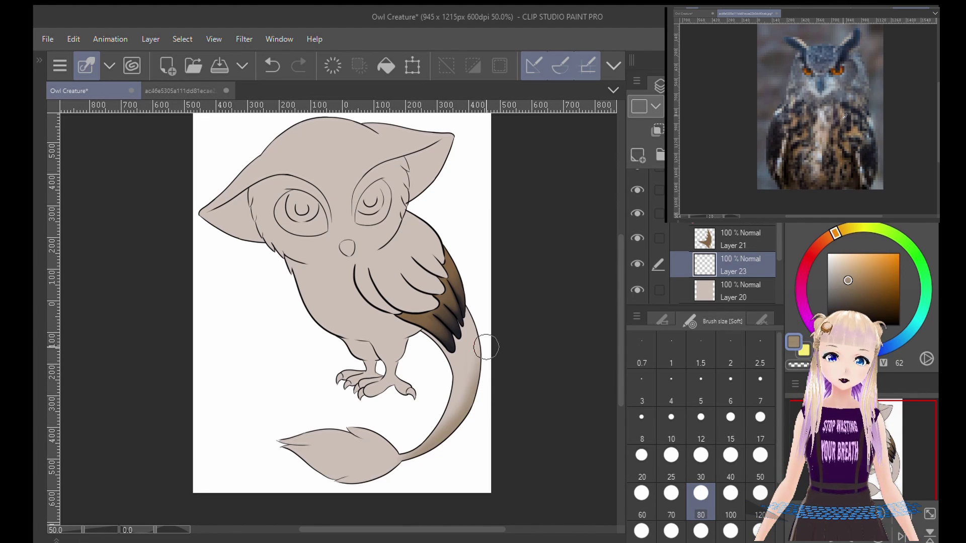
mouse_move(451, 305)
left_mouse_down()
mouse_move(471, 414)
mouse_move(454, 431)
left_mouse_up()
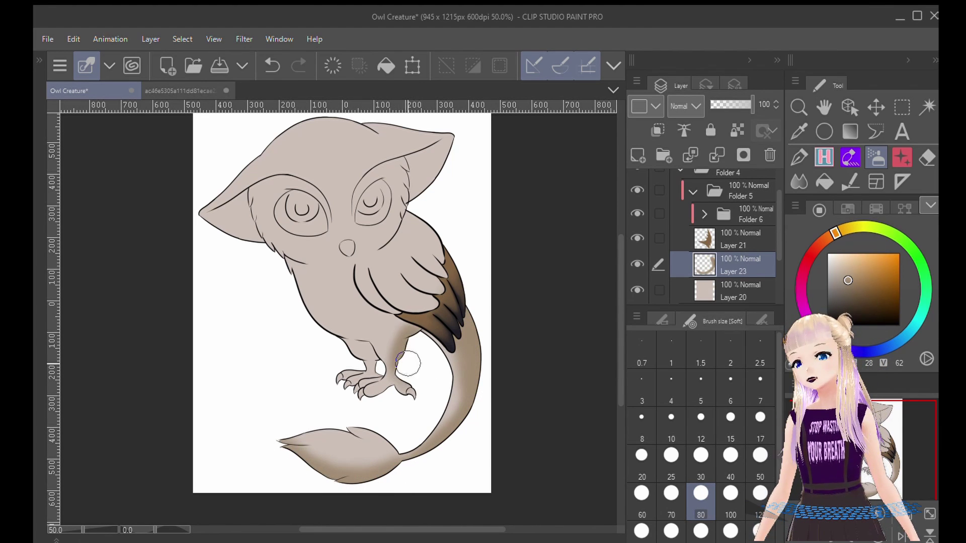
- Airbrush soft brown shading around the wing, the neck, the sides of the face and the ears
mouse_move(400, 332)
left_mouse_down()
mouse_move(463, 318)
mouse_move(402, 329)
mouse_move(365, 310)
mouse_move(371, 240)
mouse_move(372, 251)
mouse_move(404, 193)
left_mouse_up()
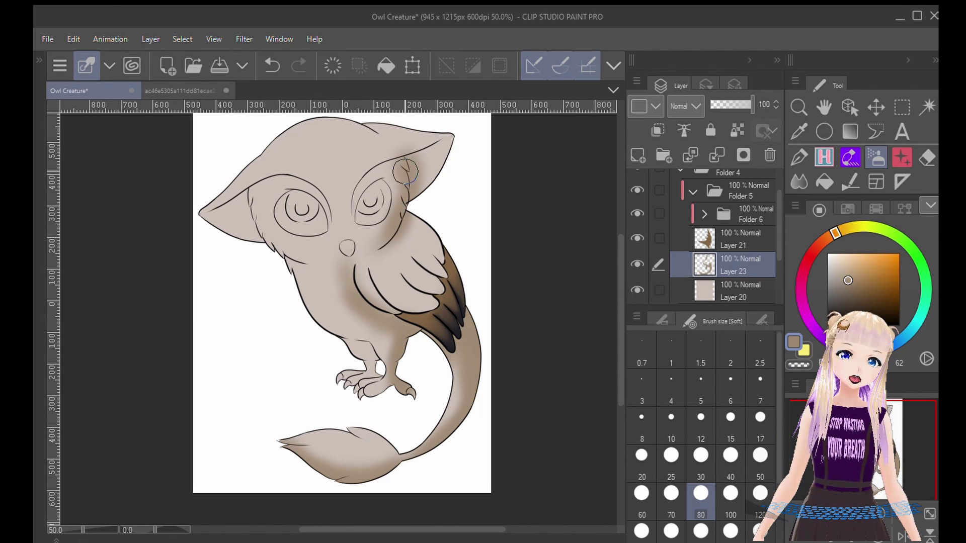
mouse_move(255, 201)
left_mouse_down()
mouse_move(293, 242)
mouse_move(298, 297)
left_mouse_up()
left_click_drag(259, 229, 246, 198)
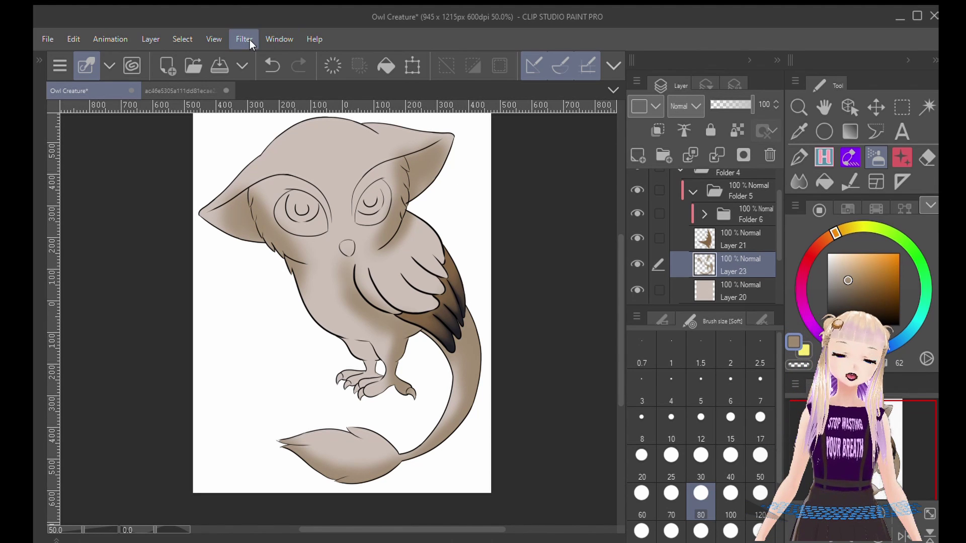
- Apply a filter to the layer holding the soft brown body shading
left_click(396, 106)
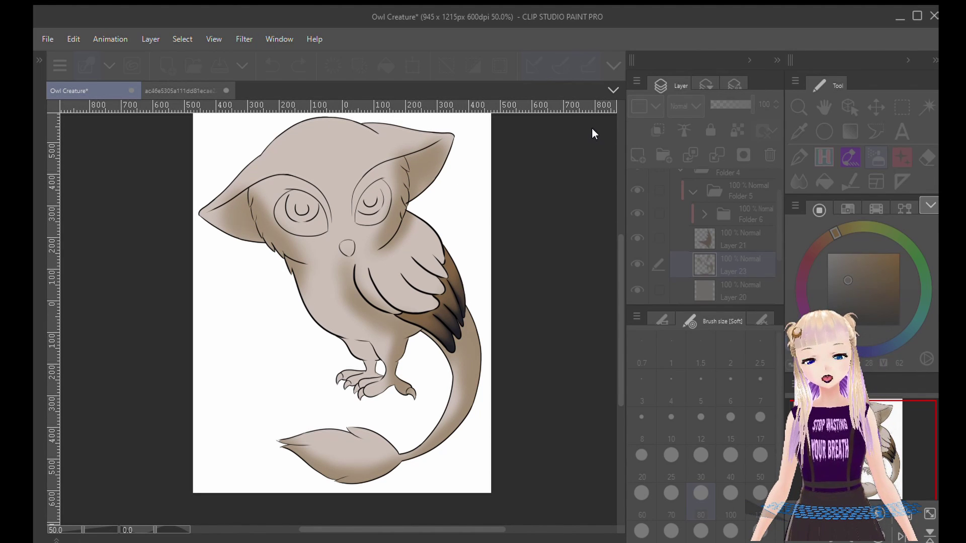
left_click(678, 110)
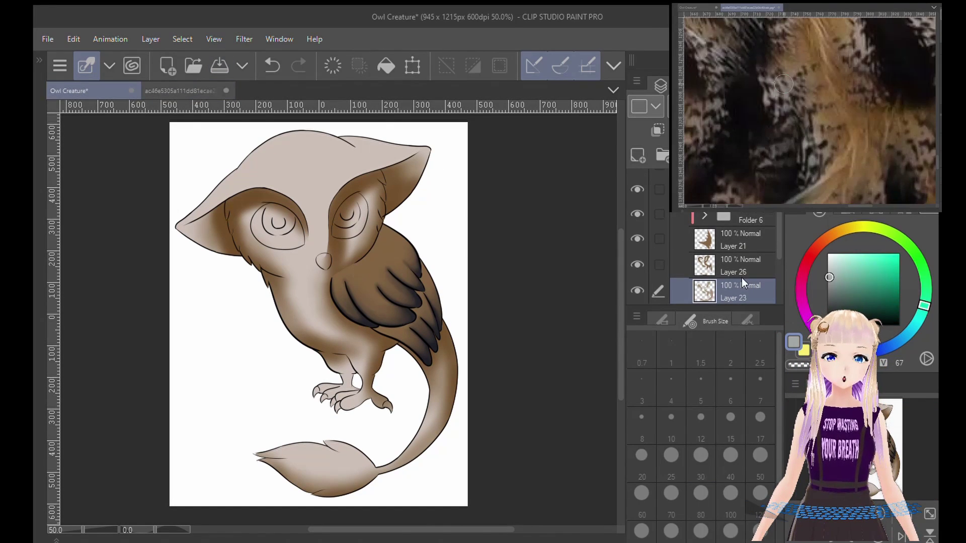
- Add a layer above the brown face shading and airbrush soft gray at size 40 around the beak, between the eyes and onto the forehead
left_click(738, 256)
left_click(638, 156)
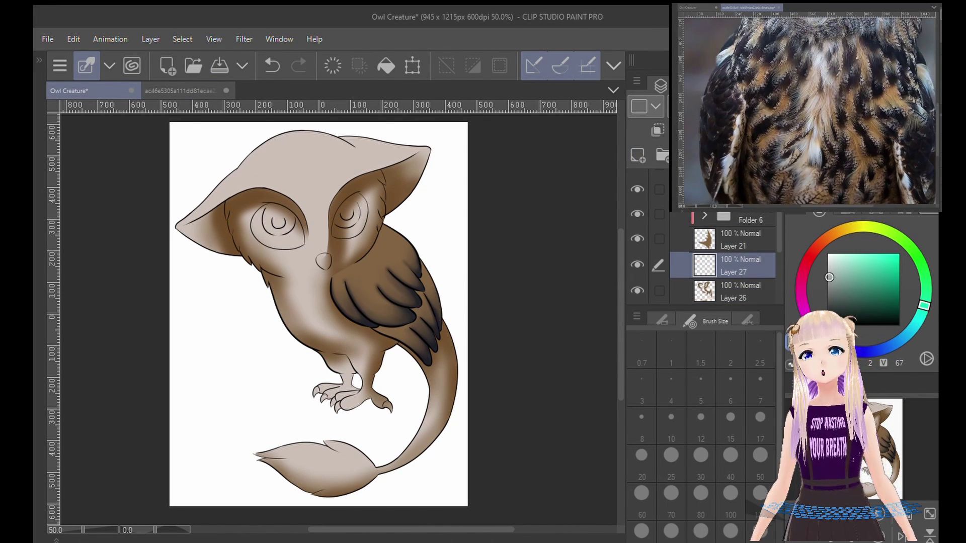
left_click(704, 455)
left_click(730, 455)
scroll(327, 236, "up", 4)
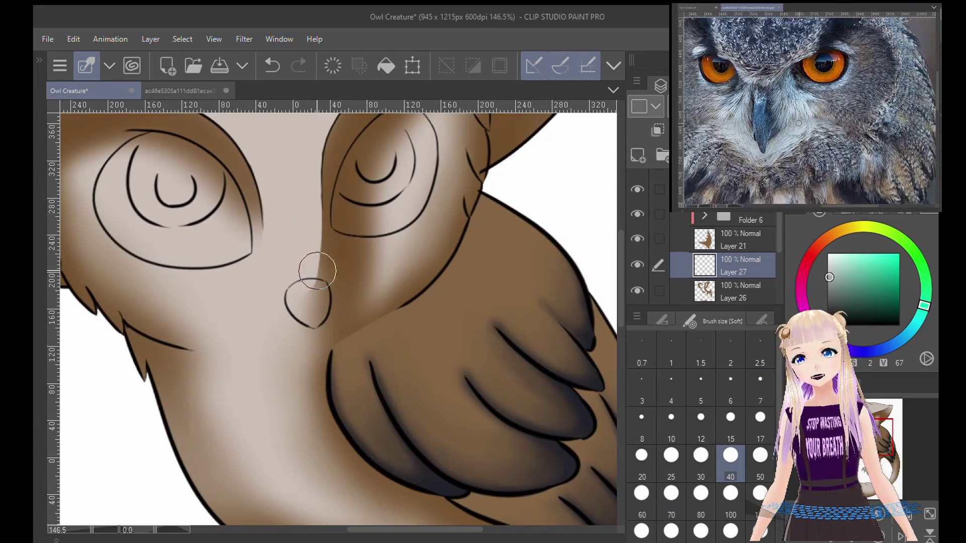
mouse_move(311, 224)
left_mouse_down()
mouse_move(295, 161)
mouse_move(310, 252)
mouse_move(308, 192)
mouse_move(297, 182)
mouse_move(335, 304)
mouse_move(323, 326)
mouse_move(272, 283)
mouse_move(285, 242)
mouse_move(278, 195)
left_mouse_up()
mouse_move(263, 329)
left_mouse_down()
mouse_move(293, 323)
mouse_move(270, 321)
mouse_move(286, 309)
mouse_move(260, 264)
mouse_move(314, 320)
mouse_move(452, 239)
mouse_move(408, 252)
mouse_move(436, 450)
left_mouse_up()
mouse_move(326, 359)
left_mouse_down()
mouse_move(374, 270)
mouse_move(313, 356)
mouse_move(295, 333)
mouse_move(315, 364)
left_mouse_up()
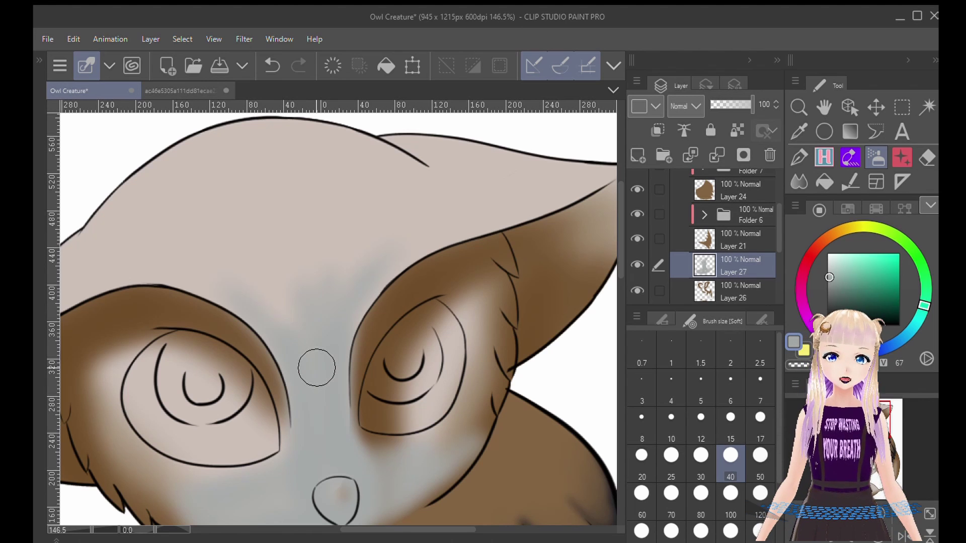
- Erase the gray overlapping the brown area around the eye nearest the wing with the hard eraser at size 15
key("e")
scroll(382, 383, "up", 5)
mouse_move(403, 204)
left_mouse_down()
mouse_move(359, 270)
mouse_move(396, 213)
mouse_move(337, 327)
mouse_move(332, 425)
mouse_move(347, 478)
left_mouse_up()
left_click_drag(334, 443, 354, 498)
key("ctrl+z")
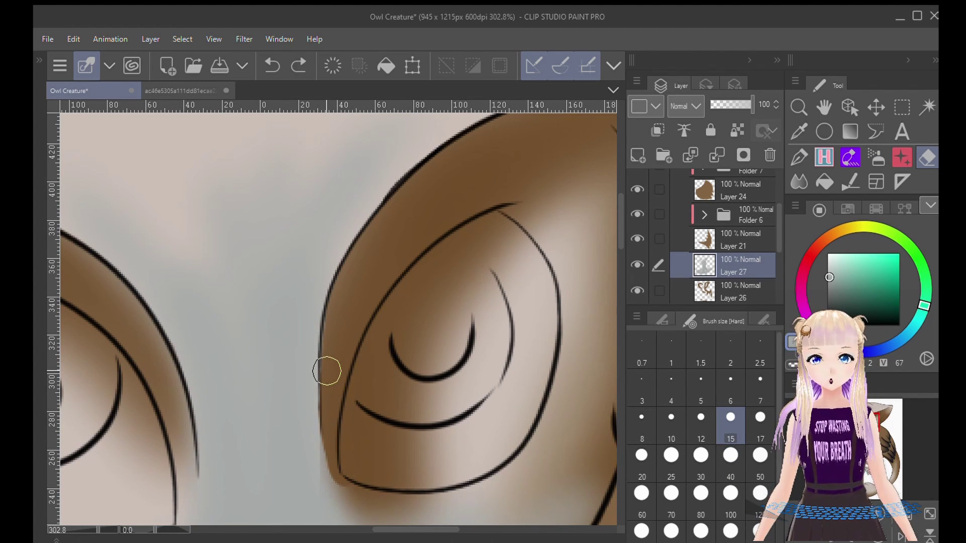
left_click_drag(369, 401, 345, 310)
left_click_drag(338, 409, 417, 393)
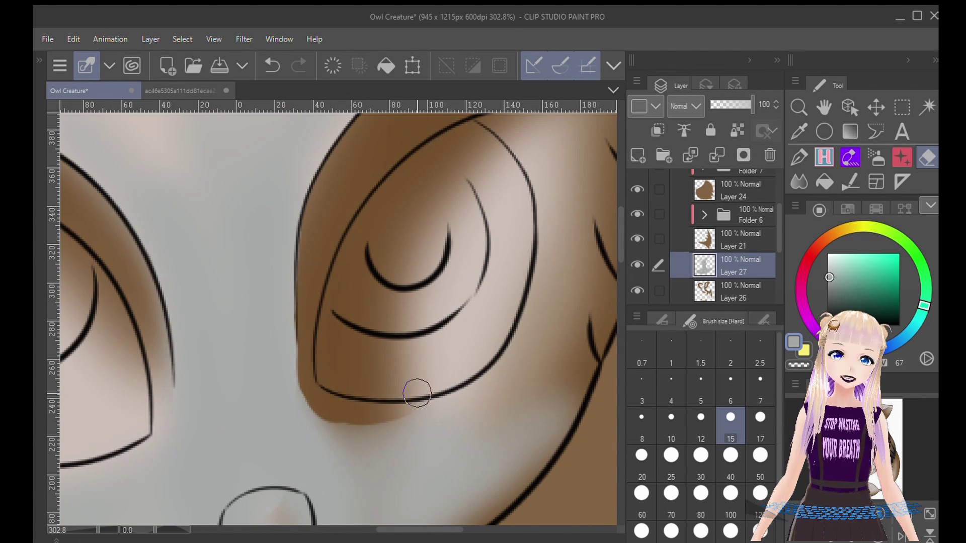
- Erase the gray spill around the larger eye and its inner corner, keeping the hard eraser at size 15
left_click_drag(424, 210, 643, 249)
left_click_drag(205, 276, 385, 450)
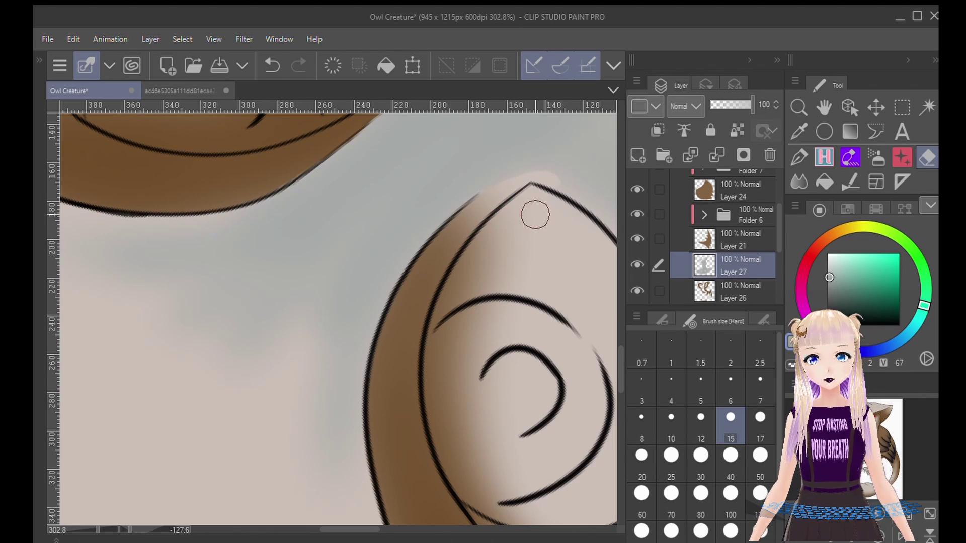
mouse_move(528, 373)
left_mouse_down()
mouse_move(454, 176)
mouse_move(354, 417)
left_mouse_up()
left_click_drag(331, 209, 438, 275)
left_click_drag(432, 282, 381, 196)
left_click_drag(409, 239, 412, 314)
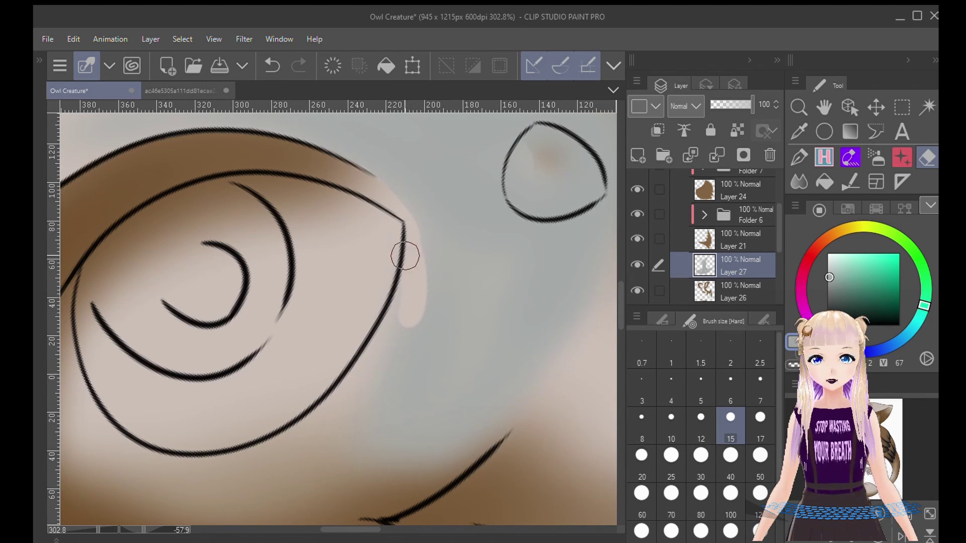
- Soften the gray edges around the eyes, cheeks and beak using the Blend tool at size 25
key("ctrl+minus")
key("ctrl+minus")
key("ctrl+minus")
key("j")
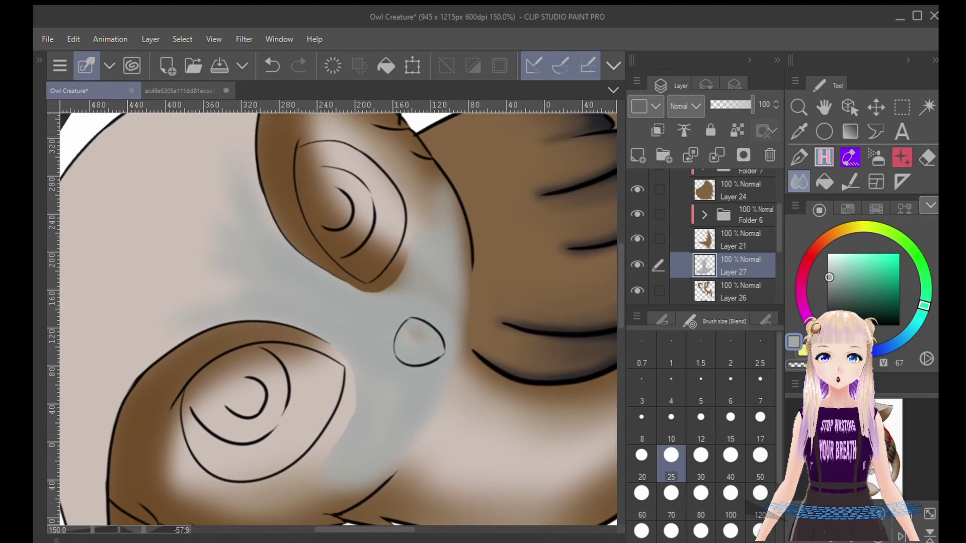
left_click_drag(411, 251, 447, 251)
mouse_move(389, 265)
left_mouse_down()
mouse_move(346, 317)
mouse_move(370, 325)
mouse_move(361, 347)
left_mouse_up()
mouse_move(480, 211)
left_mouse_down()
mouse_move(499, 254)
mouse_move(469, 245)
left_mouse_up()
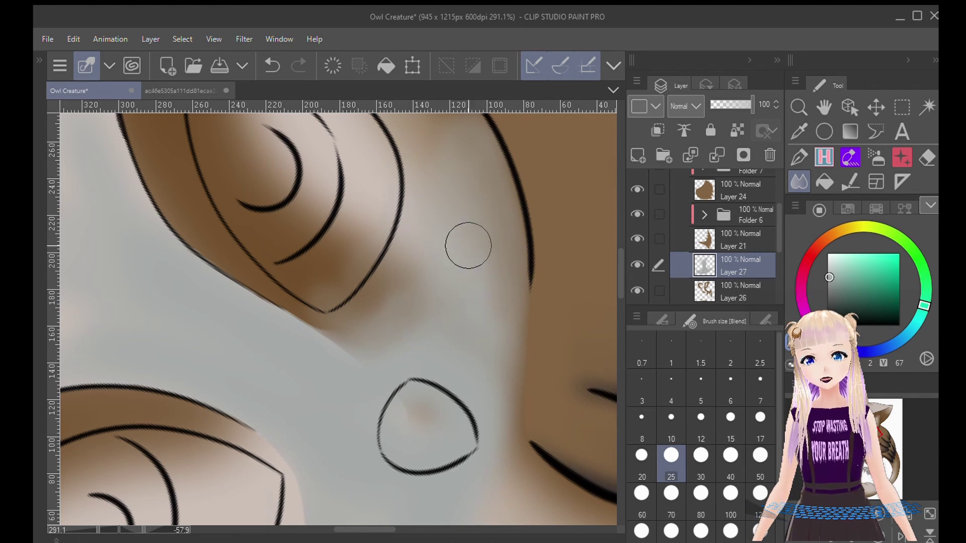
left_click_drag(508, 382, 490, 97)
mouse_move(341, 402)
left_mouse_down()
mouse_move(241, 484)
mouse_move(200, 492)
left_mouse_up()
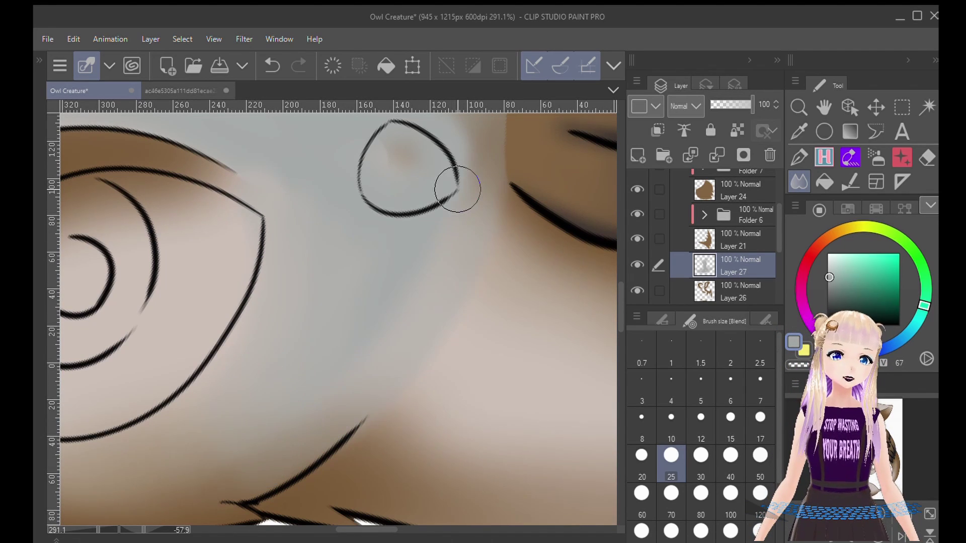
- Smooth the gray into the lower face, neck and forehead using the Blend tool at size 80
scroll(458, 189, "down", 4)
scroll(458, 190, "up", 3)
left_click(700, 500)
mouse_move(338, 320)
left_mouse_down()
mouse_move(358, 302)
mouse_move(372, 266)
mouse_move(409, 261)
mouse_move(561, 189)
mouse_move(401, 295)
left_mouse_up()
mouse_move(411, 326)
left_mouse_down()
mouse_move(478, 259)
mouse_move(390, 250)
mouse_move(443, 343)
mouse_move(406, 271)
left_mouse_up()
left_click_drag(406, 271, 573, 181)
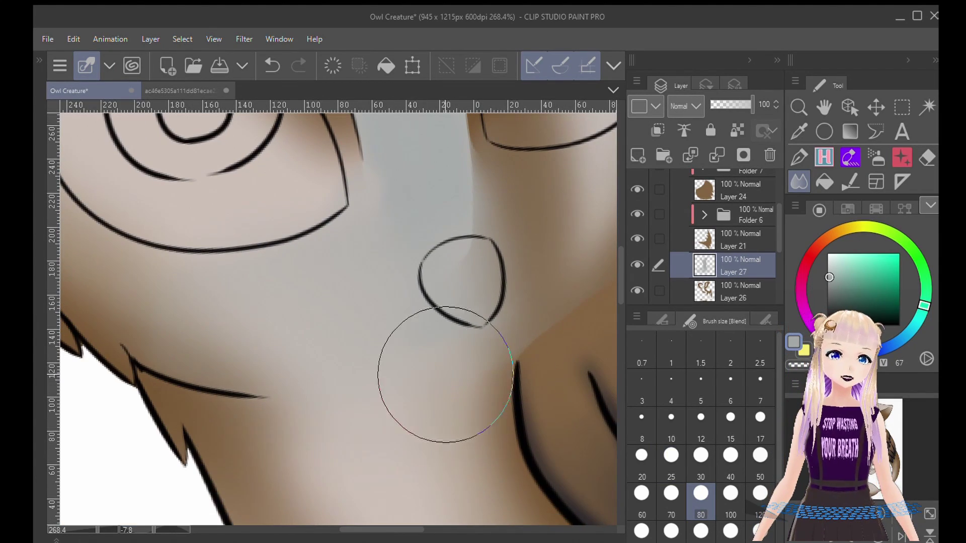
scroll(310, 384, "down", 4)
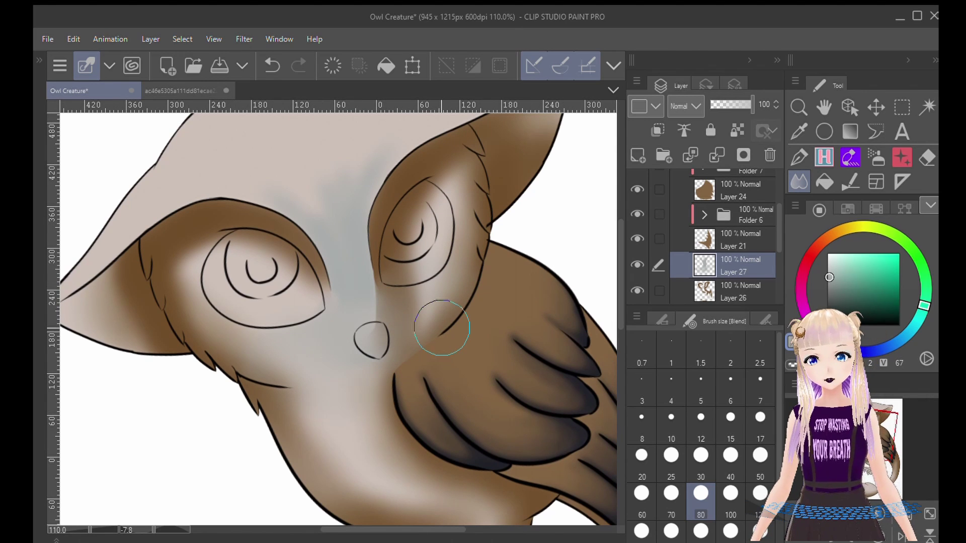
scroll(441, 328, "up", 3)
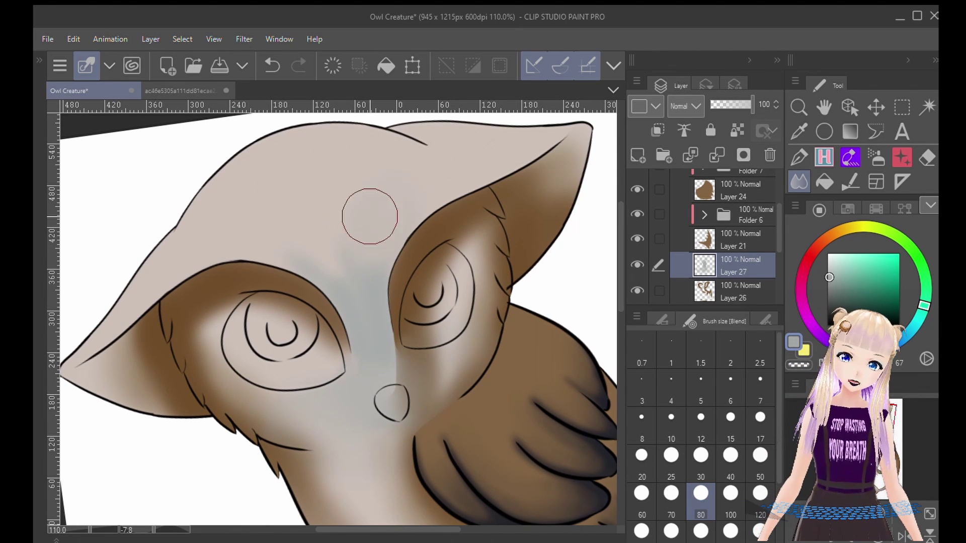
scroll(429, 301, "down", 1)
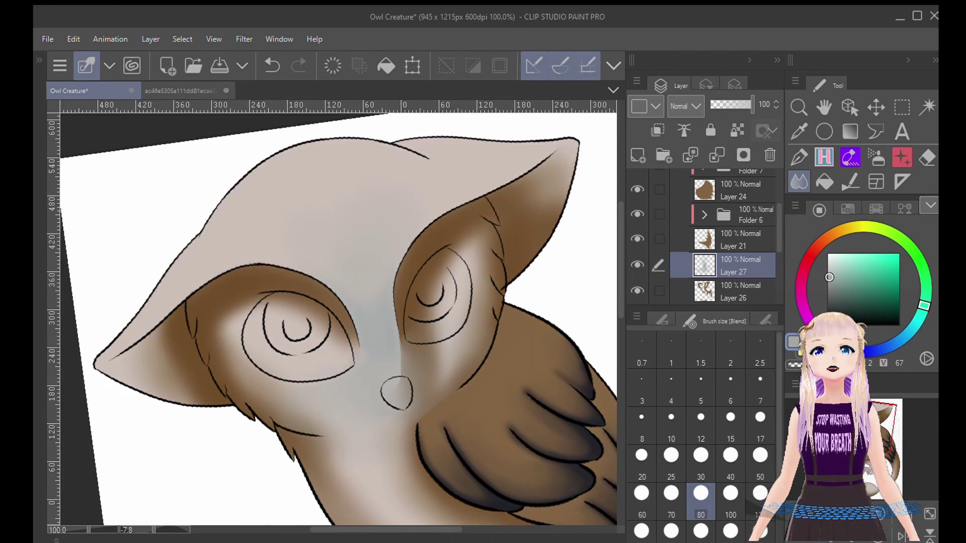
- Clean the blended gray off the brown rims of both eyes with the hard eraser at size 15
key("e")
scroll(430, 262, "up", 7)
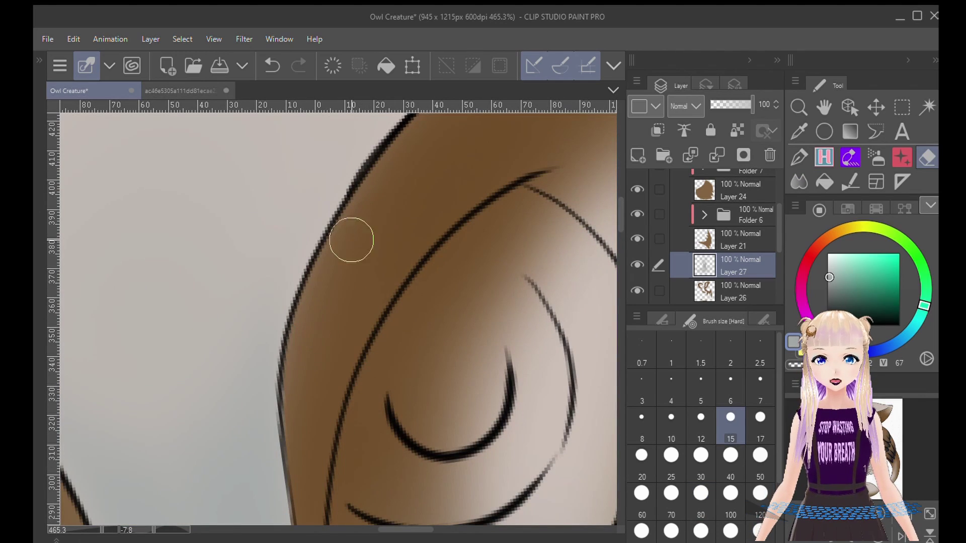
left_click_drag(430, 140, 149, 129)
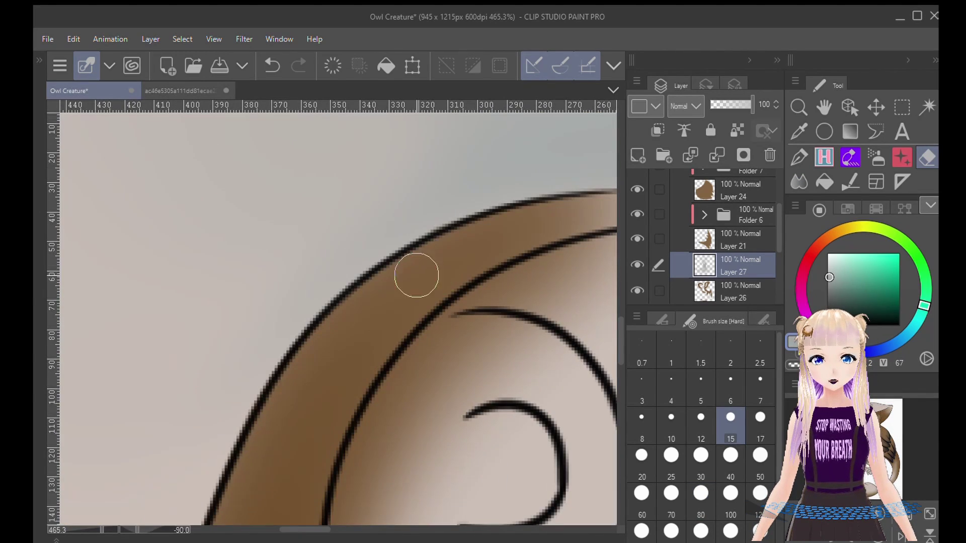
scroll(394, 289, "down", 7)
left_click_drag(547, 230, 393, 306)
scroll(729, 252, "up", 3)
- Select the brown wing layer and soften the wing's upper edge into the neck using the Blend tool at size 25
left_click(734, 257)
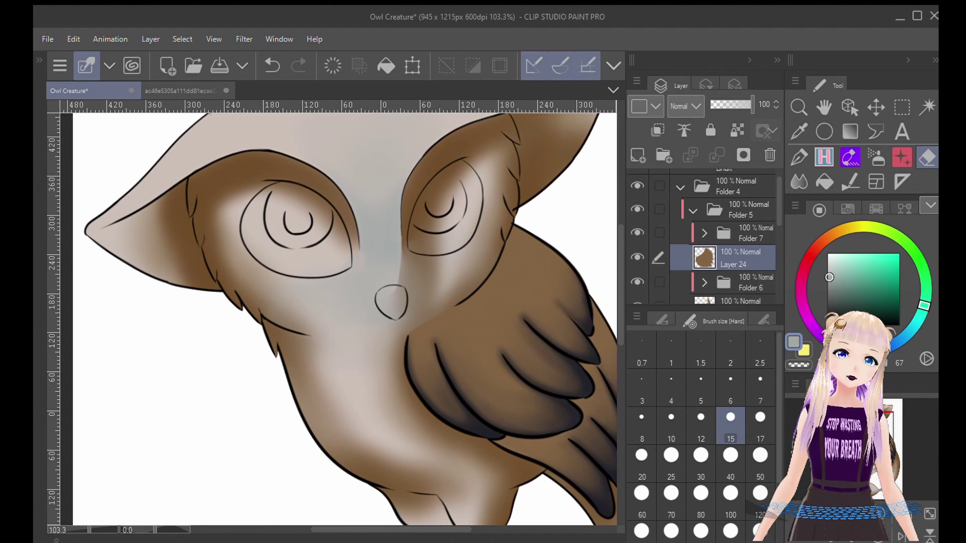
scroll(441, 321, "up", 5)
key("j")
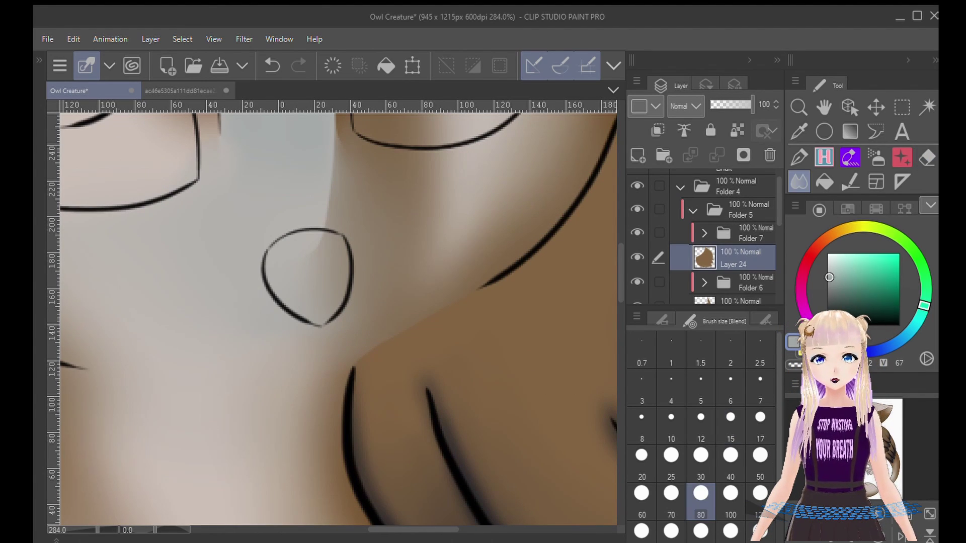
key("[")
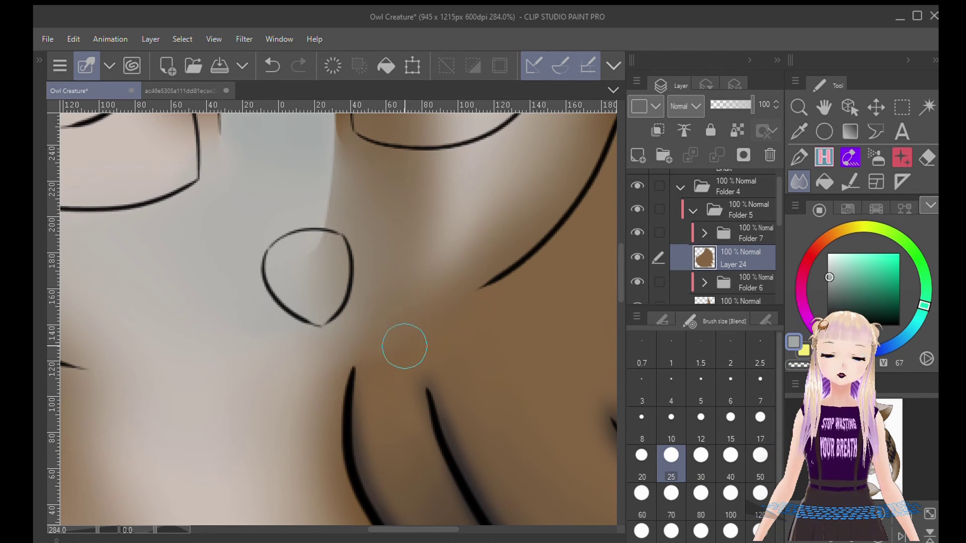
key("ctrl+alt+0")
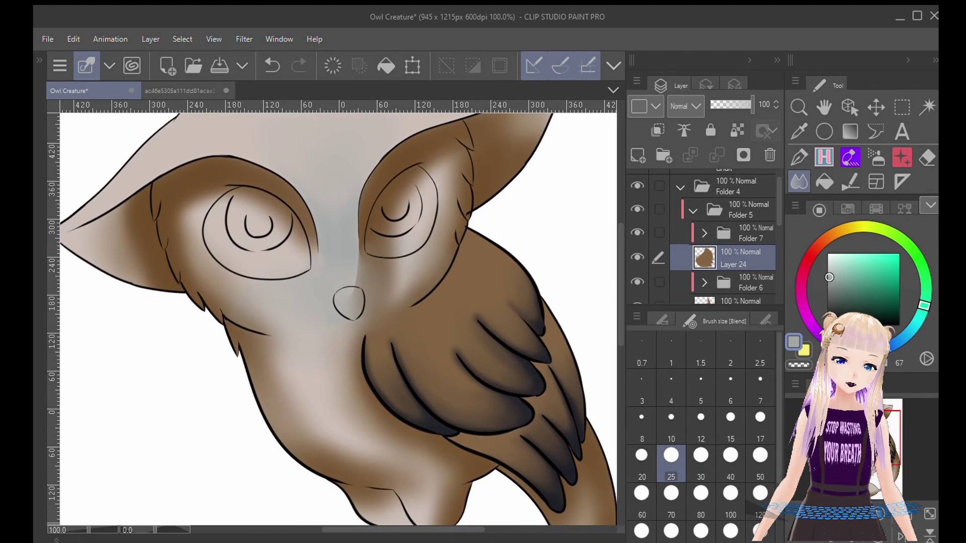
- Airbrush light blue sampled from the owl photo at size 10 between the beak and the eye nearest the wing
left_click(108, 88)
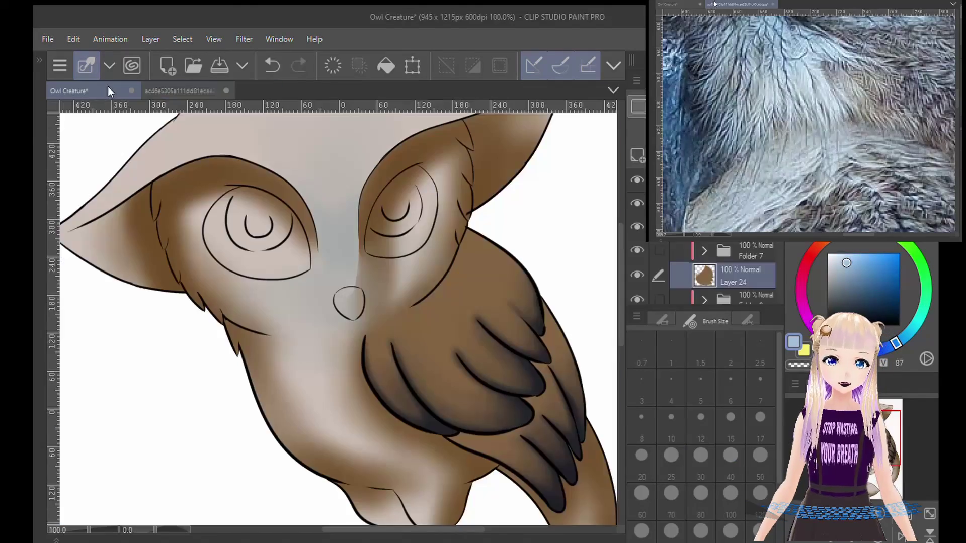
left_click_drag(356, 273, 478, 240)
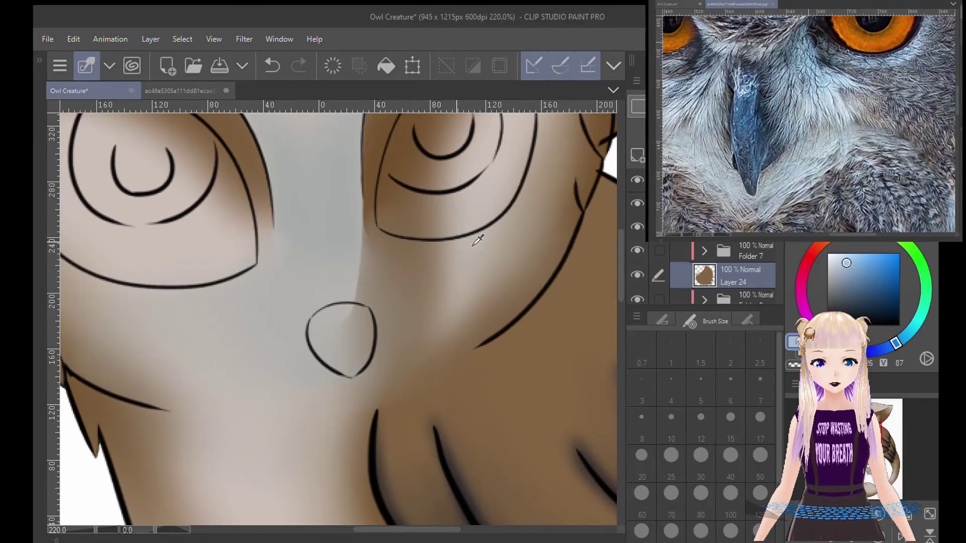
left_click_drag(381, 266, 338, 319)
left_click(720, 428)
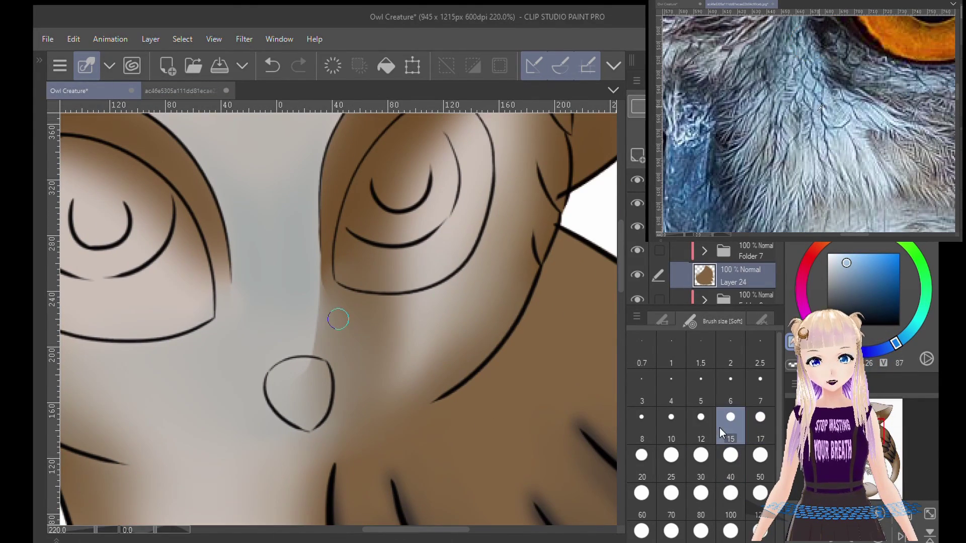
left_click(667, 433)
left_click_drag(316, 255, 328, 360)
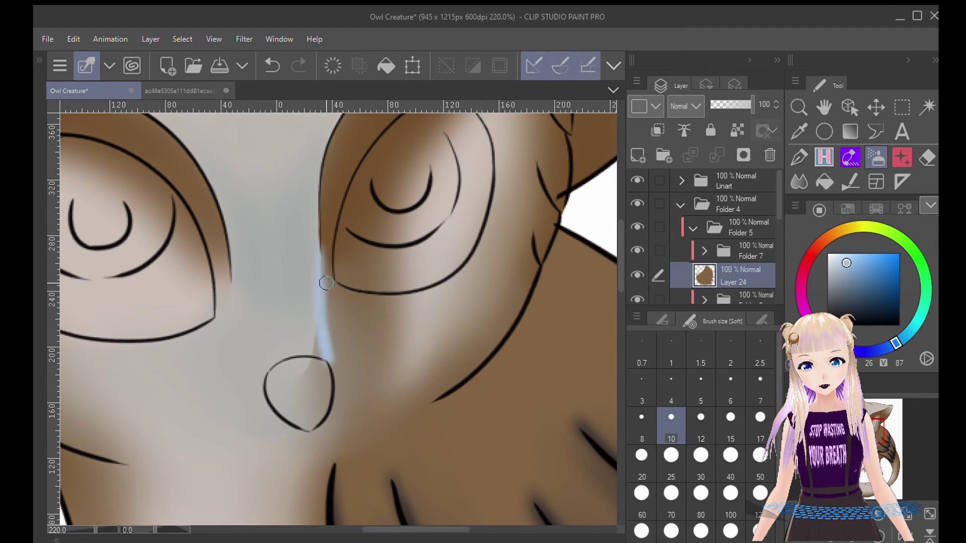
mouse_move(326, 282)
left_mouse_down()
mouse_move(326, 324)
mouse_move(326, 271)
mouse_move(335, 297)
mouse_move(388, 292)
mouse_move(326, 370)
left_mouse_up()
left_click_drag(329, 311, 337, 395)
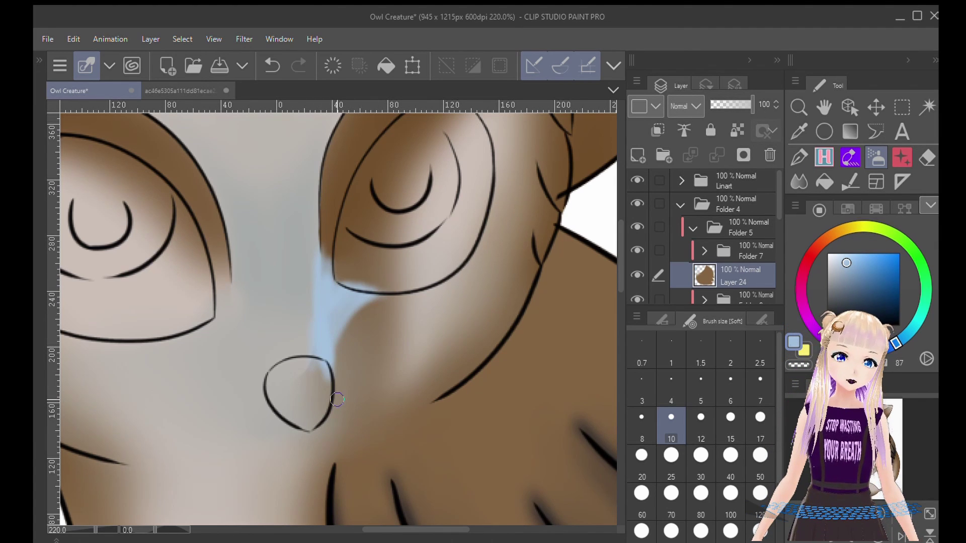
- Blend the light blue beside the beak at size 25, add another size 10 airbrush pass there, and blend it again
key("j")
mouse_move(377, 306)
left_mouse_down()
mouse_move(367, 313)
mouse_move(392, 308)
mouse_move(419, 351)
left_mouse_up()
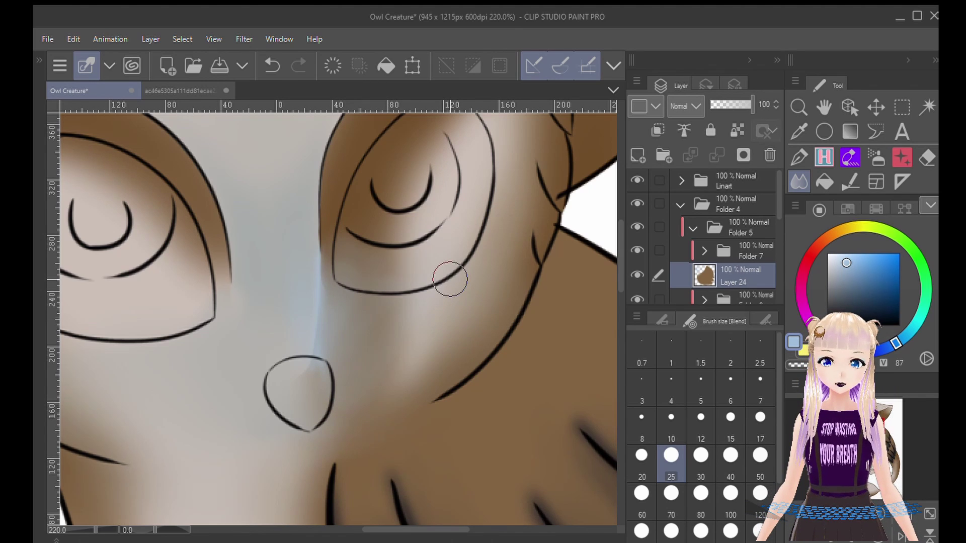
left_click(872, 153)
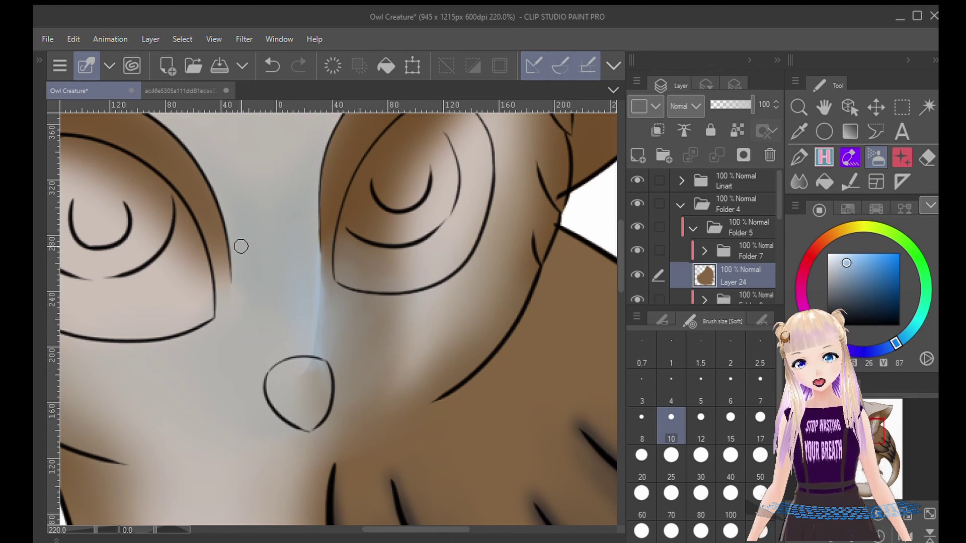
mouse_move(320, 246)
left_mouse_down()
mouse_move(320, 355)
mouse_move(329, 273)
left_mouse_up()
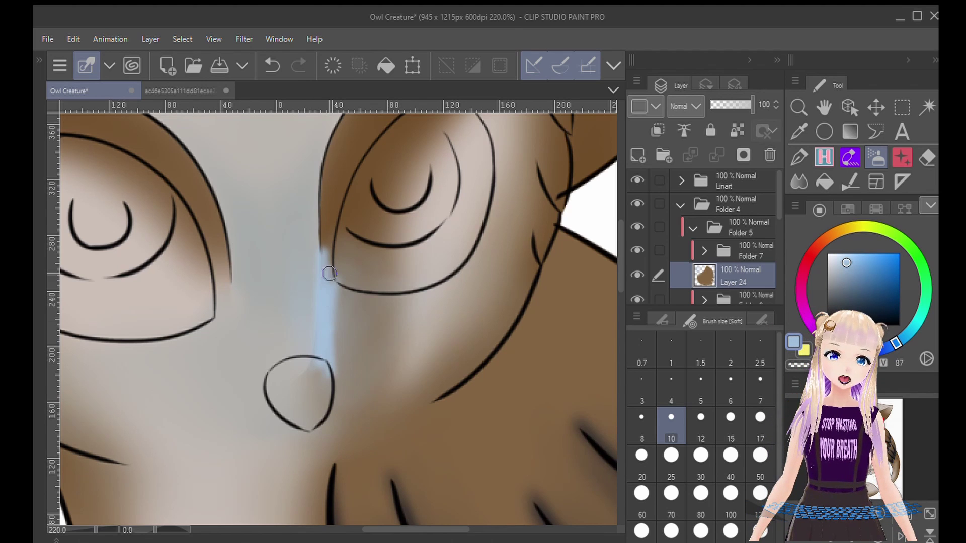
key("j")
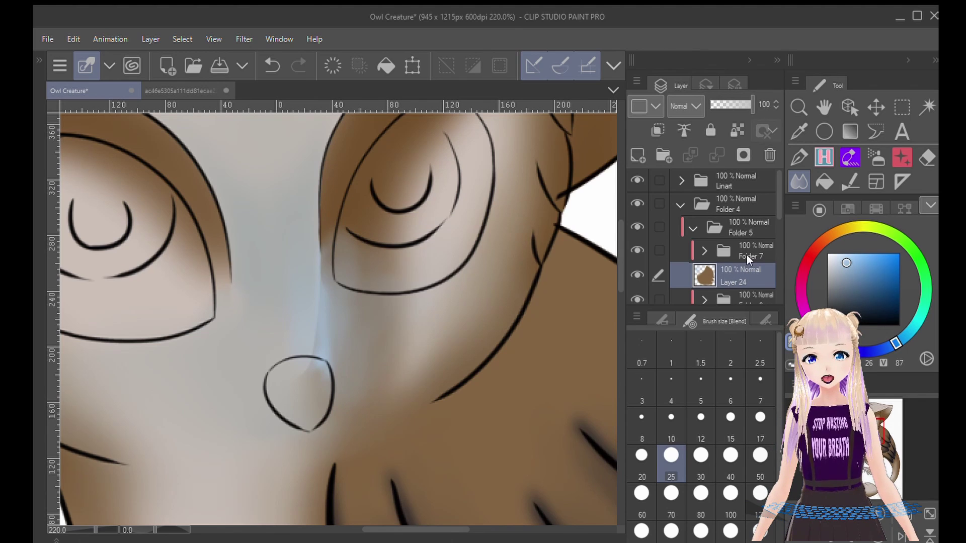
- Undo all the light blue painting and blending between the eye and the beak on the wing layer
scroll(747, 255, "down", 1)
left_click(633, 252)
left_click(632, 252)
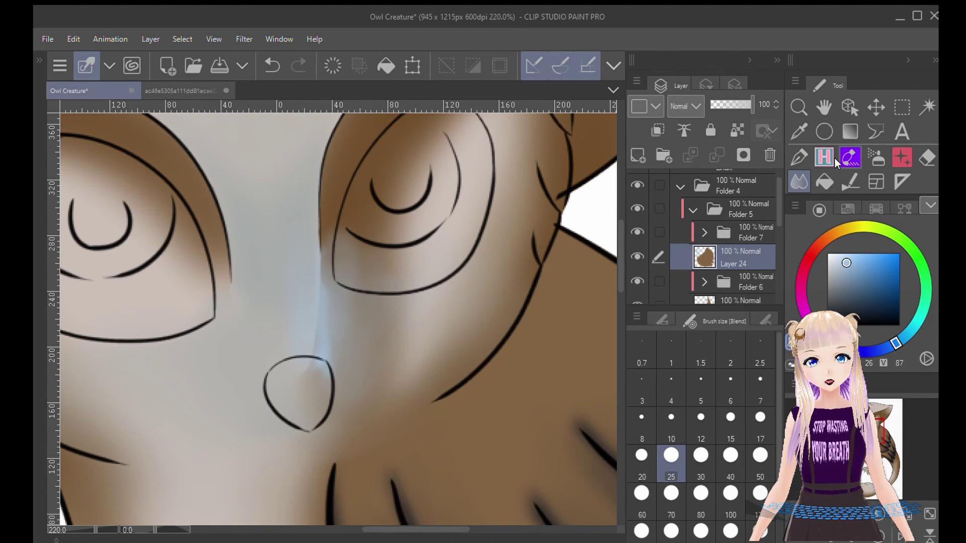
left_click(273, 59)
left_click(273, 59)
left_click(273, 60)
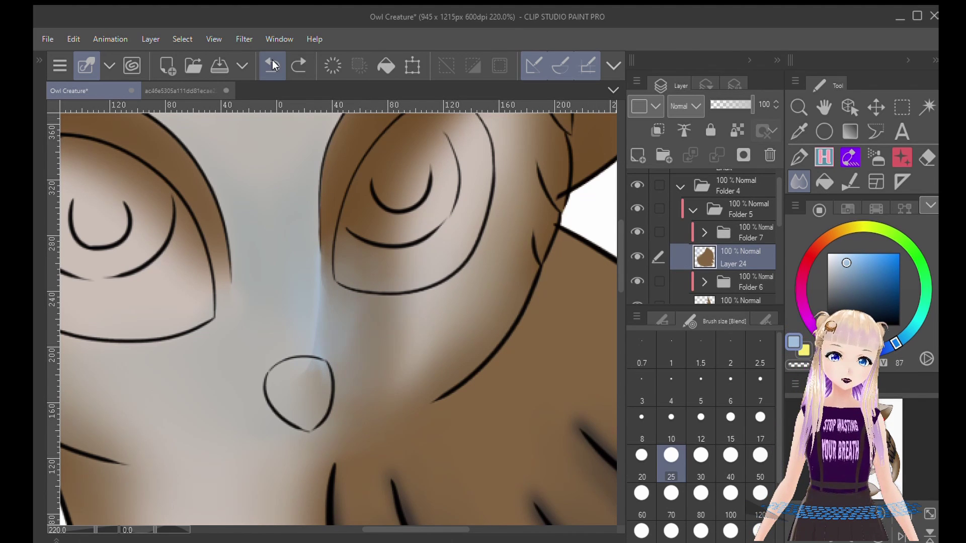
left_click(273, 59)
left_click(273, 59)
left_click(272, 59)
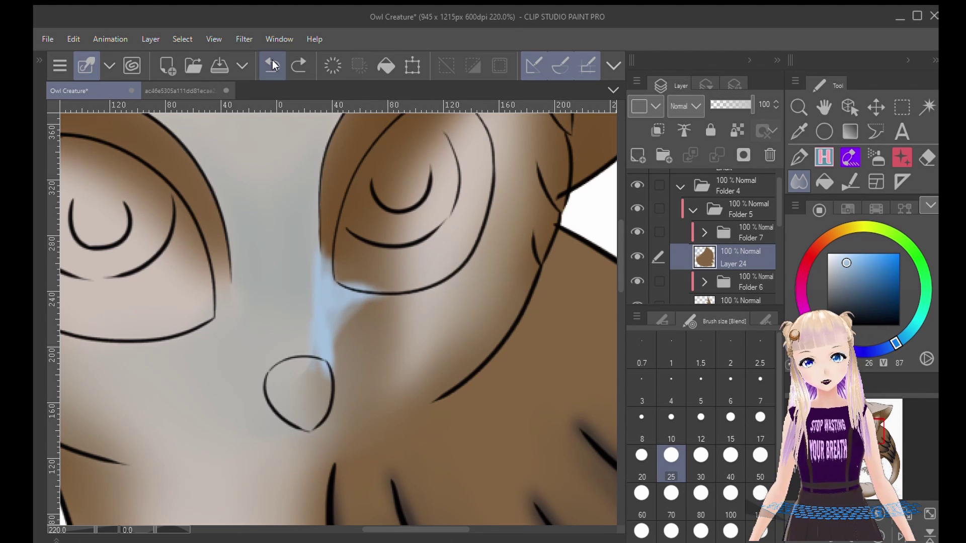
left_click(272, 60)
left_click(273, 59)
left_click(273, 63)
left_click(273, 63)
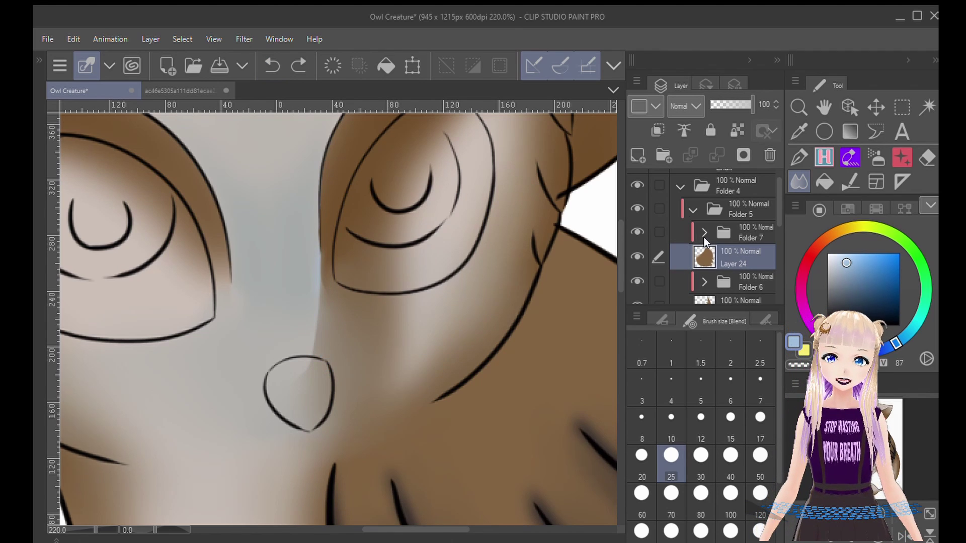
- Add a layer beneath the brown face shading and airbrush light blue at size 10 from the wing-side eye's inner corner to the beak
scroll(705, 237, "down", 2)
left_click(737, 241)
left_click(815, 159)
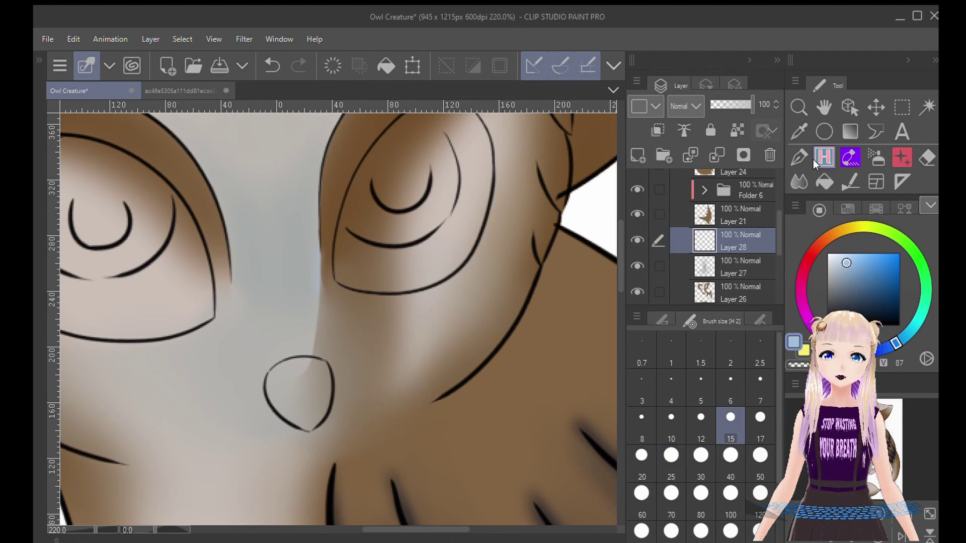
left_click_drag(322, 242, 327, 311)
left_click(273, 65)
left_click(876, 157)
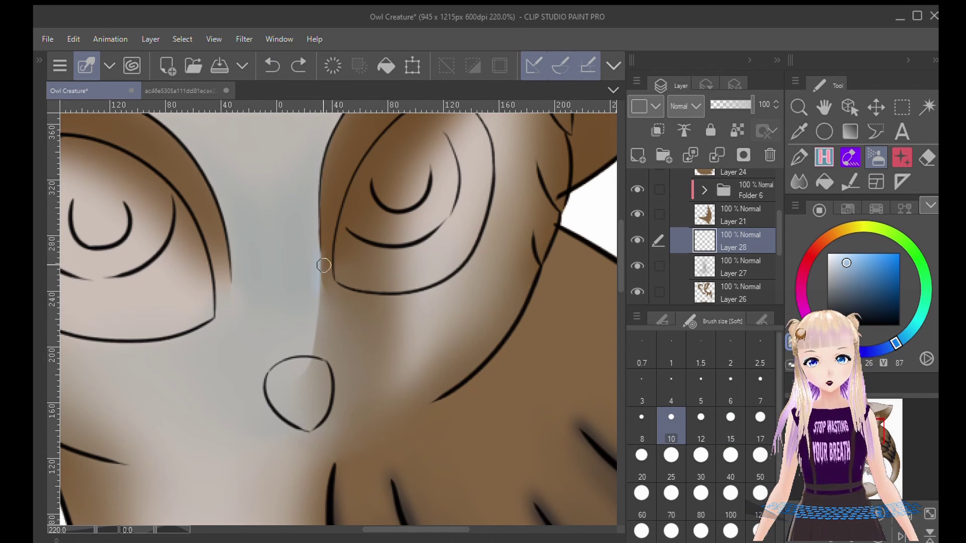
mouse_move(322, 252)
left_mouse_down()
mouse_move(316, 336)
mouse_move(336, 212)
mouse_move(338, 302)
mouse_move(372, 267)
mouse_move(402, 290)
mouse_move(343, 310)
left_mouse_up()
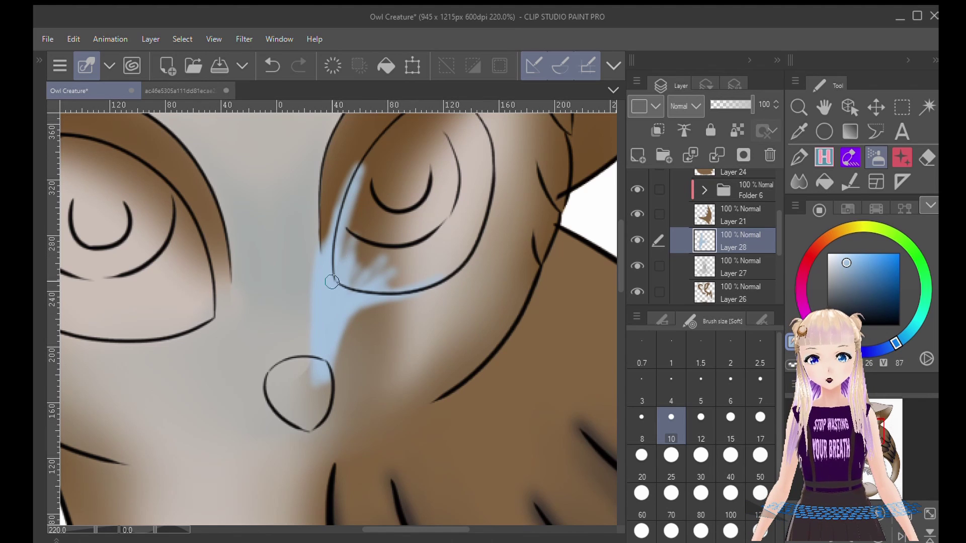
- Blend the light blue paint around the wing-side eye's inner corner and beak at size 25
left_click(789, 180)
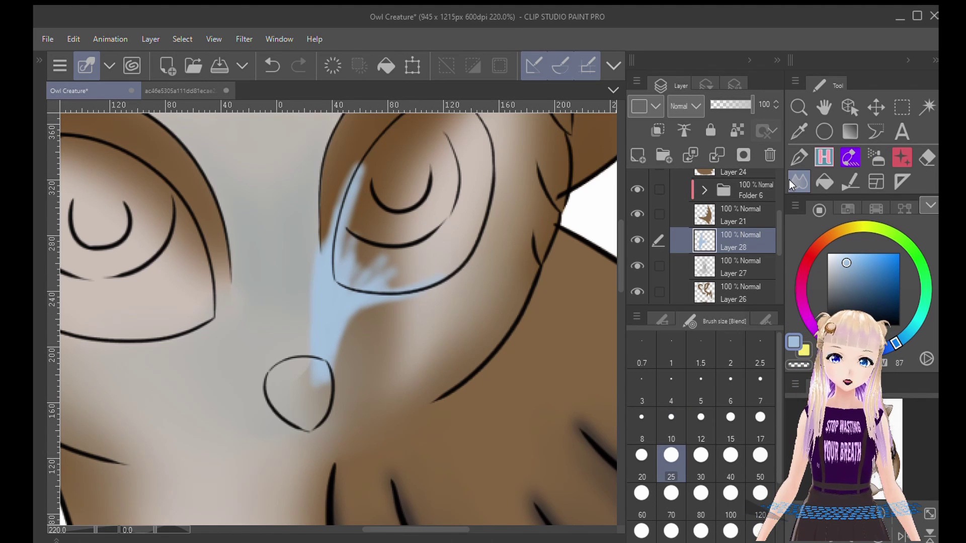
mouse_move(333, 236)
left_mouse_down()
mouse_move(360, 270)
mouse_move(388, 268)
left_mouse_up()
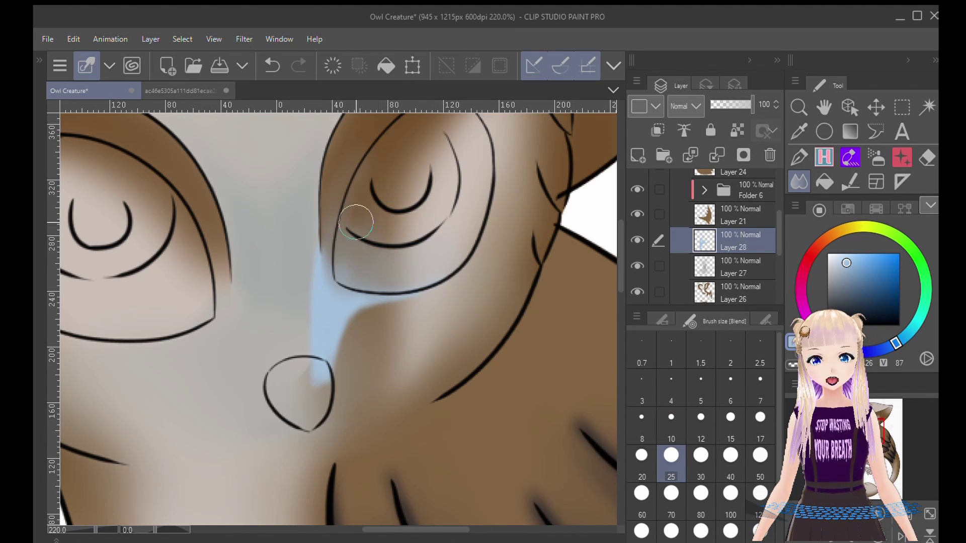
mouse_move(303, 332)
left_mouse_down()
mouse_move(303, 230)
mouse_move(435, 296)
mouse_move(357, 318)
mouse_move(342, 355)
mouse_move(358, 357)
mouse_move(347, 355)
mouse_move(336, 401)
mouse_move(405, 333)
mouse_move(354, 410)
mouse_move(363, 304)
left_mouse_up()
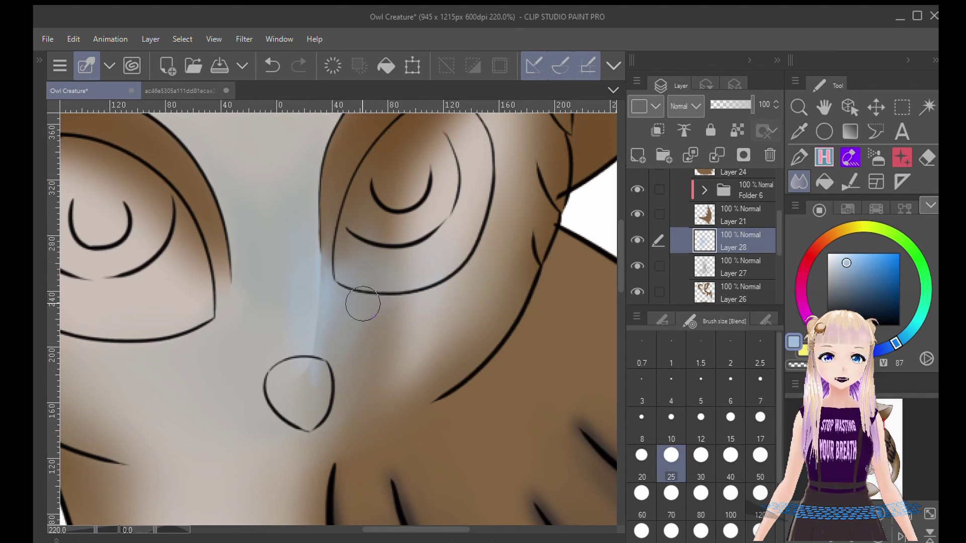
- Erase the overlapping face shading on Layer 26 between the wing-side eye and the beak with the Hard eraser at size 15
left_click(674, 289)
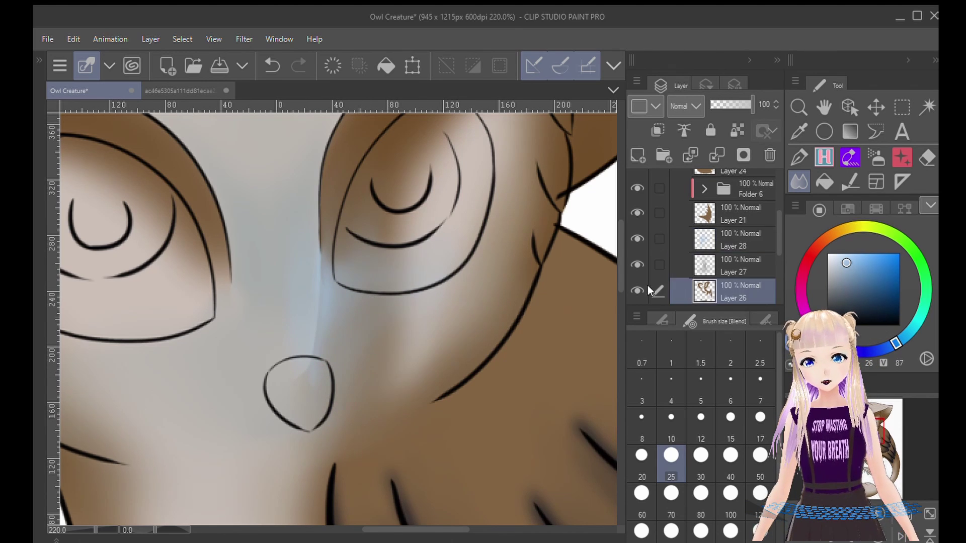
left_click(927, 157)
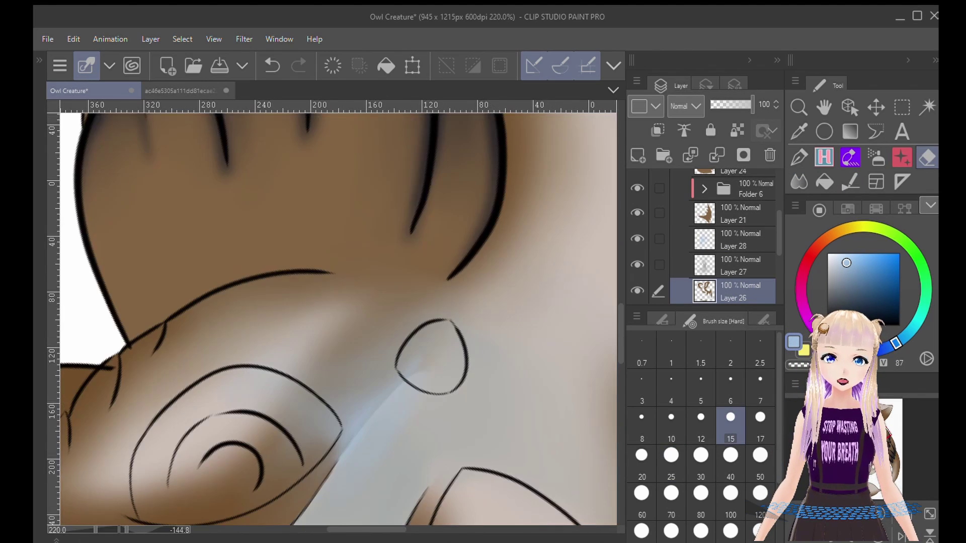
scroll(339, 319, "up", 3)
left_click_drag(429, 272, 361, 390)
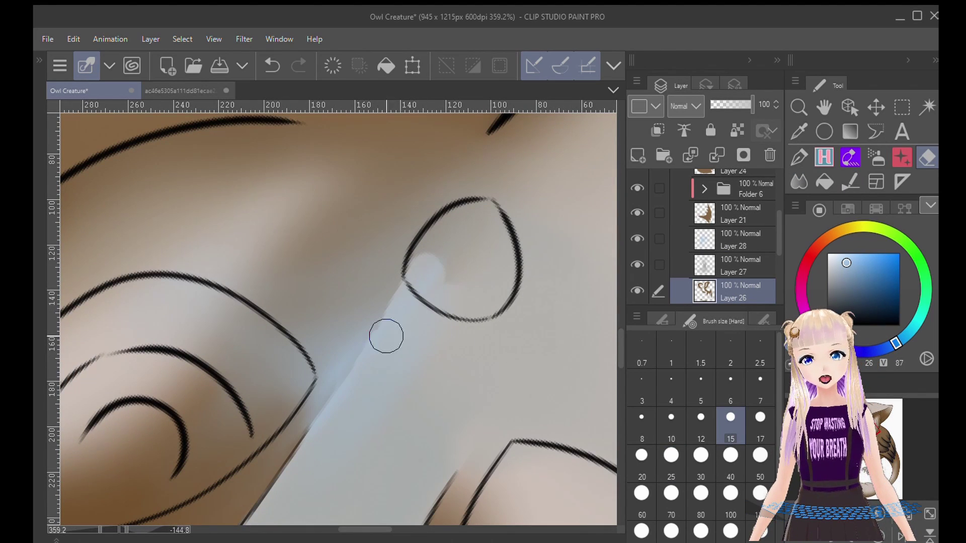
scroll(338, 319, "down", 3)
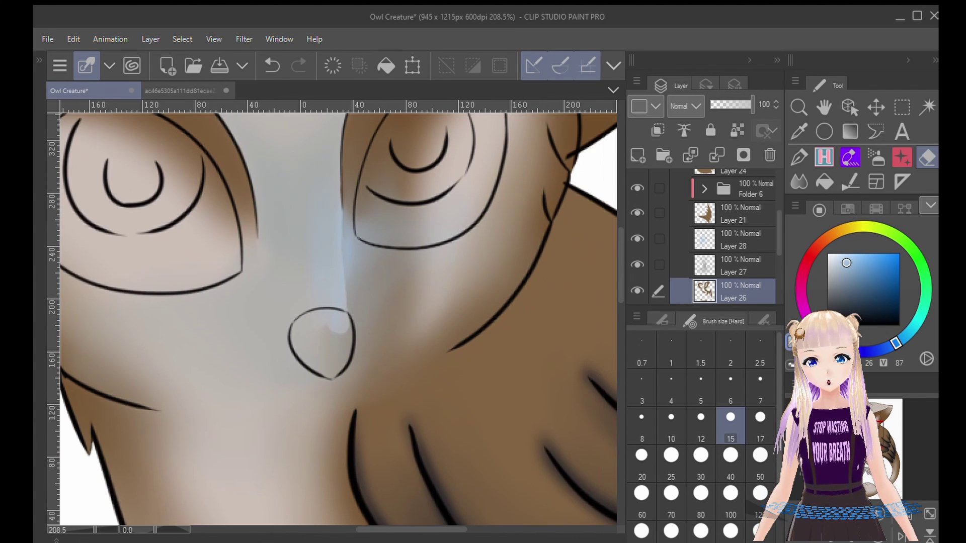
- On a new layer above Layer 28, airbrush a light blue strip along the nose bridge at size 10 and blend it at size 25
left_click(657, 239)
key("ctrl+shift+n")
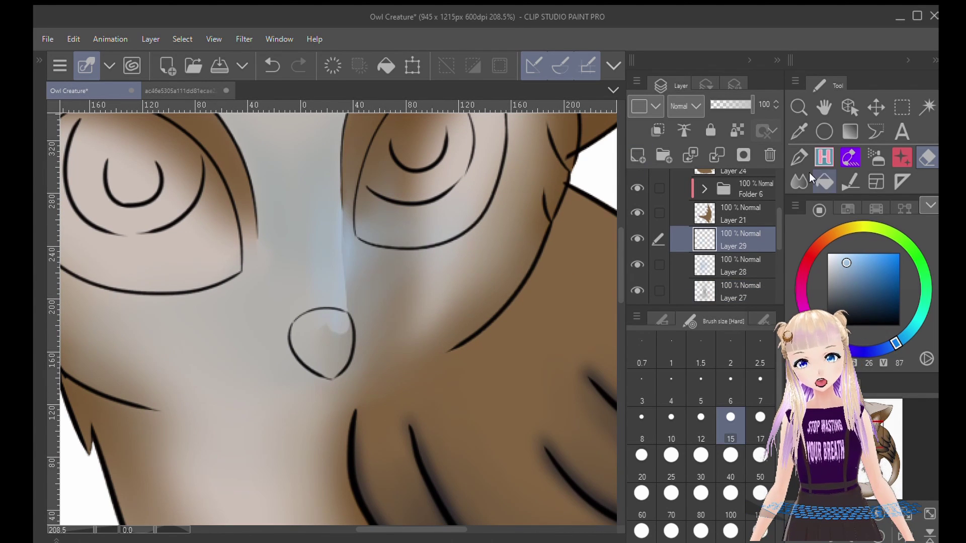
left_click(875, 151)
left_click_drag(350, 219, 348, 313)
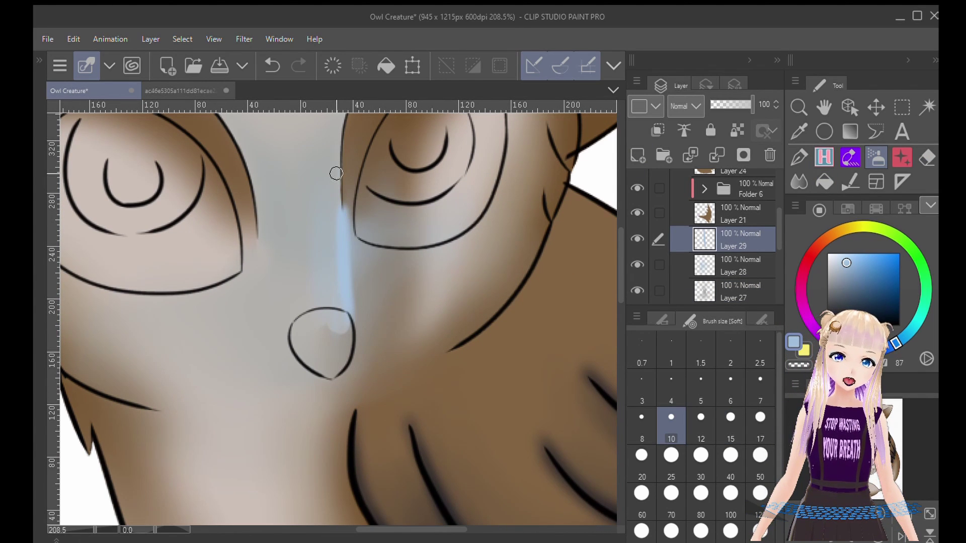
key("j")
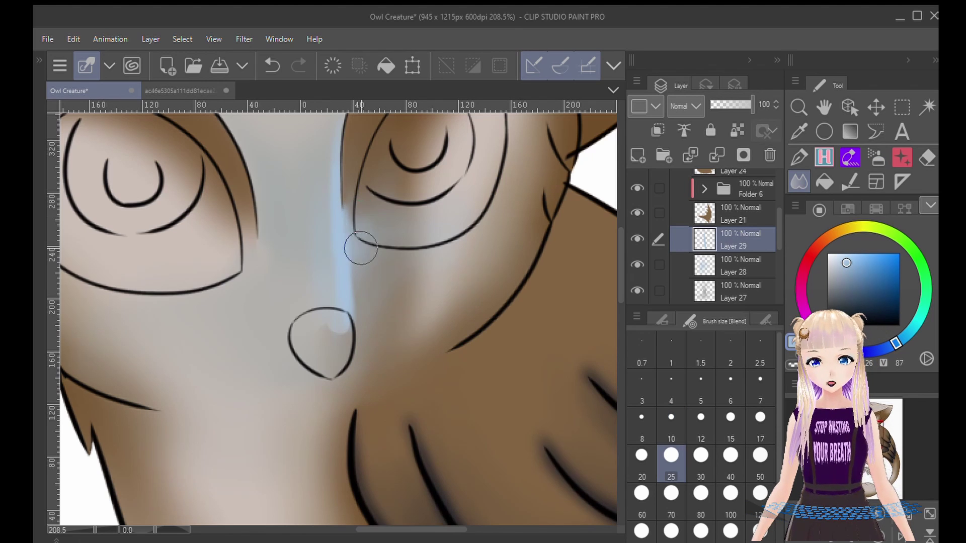
scroll(360, 306, "up", 2)
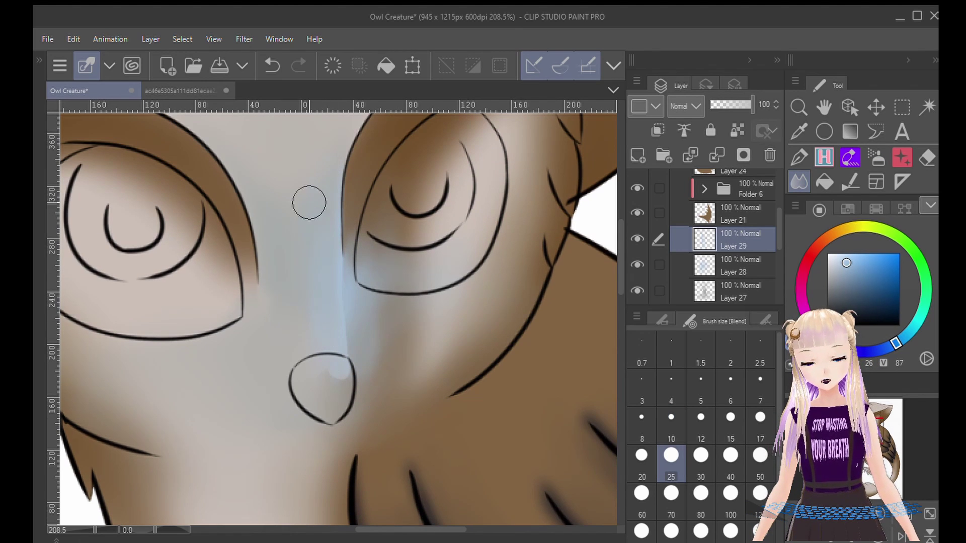
left_click(740, 266)
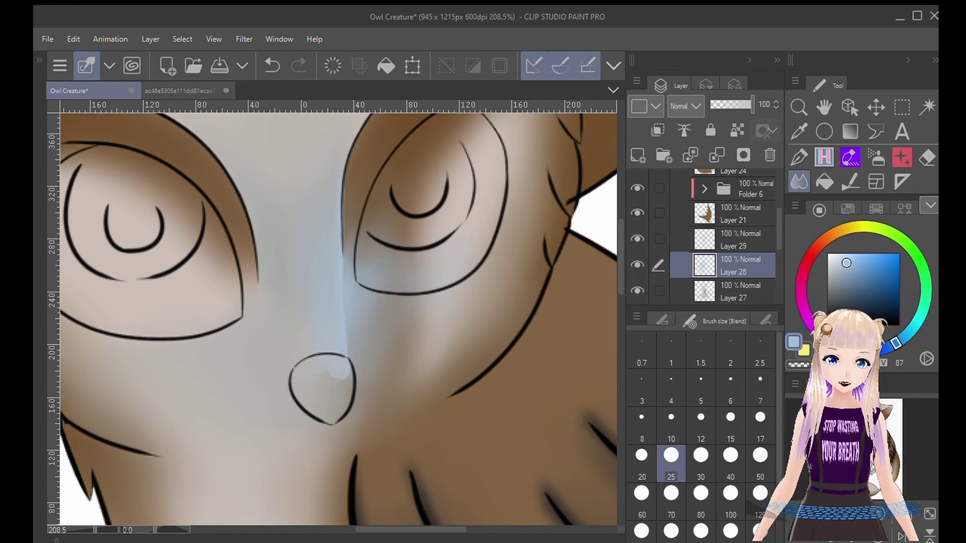
- Add another layer and airbrush near-black sampled from the owl photo at size 10 along the wing-side eye's inner socket edge
scroll(358, 247, "down", 3)
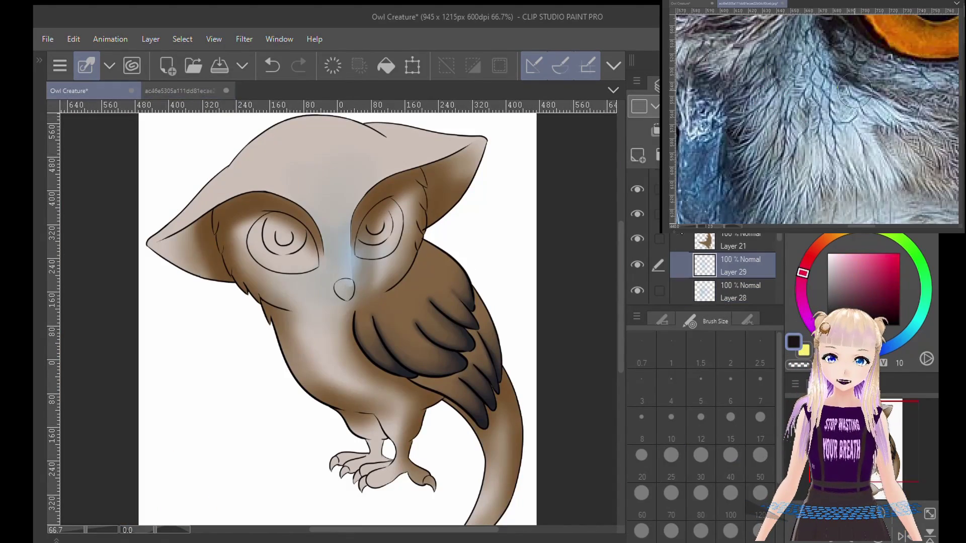
left_click(638, 155)
scroll(353, 242, "up", 9)
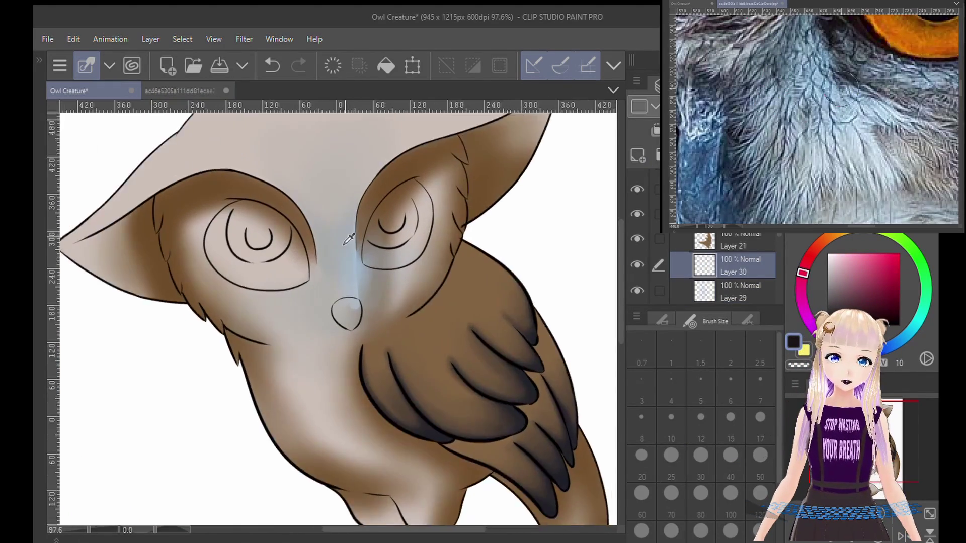
key("b")
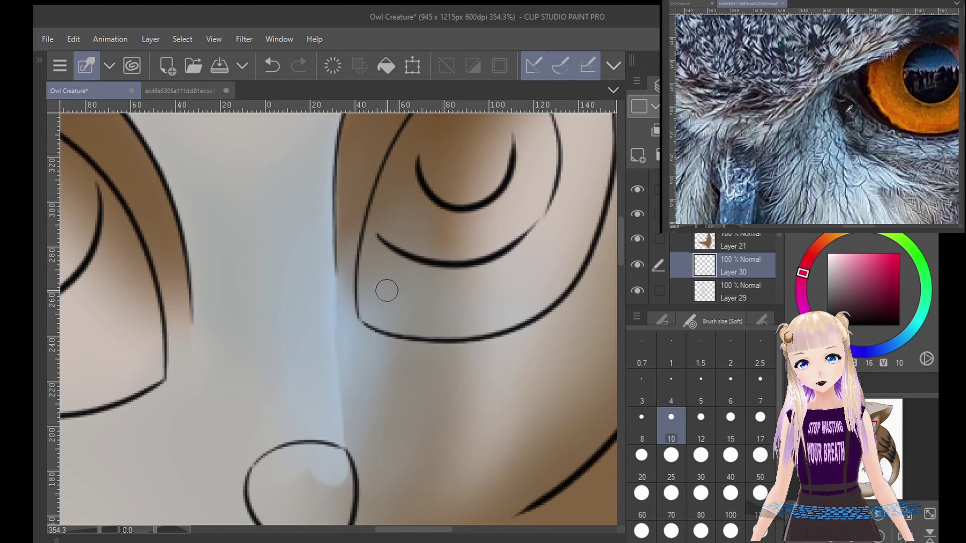
mouse_move(350, 243)
left_mouse_down()
mouse_move(346, 311)
mouse_move(364, 204)
mouse_move(345, 182)
mouse_move(341, 224)
mouse_move(350, 157)
mouse_move(370, 204)
mouse_move(346, 306)
mouse_move(343, 238)
mouse_move(347, 332)
mouse_move(368, 335)
left_mouse_up()
left_click_drag(371, 249, 505, 269)
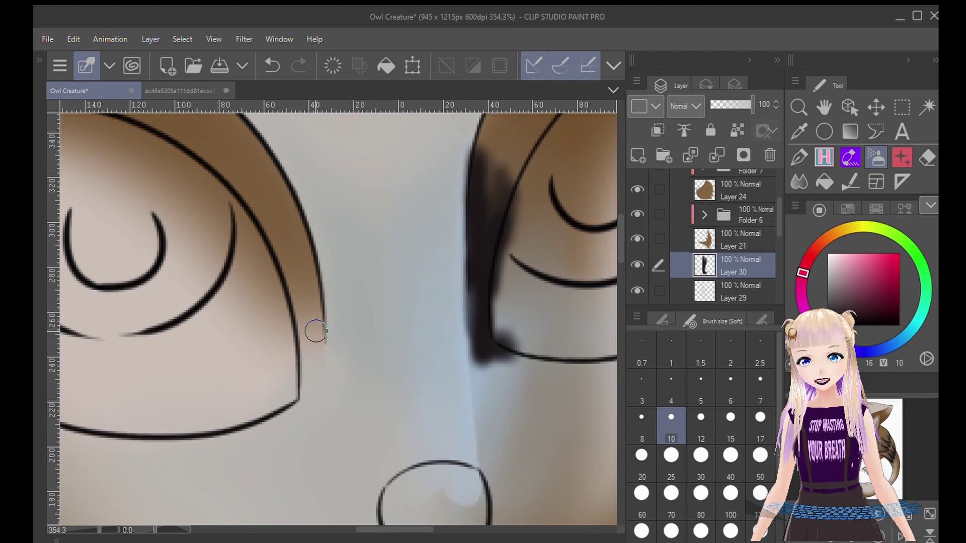
- Airbrush near-black along the opposite eye's inner socket edge and extend the dark patch upward on the wing-side eye
mouse_move(315, 330)
left_mouse_down()
mouse_move(306, 388)
mouse_move(315, 369)
mouse_move(288, 295)
mouse_move(292, 325)
left_mouse_up()
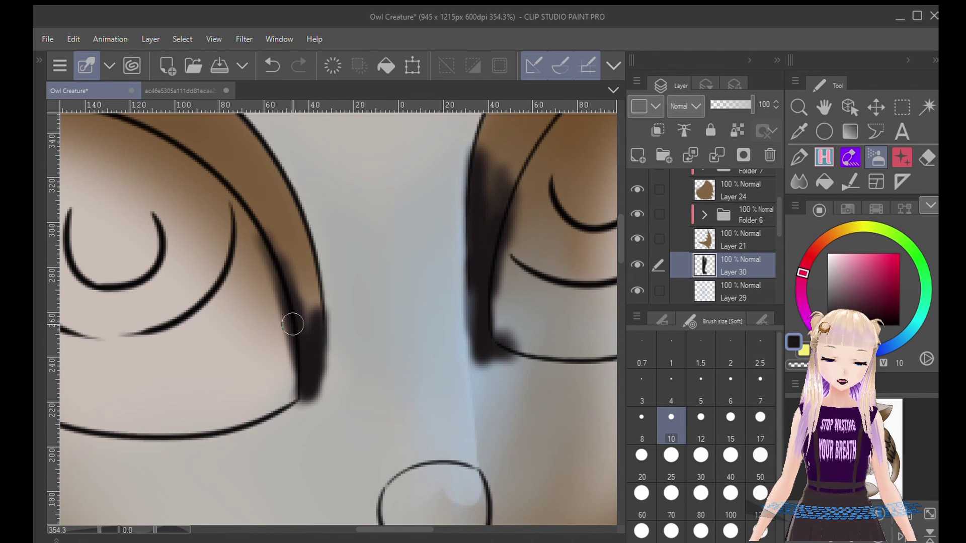
mouse_move(271, 181)
left_mouse_down()
mouse_move(257, 156)
mouse_move(284, 188)
mouse_move(311, 288)
mouse_move(305, 323)
mouse_move(245, 192)
mouse_move(278, 235)
left_mouse_up()
left_click_drag(403, 166, 320, 239)
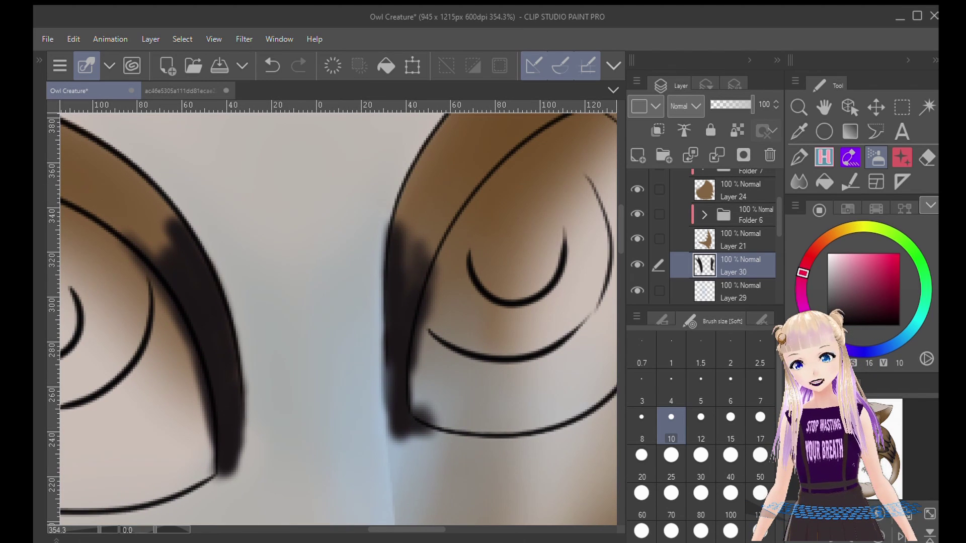
mouse_move(399, 231)
left_mouse_down()
mouse_move(415, 217)
mouse_move(440, 286)
left_mouse_up()
- Blend the near-black patches on both inner eye sockets into the brown and the eye corners at size 25
key("j")
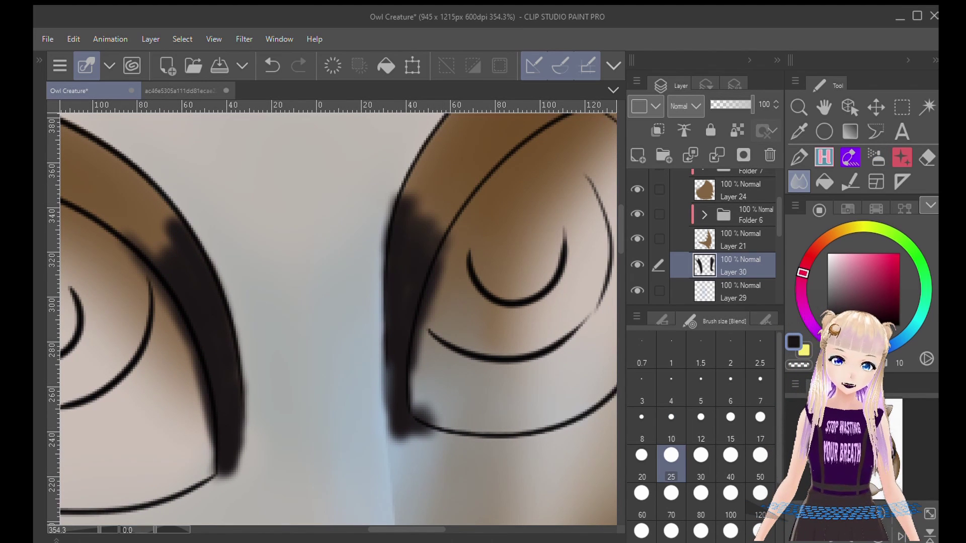
mouse_move(433, 212)
left_mouse_down()
mouse_move(425, 240)
mouse_move(425, 210)
mouse_move(424, 263)
mouse_move(413, 239)
mouse_move(429, 283)
mouse_move(417, 327)
mouse_move(447, 187)
mouse_move(485, 156)
mouse_move(429, 345)
left_mouse_up()
mouse_move(138, 252)
left_mouse_down()
mouse_move(172, 260)
mouse_move(142, 208)
mouse_move(195, 200)
mouse_move(128, 237)
mouse_move(106, 183)
mouse_move(169, 275)
mouse_move(165, 254)
mouse_move(188, 279)
mouse_move(199, 338)
mouse_move(179, 335)
mouse_move(146, 252)
mouse_move(98, 196)
left_mouse_up()
left_click_drag(415, 264, 442, 252)
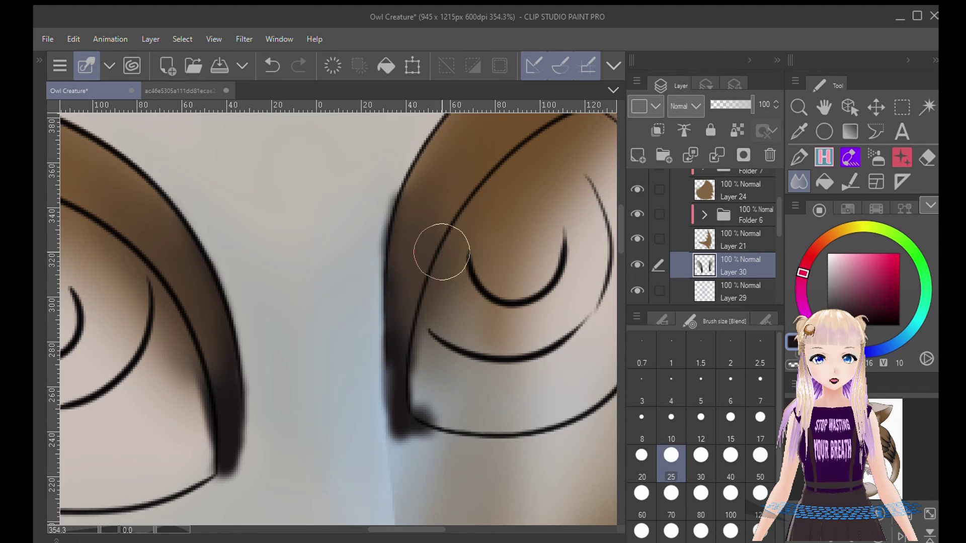
mouse_move(434, 367)
left_mouse_down()
mouse_move(439, 420)
mouse_move(418, 430)
mouse_move(440, 427)
left_mouse_up()
left_click_drag(193, 377, 209, 469)
left_click_drag(212, 412, 189, 472)
mouse_move(439, 320)
left_mouse_down()
mouse_move(415, 324)
mouse_move(457, 420)
left_mouse_up()
- On a new layer, airbrush a second near-black pass at size 10 along both inner socket edges, reaching higher up the outlines
left_click(638, 156)
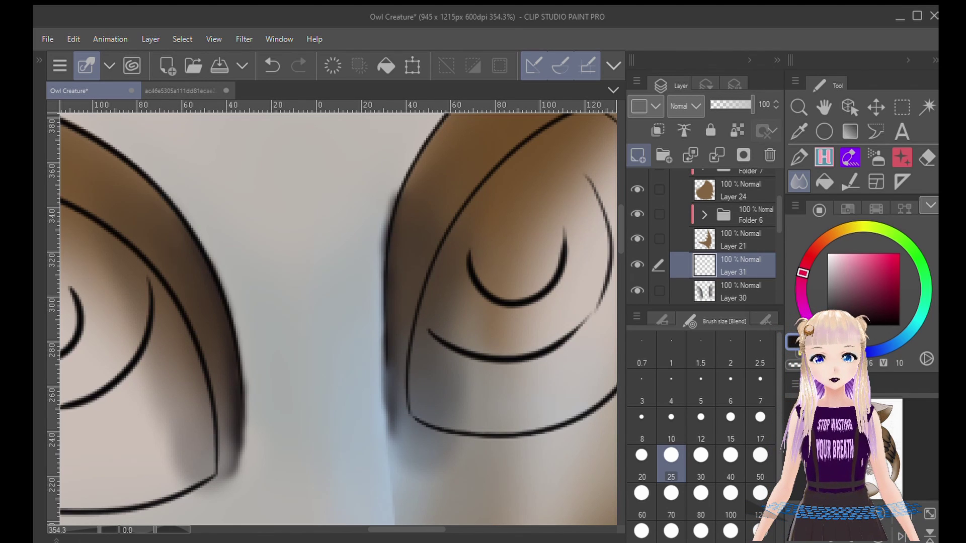
left_click(876, 157)
mouse_move(390, 327)
left_mouse_down()
mouse_move(395, 419)
mouse_move(405, 412)
mouse_move(407, 335)
mouse_move(396, 272)
mouse_move(396, 315)
mouse_move(412, 181)
mouse_move(433, 149)
mouse_move(415, 175)
mouse_move(407, 368)
left_mouse_up()
mouse_move(229, 468)
left_mouse_down()
mouse_move(217, 312)
mouse_move(193, 301)
mouse_move(191, 360)
left_mouse_up()
mouse_move(113, 163)
left_mouse_down()
mouse_move(185, 241)
mouse_move(116, 158)
left_mouse_up()
left_click_drag(183, 253, 198, 284)
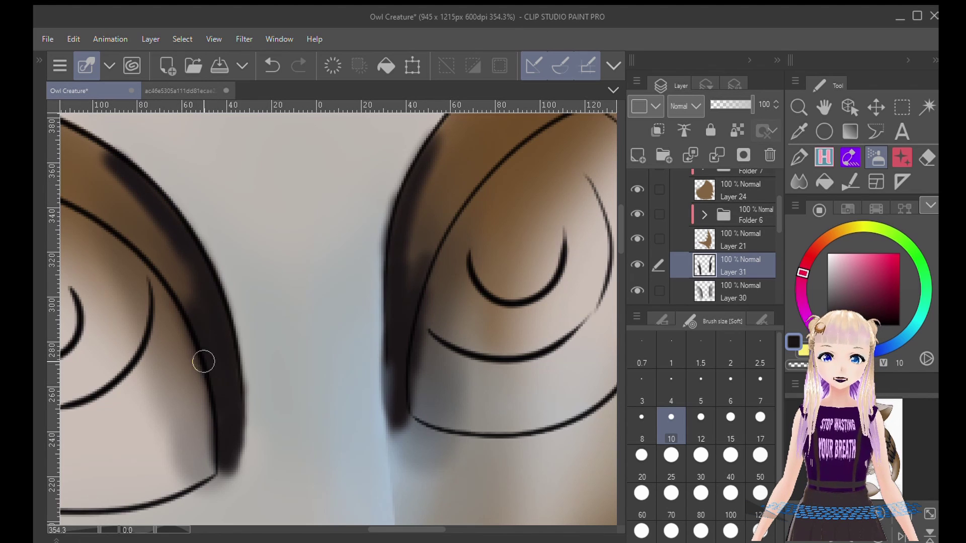
left_click_drag(392, 343, 400, 425)
- Blend the second near-black pass on Layer 31 into both eye sockets at size 25
left_click(740, 190)
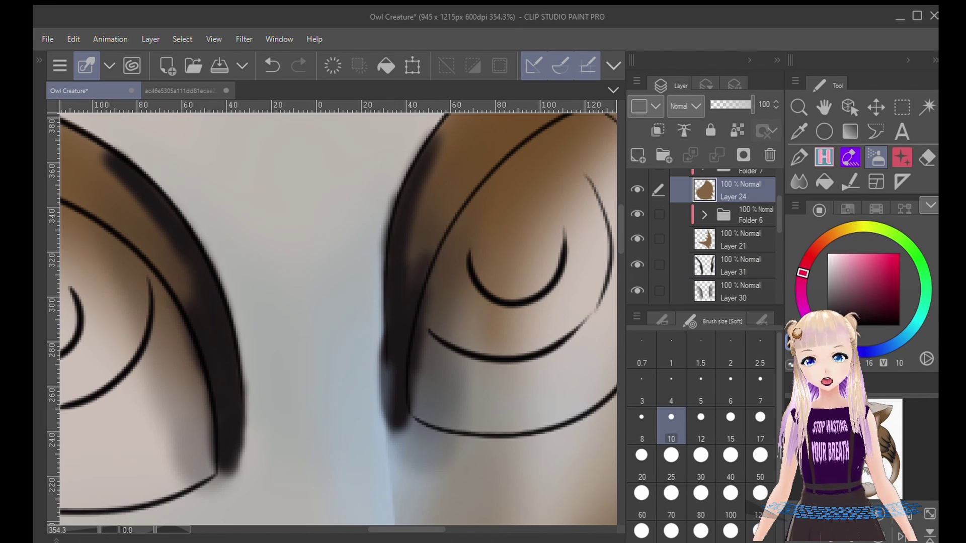
key("e")
left_click(739, 266)
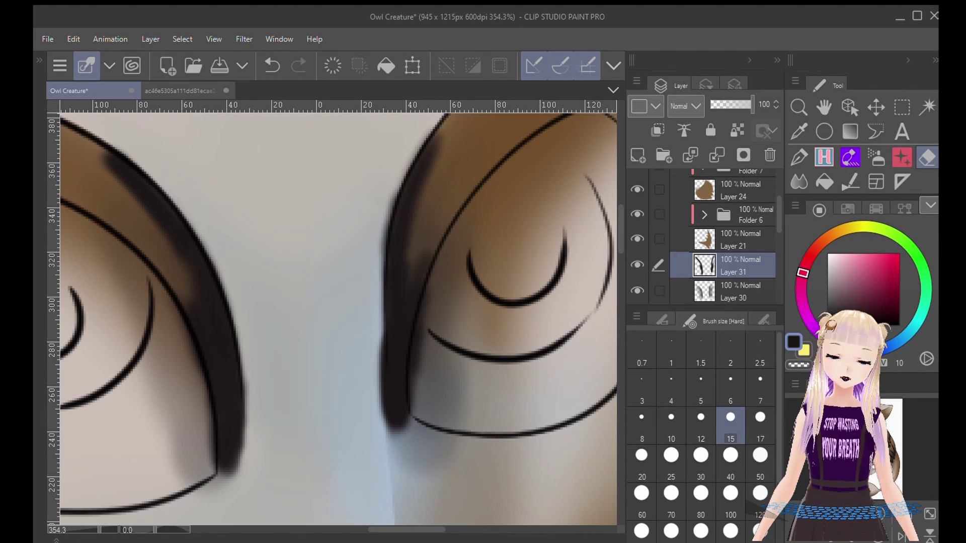
left_click(799, 182)
mouse_move(415, 308)
left_mouse_down()
mouse_move(425, 215)
mouse_move(437, 349)
mouse_move(413, 408)
mouse_move(415, 469)
left_mouse_up()
mouse_move(175, 297)
left_mouse_down()
mouse_move(186, 320)
mouse_move(108, 187)
mouse_move(182, 313)
mouse_move(194, 497)
mouse_move(226, 413)
mouse_move(180, 418)
left_mouse_up()
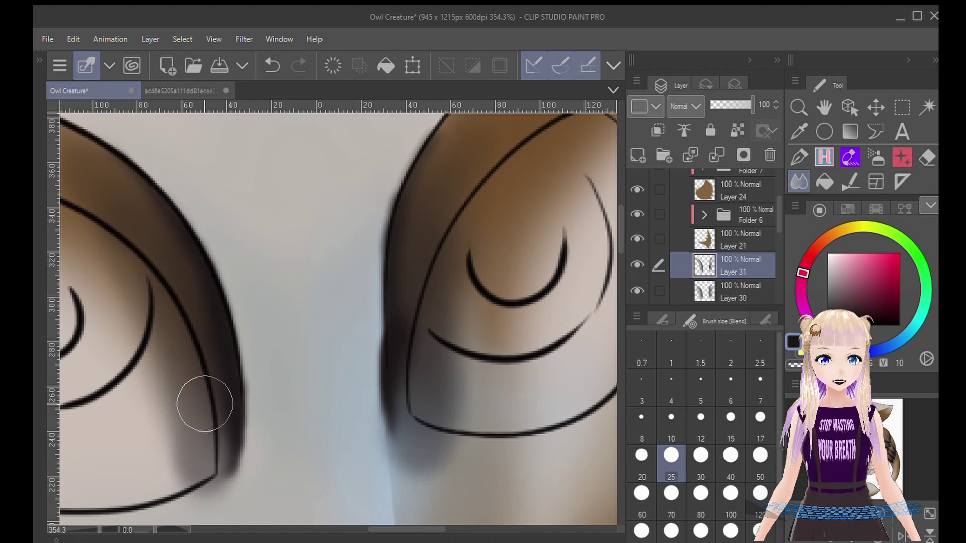
- Merge Layer 31 into Layer 30 and erase dark shading spilling past both socket outlines with the Hard eraser at size 15
left_click(927, 157)
left_click(717, 155)
mouse_move(361, 239)
left_mouse_down()
mouse_move(525, 356)
mouse_move(457, 311)
mouse_move(512, 233)
mouse_move(429, 343)
mouse_move(312, 438)
left_mouse_up()
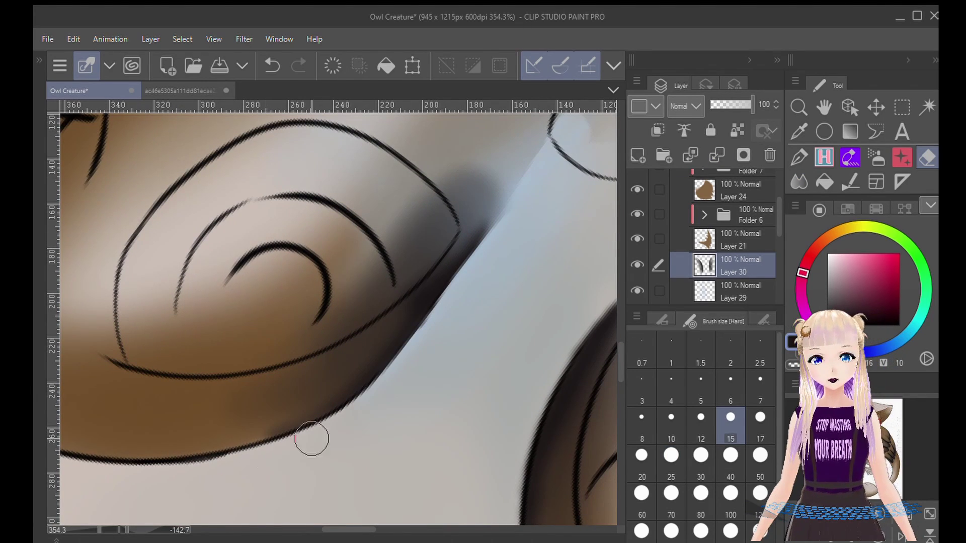
left_click_drag(251, 441, 387, 304)
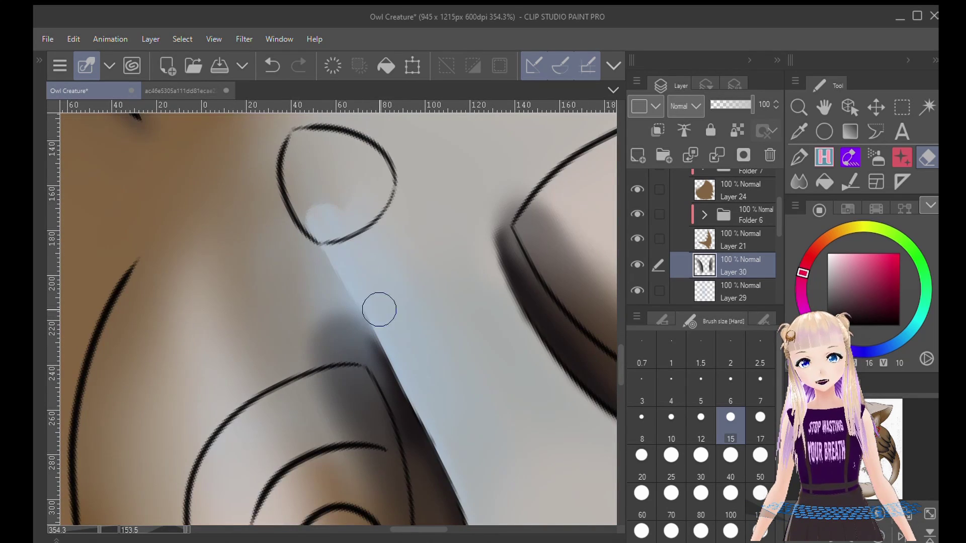
left_click_drag(368, 190, 208, 341)
left_click_drag(597, 166, 438, 297)
mouse_move(351, 358)
left_mouse_down()
mouse_move(317, 389)
mouse_move(288, 441)
left_mouse_up()
scroll(349, 313, "up", 3)
scroll(322, 322, "up", 3)
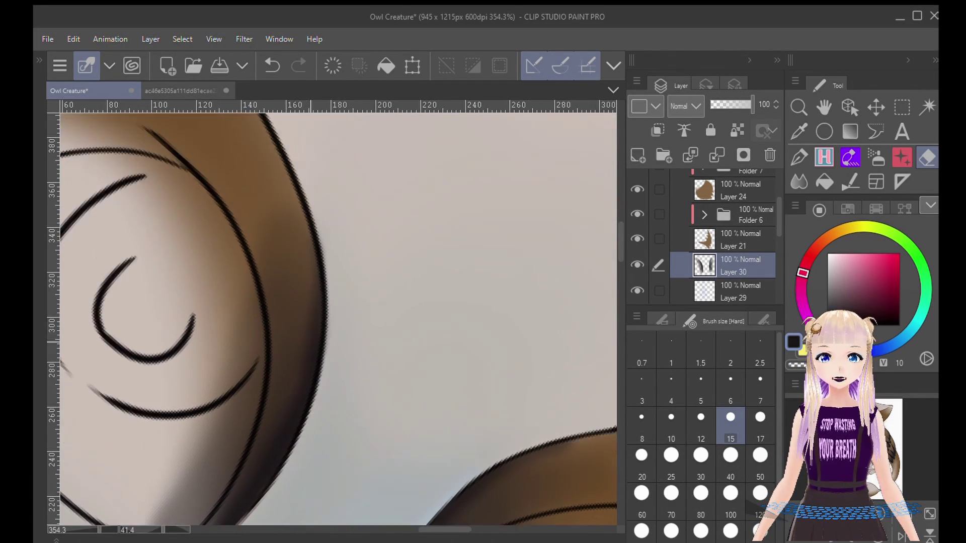
left_click_drag(332, 250, 332, 273)
- On a new layer, paint near-black bands along the upper and outer socket outlines of both eyes with the H 2 brush at size 15
scroll(332, 302, "down", 5)
left_click_drag(363, 327, 310, 277)
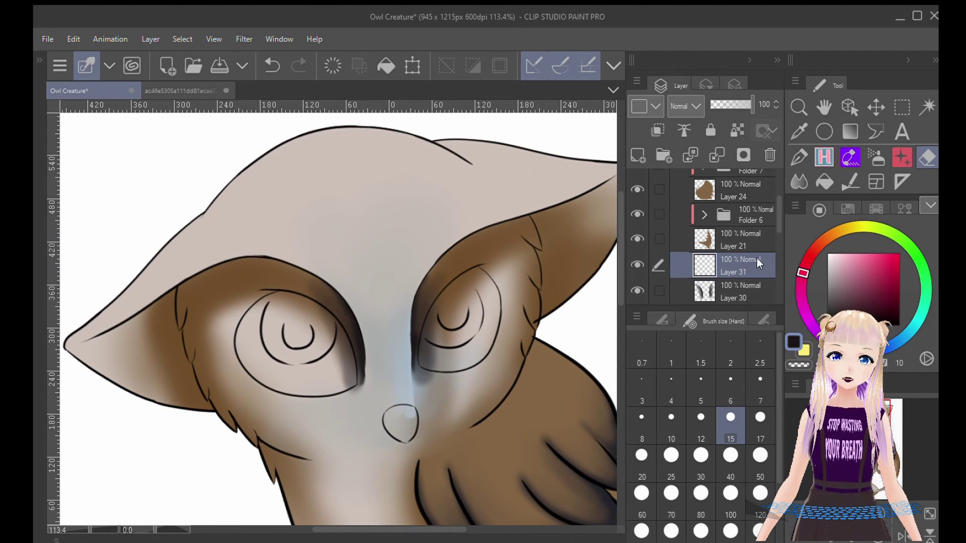
scroll(402, 282, "up", 5)
left_click_drag(443, 322, 398, 372)
mouse_move(396, 225)
left_mouse_down()
mouse_move(411, 200)
mouse_move(325, 349)
mouse_move(310, 453)
mouse_move(321, 518)
left_mouse_up()
left_click_drag(302, 453, 483, 191)
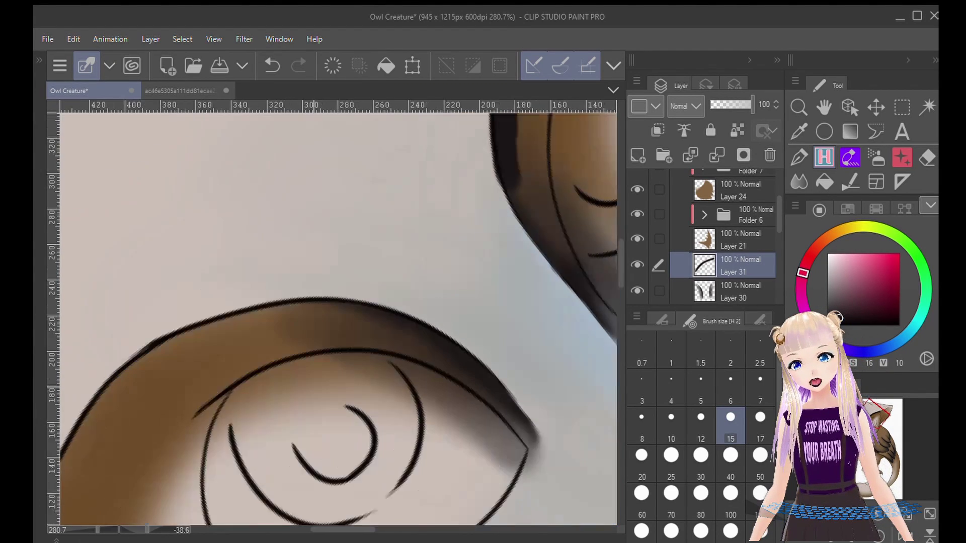
left_click_drag(334, 442, 473, 312)
mouse_move(210, 437)
left_mouse_down()
mouse_move(236, 271)
mouse_move(260, 232)
mouse_move(378, 147)
left_mouse_up()
- Blend the near-black bands along both eyes' upper and outer socket outlines into the brown at size 25
key("j")
mouse_move(442, 136)
left_mouse_down()
mouse_move(365, 172)
mouse_move(484, 132)
mouse_move(286, 234)
mouse_move(385, 160)
mouse_move(419, 164)
mouse_move(269, 334)
left_mouse_up()
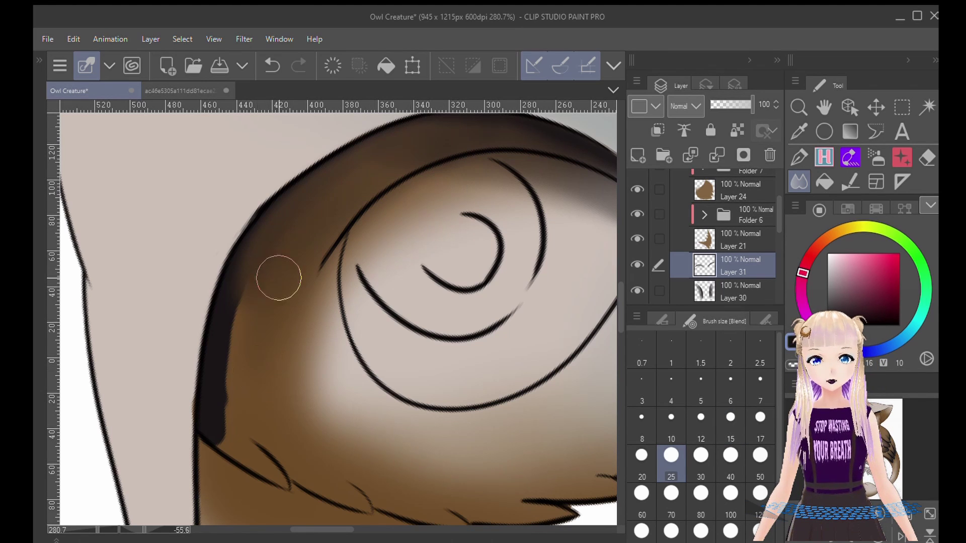
mouse_move(278, 278)
left_mouse_down()
mouse_move(279, 239)
mouse_move(243, 478)
mouse_move(276, 321)
mouse_move(219, 387)
left_mouse_up()
left_click_drag(352, 191, 201, 442)
mouse_move(324, 208)
left_mouse_down()
mouse_move(168, 473)
mouse_move(146, 378)
mouse_move(166, 246)
mouse_move(164, 353)
mouse_move(267, 251)
mouse_move(224, 305)
left_mouse_up()
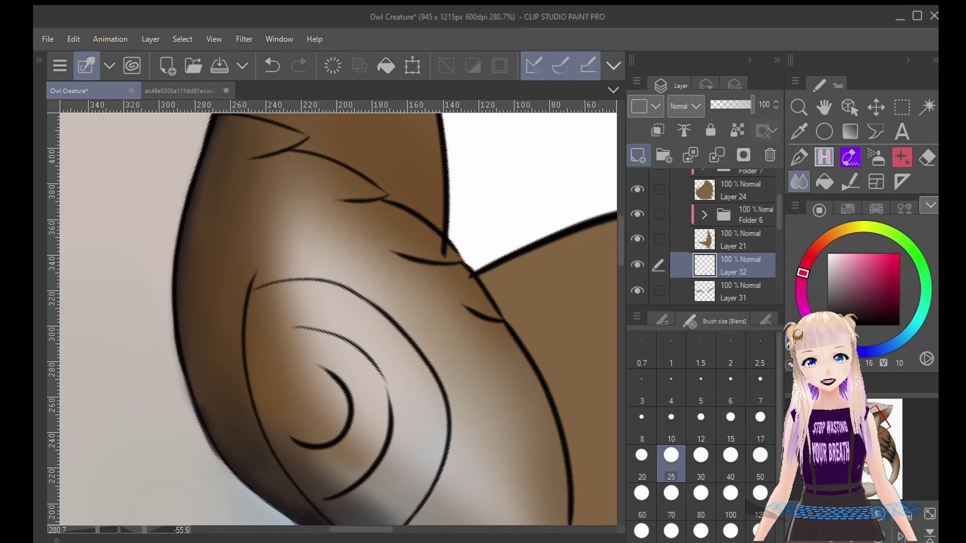
- Paint another near-black band on Layer 32 along the upper socket outlines of both eyes with the H 2 brush
left_click(824, 158)
mouse_move(210, 173)
left_mouse_down()
mouse_move(222, 146)
mouse_move(195, 222)
mouse_move(197, 368)
mouse_move(225, 433)
left_mouse_up()
left_click_drag(211, 493, 559, 123)
left_click_drag(352, 352, 363, 256)
mouse_move(252, 376)
left_mouse_down()
mouse_move(243, 394)
mouse_move(268, 318)
mouse_move(442, 168)
mouse_move(560, 161)
left_mouse_up()
- Blend the Layer 32 near-black bands into the brown of both eye sockets with the Blend tool at size 25
key("j")
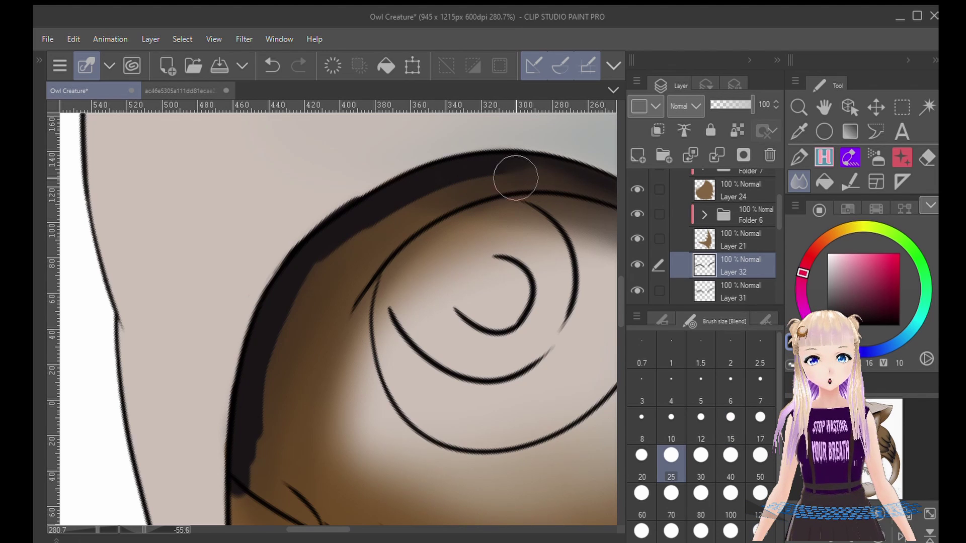
mouse_move(402, 211)
left_mouse_down()
mouse_move(381, 219)
mouse_move(331, 339)
left_mouse_up()
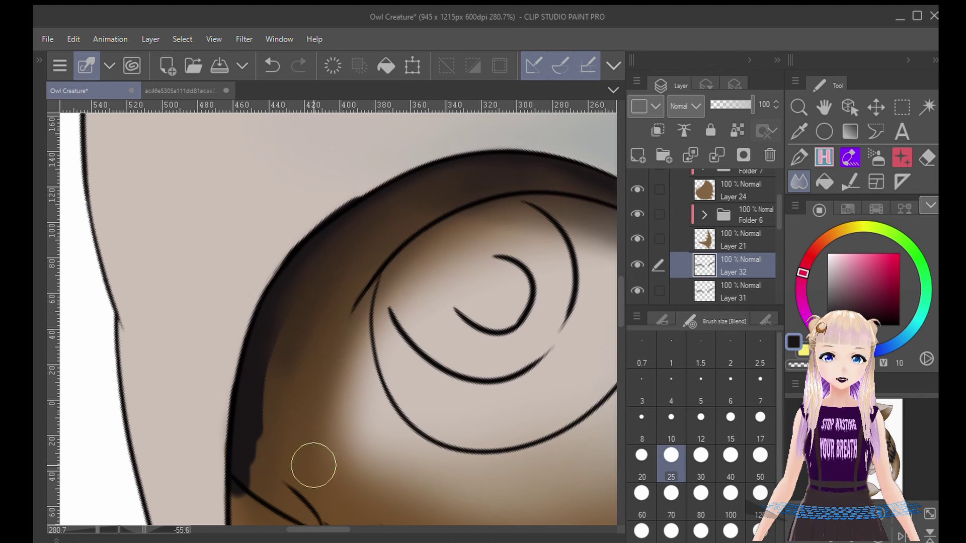
mouse_move(313, 465)
left_mouse_down()
mouse_move(263, 409)
mouse_move(267, 421)
left_mouse_up()
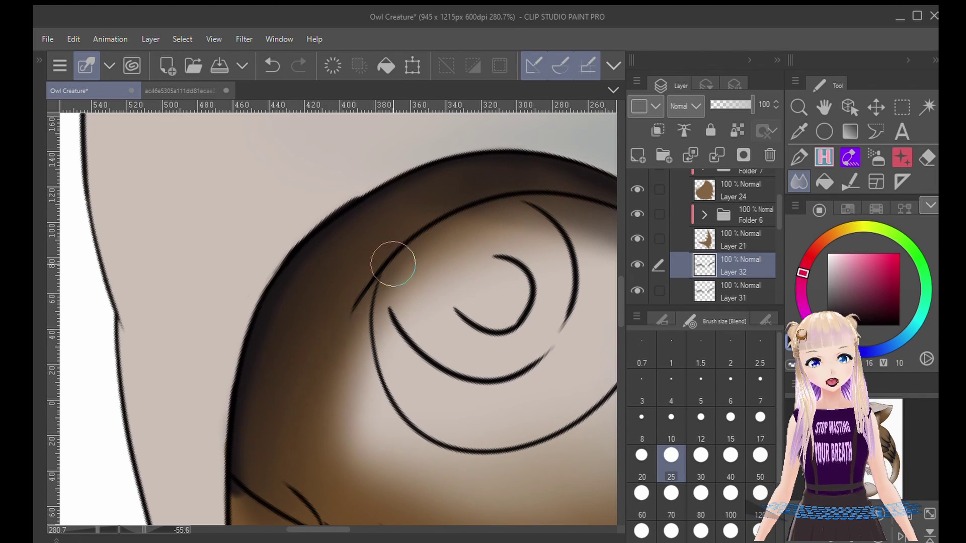
left_click_drag(483, 166, 321, 310)
left_click_drag(435, 111, 294, 453)
mouse_move(294, 453)
left_mouse_down()
mouse_move(279, 393)
mouse_move(280, 442)
mouse_move(312, 138)
mouse_move(249, 362)
left_mouse_up()
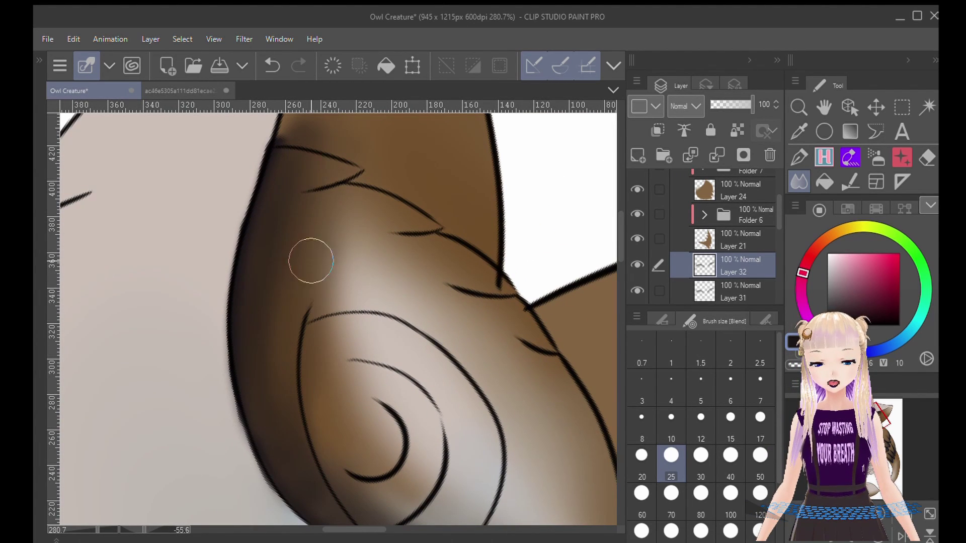
left_click_drag(353, 305, 435, 301)
- Erase dark shading spilling past both socket outlines on Layers 32 and 31 with the Hard eraser at size 15
key("e")
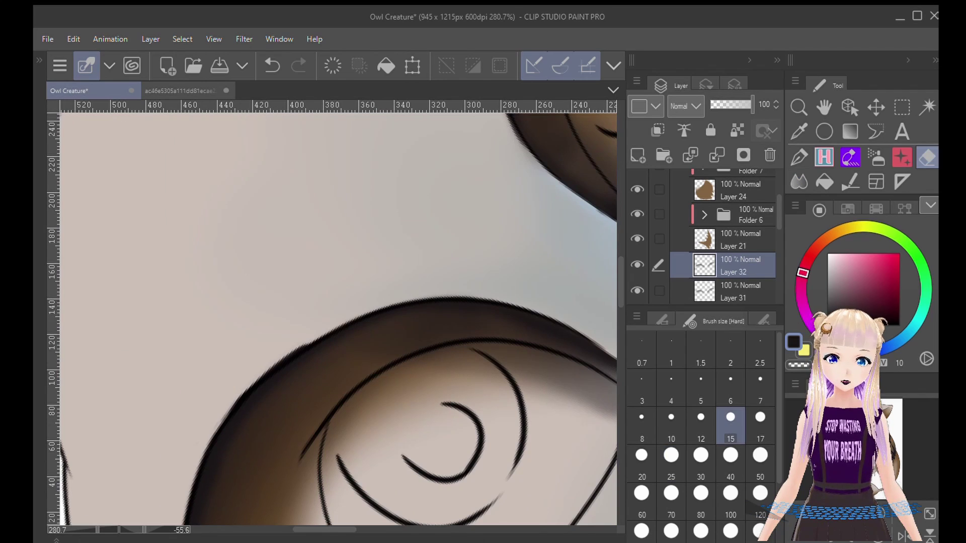
mouse_move(460, 438)
left_mouse_down()
mouse_move(491, 269)
mouse_move(302, 216)
left_mouse_up()
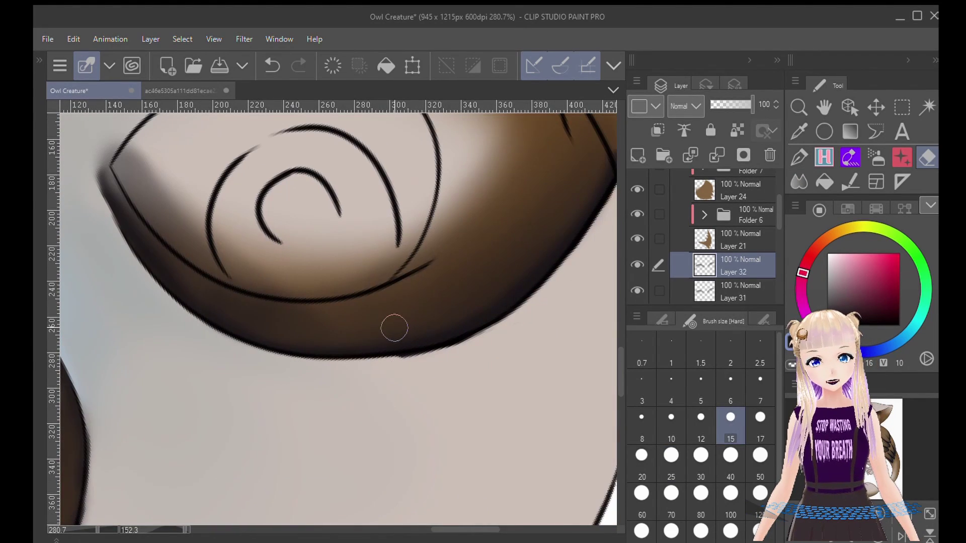
left_click_drag(395, 328, 311, 351)
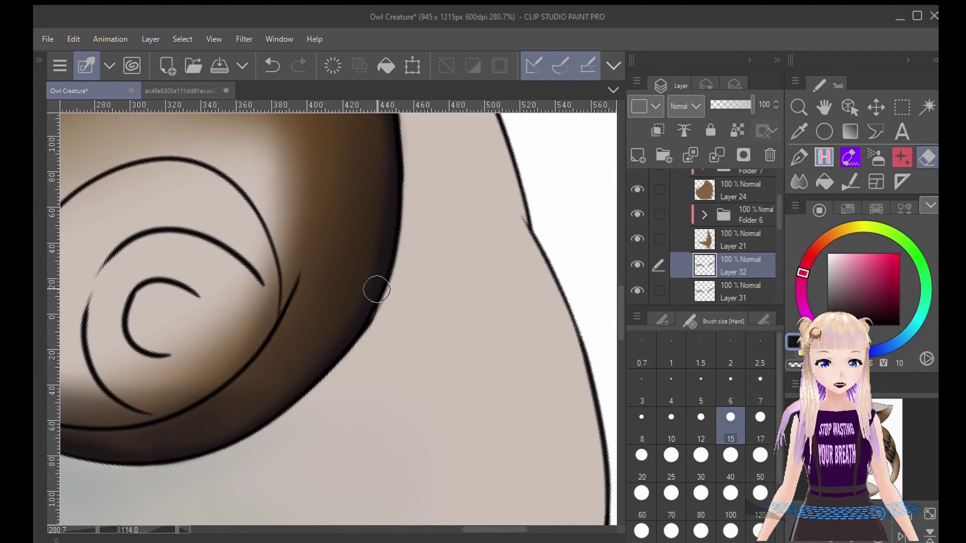
left_click_drag(377, 289, 328, 430)
key("alt+bracketleft")
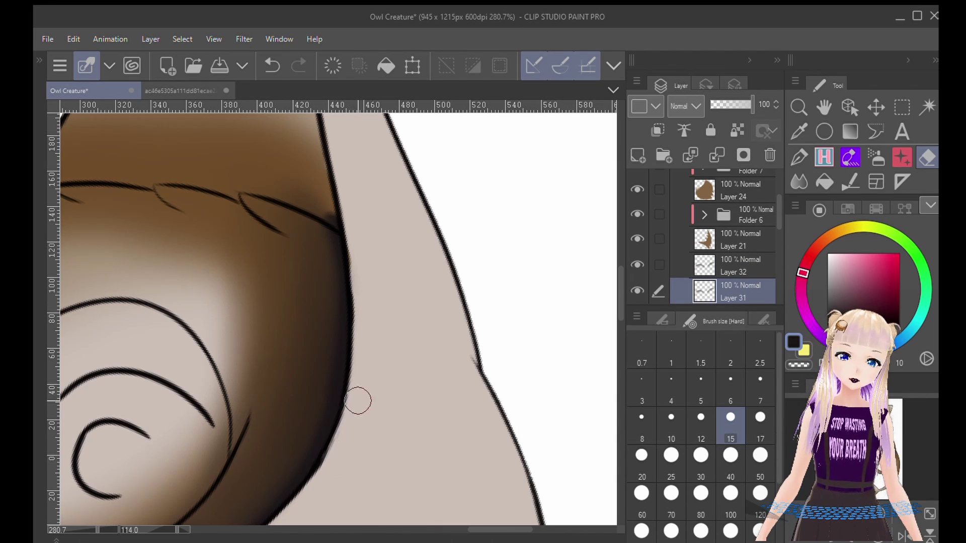
scroll(358, 401, "down", 5)
key("alt+bracketright")
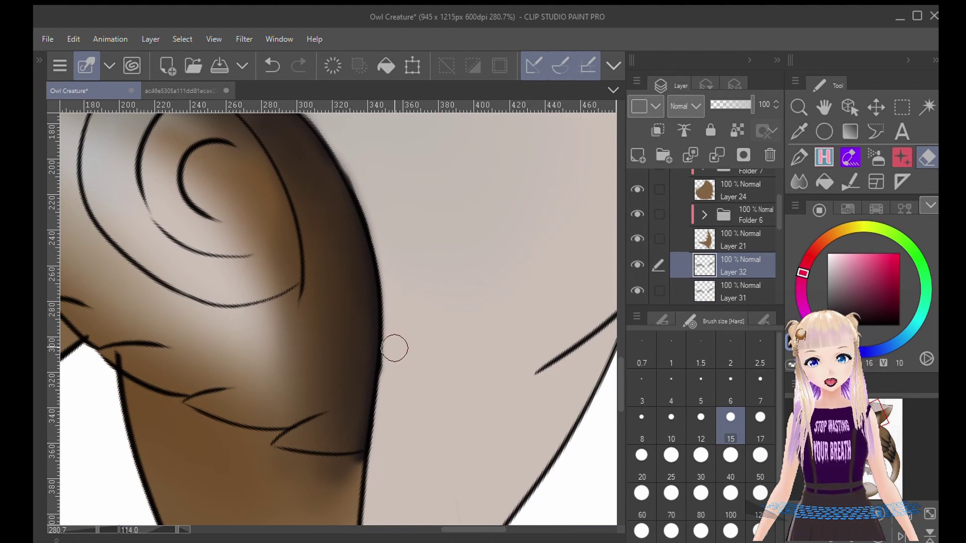
scroll(399, 311, "up", 3)
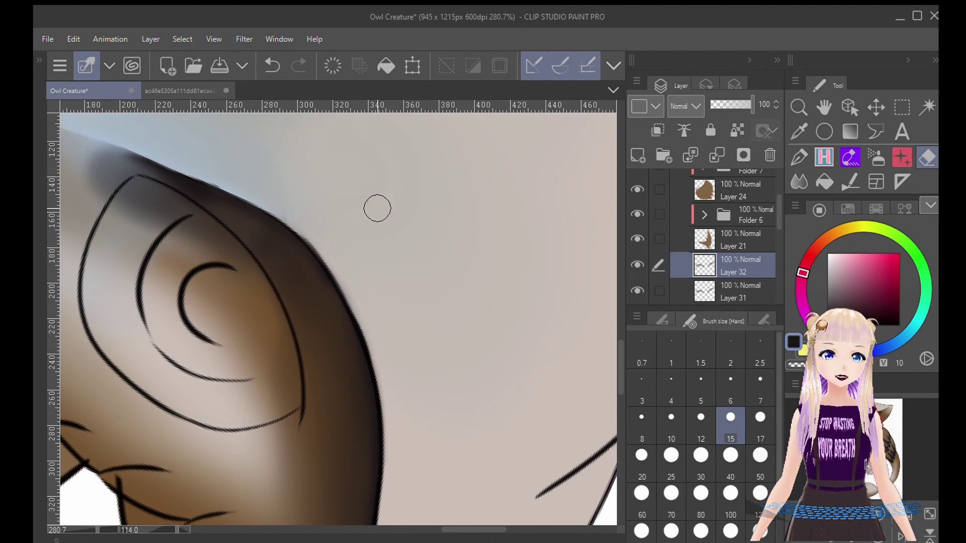
key("alt+bracketleft")
left_click_drag(364, 307, 375, 342)
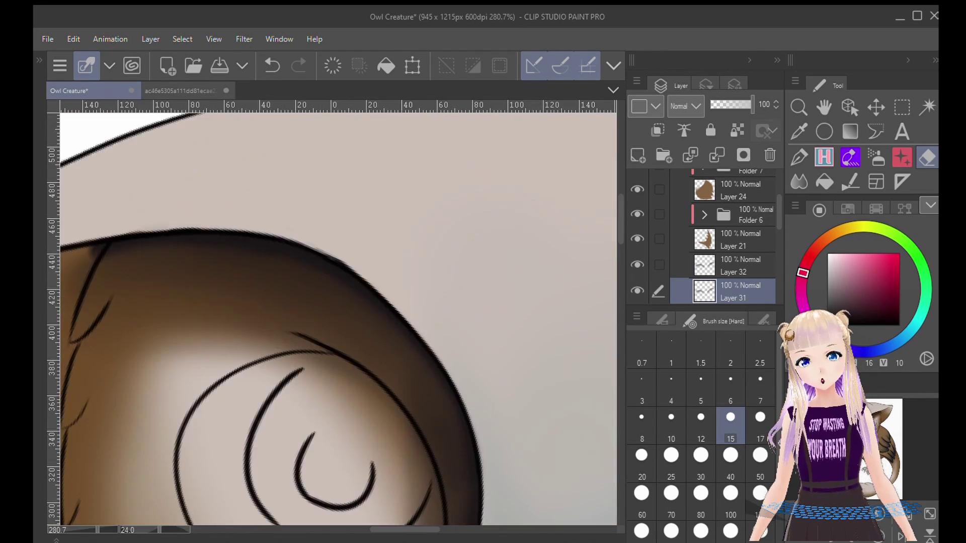
- Erase leftover socket shading where the sockets meet the ears, and merge Layers 32 and 31 into Layer 30
scroll(338, 319, "down", 5)
scroll(338, 320, "down", 4)
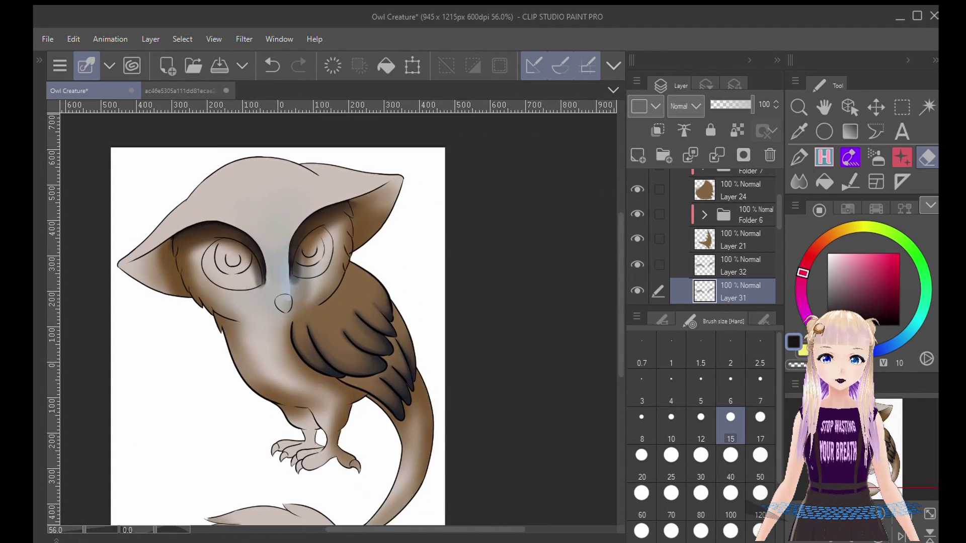
scroll(342, 230, "up", 9)
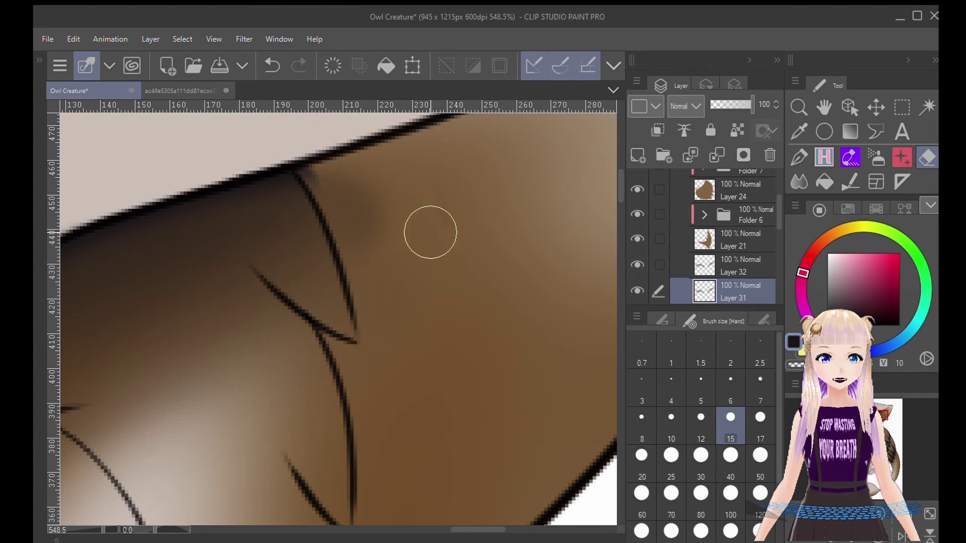
scroll(376, 279, "down", 5)
left_click_drag(265, 345, 532, 330)
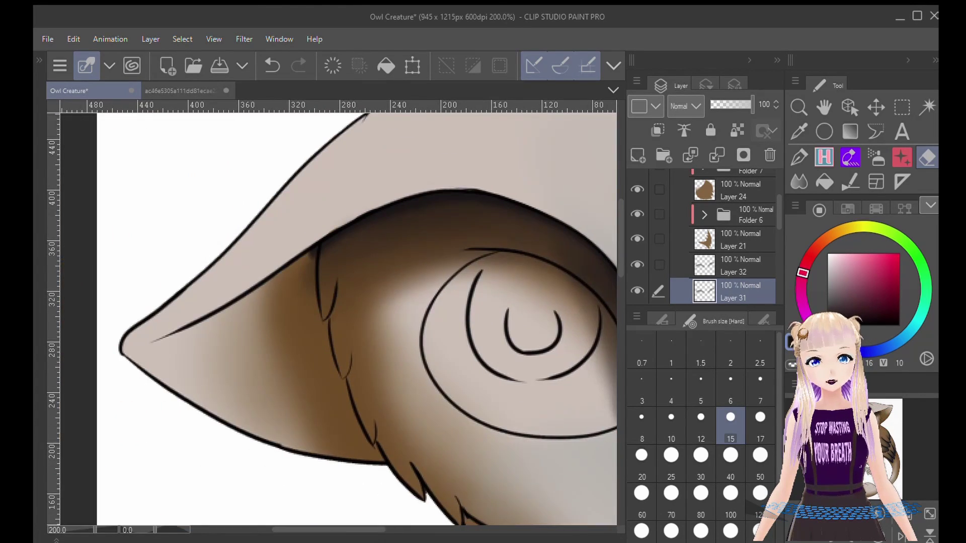
scroll(322, 271, "up", 5)
left_click(735, 266)
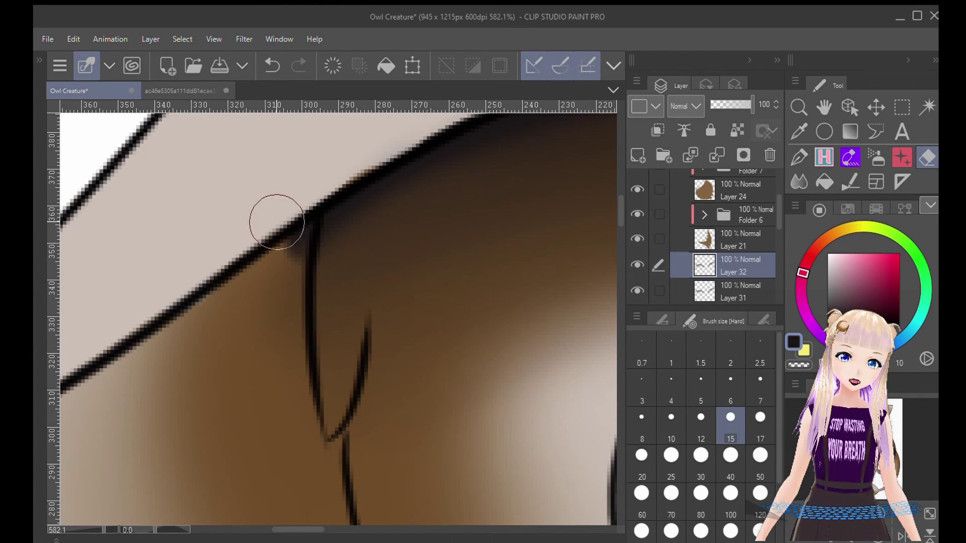
left_click_drag(276, 222, 287, 401)
key("h")
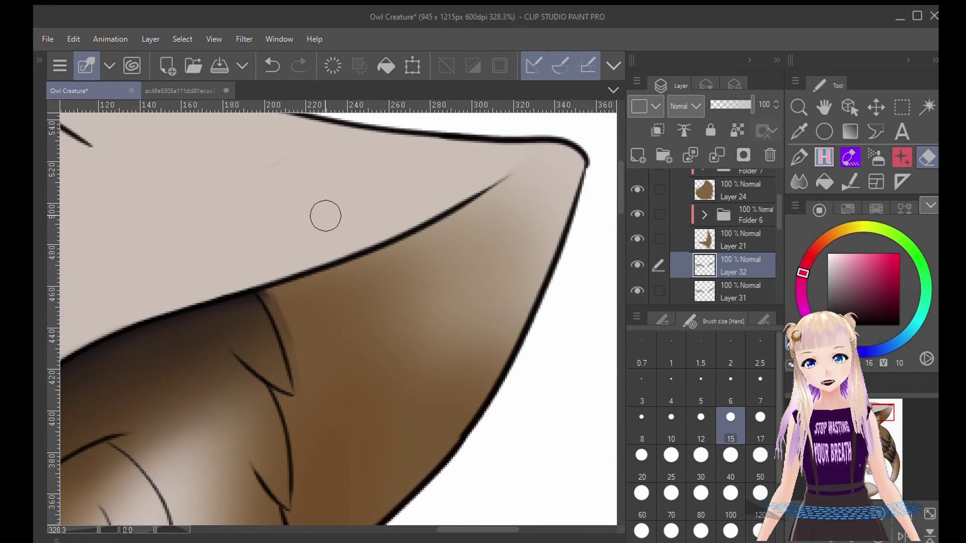
scroll(285, 335, "up", 3)
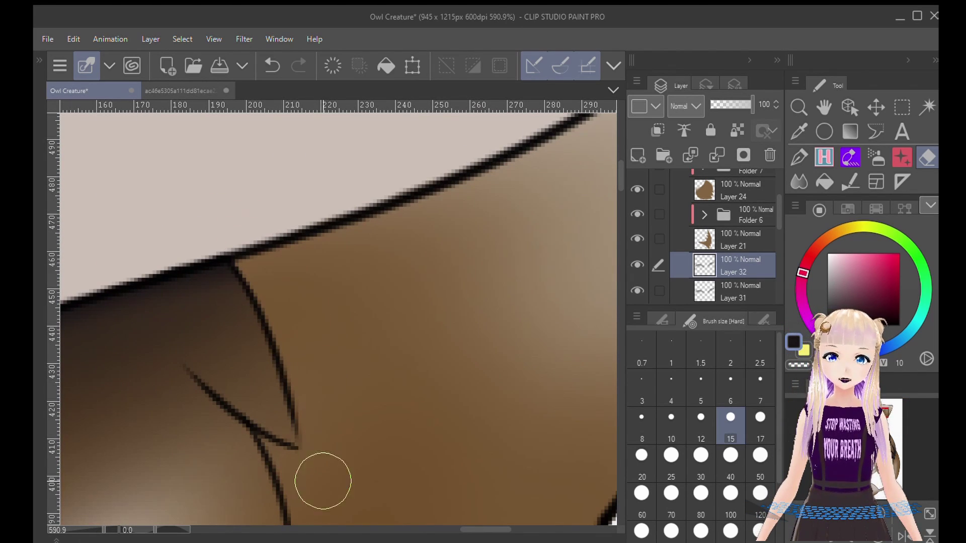
scroll(352, 335, "down", 7)
left_click_drag(352, 335, 348, 241)
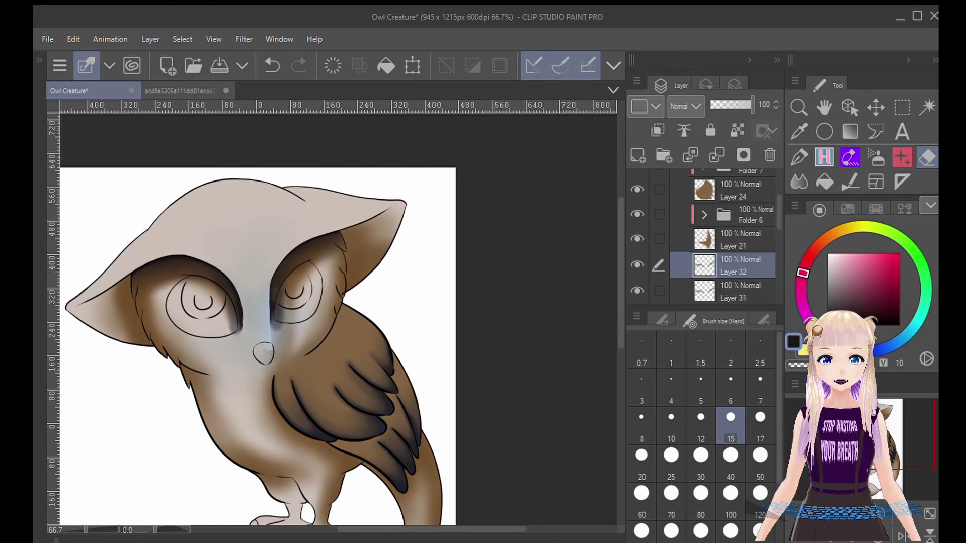
left_click(712, 150)
- On a new layer placed beneath Layer 30, airbrush dark purple-brown below the wing-side eye's inner corner with the Soft airbrush at size 15
scroll(274, 335, "up", 3)
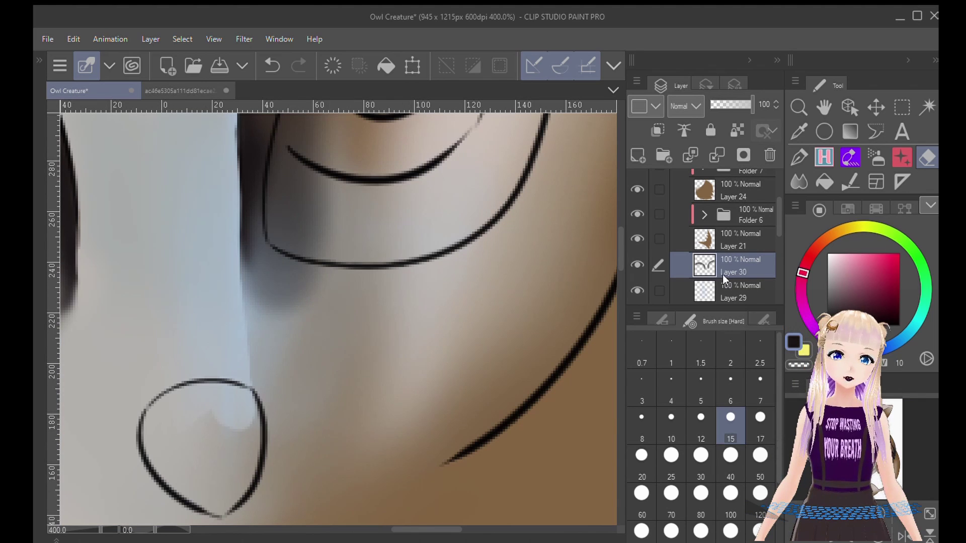
left_click(638, 155)
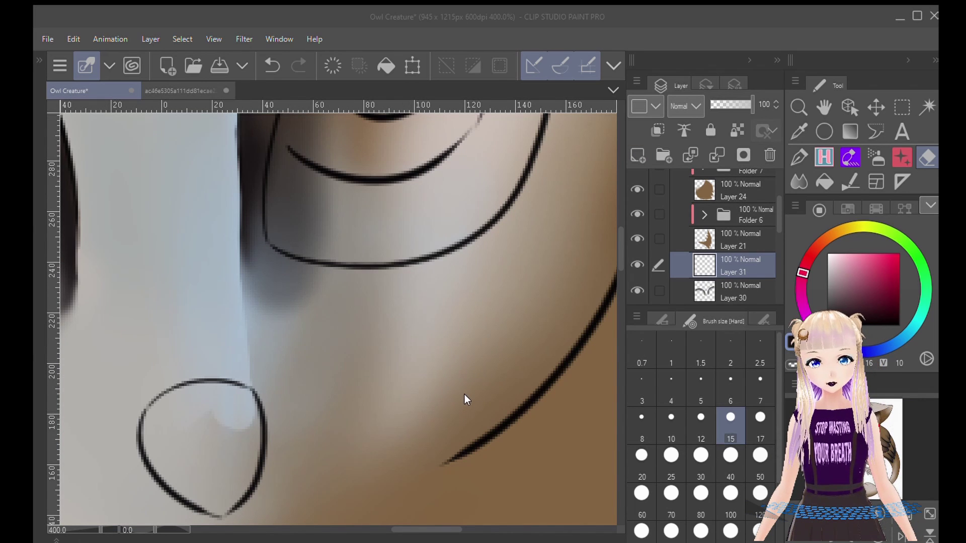
left_click(839, 308)
left_click(875, 156)
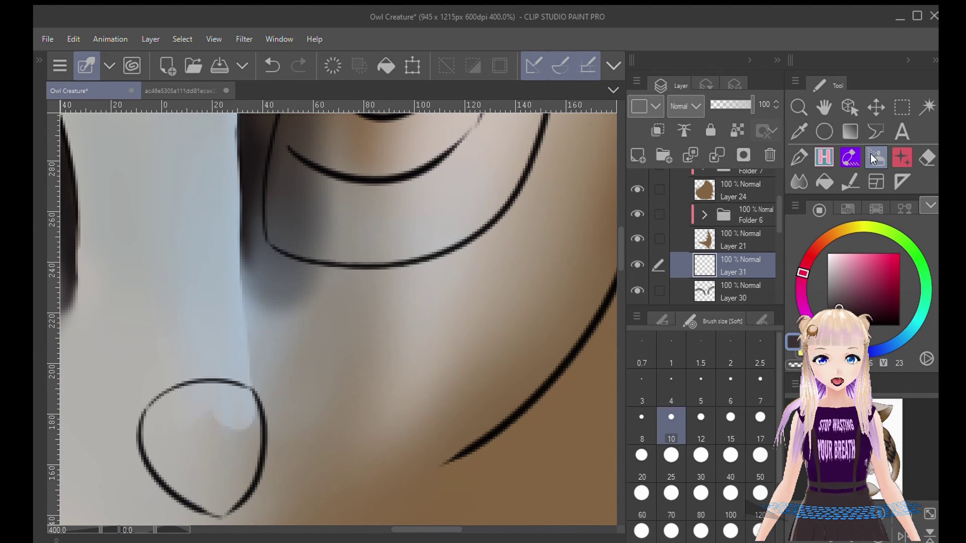
mouse_move(274, 312)
left_mouse_down()
mouse_move(252, 291)
mouse_move(292, 303)
mouse_move(261, 276)
left_mouse_up()
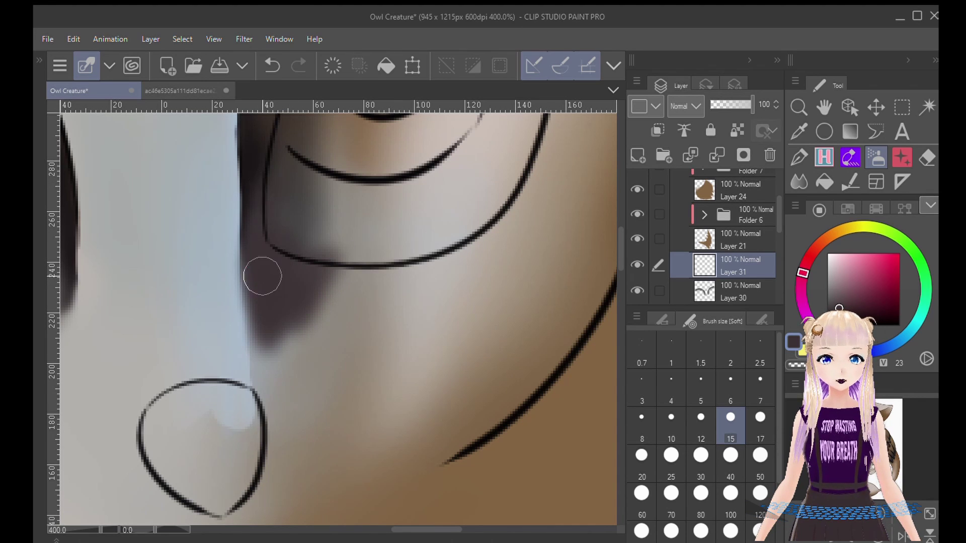
scroll(739, 221, "down", 1)
left_click_drag(738, 219, 735, 253)
- Extend the dark purple-brown airbrush shading under the inner corners and lower edges of both eyes, using Soft at size 15
left_click_drag(211, 302, 470, 291)
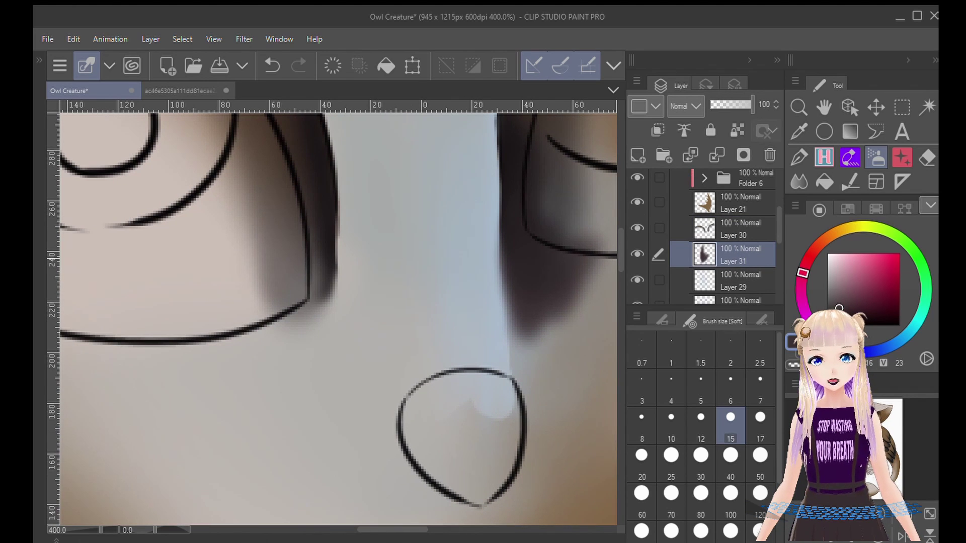
mouse_move(316, 232)
left_mouse_down()
mouse_move(319, 331)
mouse_move(324, 204)
mouse_move(290, 276)
mouse_move(307, 337)
mouse_move(231, 290)
left_mouse_up()
mouse_move(199, 326)
left_mouse_down()
mouse_move(272, 337)
mouse_move(211, 322)
left_mouse_up()
left_click_drag(493, 296, 345, 317)
mouse_move(390, 339)
left_mouse_down()
mouse_move(420, 307)
mouse_move(404, 291)
mouse_move(371, 298)
mouse_move(372, 347)
left_mouse_up()
left_click_drag(302, 332, 391, 318)
left_click_drag(255, 341, 105, 342)
left_click_drag(418, 312, 304, 329)
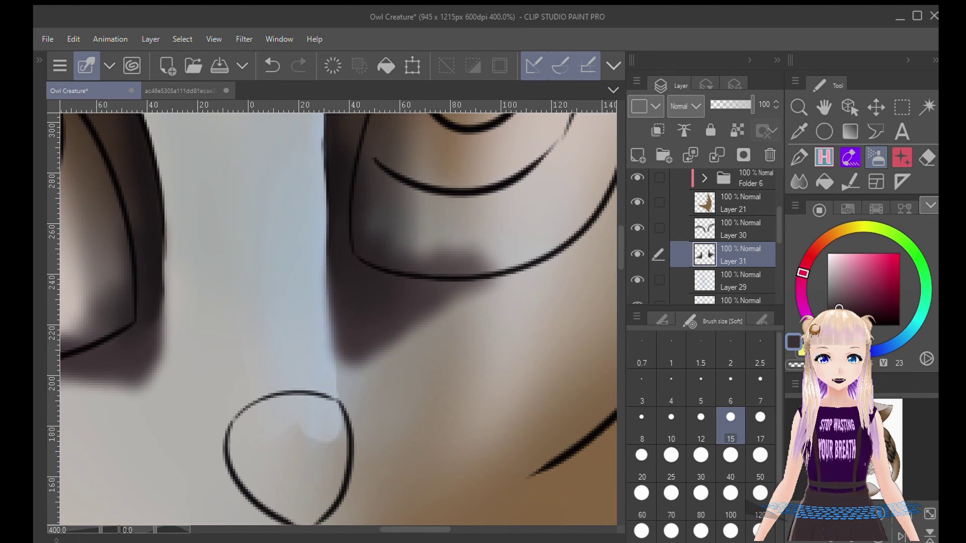
- Blend the dark purple-brown shading under both eyes into the face with the Blend tool at size 25
key("j")
mouse_move(368, 367)
left_mouse_down()
mouse_move(372, 346)
mouse_move(366, 373)
mouse_move(457, 298)
mouse_move(382, 301)
mouse_move(370, 353)
mouse_move(452, 287)
mouse_move(429, 316)
mouse_move(532, 291)
mouse_move(462, 312)
mouse_move(412, 287)
mouse_move(512, 298)
mouse_move(447, 350)
mouse_move(515, 322)
left_mouse_up()
left_click_drag(301, 398, 559, 350)
left_click_drag(433, 382, 428, 252)
mouse_move(415, 322)
left_mouse_down()
mouse_move(349, 451)
mouse_move(408, 322)
mouse_move(425, 333)
mouse_move(391, 437)
mouse_move(364, 399)
mouse_move(360, 363)
mouse_move(415, 338)
mouse_move(407, 309)
mouse_move(427, 354)
mouse_move(458, 329)
mouse_move(441, 317)
mouse_move(423, 268)
left_mouse_up()
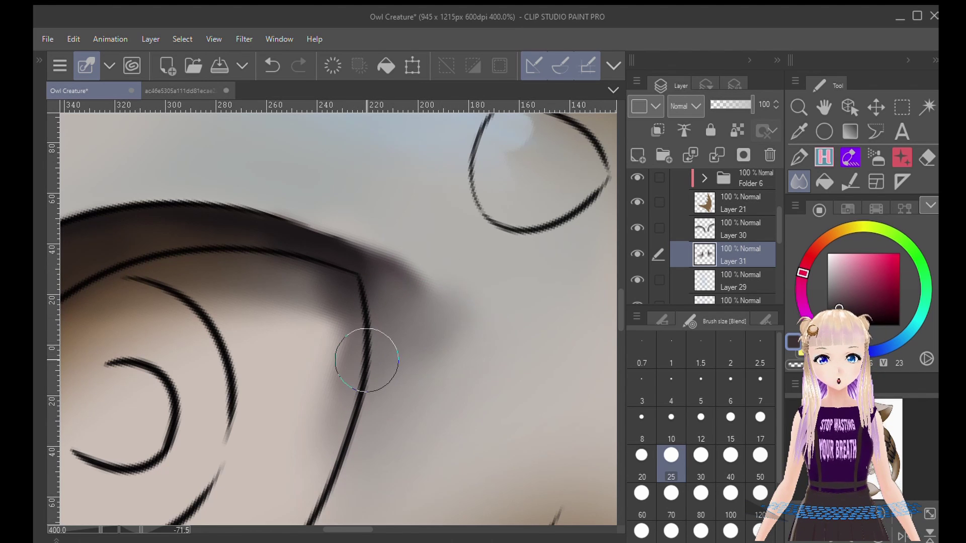
scroll(367, 360, "down", 4)
scroll(367, 360, "up", 3)
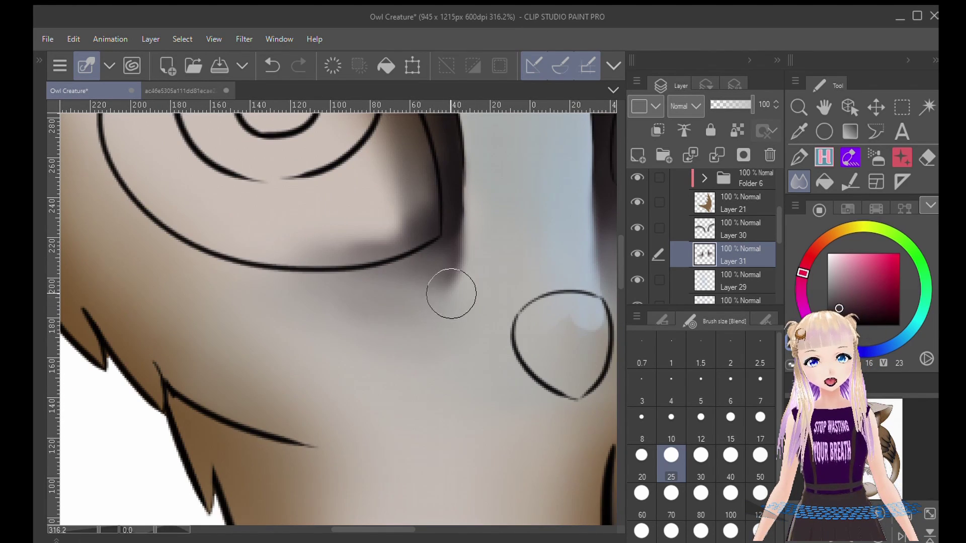
scroll(448, 287, "down", 3)
scroll(438, 317, "up", 2)
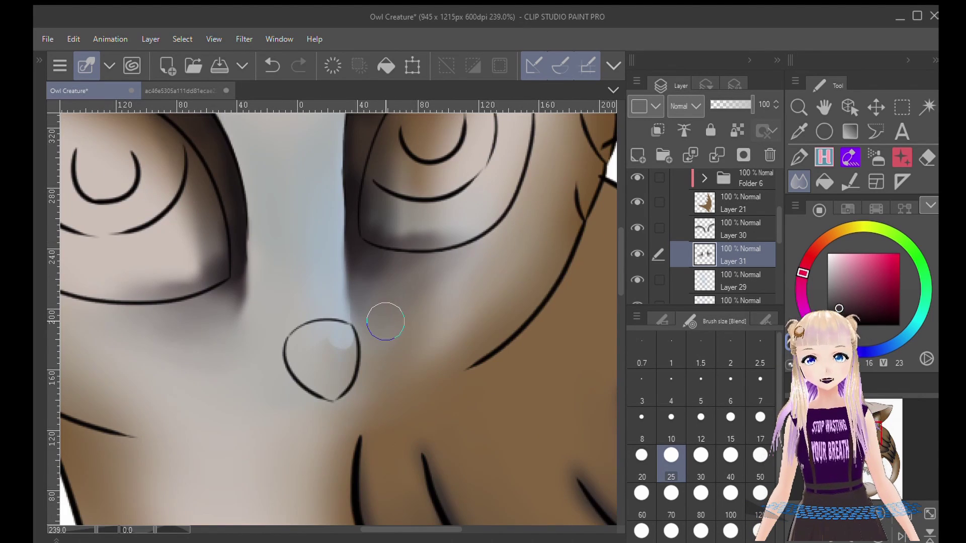
- Add a new layer above Folder 6, hide Folder 6, and sample the brown of the lower wing feathers
key("ctrl+0")
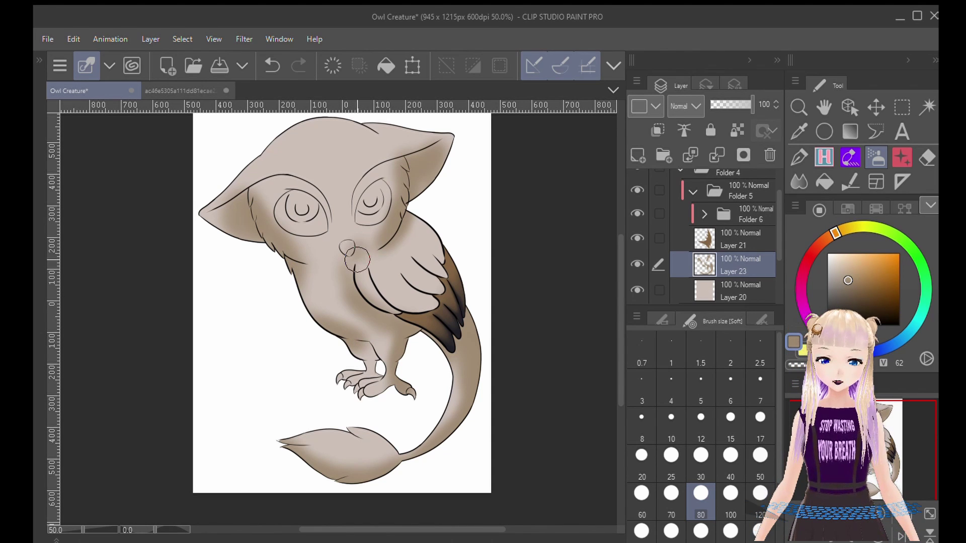
left_click(753, 230)
left_click(750, 210)
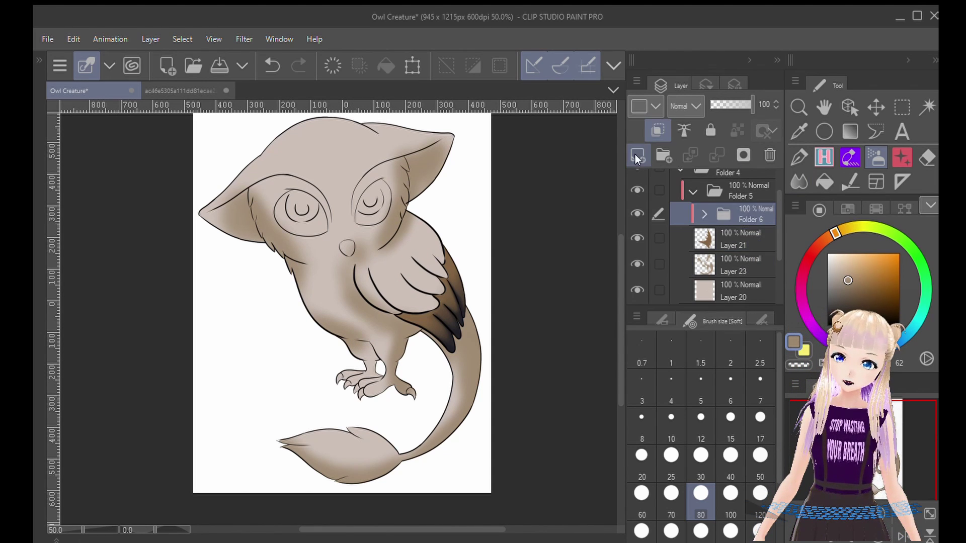
key("ctrl+shift+n")
left_click(638, 240)
key("i")
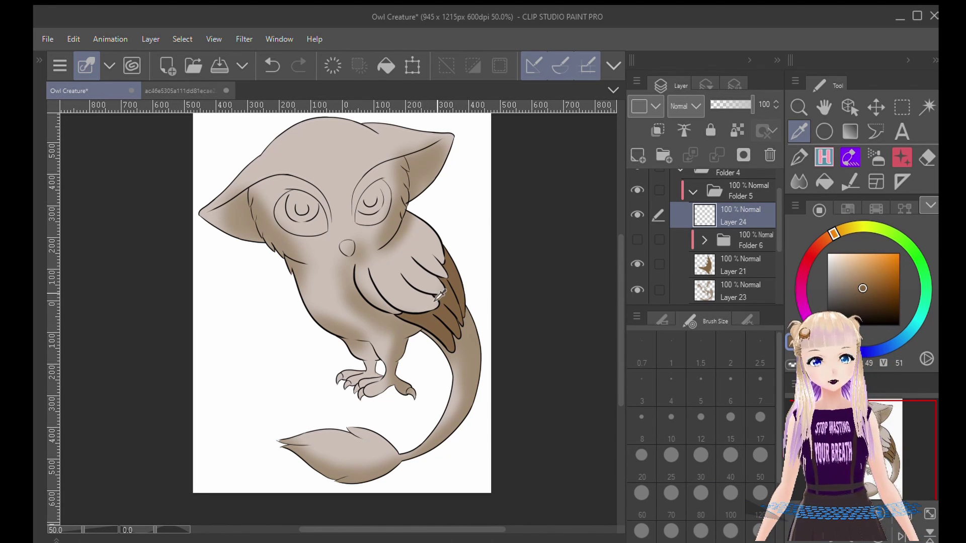
- Hide Layer 21 and paint brown along the inside of the upper wing's front edge with the H 2 brush at size 15
left_click(824, 158)
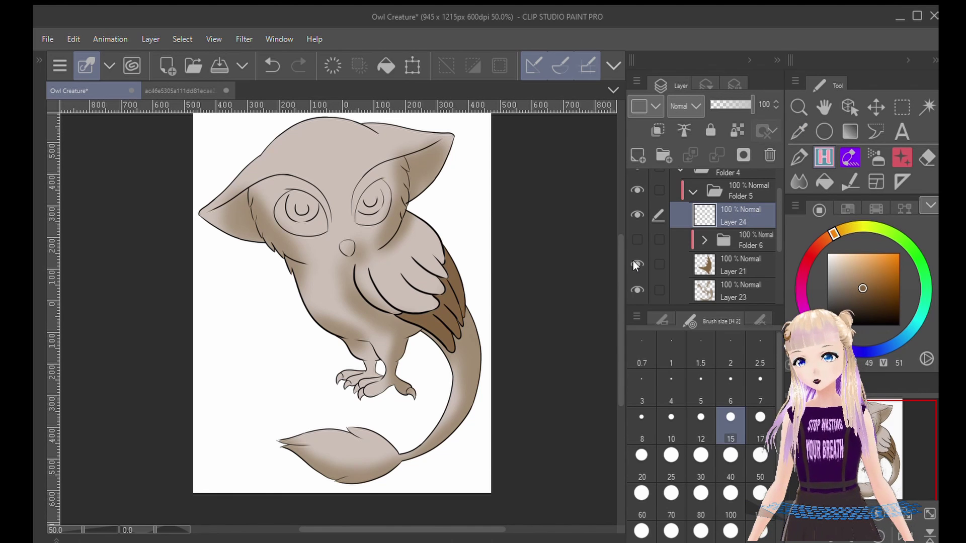
left_click(636, 264)
left_click(637, 240)
scroll(358, 276, "up", 5)
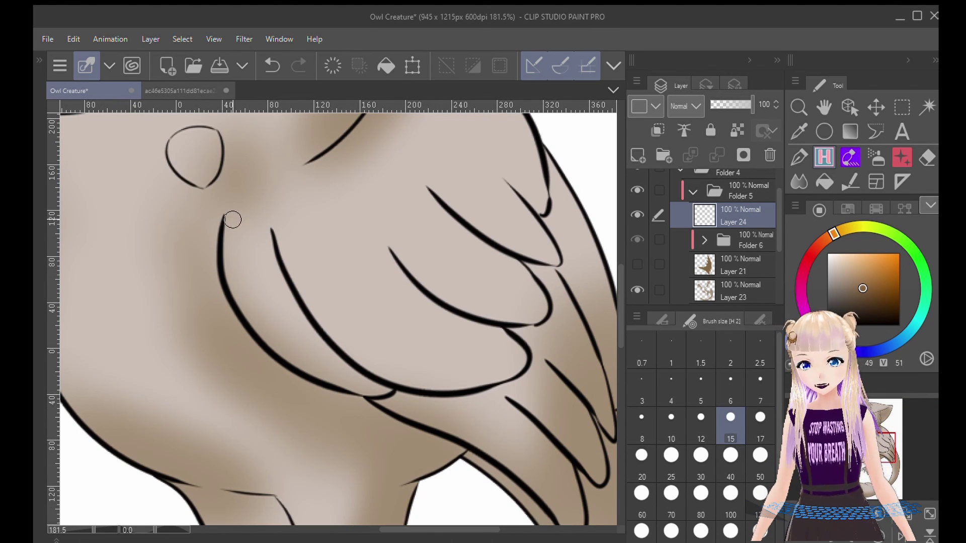
mouse_move(232, 219)
left_mouse_down()
mouse_move(247, 303)
mouse_move(261, 329)
left_mouse_up()
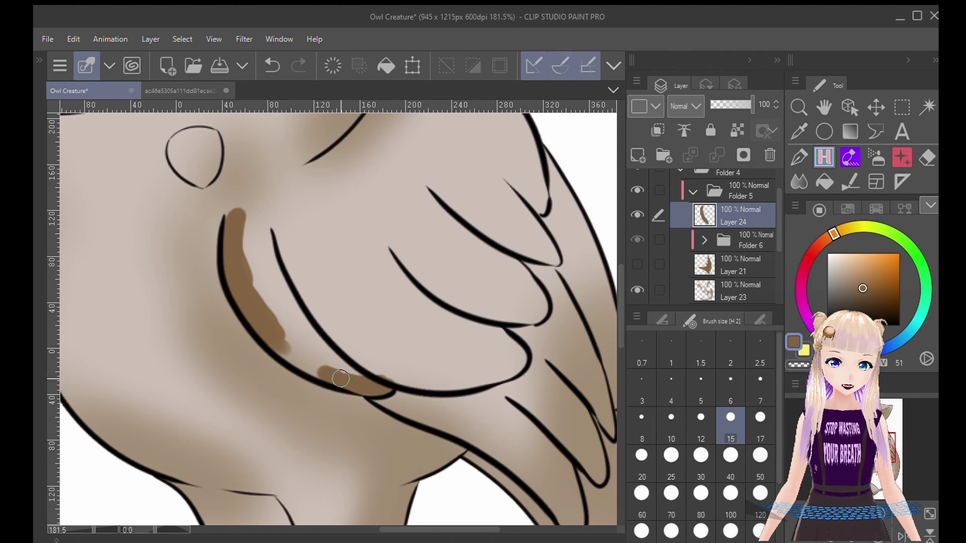
mouse_move(323, 159)
left_mouse_down()
mouse_move(346, 150)
mouse_move(324, 161)
left_mouse_up()
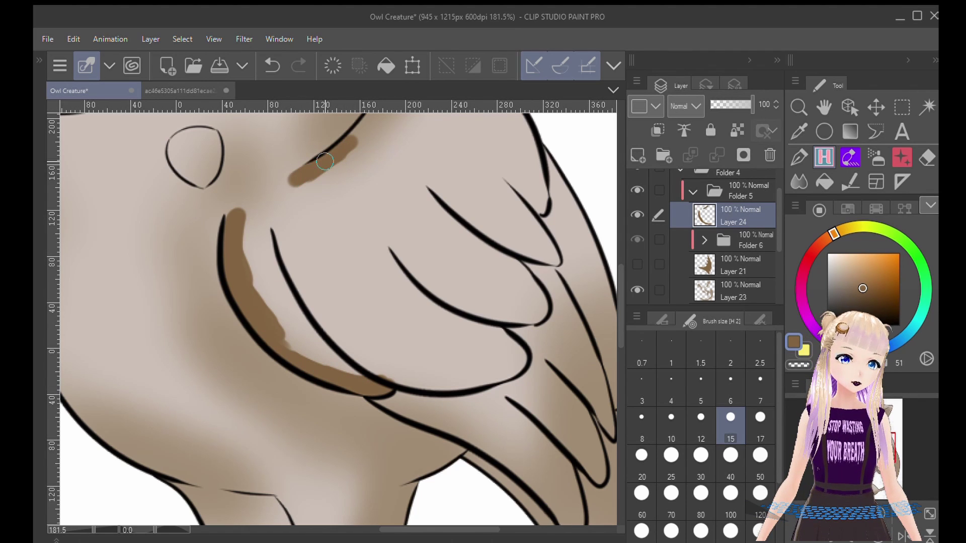
- Continue the brown outline along the upper wing's shoulder, back edge and feather tips to enclose the whole shape
left_click_drag(256, 201, 233, 217)
left_click_drag(251, 244, 137, 412)
mouse_move(298, 202)
left_mouse_down()
mouse_move(263, 286)
mouse_move(277, 252)
mouse_move(250, 292)
mouse_move(404, 205)
left_mouse_up()
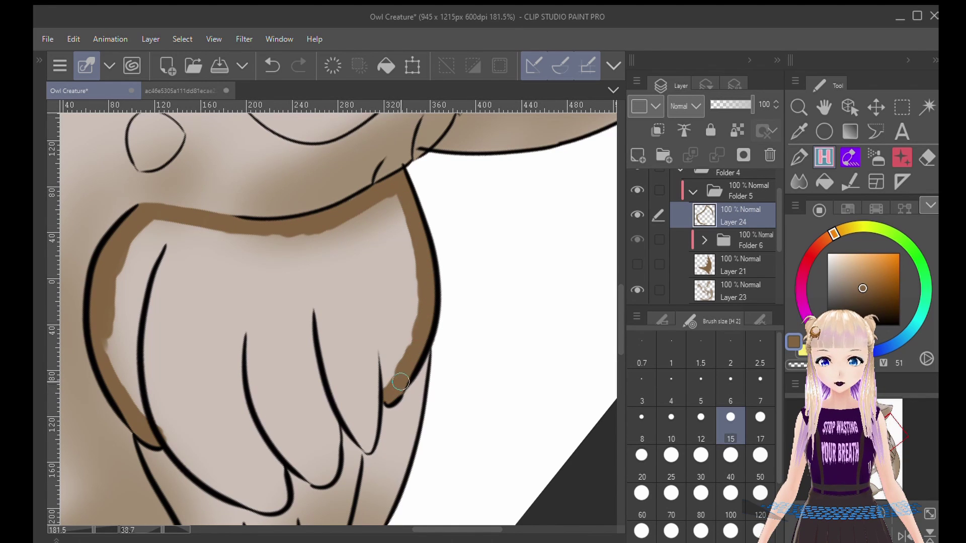
left_click_drag(405, 315, 391, 245)
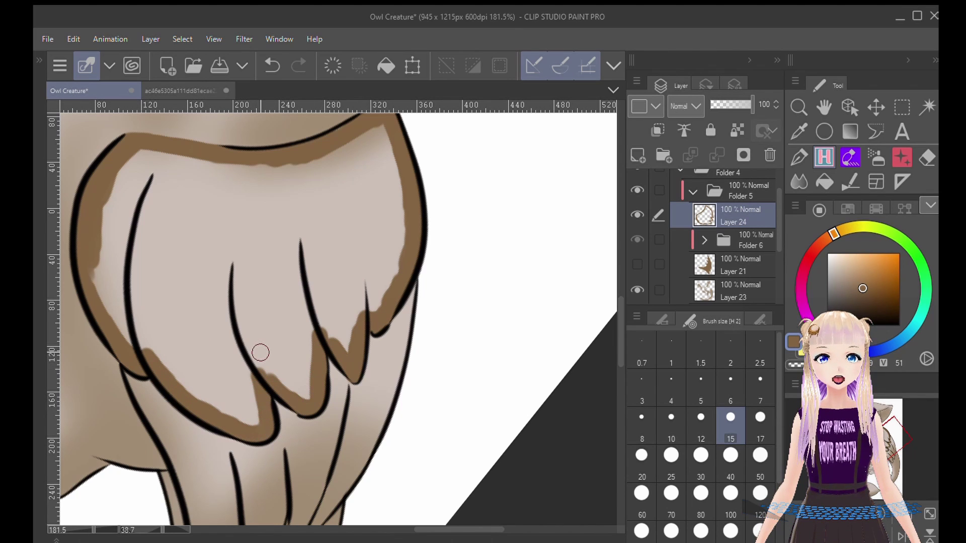
- Fill the outlined upper wing with the brown, show Layer 21 again and paint over the gaps along the fill's edge
left_click(824, 181)
left_click(363, 206)
key("b")
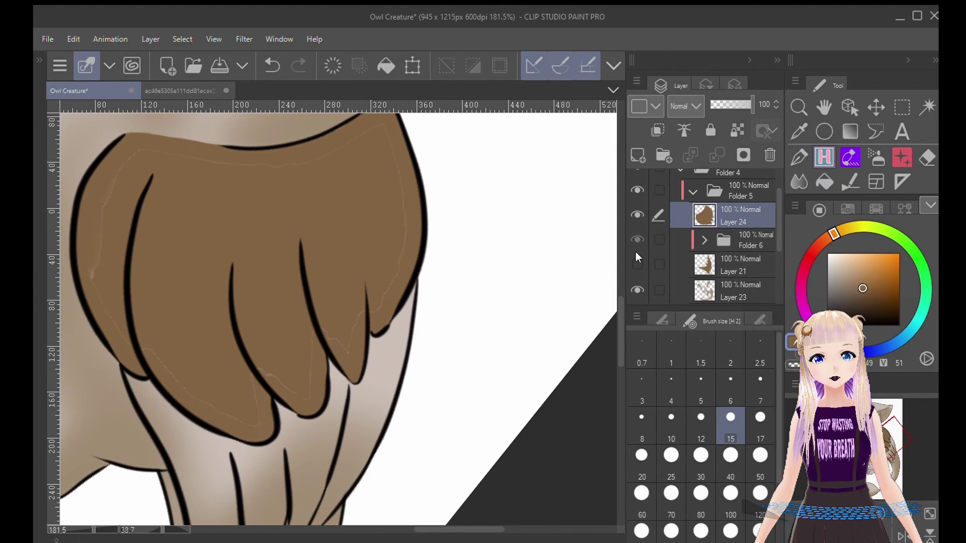
left_click(637, 265)
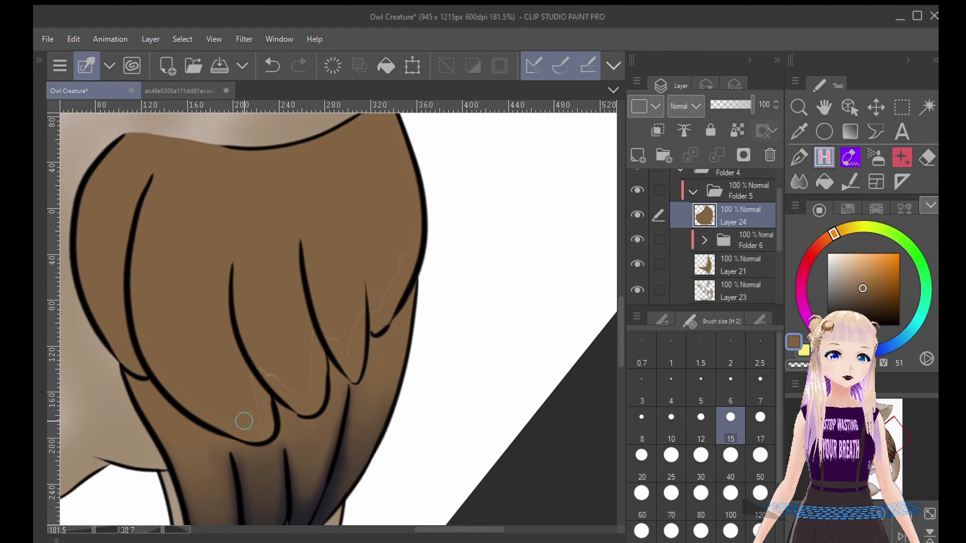
scroll(399, 211, "down", 3)
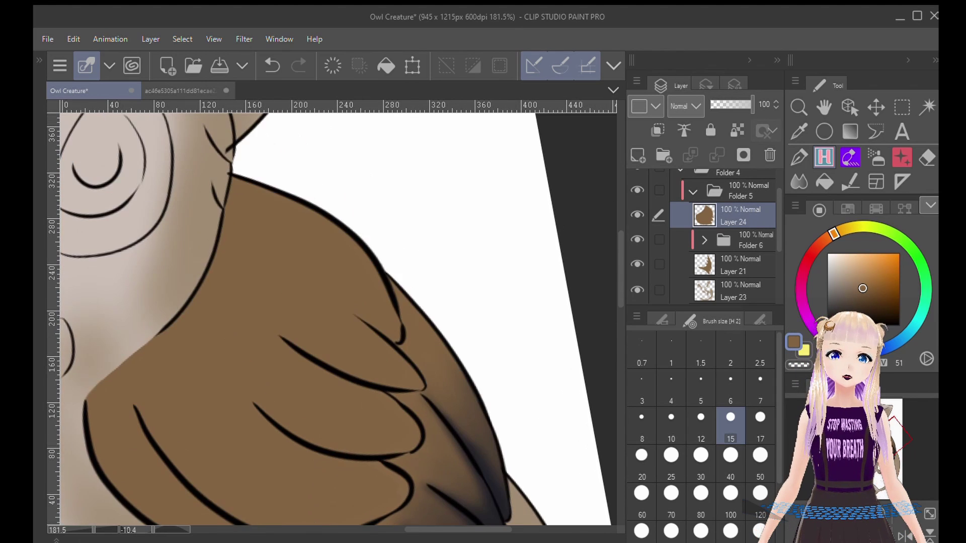
- Add a new layer above Layer 24, duplicate Layer 24 and place the copy directly beneath the new layer
left_click(723, 191)
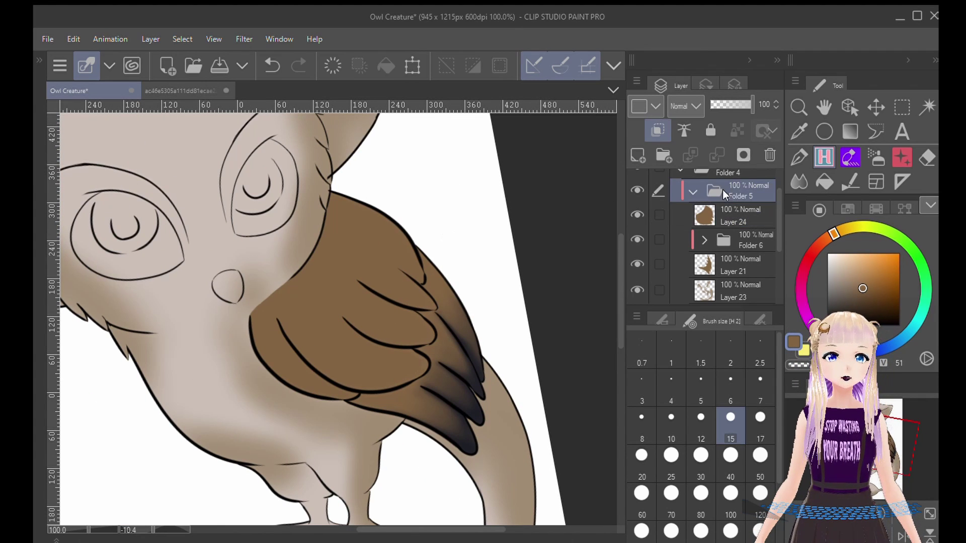
left_click(638, 155)
left_click(732, 235)
key("ctrl+c")
key("ctrl+v")
left_click(745, 219)
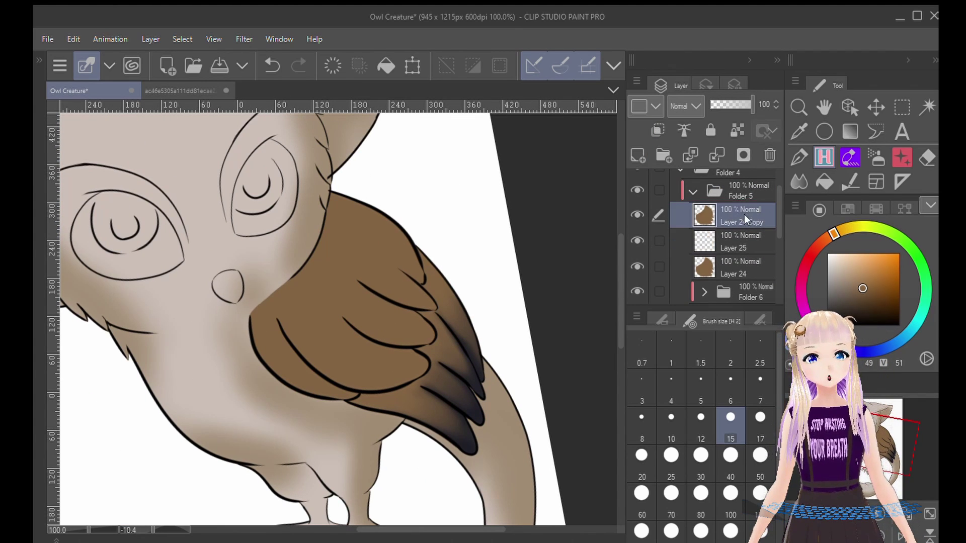
scroll(746, 236, "down", 1)
left_click_drag(744, 251, 744, 272)
scroll(743, 253, "up", 2)
- Group Layer 25 and Layer 24 Copy in a new folder clipped to Layer 24
left_click(693, 207)
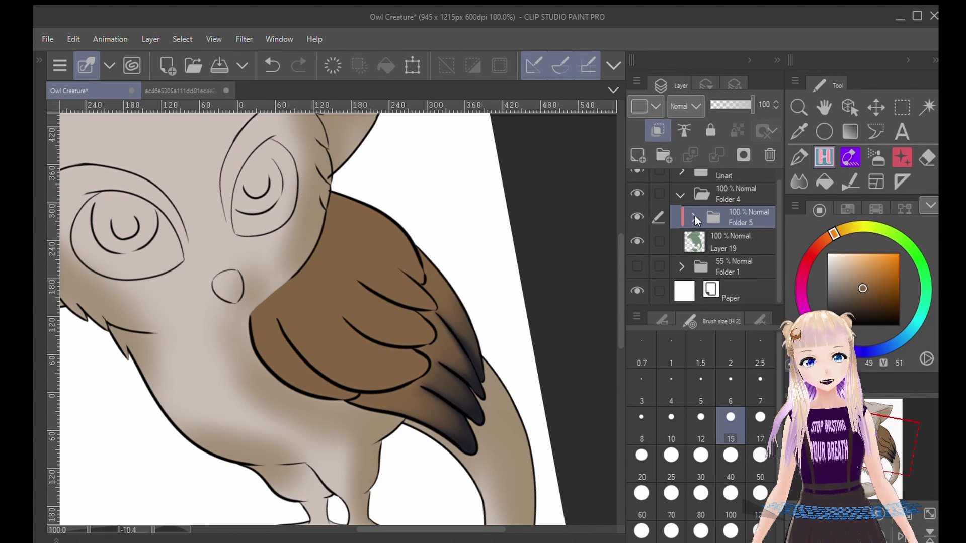
left_click(694, 216)
scroll(729, 232, "down", 3)
scroll(730, 231, "up", 1)
left_click(663, 156)
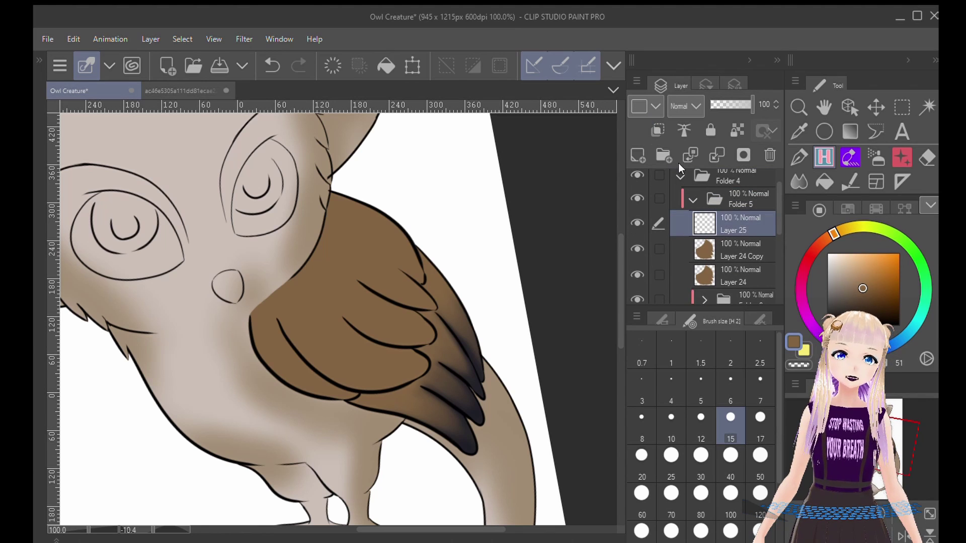
left_click(732, 242)
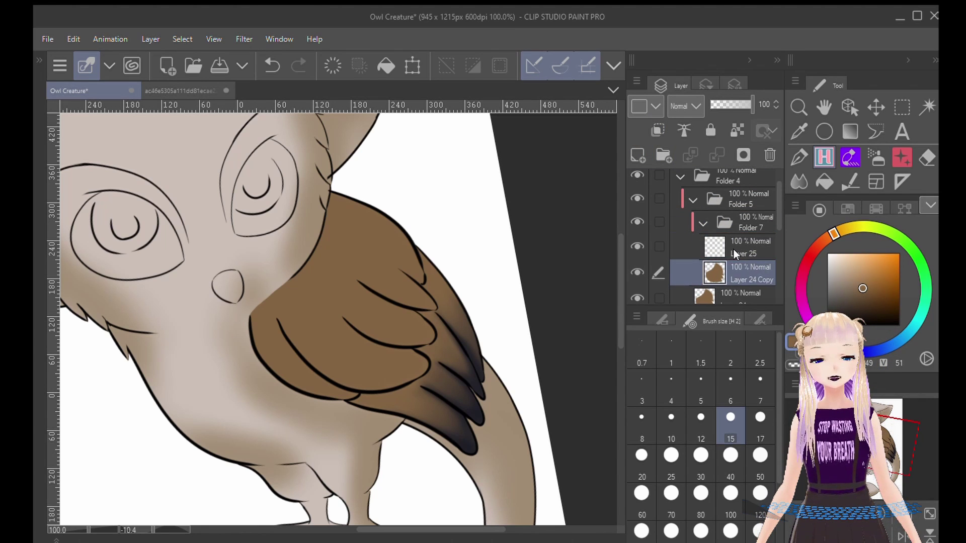
- On Layer 25, airbrush the upper wing's feather tips with the dark navy sampled from the lower feathers, using Soft at size 80
scroll(470, 465, "up", 2)
scroll(469, 465, "up", 1)
left_click(799, 131)
left_click(461, 415)
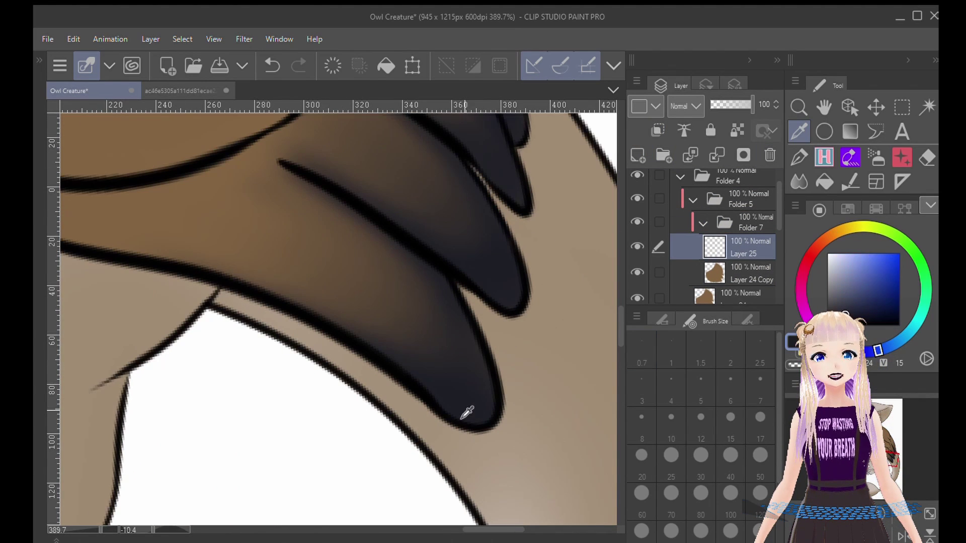
scroll(379, 277, "down", 3)
scroll(379, 278, "up", 1)
left_click(869, 155)
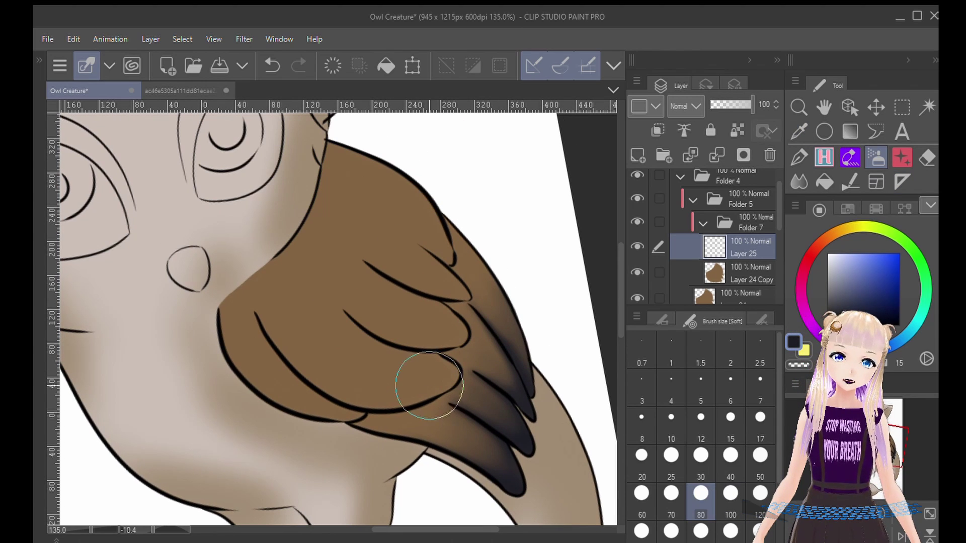
mouse_move(322, 413)
left_mouse_down()
mouse_move(375, 419)
mouse_move(302, 373)
mouse_move(450, 379)
mouse_move(403, 401)
mouse_move(471, 364)
mouse_move(447, 322)
mouse_move(438, 195)
left_mouse_up()
- Airbrush dark navy along the lines between the upper wing's rear feathers with Soft at size 15
left_click(731, 425)
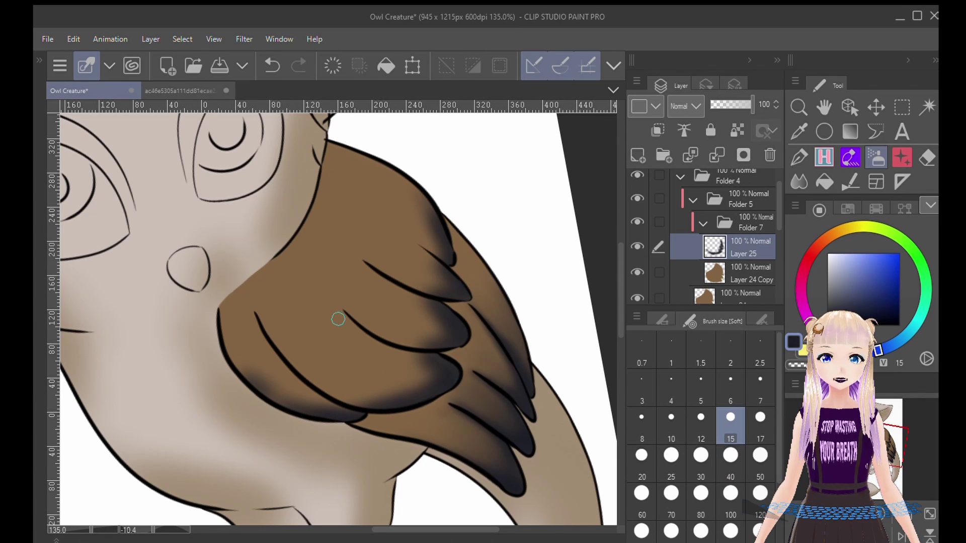
scroll(455, 243, "up", 2)
mouse_move(459, 282)
left_mouse_down()
mouse_move(455, 244)
mouse_move(458, 292)
mouse_move(401, 327)
mouse_move(380, 190)
mouse_move(384, 297)
mouse_move(410, 343)
mouse_move(358, 396)
left_mouse_up()
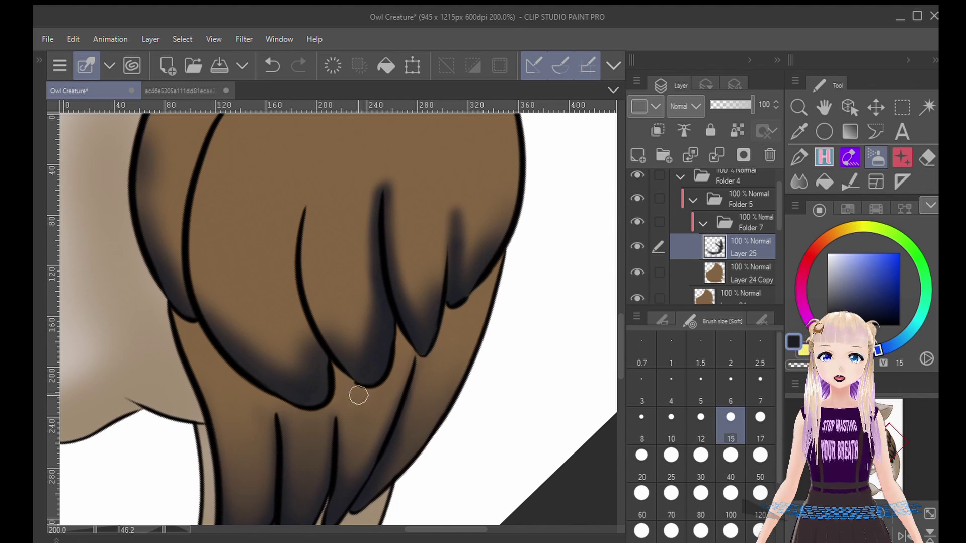
mouse_move(299, 273)
left_mouse_down()
mouse_move(311, 199)
mouse_move(349, 346)
mouse_move(298, 230)
mouse_move(311, 345)
left_mouse_up()
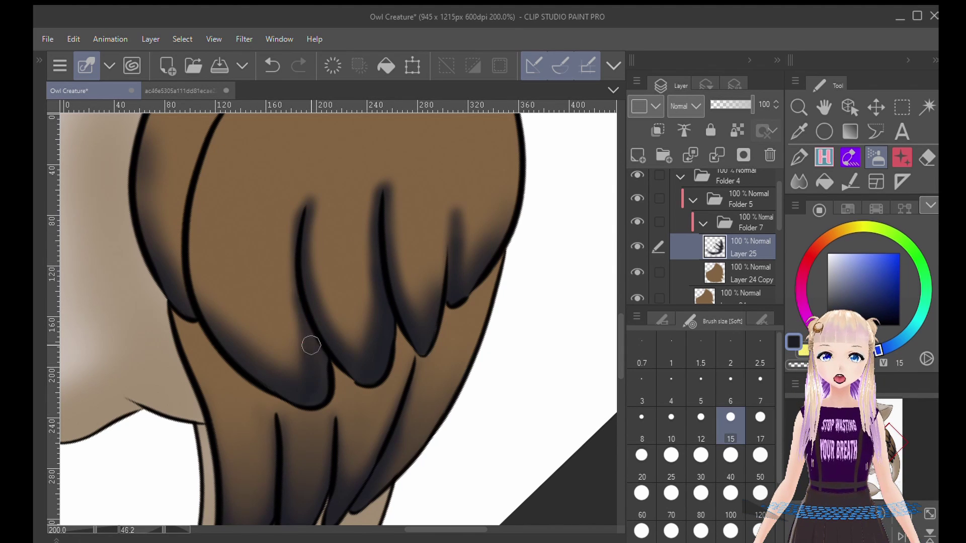
- Extend the dark navy airbrush shading along the upper wing's front feather lines and front edge, then reset the canvas rotation
mouse_move(216, 145)
left_mouse_down()
mouse_move(195, 209)
mouse_move(209, 338)
mouse_move(267, 435)
left_mouse_up()
mouse_move(256, 295)
left_mouse_down()
mouse_move(265, 237)
mouse_move(207, 328)
mouse_move(193, 291)
left_mouse_up()
left_click_drag(261, 144, 242, 170)
key("ctrl+minus")
key("ctrl+minus")
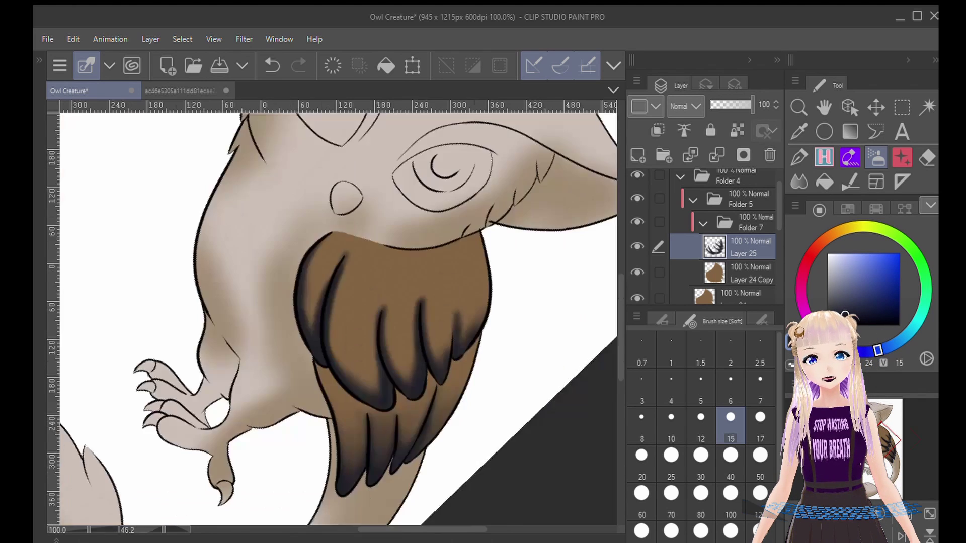
key("ctrl+at")
scroll(438, 416, "up", 3)
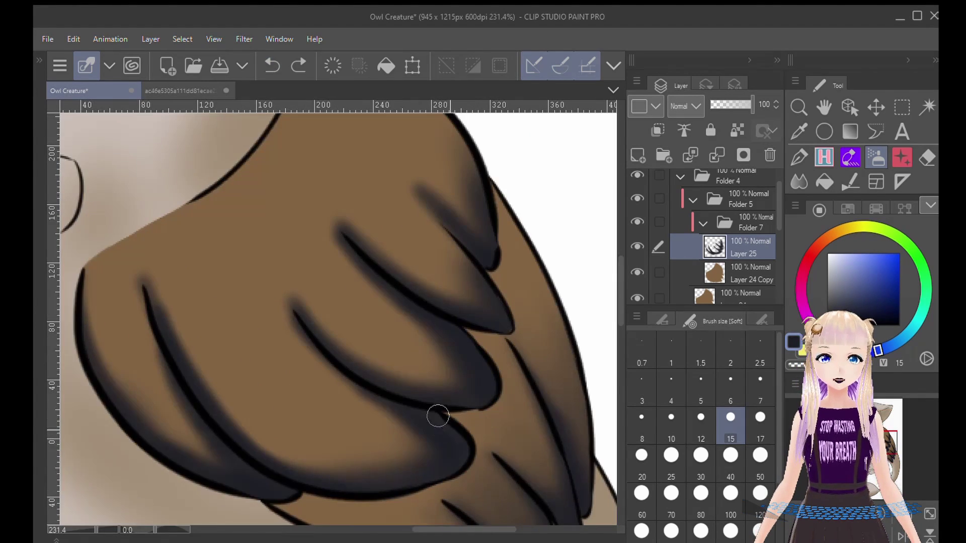
scroll(496, 243, "down", 2)
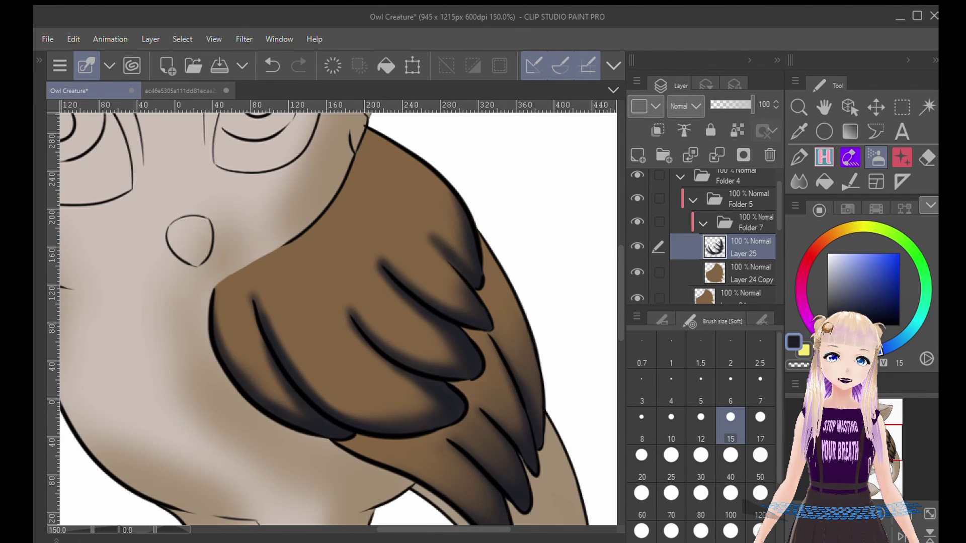
- Blend the dark navy feather shading into the upper wing's brown with the Blend tool at size 25
key("j")
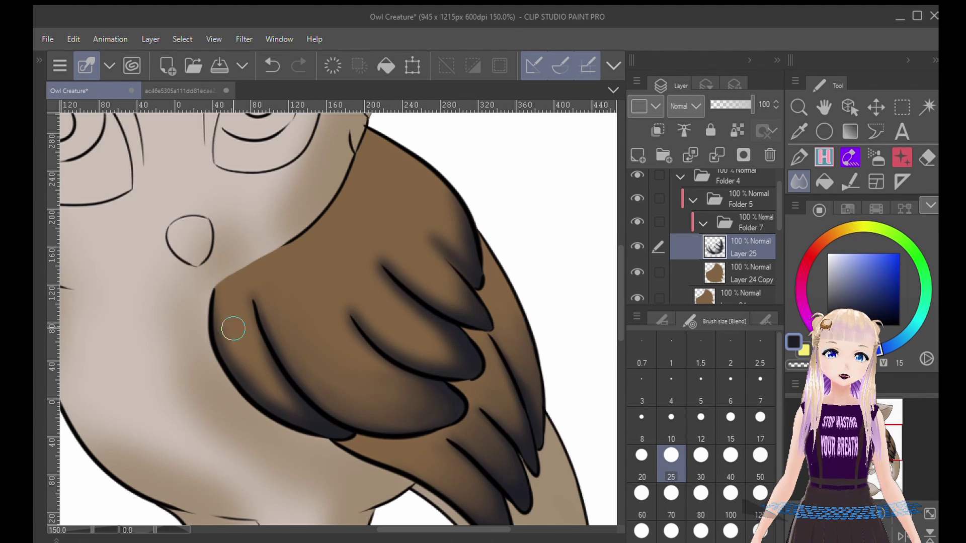
left_click_drag(302, 297, 230, 324)
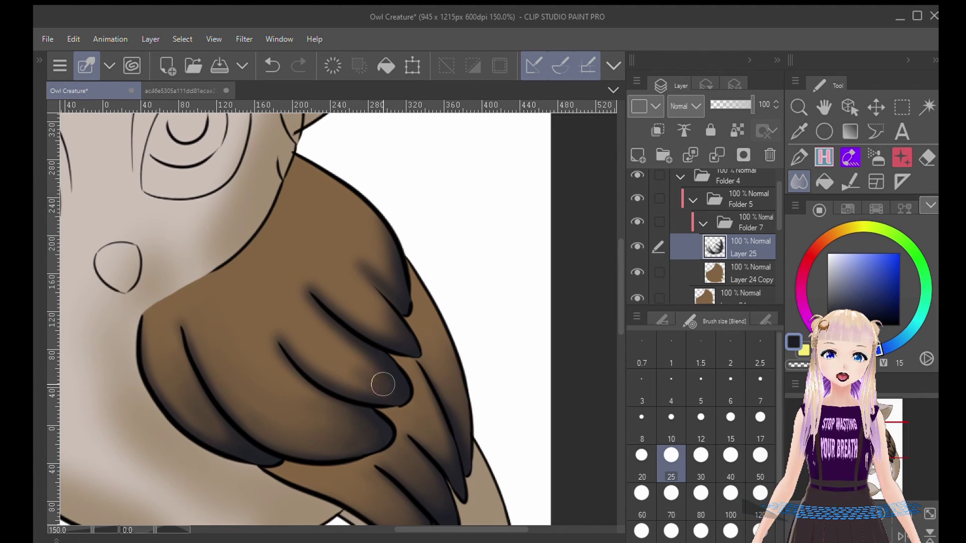
mouse_move(383, 384)
left_mouse_down()
mouse_move(298, 302)
mouse_move(344, 348)
mouse_move(328, 356)
mouse_move(384, 391)
left_mouse_up()
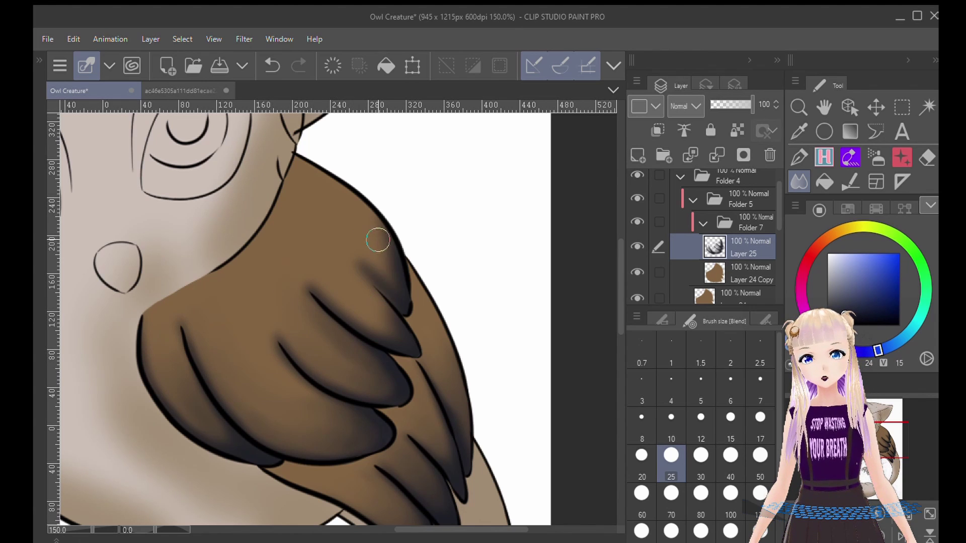
mouse_move(377, 240)
left_mouse_down()
mouse_move(387, 273)
mouse_move(376, 232)
mouse_move(349, 208)
mouse_move(382, 262)
mouse_move(386, 300)
left_mouse_up()
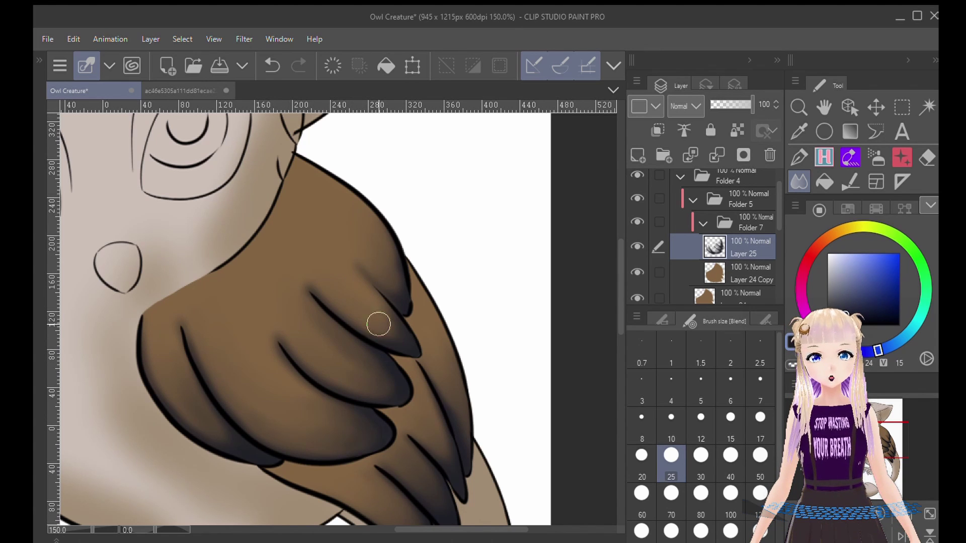
key("ctrl+0")
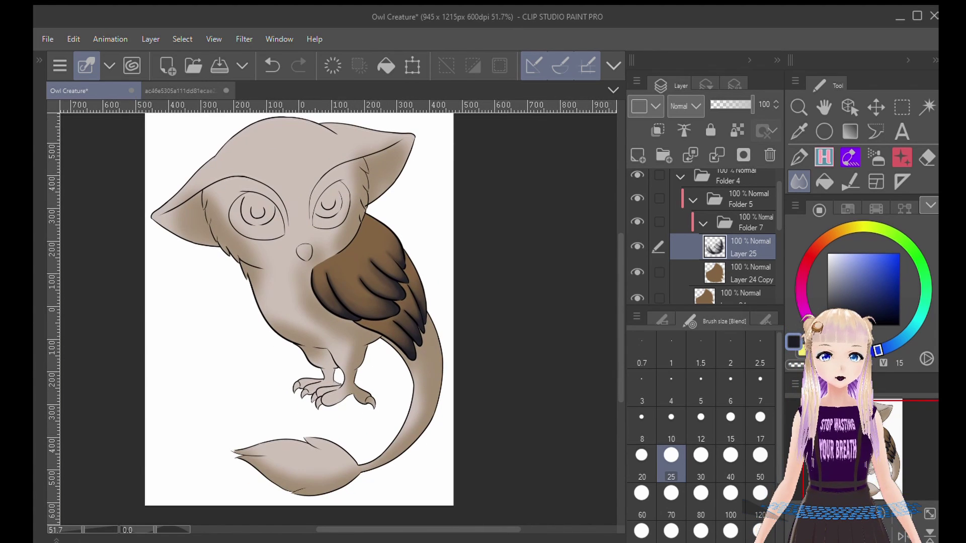
- Collapse Folder 7, sample a darker brown from the owl reference photo and add a new layer above Layer 23
left_click(703, 225)
scroll(702, 248, "down", 2)
left_click(729, 256)
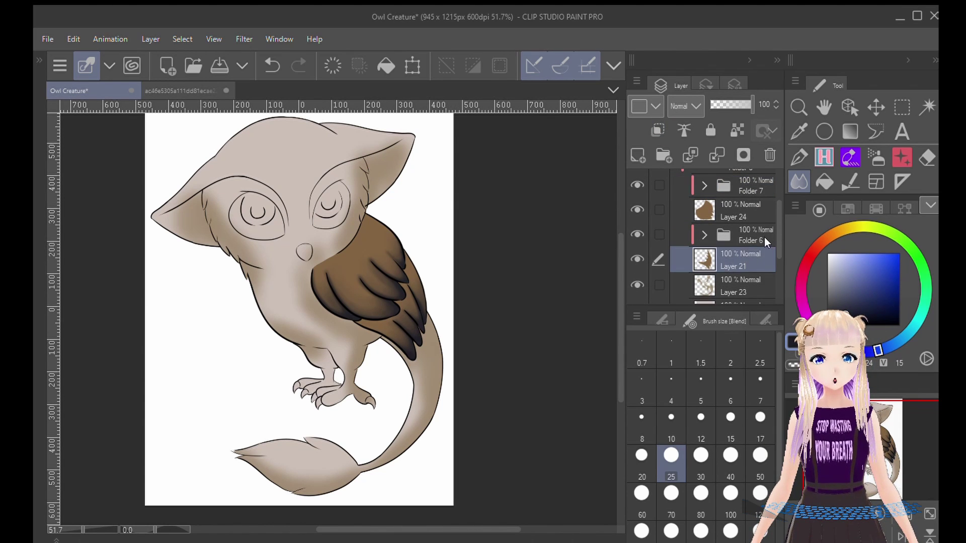
left_click(705, 235)
left_click(740, 285)
left_click(704, 235)
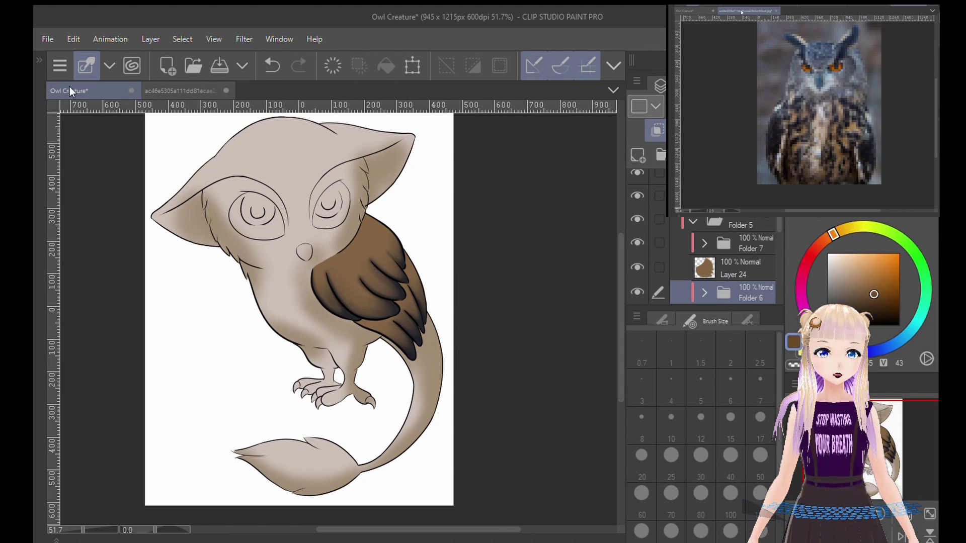
left_click(693, 220)
left_click(692, 221)
scroll(717, 236, "down", 3)
left_click(730, 245)
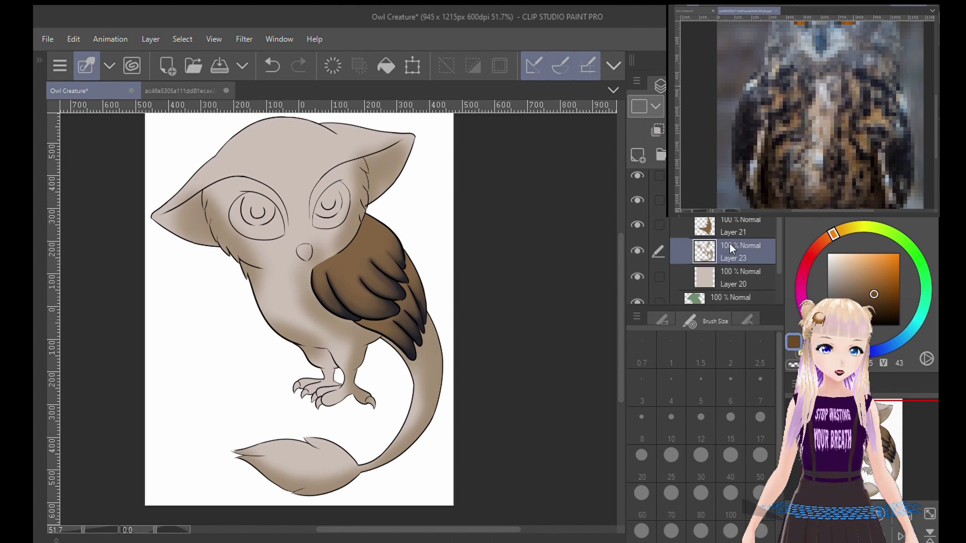
left_click(637, 156)
- Airbrush the darker brown under the wing, along the tail and tuft, below the face and inside the ear with Soft at size 70
left_click(671, 494)
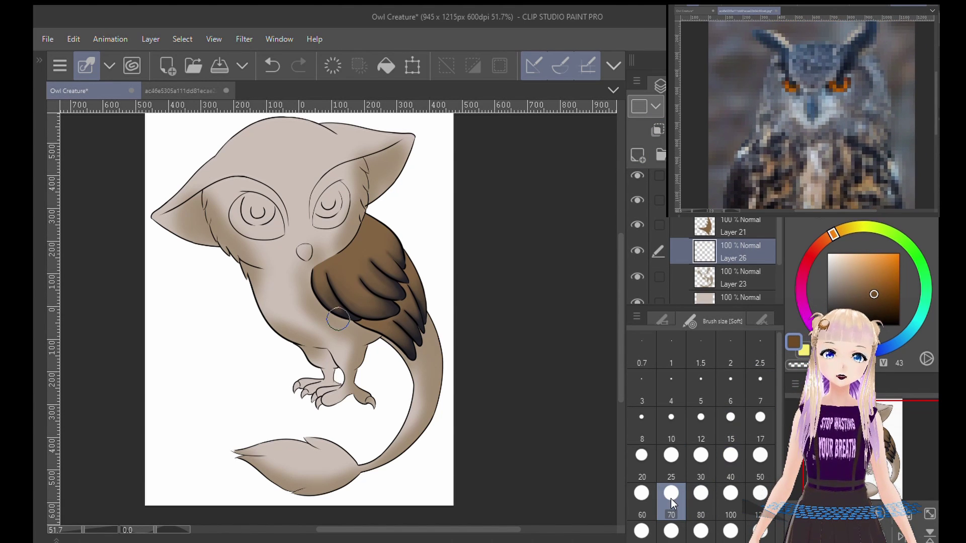
mouse_move(313, 275)
left_mouse_down()
mouse_move(352, 323)
mouse_move(372, 321)
mouse_move(370, 367)
left_mouse_up()
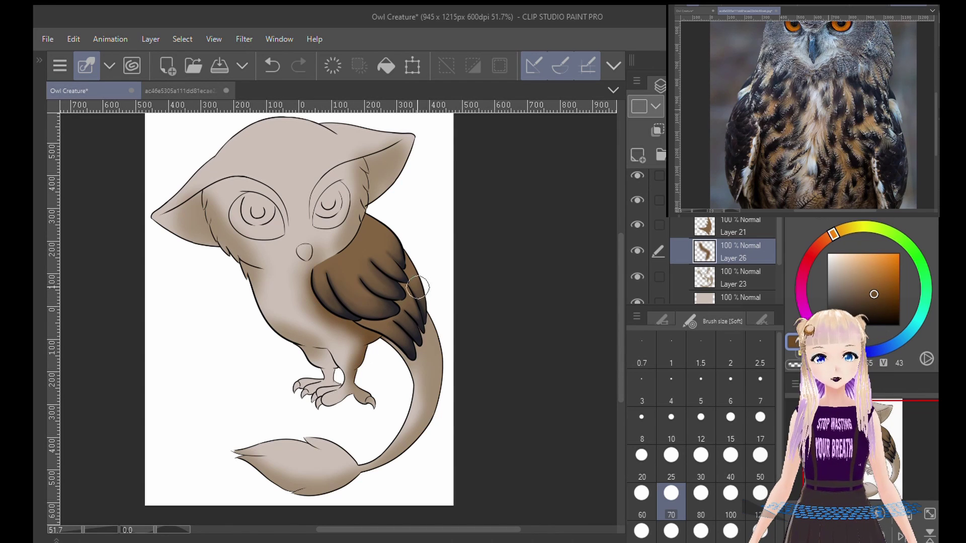
mouse_move(418, 287)
left_mouse_down()
mouse_move(429, 327)
mouse_move(410, 364)
mouse_move(411, 395)
left_mouse_up()
mouse_move(429, 442)
left_mouse_down()
mouse_move(277, 492)
mouse_move(254, 472)
left_mouse_up()
mouse_move(224, 252)
left_mouse_down()
mouse_move(200, 191)
mouse_move(265, 274)
left_mouse_up()
left_click_drag(368, 158, 373, 197)
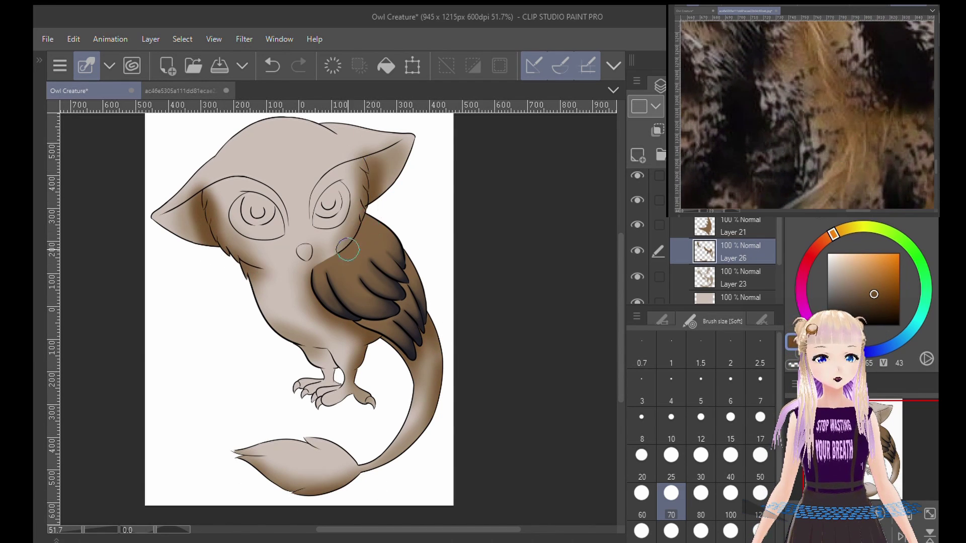
- Extend the darker brown Soft shading along the wing's front, the belly's lower edge, the body's front outline, the leg and the tail's outer edge
left_click_drag(347, 249, 317, 279)
left_click_drag(327, 330, 301, 346)
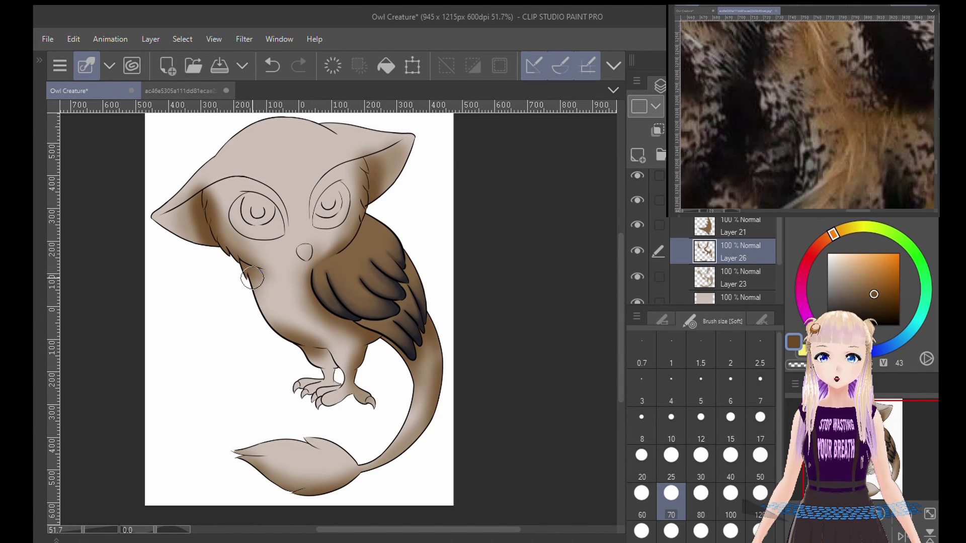
left_click_drag(252, 278, 332, 345)
left_click_drag(368, 346, 373, 402)
left_click_drag(433, 325, 442, 419)
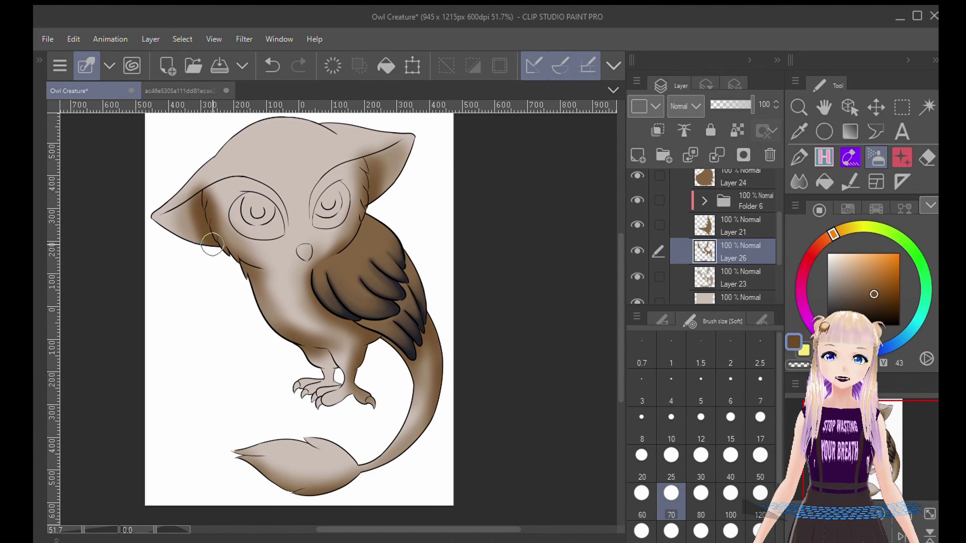
- Airbrush the darker brown along the face's lower edge, around both eyes and brows, and into the inner ear with Soft at size 70
left_click_drag(229, 247, 258, 264)
left_click_drag(366, 204, 348, 238)
left_click_drag(402, 169, 378, 192)
mouse_move(342, 167)
left_mouse_down()
mouse_move(315, 237)
mouse_move(317, 191)
mouse_move(362, 151)
mouse_move(317, 237)
left_mouse_up()
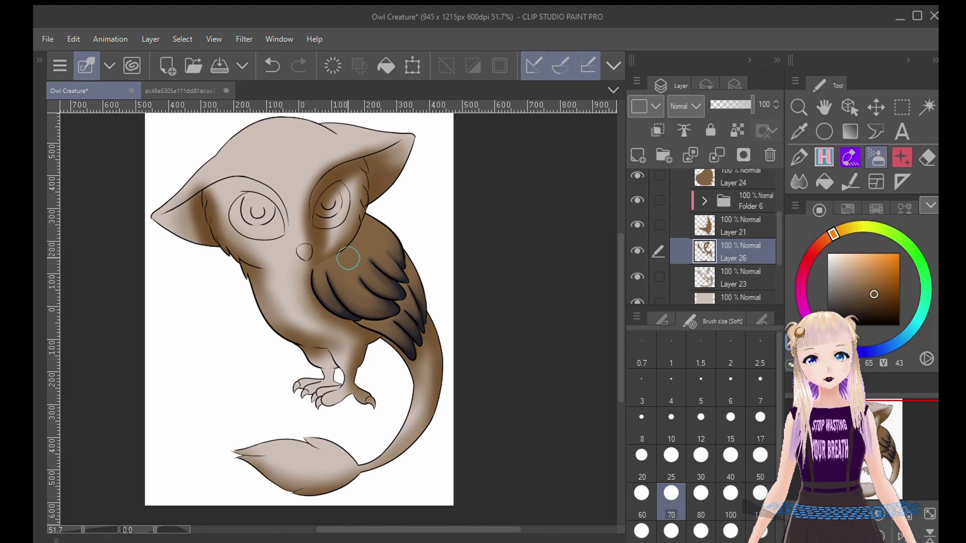
mouse_move(199, 208)
left_mouse_down()
mouse_move(267, 190)
mouse_move(234, 184)
mouse_move(251, 186)
mouse_move(193, 225)
left_mouse_up()
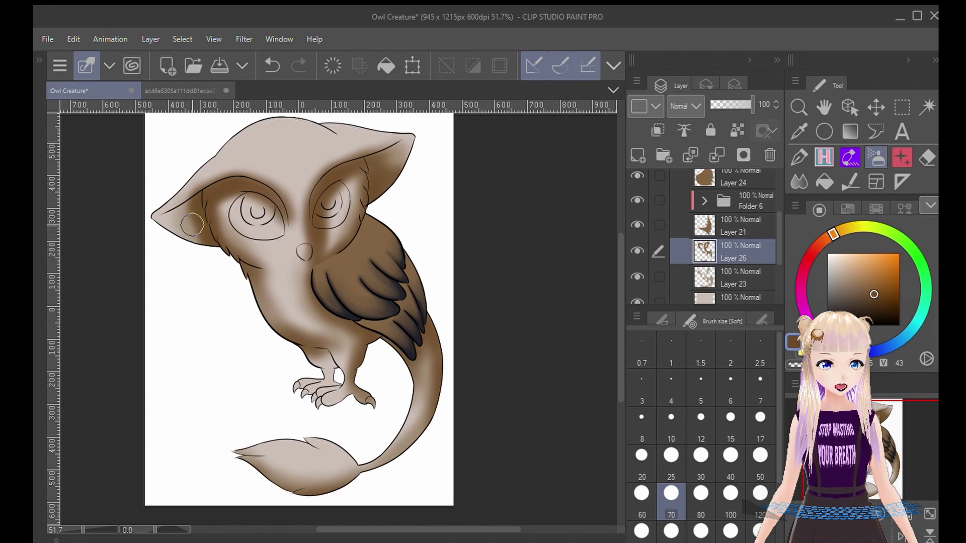
- Erase the brown shading that spills outside the left eye's brow line with the Hard eraser at size 30
left_click(927, 158)
left_click(701, 463)
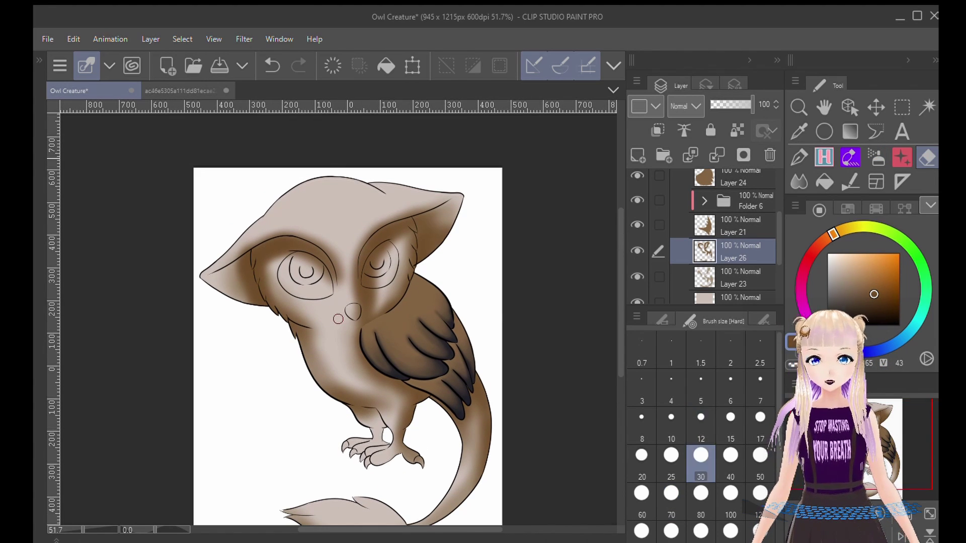
left_click_drag(338, 319, 370, 395)
left_click_drag(285, 213, 223, 179)
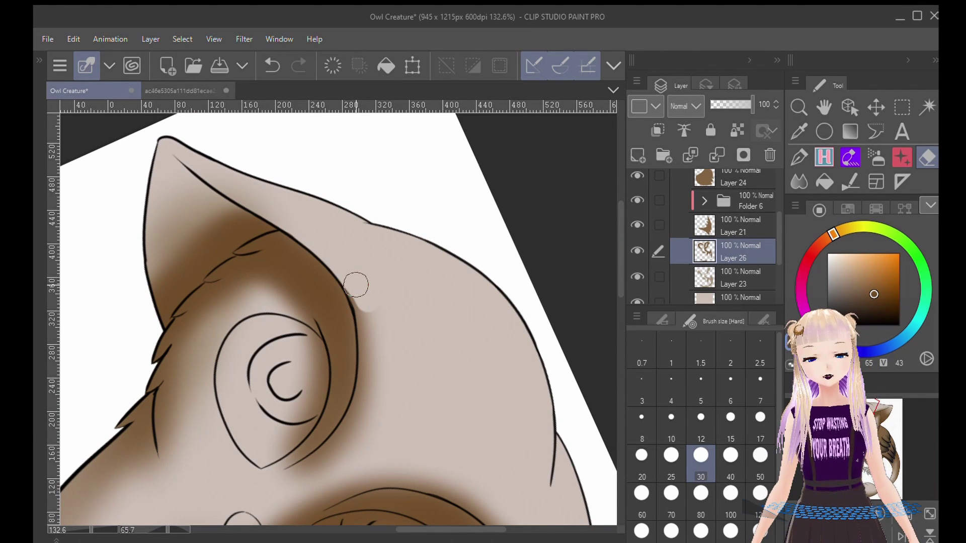
mouse_move(366, 245)
left_mouse_down()
mouse_move(350, 151)
mouse_move(359, 309)
left_mouse_up()
left_click_drag(355, 238, 357, 289)
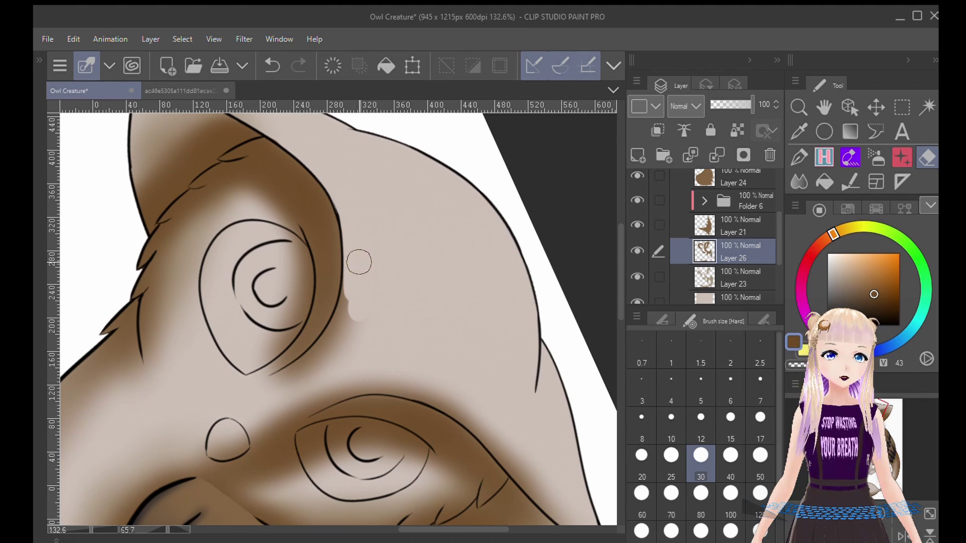
left_click_drag(339, 331, 319, 364)
left_click_drag(406, 219, 321, 200)
mouse_move(351, 339)
left_mouse_down()
mouse_move(345, 280)
mouse_move(342, 377)
left_mouse_up()
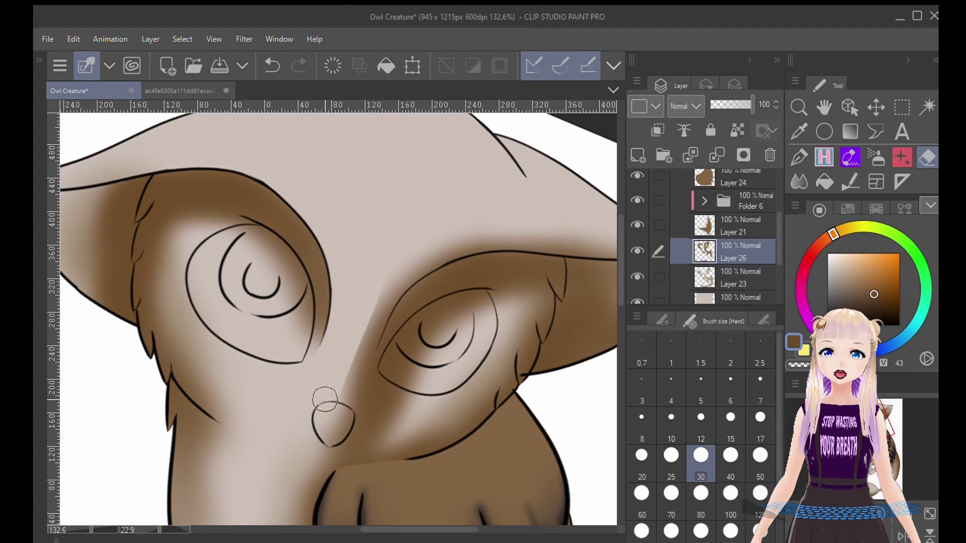
- Erase the brown overspill beside and above the right eye's brow with the Hard eraser at size 30, undoing the bad strokes
left_click_drag(384, 304, 453, 229)
mouse_move(350, 308)
left_mouse_down()
mouse_move(341, 319)
mouse_move(299, 294)
left_mouse_up()
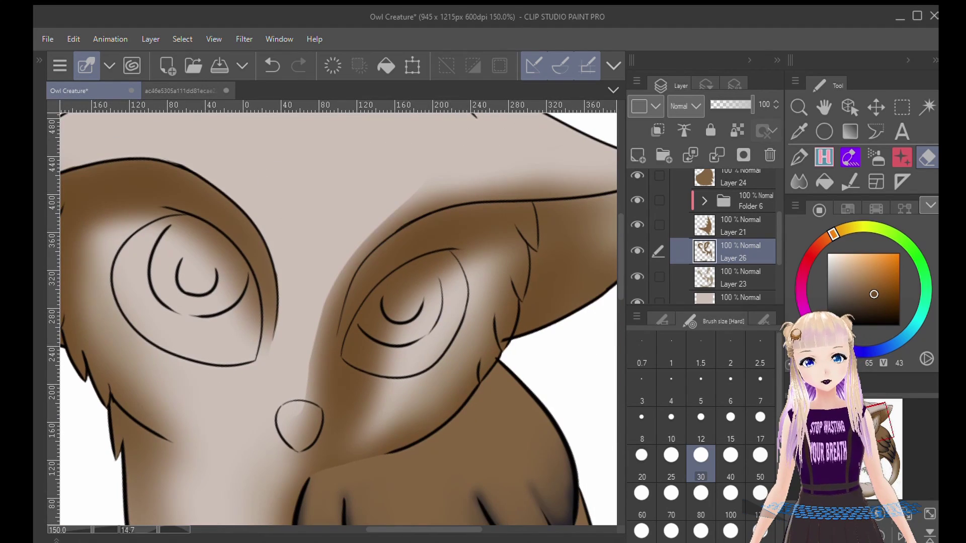
mouse_move(346, 272)
left_mouse_down()
mouse_move(385, 218)
mouse_move(424, 204)
left_mouse_up()
key("ctrl+z")
mouse_move(448, 242)
left_mouse_down()
mouse_move(289, 196)
mouse_move(205, 328)
left_mouse_up()
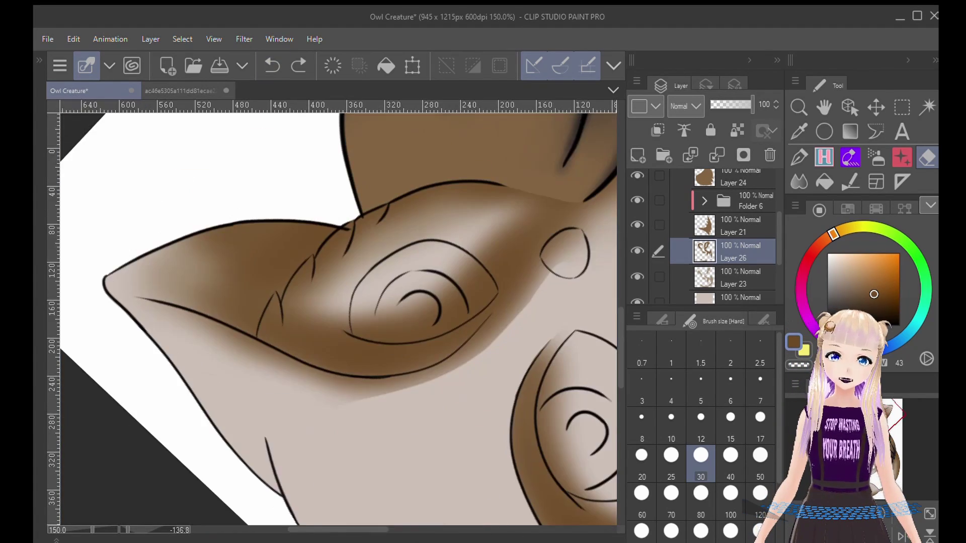
left_click_drag(422, 306, 324, 330)
left_click_drag(427, 371, 473, 368)
mouse_move(375, 319)
left_mouse_down()
mouse_move(369, 298)
mouse_move(444, 166)
left_mouse_up()
mouse_move(281, 360)
left_mouse_down()
mouse_move(391, 265)
mouse_move(460, 231)
mouse_move(454, 248)
mouse_move(446, 233)
mouse_move(409, 276)
mouse_move(318, 330)
left_mouse_up()
key("ctrl+z")
- Clear the remaining brown above the right brow and along the ear's inner line with the Hard eraser at size 15
key("bracketleft")
key("bracketleft")
key("bracketleft")
key("bracketleft")
left_click_drag(439, 350, 432, 190)
mouse_move(371, 288)
left_mouse_down()
mouse_move(341, 353)
mouse_move(265, 446)
mouse_move(460, 252)
left_mouse_up()
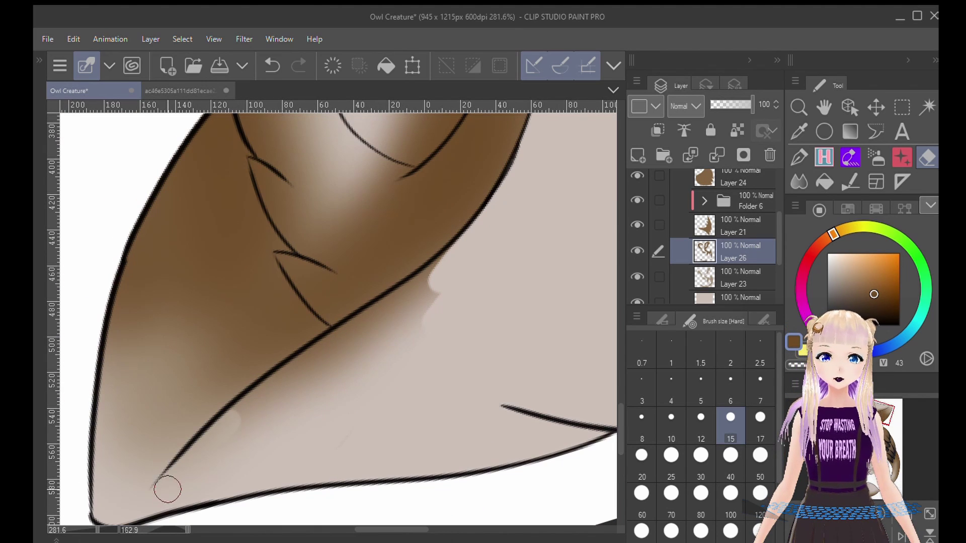
mouse_move(168, 489)
left_mouse_down()
mouse_move(261, 397)
mouse_move(345, 334)
left_mouse_up()
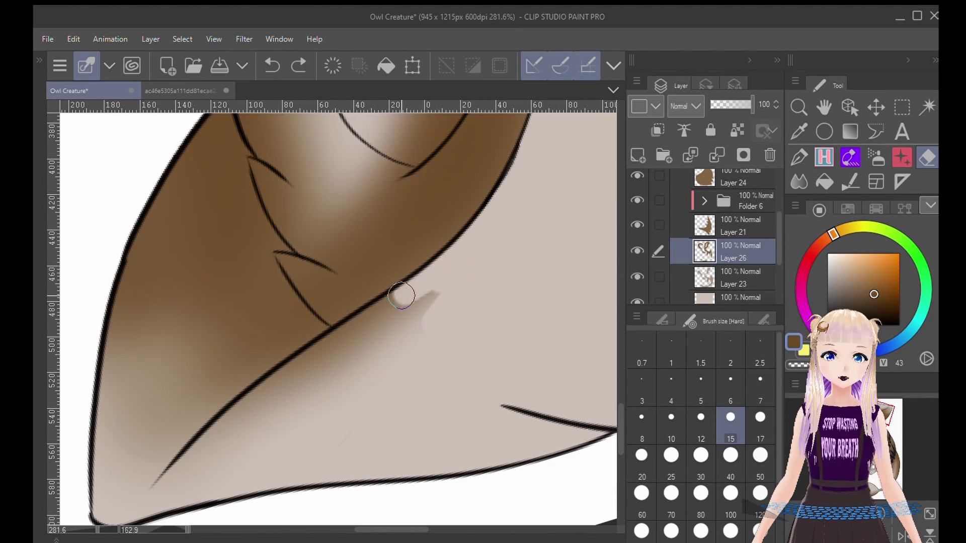
left_click_drag(403, 293, 266, 391)
left_click_drag(176, 489, 287, 432)
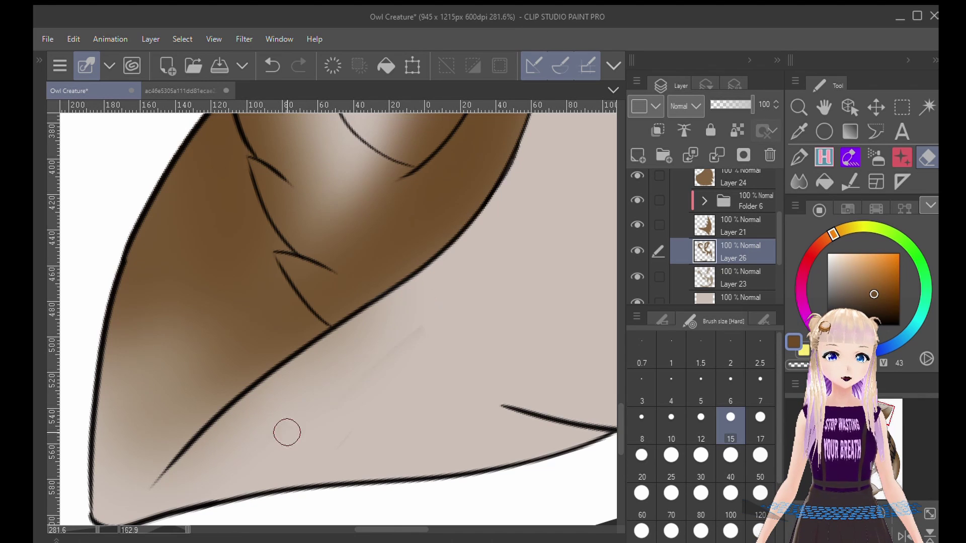
- Erase the lighter shading outside the brow and ear lines on both sides of the head on Layer 23
key("alt+bracketleft")
mouse_move(358, 331)
left_mouse_down()
mouse_move(291, 371)
mouse_move(198, 450)
mouse_move(184, 501)
mouse_move(304, 445)
left_mouse_up()
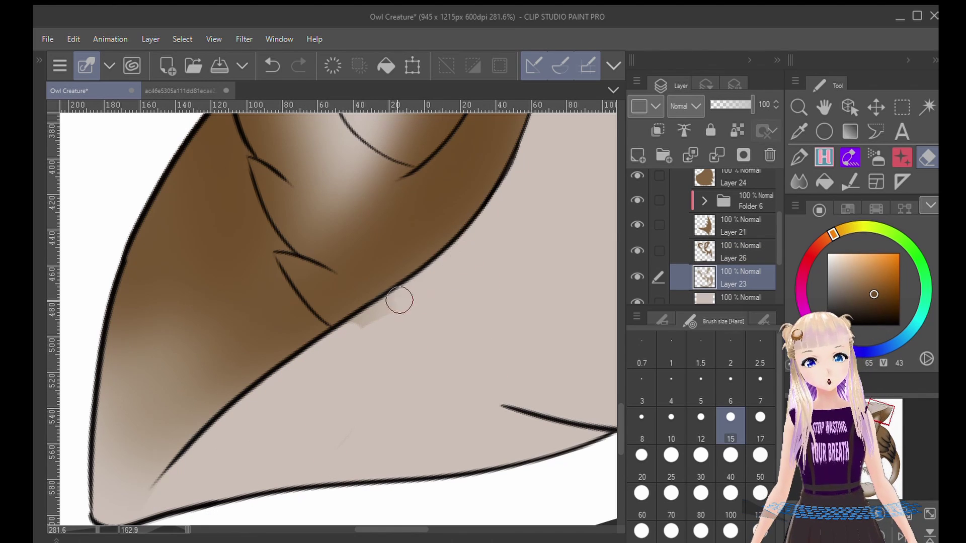
left_click_drag(503, 191, 116, 443)
left_click_drag(566, 168, 338, 269)
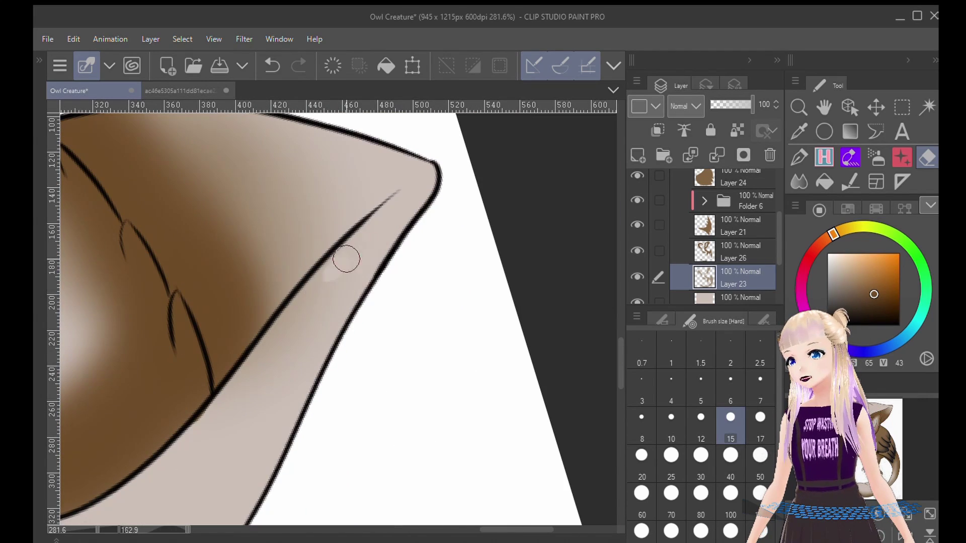
left_click_drag(262, 361, 338, 280)
left_click_drag(282, 332, 401, 204)
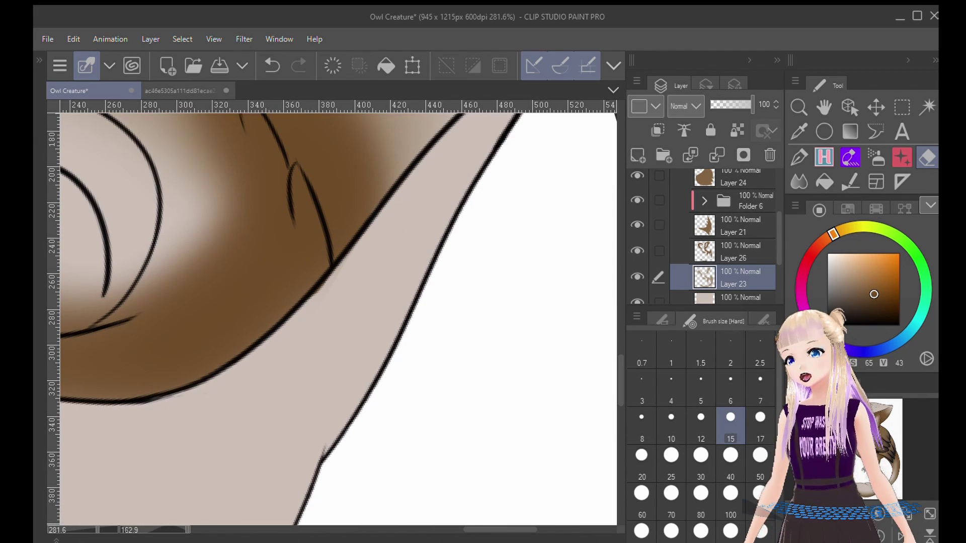
scroll(345, 321, "down", 5)
left_click_drag(428, 309, 250, 298)
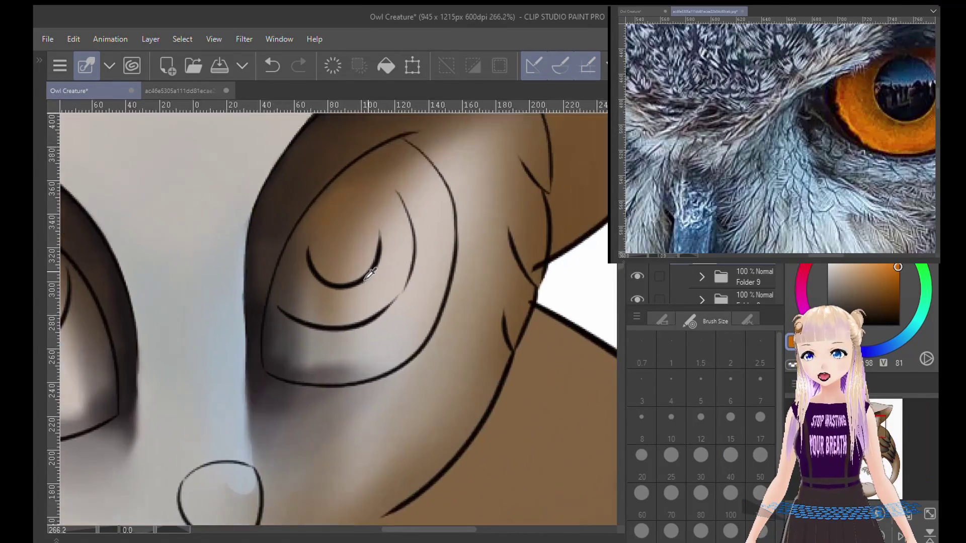
- Sample orange from the owl photo's eye and fill the right eye's iris with the H 2 pen at size 15
left_click(885, 138)
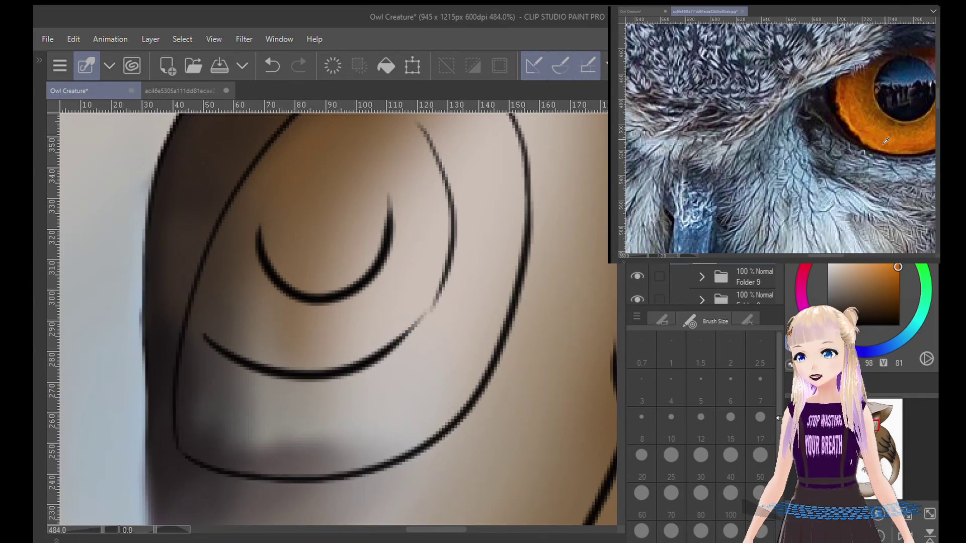
left_click(731, 418)
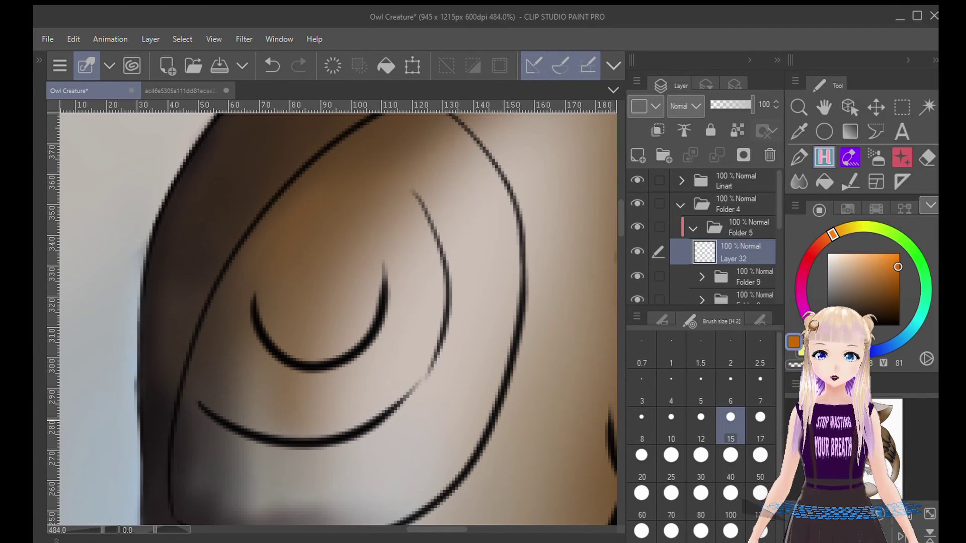
mouse_move(215, 379)
left_mouse_down()
mouse_move(243, 405)
mouse_move(298, 414)
mouse_move(398, 354)
left_mouse_up()
left_click_drag(421, 320, 416, 256)
mouse_move(374, 151)
left_mouse_down()
mouse_move(351, 236)
mouse_move(319, 226)
mouse_move(291, 235)
mouse_move(281, 256)
mouse_move(267, 399)
mouse_move(323, 371)
mouse_move(404, 280)
mouse_move(323, 345)
mouse_move(416, 323)
mouse_move(353, 243)
left_mouse_up()
key("e")
scroll(406, 405, "down", 5)
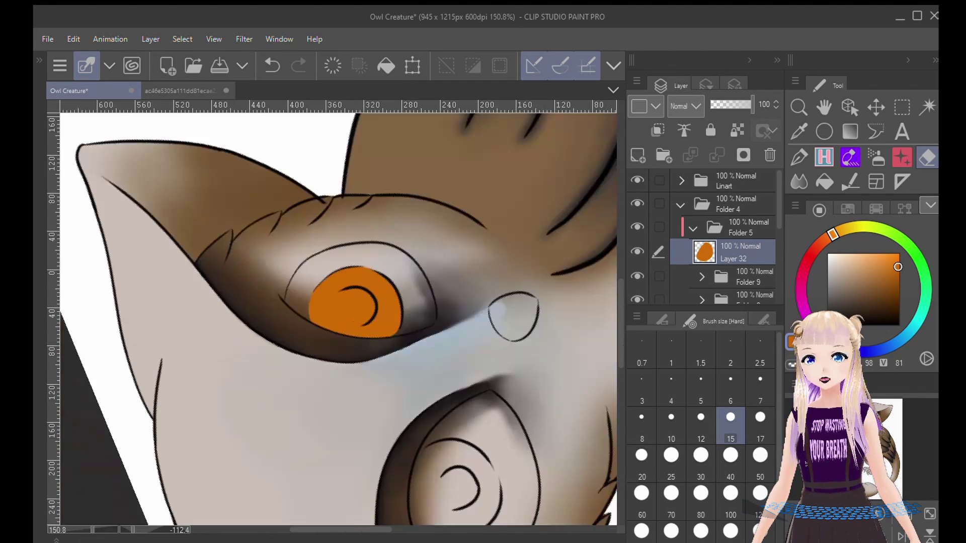
- Fill the left eye's iris with the same orange using the H 2 pen at size 15
left_click_drag(511, 317, 388, 431)
scroll(339, 319, "up", 5)
left_click_drag(442, 237, 380, 253)
key("p")
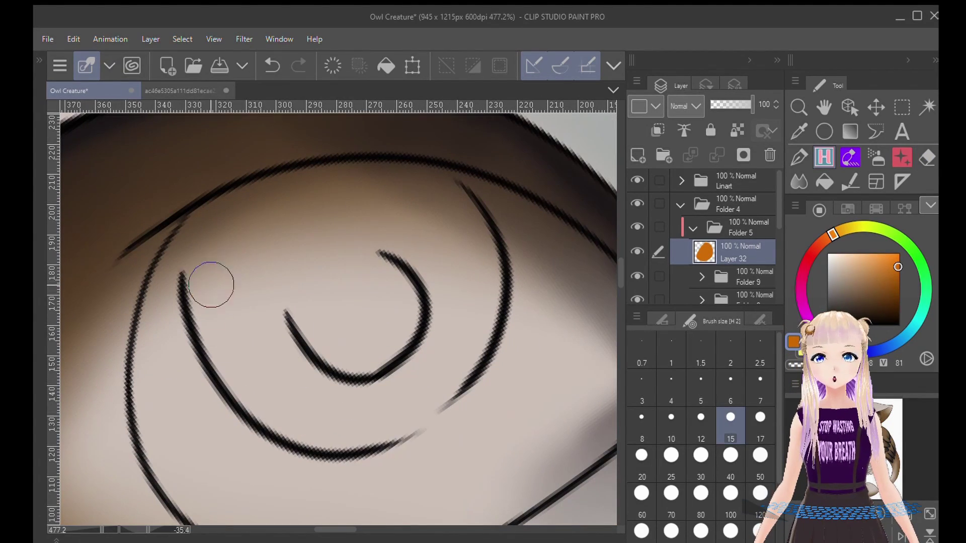
mouse_move(211, 285)
left_mouse_down()
mouse_move(221, 211)
mouse_move(280, 198)
mouse_move(224, 342)
mouse_move(284, 413)
left_mouse_up()
mouse_move(336, 288)
left_mouse_down()
mouse_move(387, 342)
mouse_move(396, 282)
left_mouse_up()
mouse_move(397, 207)
left_mouse_down()
mouse_move(349, 223)
mouse_move(310, 274)
mouse_move(305, 327)
mouse_move(351, 358)
left_mouse_up()
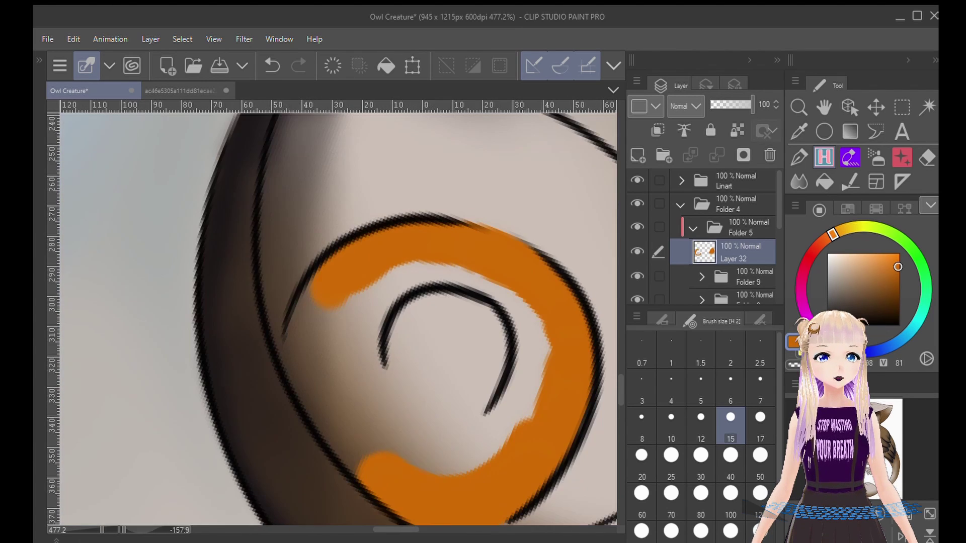
mouse_move(353, 262)
left_mouse_down()
mouse_move(305, 332)
mouse_move(317, 392)
mouse_move(299, 352)
mouse_move(371, 462)
left_mouse_up()
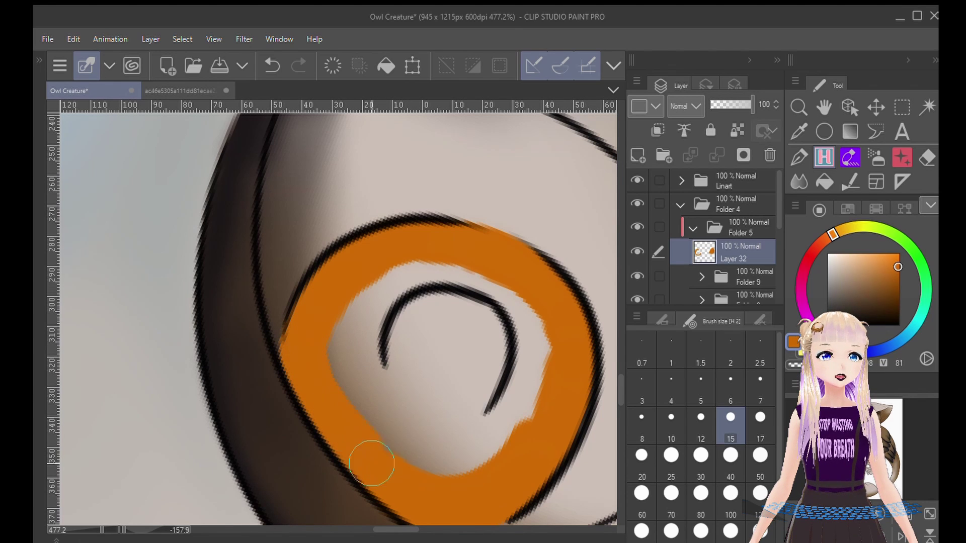
mouse_move(434, 259)
left_mouse_down()
mouse_move(362, 395)
mouse_move(504, 297)
mouse_move(438, 372)
mouse_move(429, 474)
mouse_move(551, 323)
mouse_move(526, 311)
left_mouse_up()
scroll(525, 311, "down", 10)
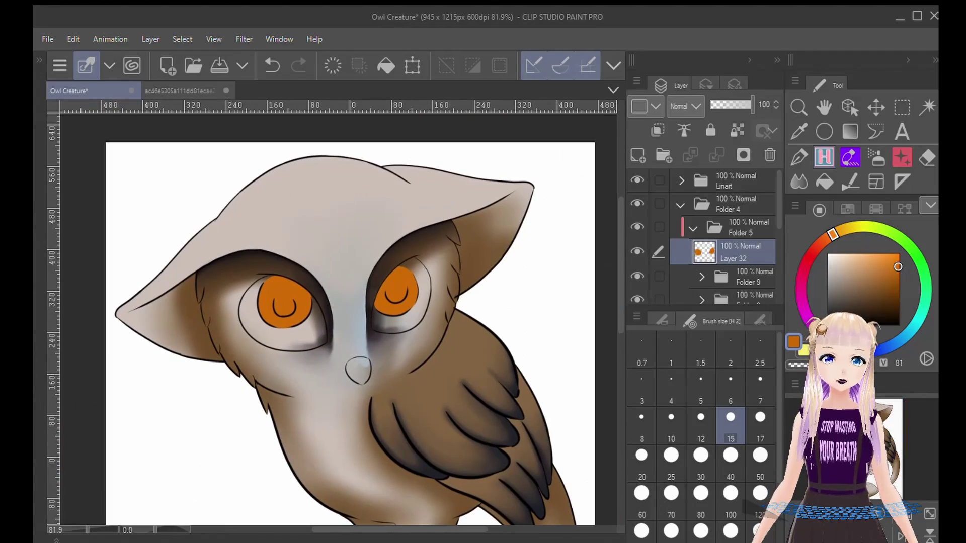
- Add a folder clipped to the orange iris layer and create a new layer inside it
left_click(664, 155)
left_click(656, 133)
left_click(637, 151)
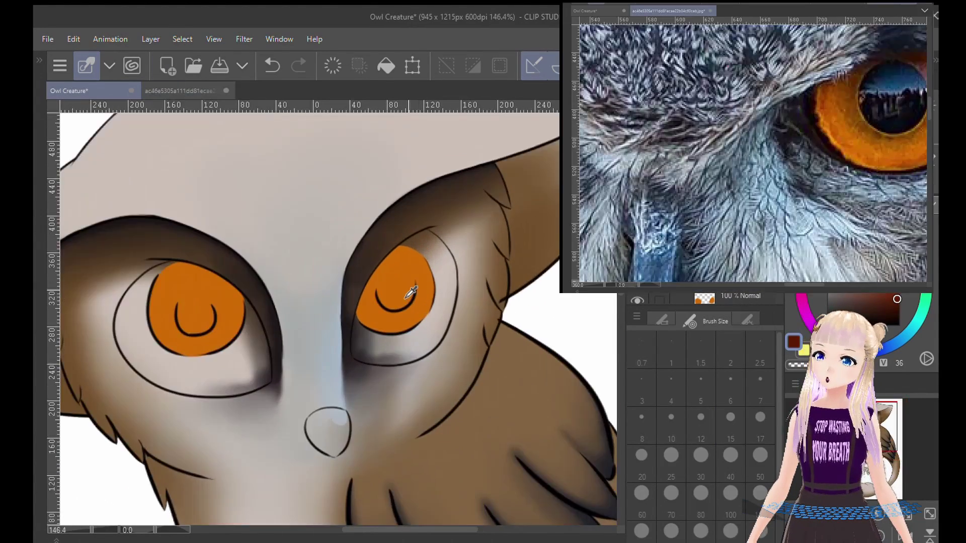
- Airbrush a dark red shadow across the upper part of the right eye's iris with Soft at size 30
scroll(408, 297, "up", 5)
key("b")
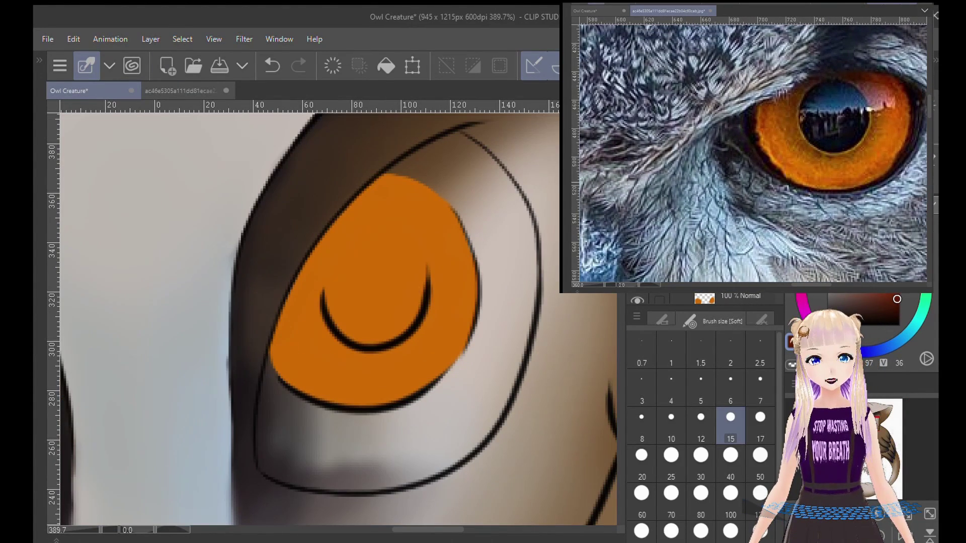
key("bracketright")
key("bracketright")
key("bracketright")
key("bracketright")
mouse_move(368, 198)
left_mouse_down()
mouse_move(414, 166)
mouse_move(439, 181)
mouse_move(408, 214)
mouse_move(298, 267)
mouse_move(388, 222)
mouse_move(445, 262)
left_mouse_up()
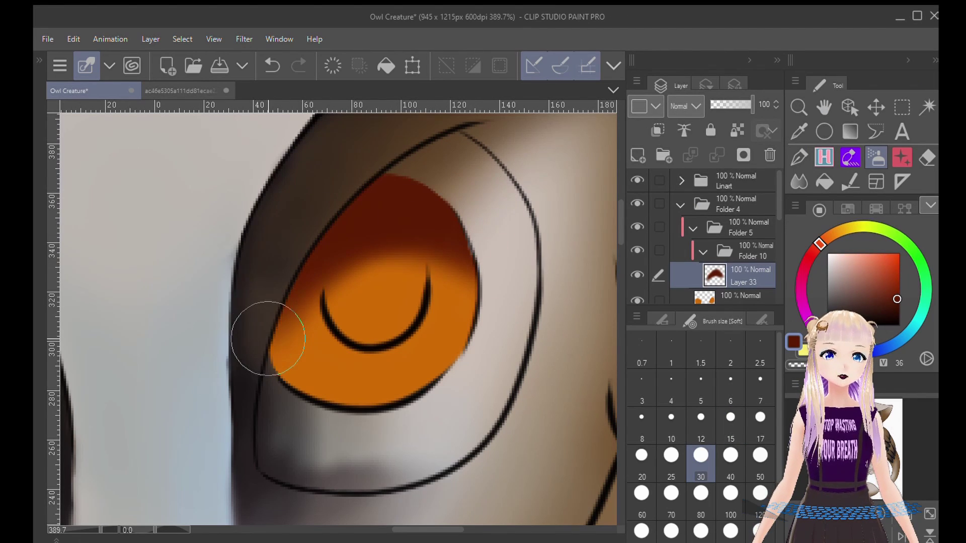
- Extend the dark red shadow down the right iris's inner edge and shade the left iris to match with Soft at size 30
left_click_drag(267, 338, 805, 336)
mouse_move(302, 242)
left_mouse_down()
mouse_move(244, 259)
mouse_move(431, 237)
mouse_move(401, 223)
mouse_move(262, 277)
mouse_move(301, 233)
mouse_move(503, 291)
mouse_move(391, 233)
mouse_move(507, 329)
mouse_move(502, 365)
mouse_move(384, 264)
mouse_move(457, 286)
mouse_move(302, 277)
left_mouse_up()
mouse_move(516, 354)
left_mouse_down()
mouse_move(188, 364)
mouse_move(14, 402)
left_mouse_up()
mouse_move(352, 287)
left_mouse_down()
mouse_move(341, 300)
mouse_move(397, 282)
left_mouse_up()
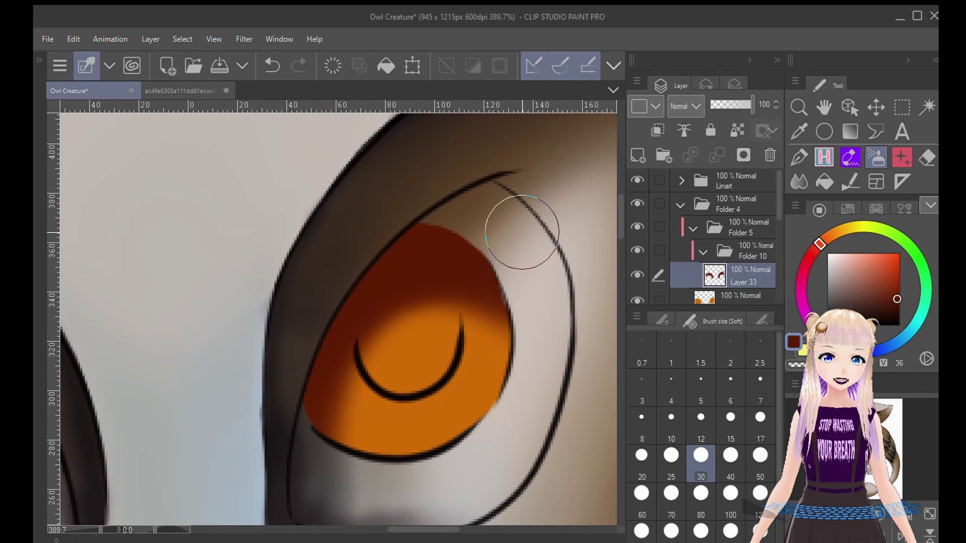
scroll(466, 295, "down", 3)
scroll(206, 332, "up", 3)
mouse_move(235, 220)
left_mouse_down()
mouse_move(147, 315)
mouse_move(326, 256)
left_mouse_up()
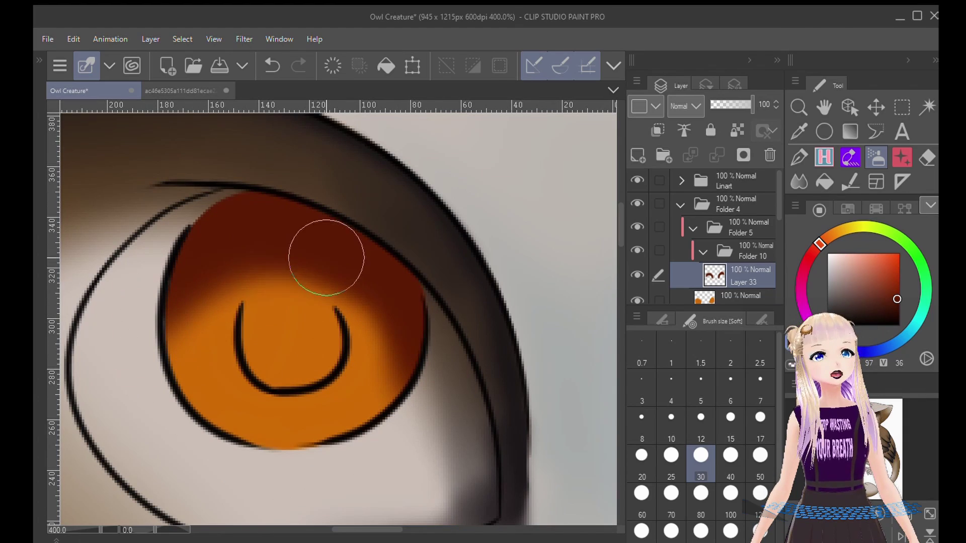
left_click_drag(326, 256, 437, 297)
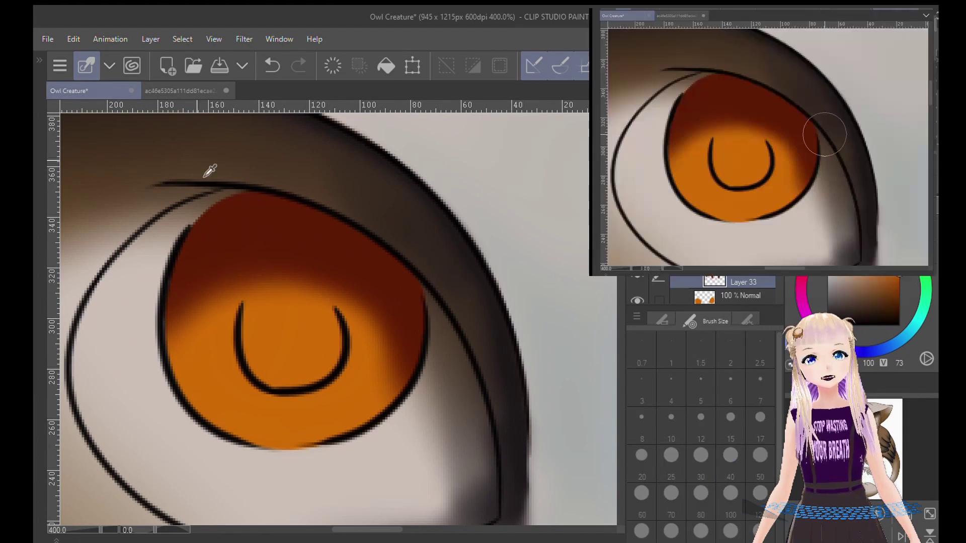
- Sample a deeper orange from the photo's eye and airbrush it around both irises' outer edges beneath the red shadow with Soft at size 30
scroll(722, 290, "down", 1)
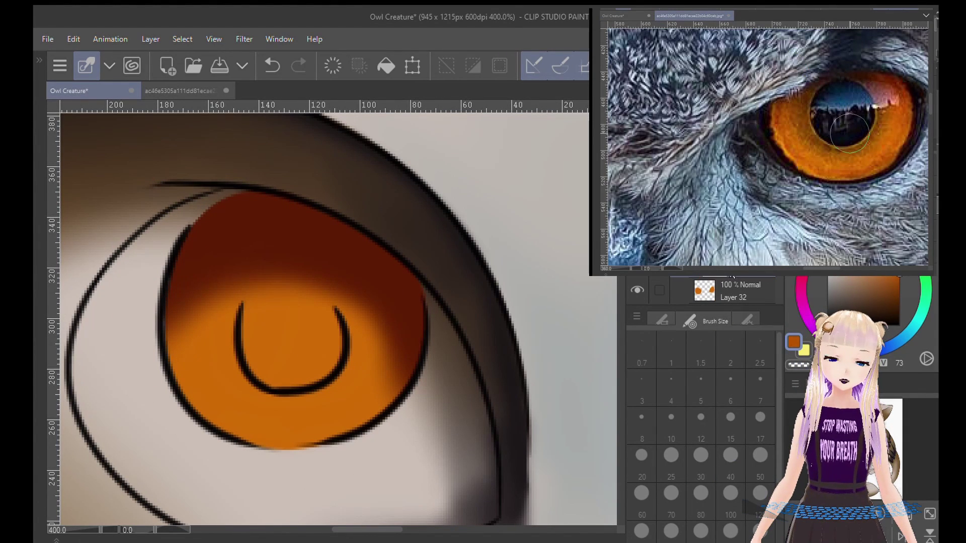
left_click(700, 455)
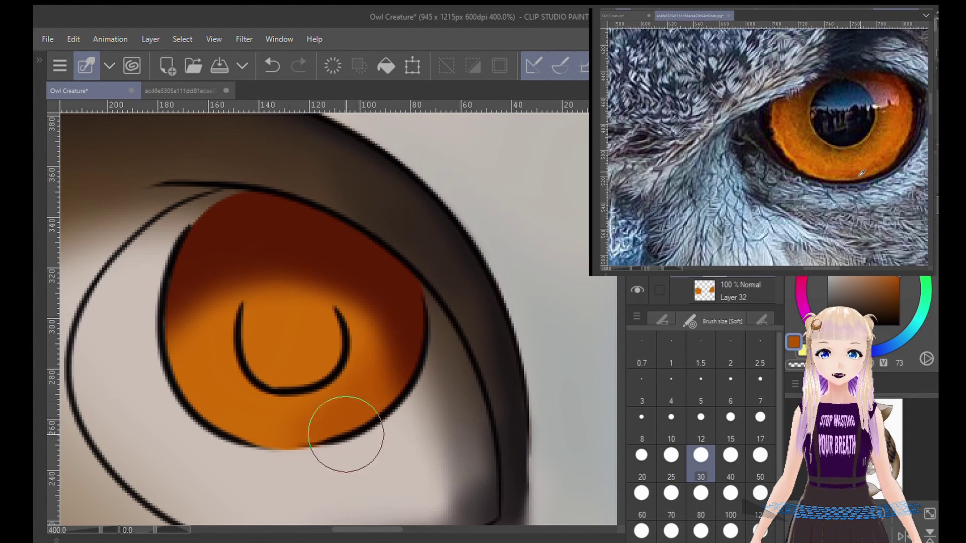
left_click_drag(880, 428, 871, 425)
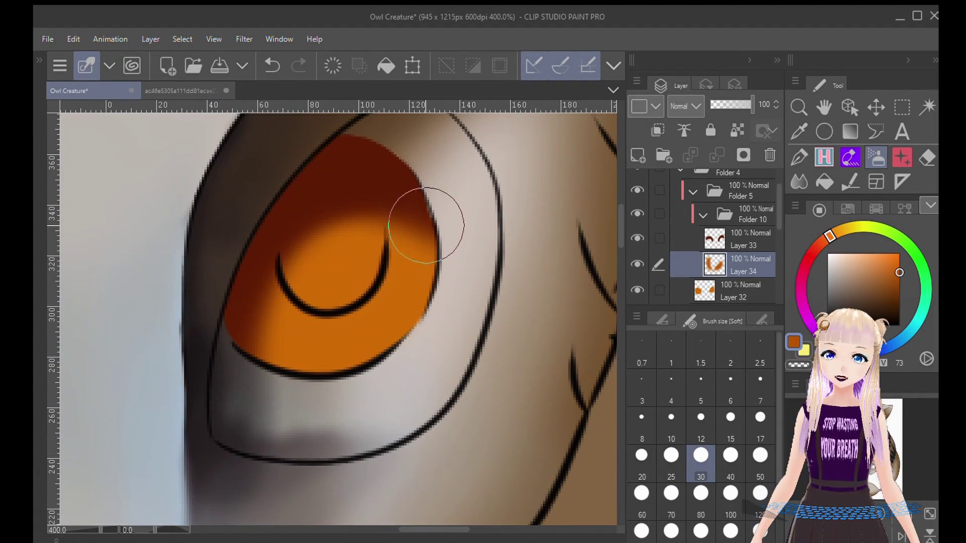
mouse_move(425, 227)
left_mouse_down()
mouse_move(424, 277)
mouse_move(383, 390)
left_mouse_up()
left_click_drag(242, 264, 301, 383)
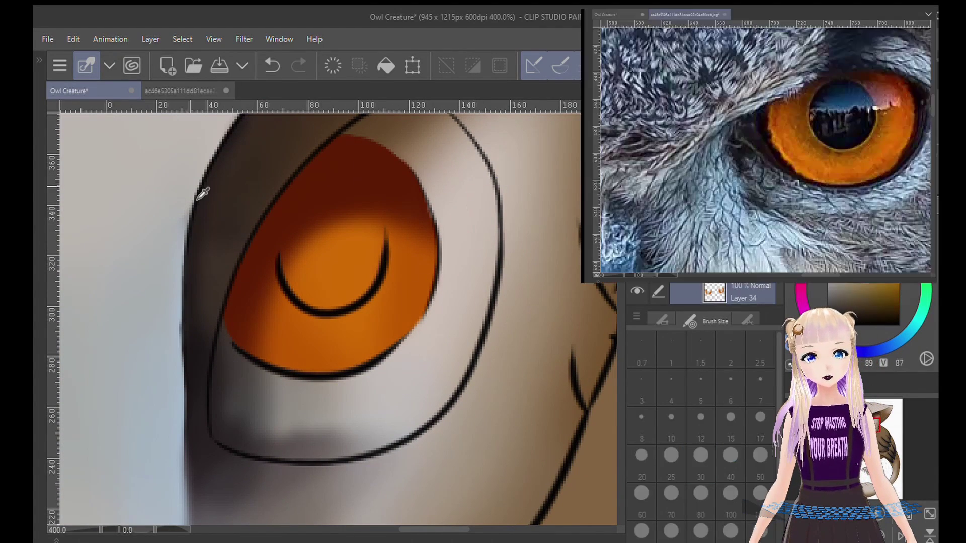
- Sample yellow-orange from the photo's eye and airbrush thin highlights along both irises' lower outer rims on a new layer with Soft at size 6
left_click(721, 390)
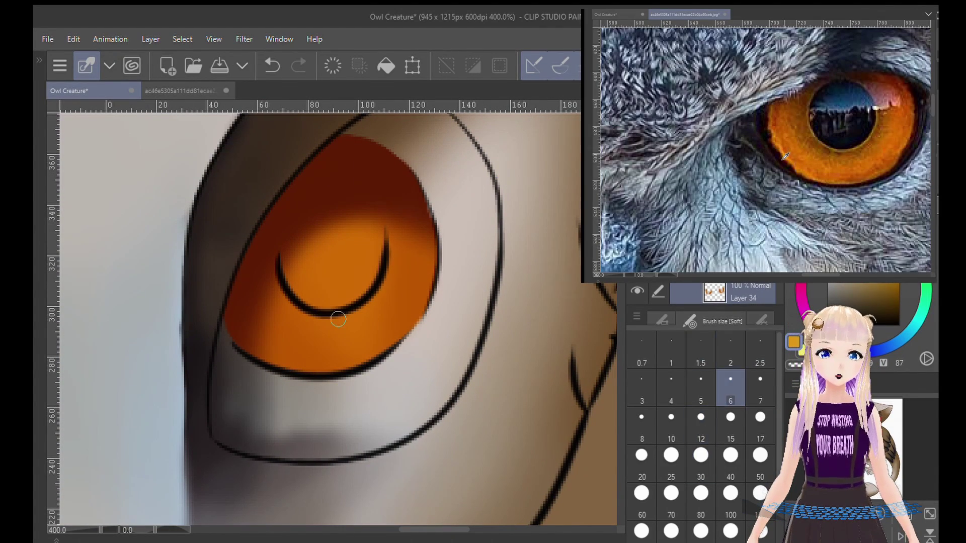
mouse_move(436, 250)
left_mouse_down()
mouse_move(431, 326)
mouse_move(430, 304)
left_mouse_up()
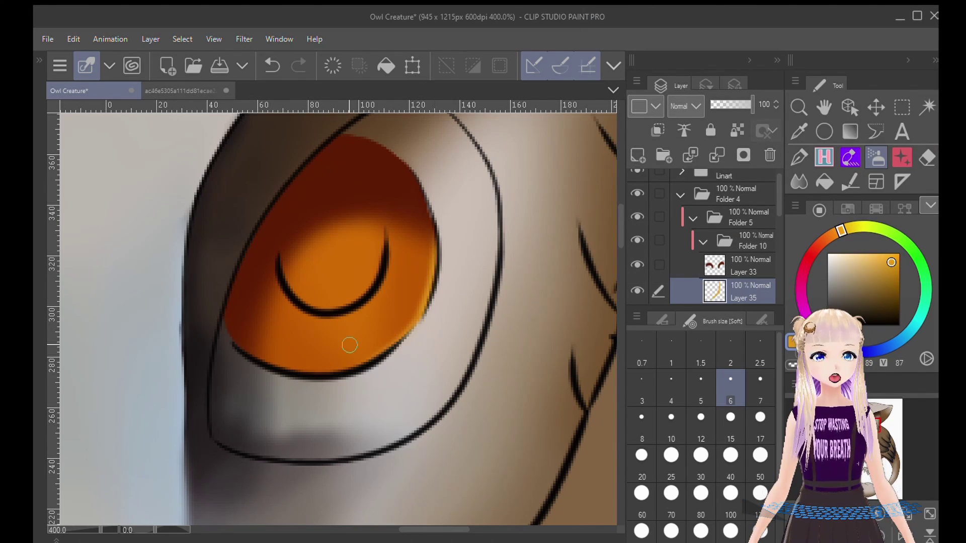
mouse_move(350, 344)
left_mouse_down()
mouse_move(262, 297)
mouse_move(302, 221)
left_mouse_up()
mouse_move(420, 266)
left_mouse_down()
mouse_move(441, 213)
mouse_move(422, 478)
left_mouse_up()
left_click_drag(453, 176, 400, 470)
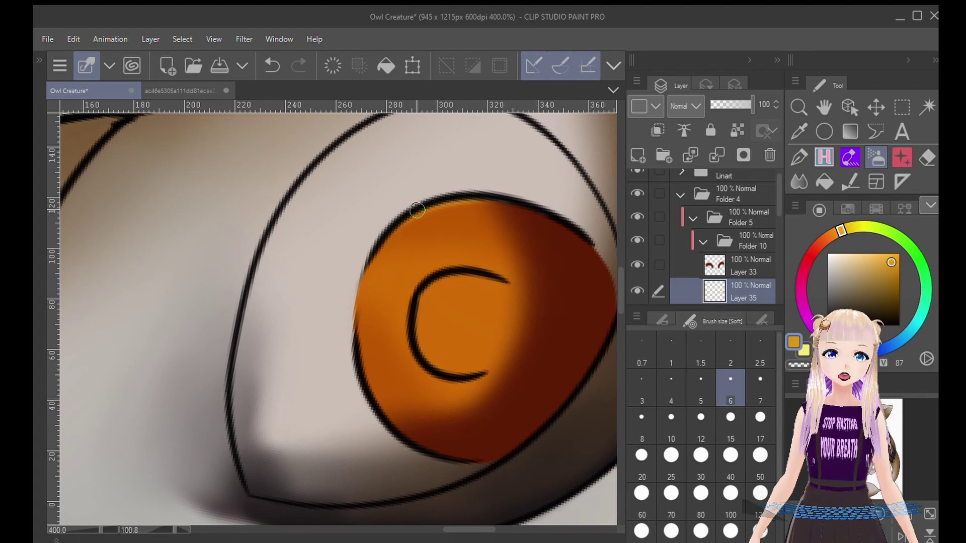
mouse_move(417, 210)
left_mouse_down()
mouse_move(382, 232)
mouse_move(350, 340)
left_mouse_up()
left_click_drag(451, 201, 353, 315)
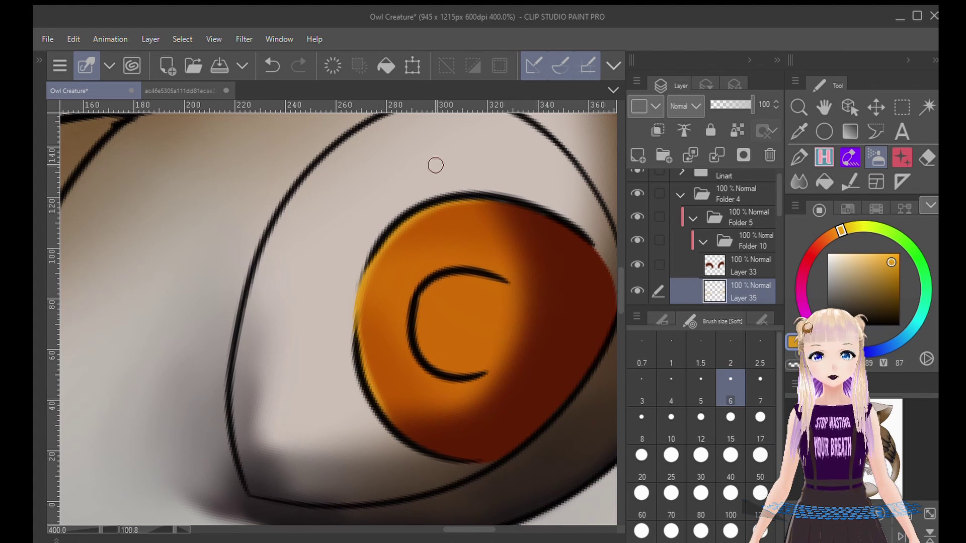
scroll(436, 165, "down", 8)
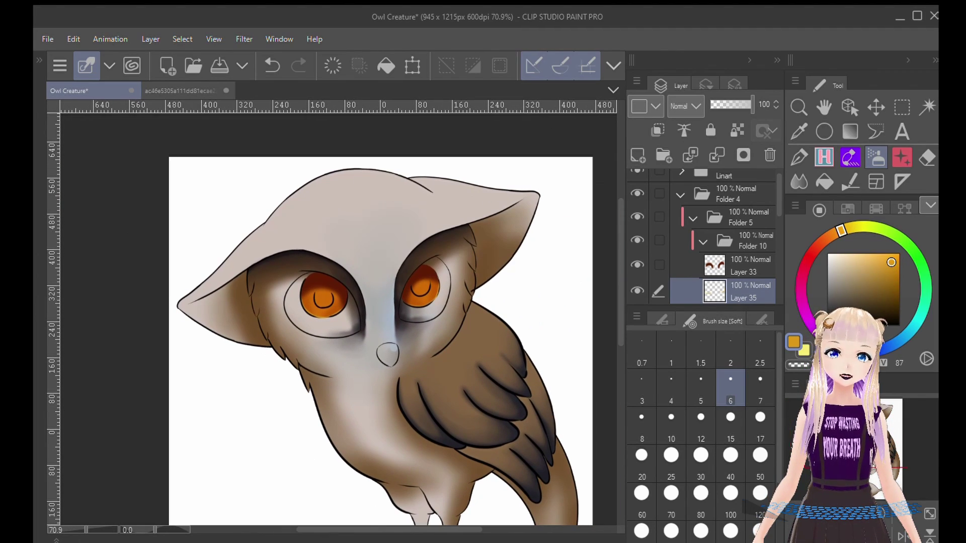
- Expand Folder 3 inside the line art folder and select its uppermost layer, Layer 13
scroll(735, 254, "up", 1)
left_click(730, 180)
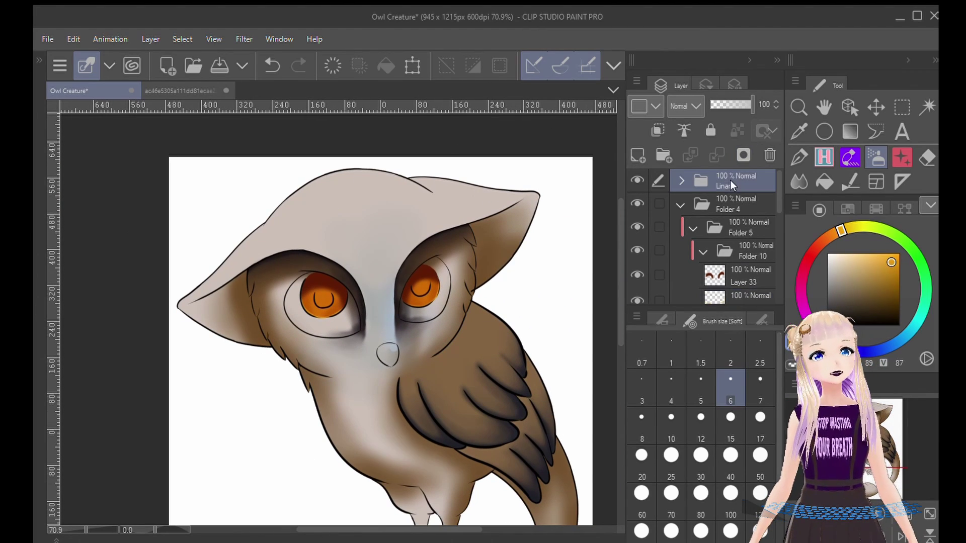
scroll(427, 307, "up", 5)
scroll(428, 307, "up", 1)
left_click_drag(483, 226, 483, 359)
left_click(682, 181)
scroll(731, 233, "down", 1)
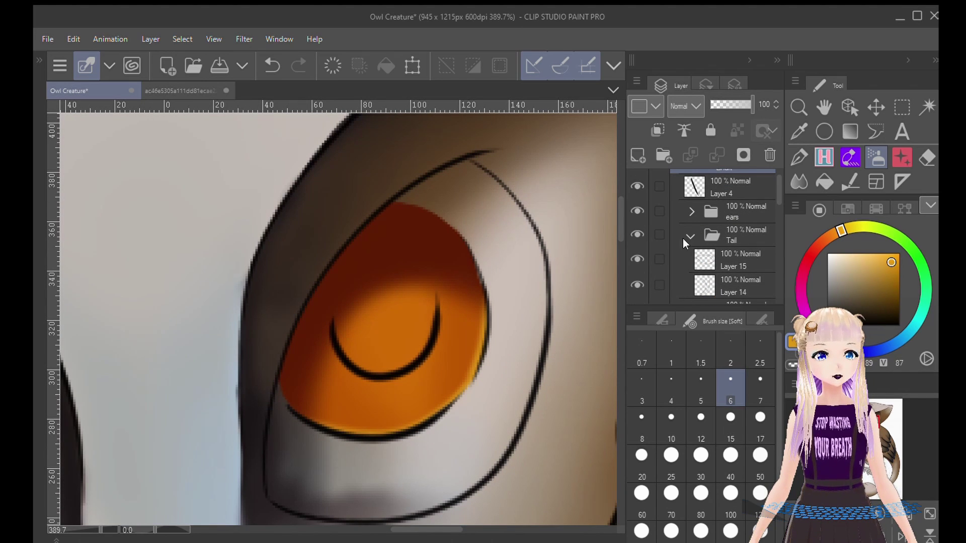
scroll(683, 239, "down", 2)
left_click(691, 255)
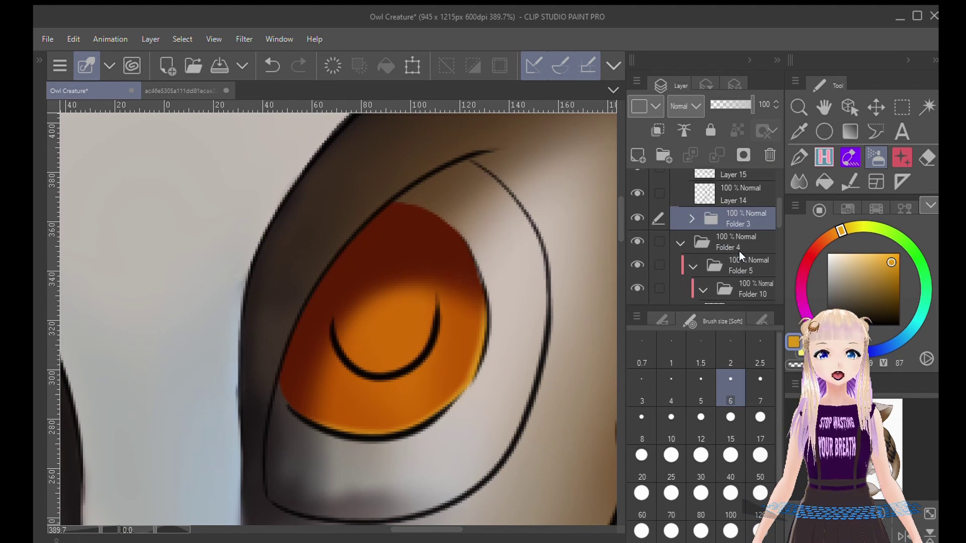
left_click(711, 240)
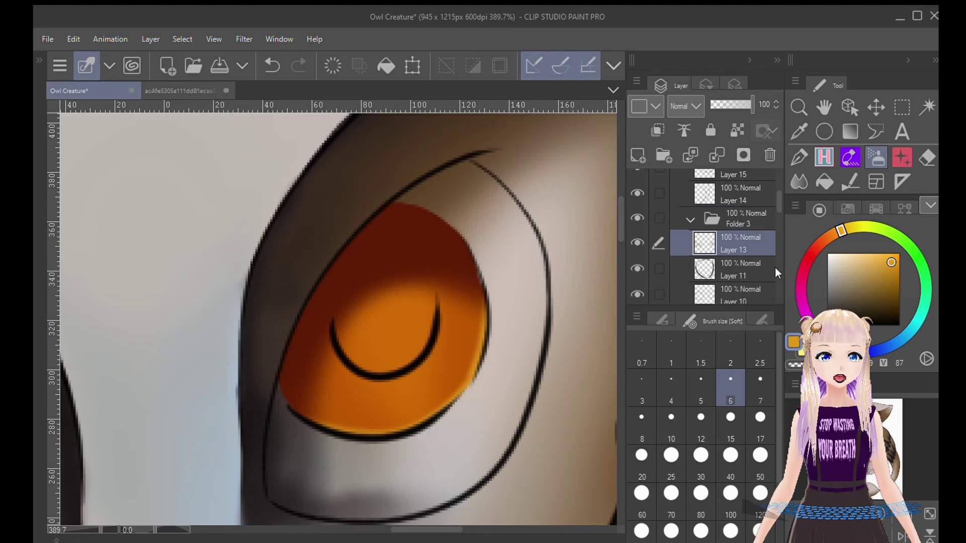
- Sample the dark red of the iris shadow and add a clipped folder containing a new layer above Layer 13
left_click(797, 131)
left_click(453, 264)
left_click(663, 155)
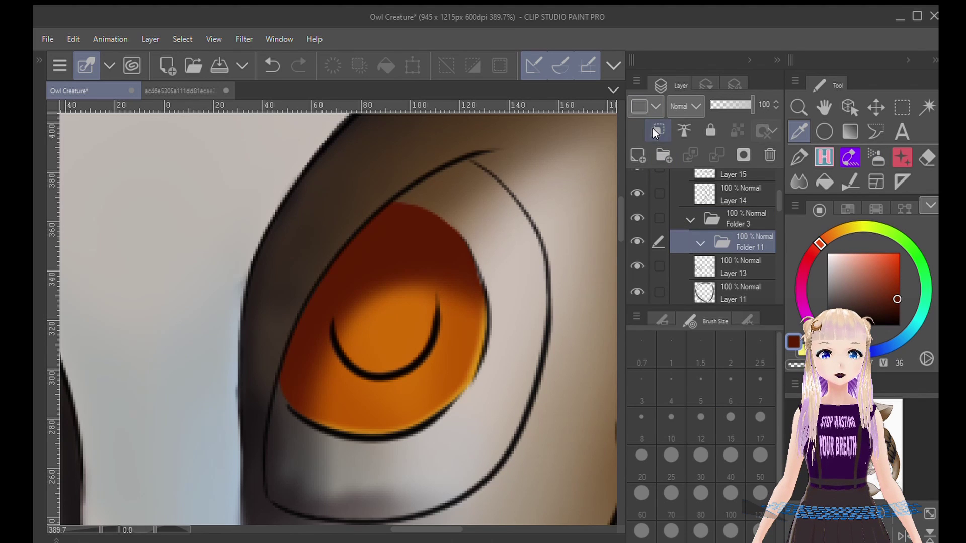
left_click(637, 155)
- Airbrush dark red over both irises' black outlines with Soft, using sizes 6 and 12
left_click(875, 158)
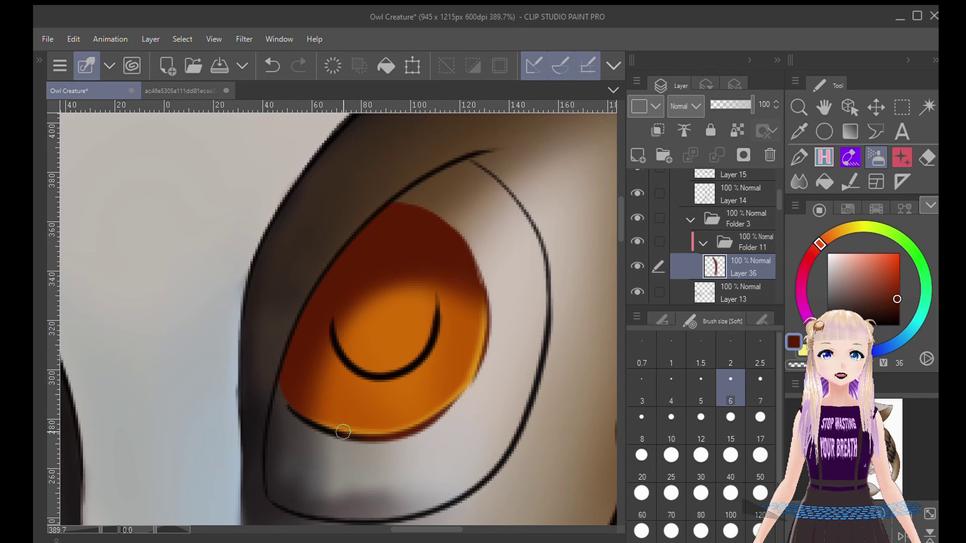
left_click_drag(96, 352, 577, 317)
left_click(700, 418)
mouse_move(237, 241)
left_mouse_down()
mouse_move(207, 305)
mouse_move(212, 384)
mouse_move(220, 280)
mouse_move(268, 457)
left_mouse_up()
left_click_drag(388, 466, 456, 367)
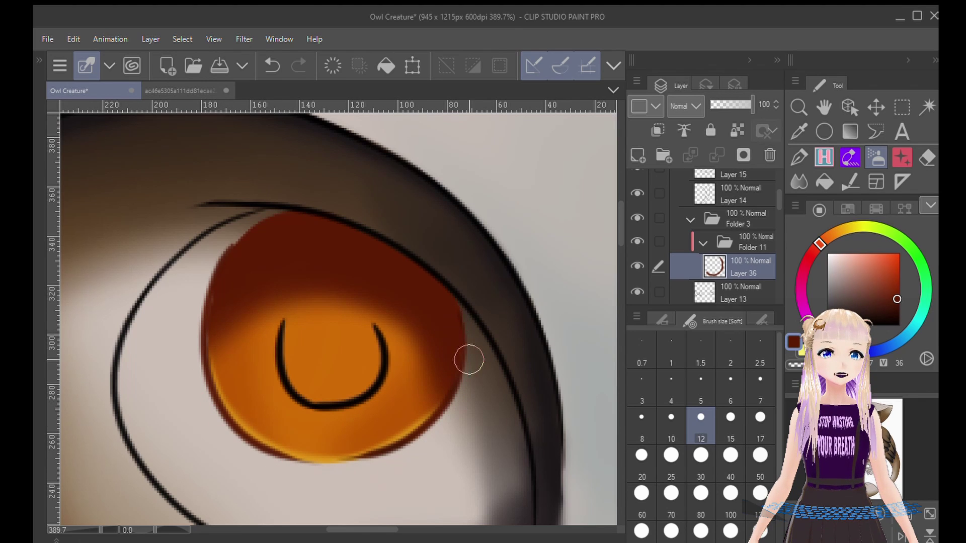
- Collapse the line art folders, select the base iris layer, and sample its orange with the iris shading folder hidden
left_click(702, 243)
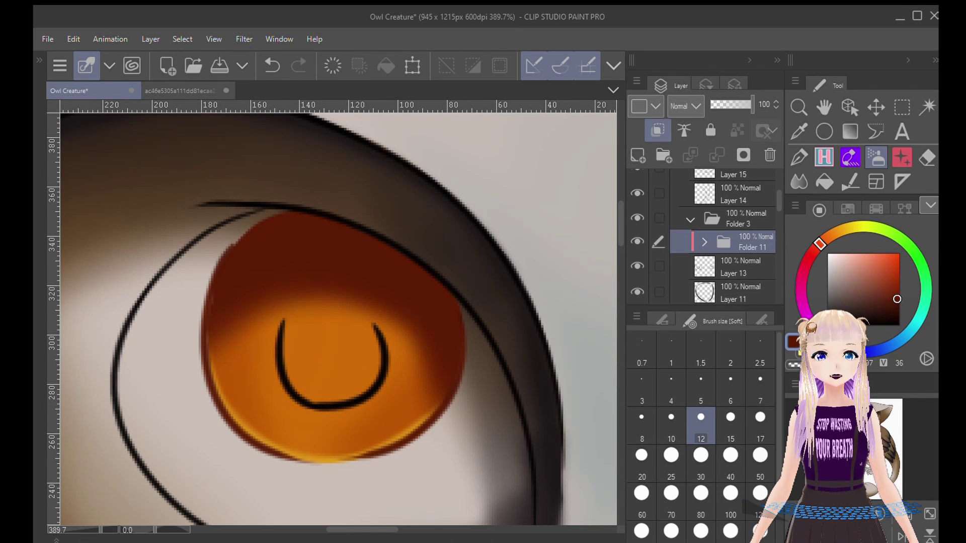
scroll(716, 242, "up", 6)
left_click(681, 187)
scroll(726, 252, "down", 1)
scroll(726, 252, "down", 2)
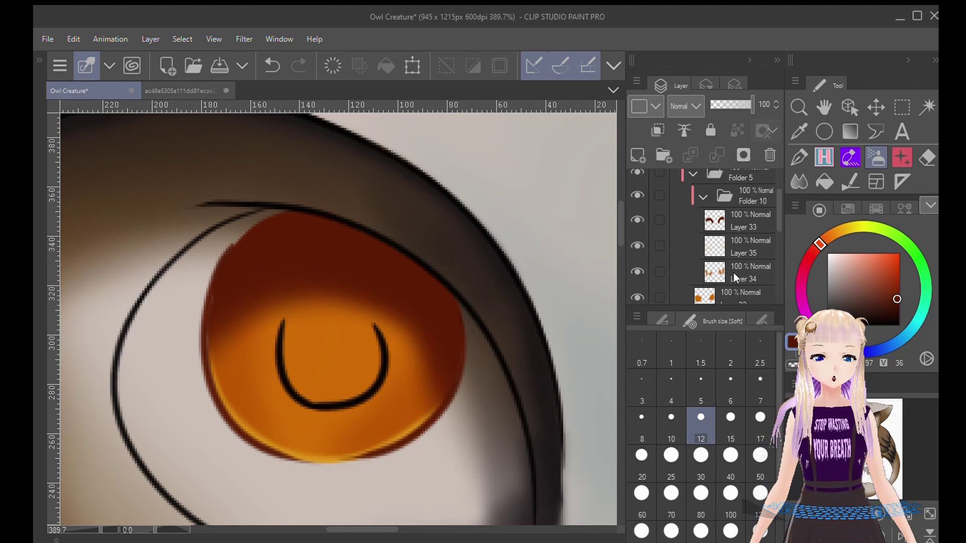
left_click(637, 189)
key("i")
left_click(359, 287)
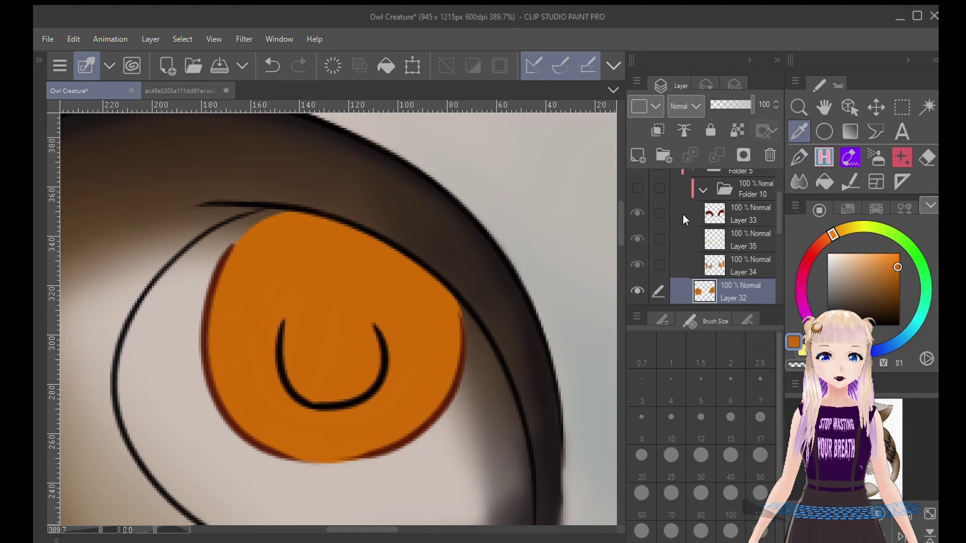
- Show the iris shading folder again and touch up the orange base at the irises' edges with H 2 at size 8
left_click(637, 187)
left_click(815, 147)
left_click(635, 421)
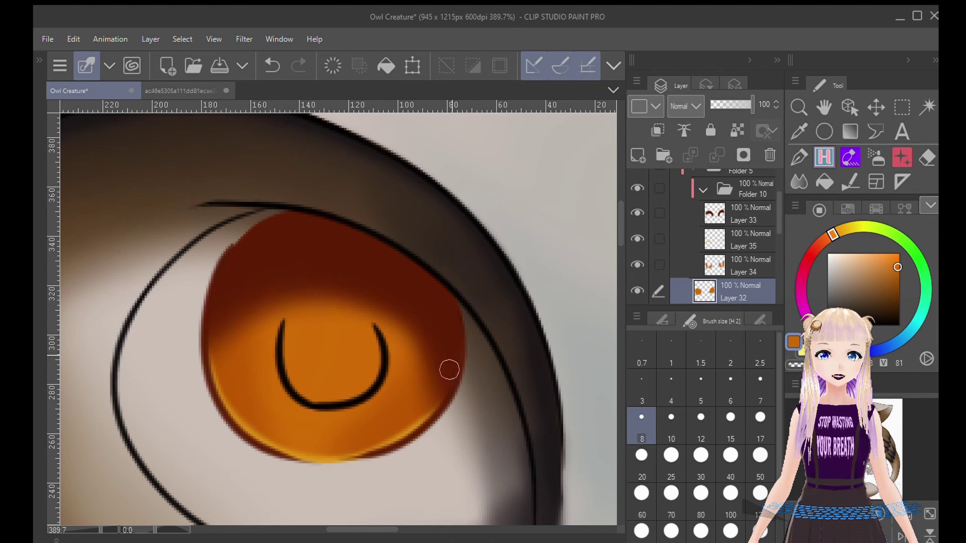
left_click_drag(853, 424, 874, 424)
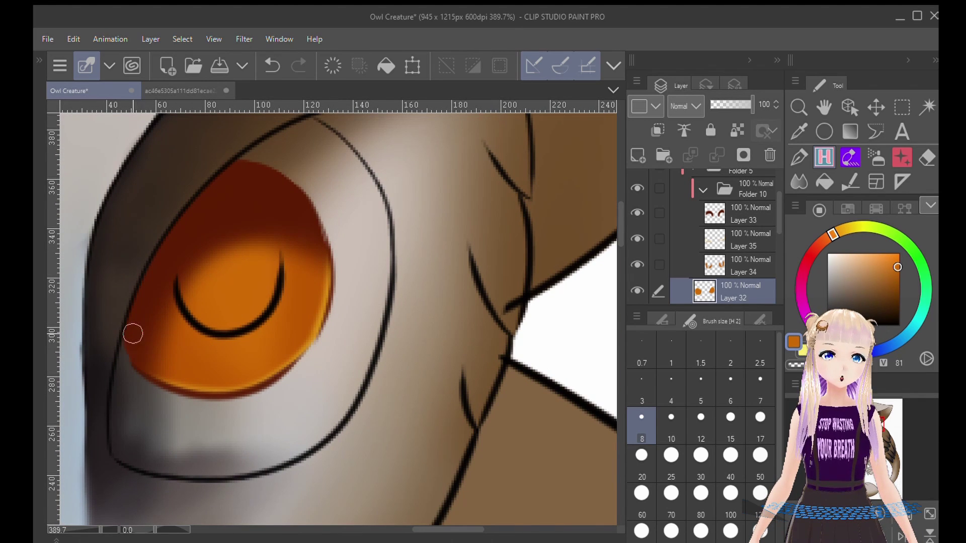
scroll(307, 218, "down", 6)
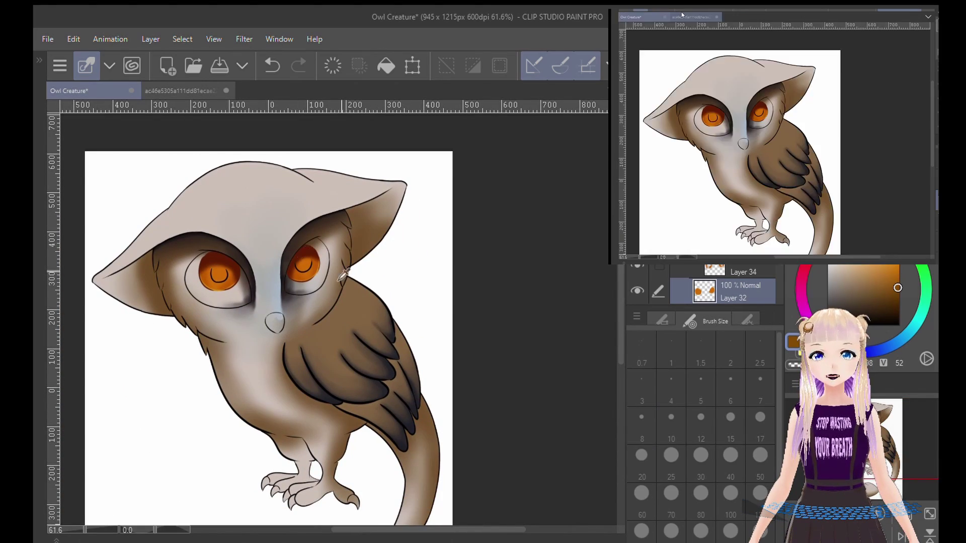
- Sample a brownish orange from the photo's iris and add a layer above the red shadow, with Soft set to size 15
scroll(308, 269, "up", 8)
left_click(744, 241)
left_click(637, 155)
key("b")
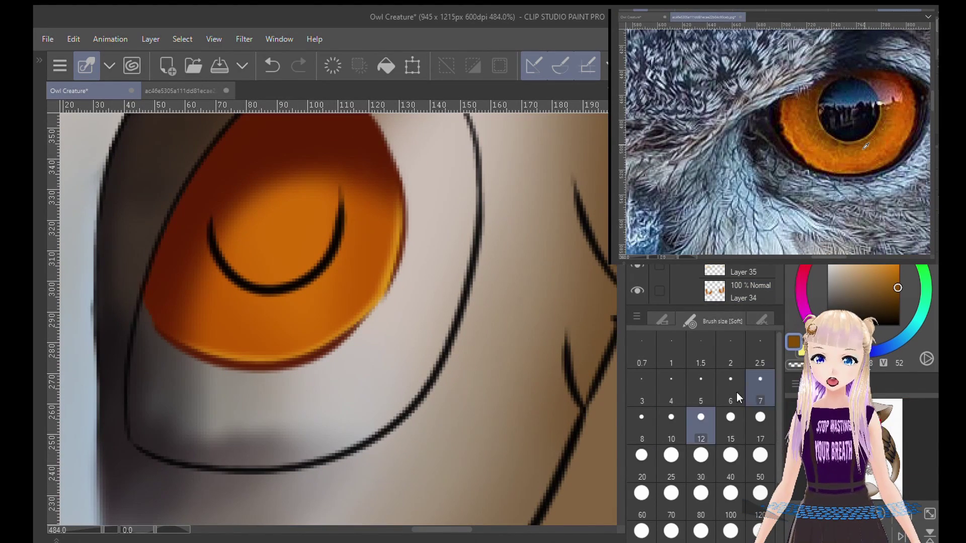
left_click(730, 413)
- Airbrush a brownish orange ring around the pupil line in both irises with Soft at size 15
left_click_drag(351, 226, 347, 156)
mouse_move(354, 216)
left_mouse_down()
mouse_move(349, 254)
mouse_move(239, 293)
mouse_move(210, 228)
left_mouse_up()
left_click_drag(855, 427, 852, 426)
left_click_drag(425, 238, 437, 318)
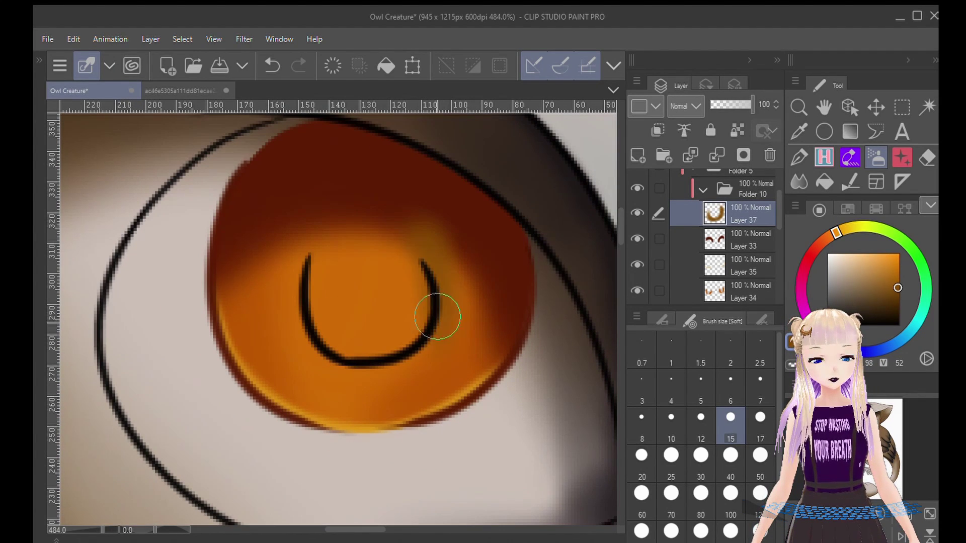
mouse_move(307, 229)
left_mouse_down()
mouse_move(297, 344)
mouse_move(397, 370)
mouse_move(442, 290)
left_mouse_up()
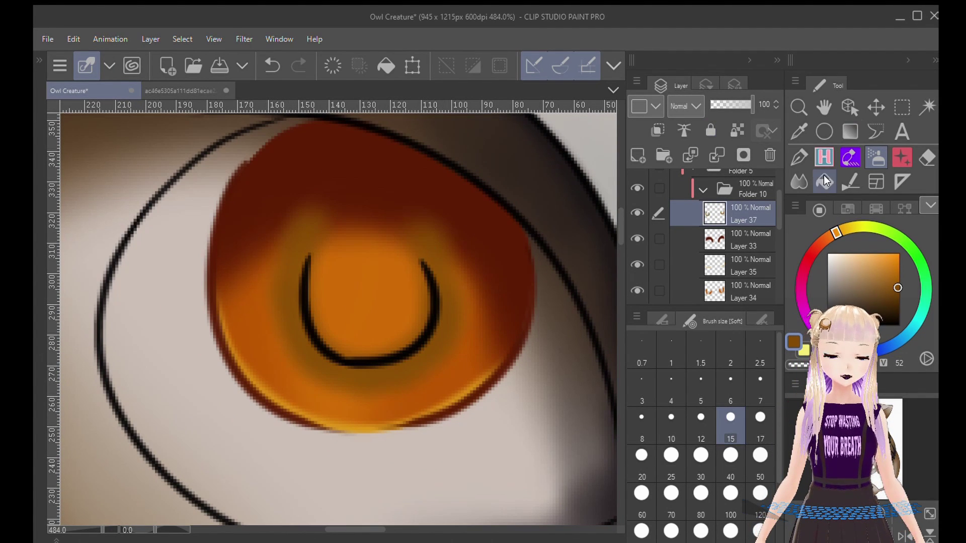
- Soften the brownish rings into both irises with Blend, using sizes 25 and 15
left_click(799, 181)
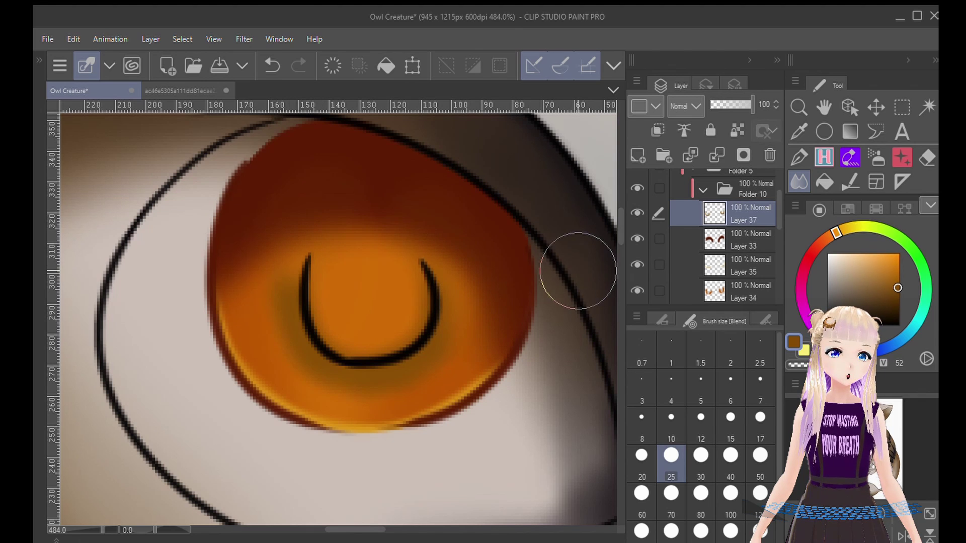
left_click_drag(287, 316, 265, 246)
left_click(731, 425)
mouse_move(442, 373)
left_mouse_down()
mouse_move(351, 401)
mouse_move(291, 380)
left_mouse_up()
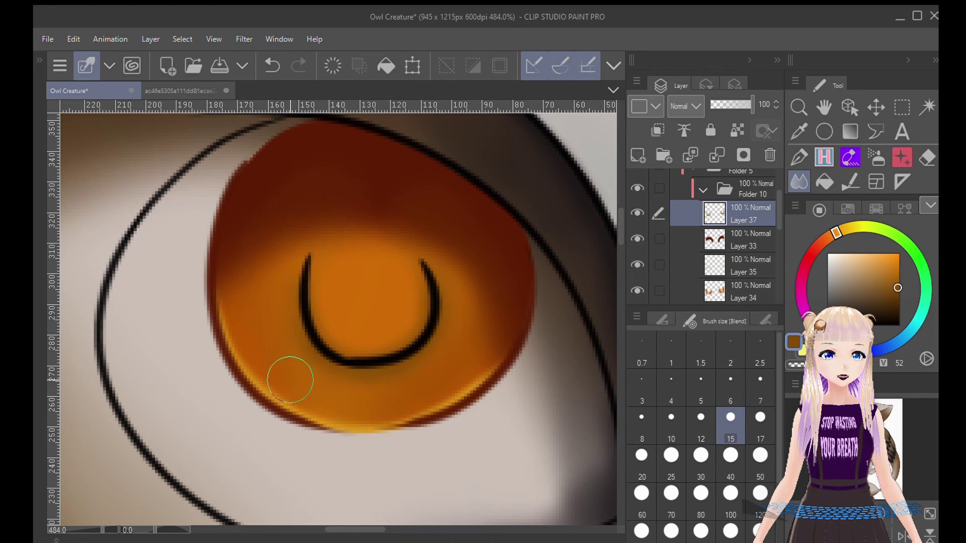
mouse_move(594, 272)
left_mouse_down()
mouse_move(212, 307)
mouse_move(105, 349)
left_mouse_up()
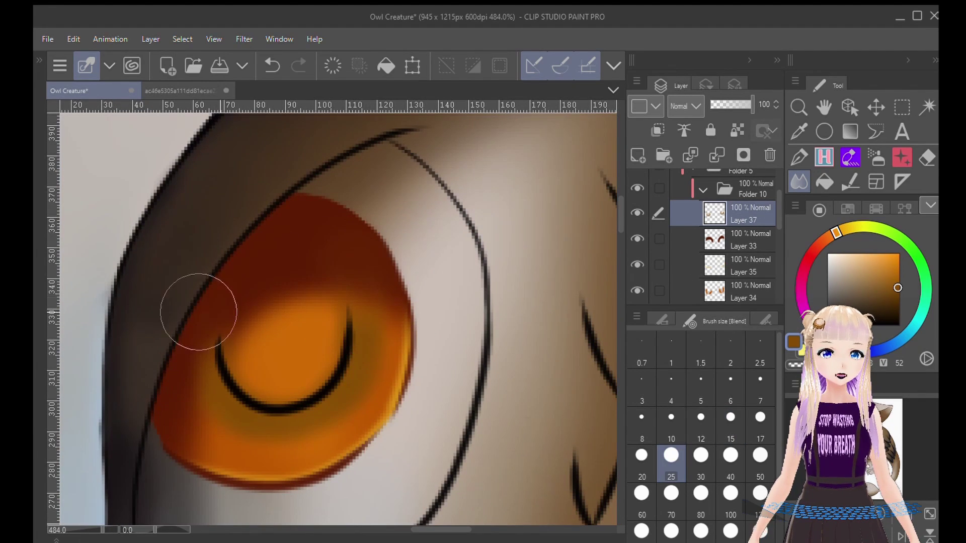
mouse_move(387, 299)
left_mouse_down()
mouse_move(370, 392)
mouse_move(326, 442)
mouse_move(209, 431)
left_mouse_up()
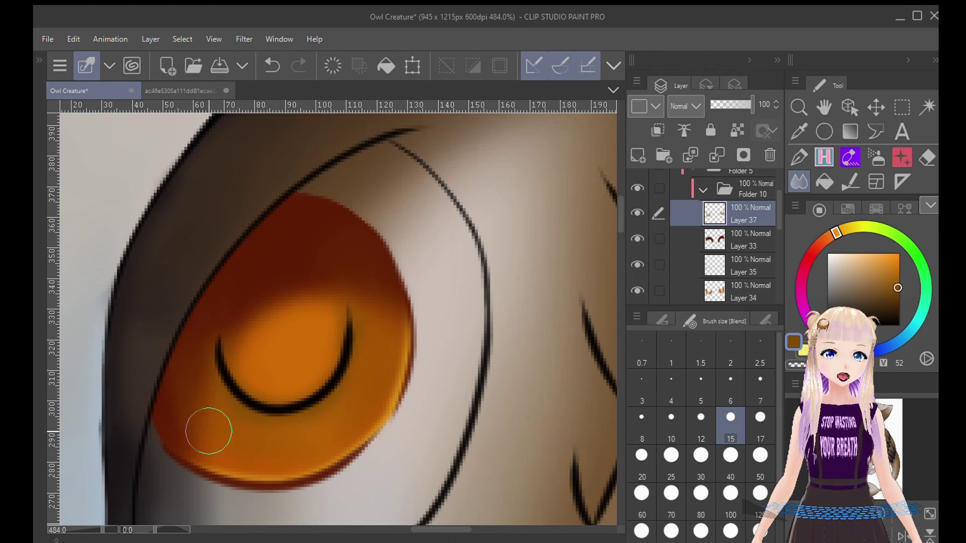
- Move Layer 37 below the highlight layer, and airbrush red-orange sampled from the photo onto both irises on a new layer with Soft at size 15
left_click_drag(756, 206, 742, 270)
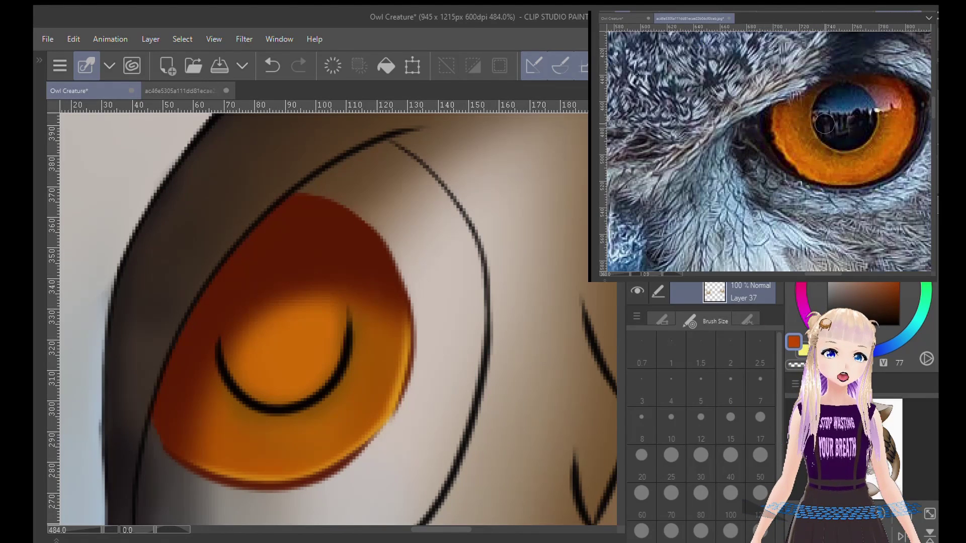
left_click(876, 157)
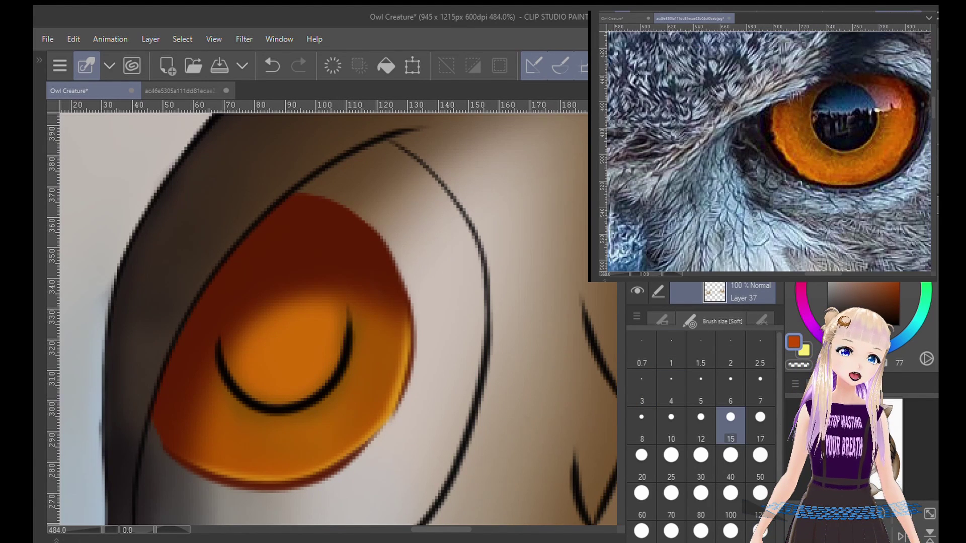
mouse_move(342, 307)
left_mouse_down()
mouse_move(323, 340)
mouse_move(237, 371)
mouse_move(324, 388)
mouse_move(371, 418)
left_mouse_up()
left_click_drag(189, 371, 231, 468)
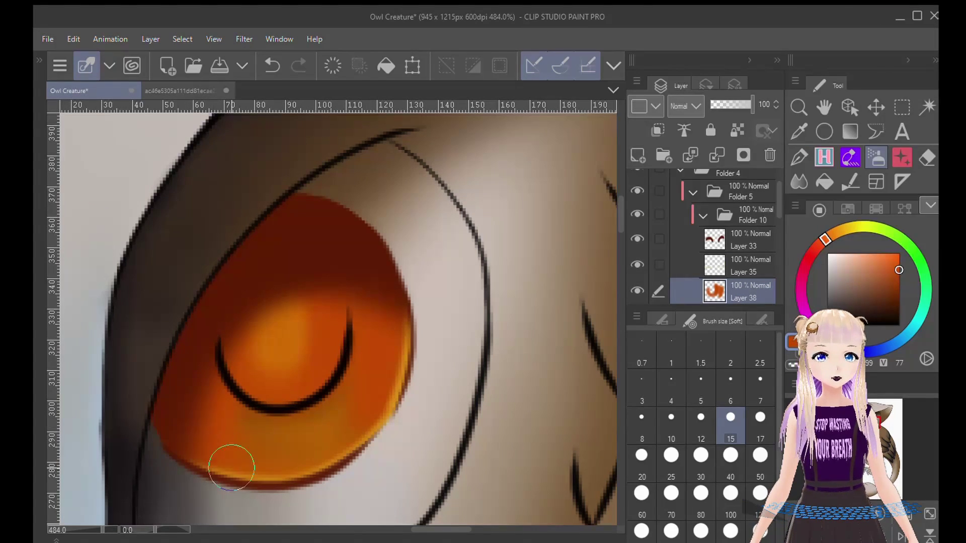
left_click_drag(344, 417, 603, 347)
mouse_move(301, 273)
left_mouse_down()
mouse_move(316, 349)
mouse_move(384, 348)
mouse_move(364, 355)
mouse_move(402, 340)
left_mouse_up()
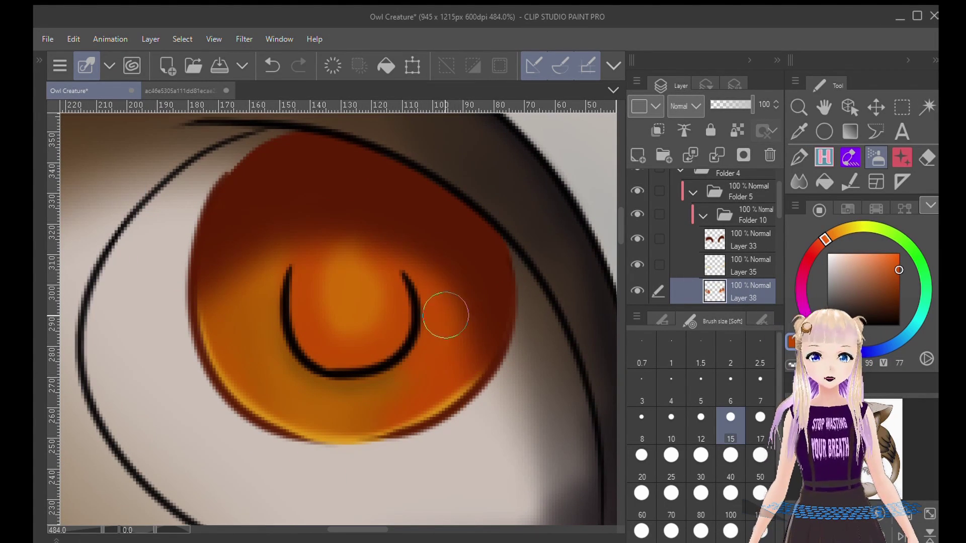
- Smooth the red-orange patches into both irises with Blend at size 15
key("j")
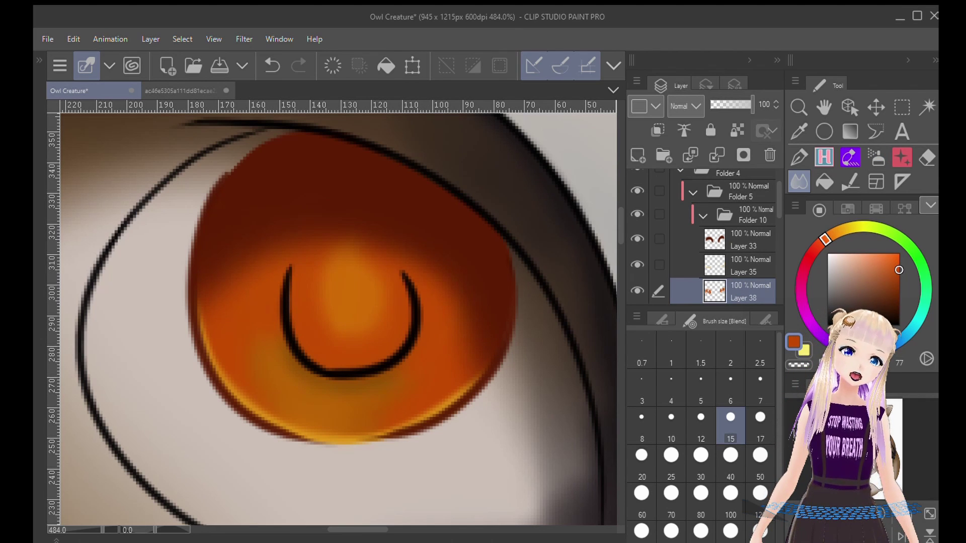
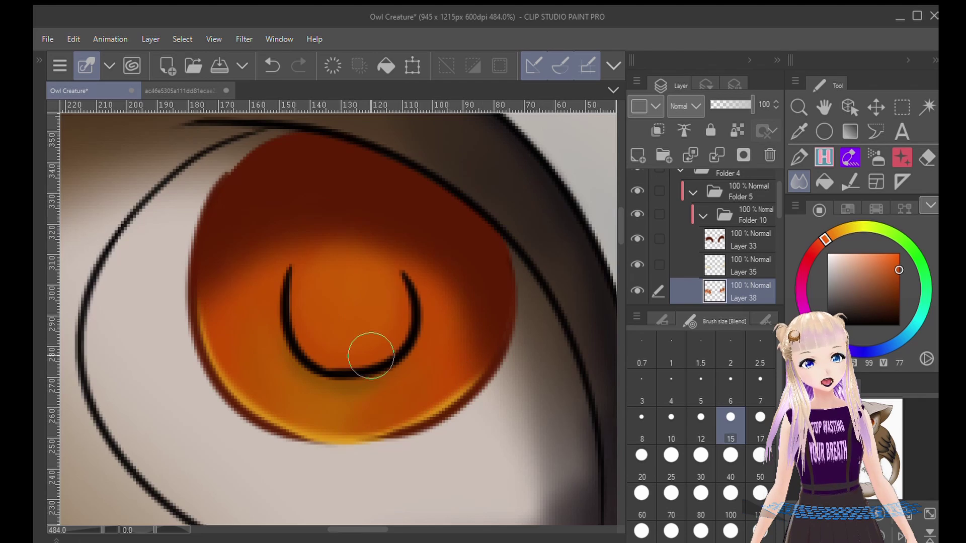
key("h")
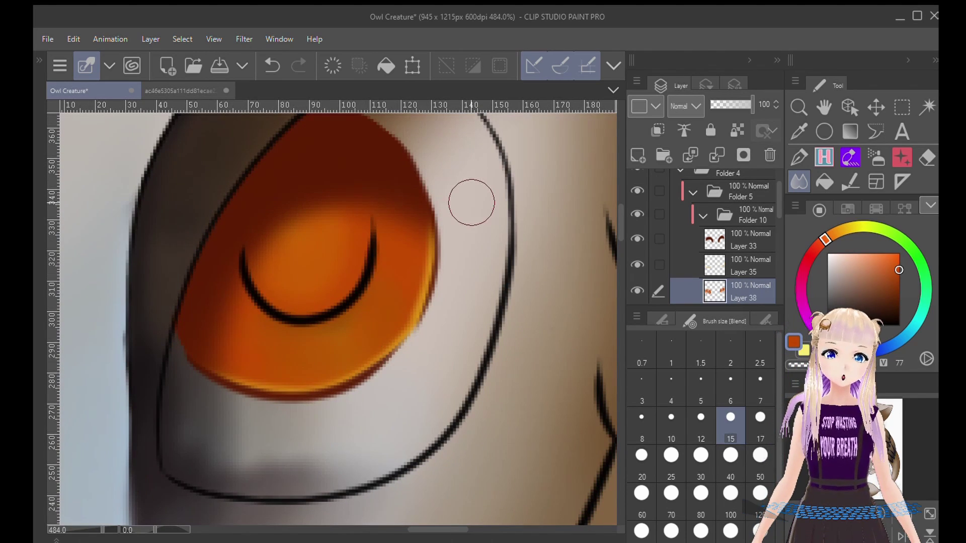
scroll(456, 311, "down", 4)
- Sample the base iris orange with the shading folder hidden, show it again, and add a layer above the red-orange one for the Soft airbrush
left_click(638, 215)
left_click(399, 282, "alt")
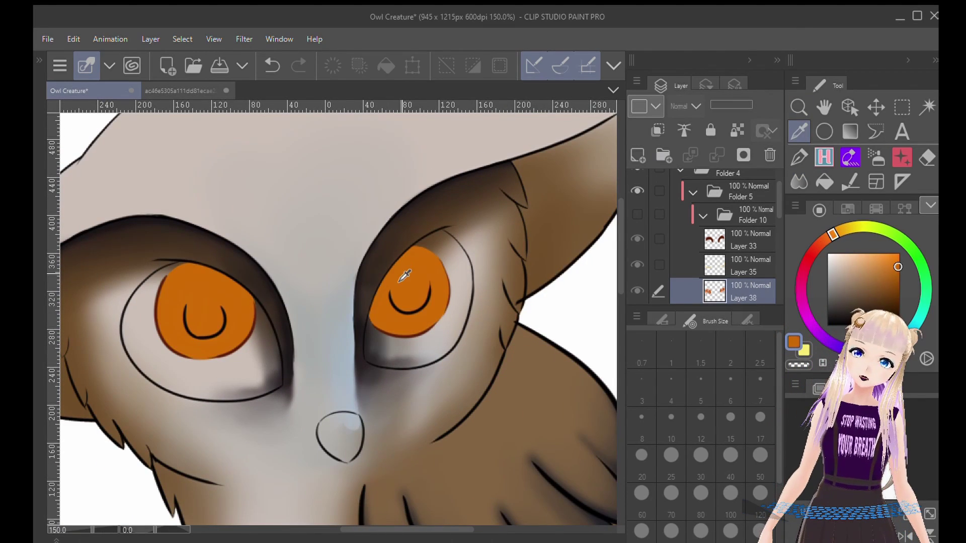
left_click(637, 214)
scroll(394, 306, "up", 4)
key("ctrl+shift+n")
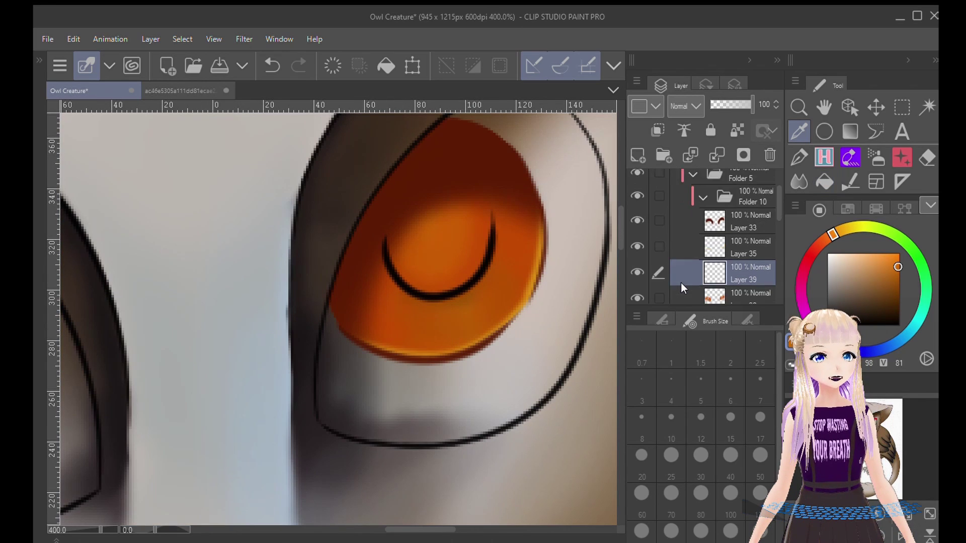
scroll(680, 283, "down", 2)
left_click(871, 157)
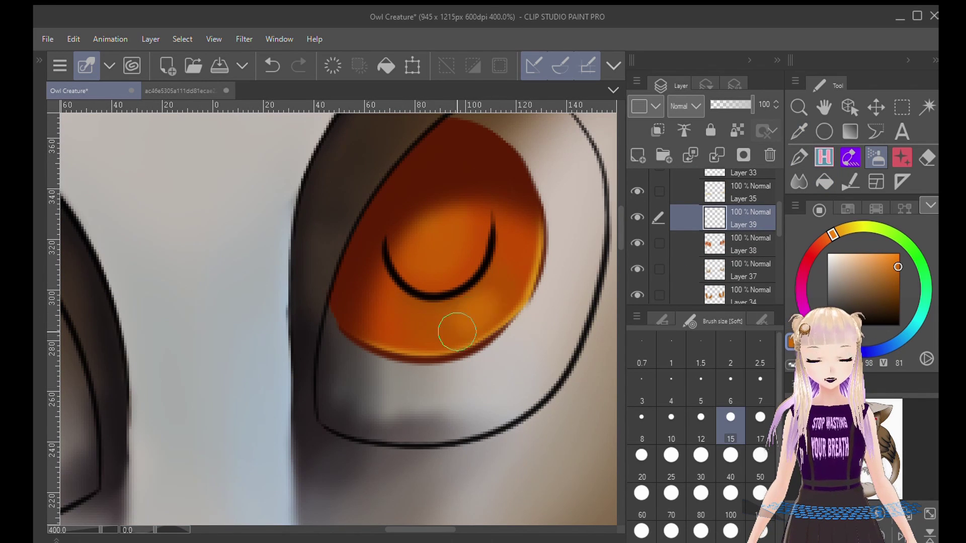
- Airbrush the sampled orange onto the lower part of both irises at size 15, and soften it with Blend
left_click_drag(457, 331, 532, 277)
left_click_drag(221, 297, 529, 281)
left_click_drag(212, 374, 170, 373)
key("j")
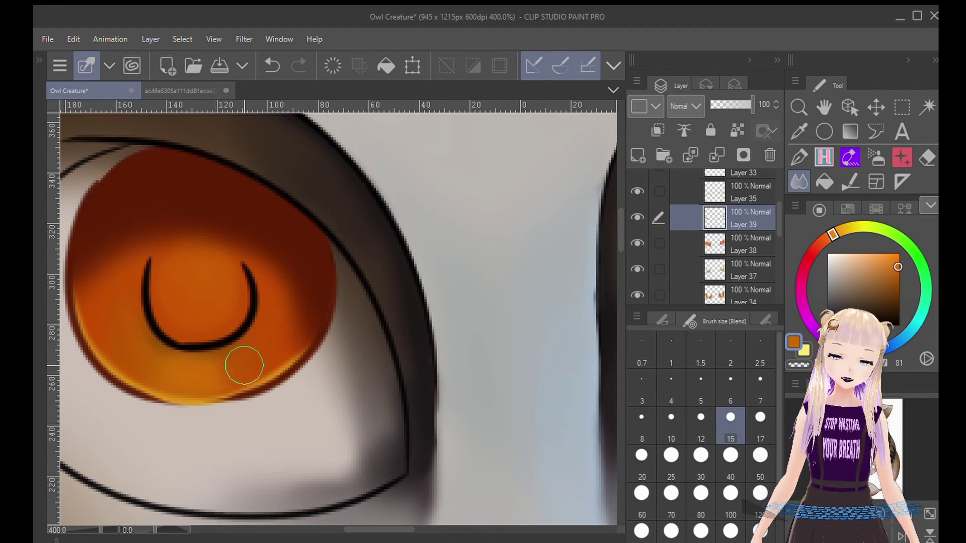
scroll(326, 309, "right", 5)
scroll(433, 328, "down", 3)
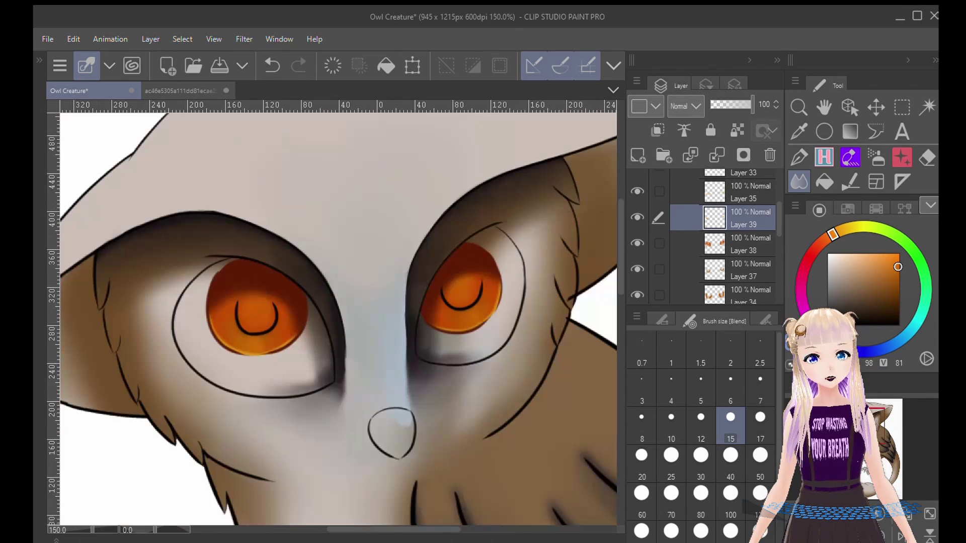
- Sample the iris's dark red, add a Color burn layer above Layer 33, and shade one iris's upper rim and sides with Soft at size 30
left_click(799, 132)
left_click(458, 273)
scroll(717, 240, "up", 3)
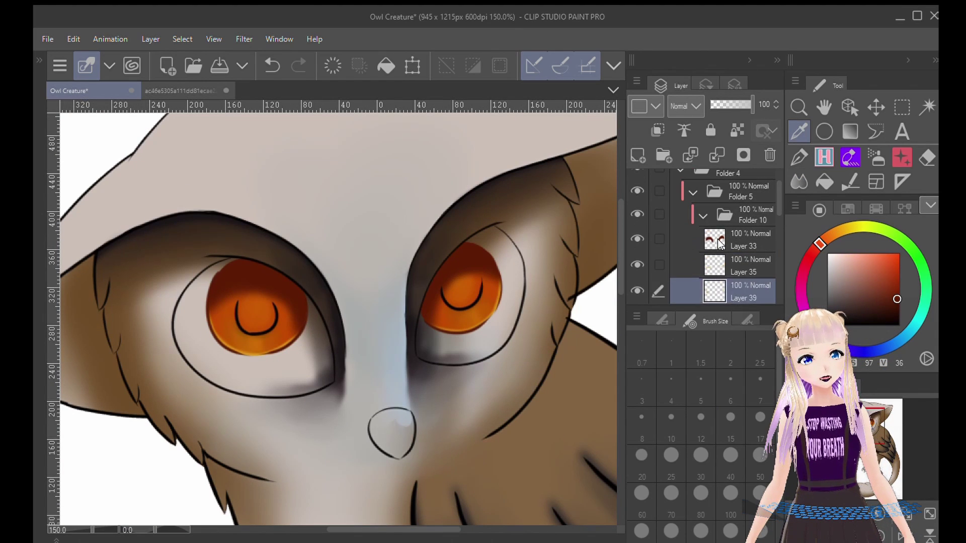
left_click(716, 240)
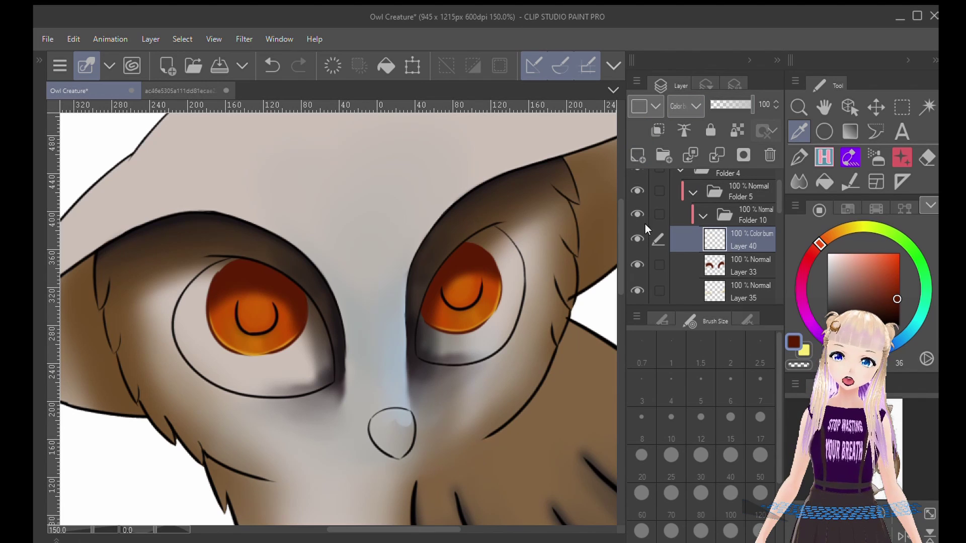
left_click(877, 157)
scroll(479, 265, "up", 3)
left_click(700, 464)
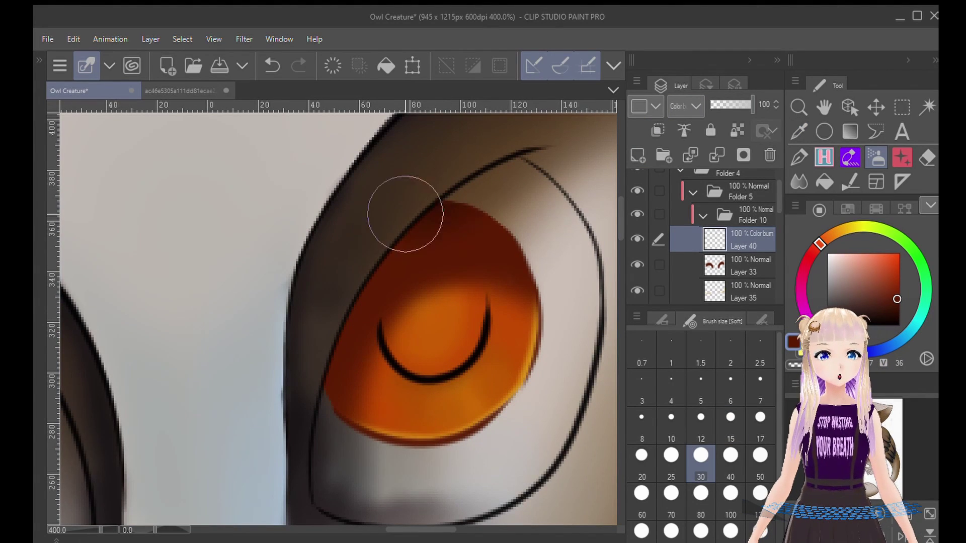
mouse_move(404, 215)
left_mouse_down()
mouse_move(537, 286)
mouse_move(553, 358)
mouse_move(535, 234)
mouse_move(318, 373)
mouse_move(471, 209)
mouse_move(449, 477)
mouse_move(396, 454)
left_mouse_up()
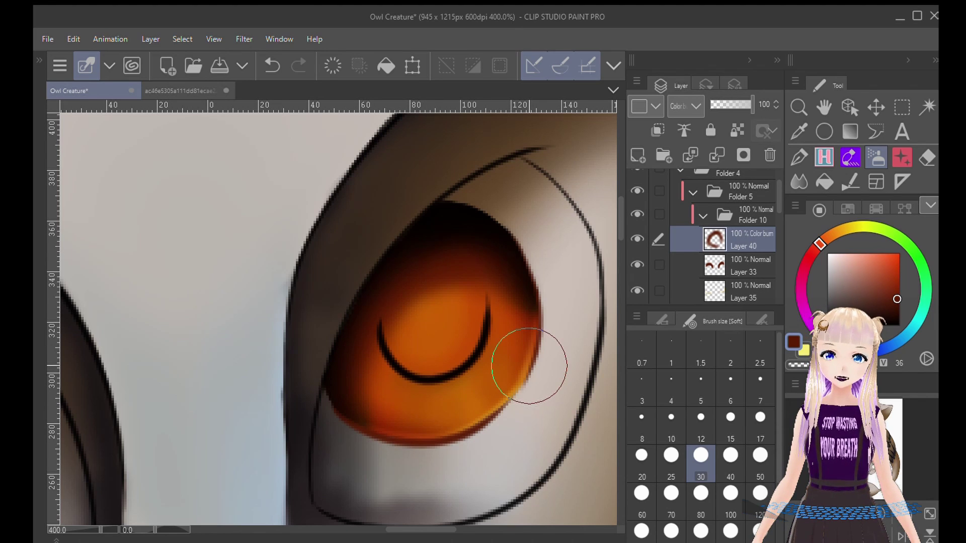
- Shade around the inside of both pupil outlines on the Color burn layer with the Soft airbrush at size 15
key("bracketleft")
key("bracketleft")
key("bracketleft")
key("bracketleft")
mouse_move(416, 250)
left_mouse_down()
mouse_move(414, 274)
mouse_move(479, 282)
mouse_move(402, 345)
mouse_move(412, 362)
mouse_move(472, 327)
left_mouse_up()
left_click_drag(101, 327, 583, 315)
mouse_move(330, 361)
left_mouse_down()
mouse_move(349, 320)
mouse_move(360, 405)
mouse_move(399, 352)
mouse_move(359, 335)
left_mouse_up()
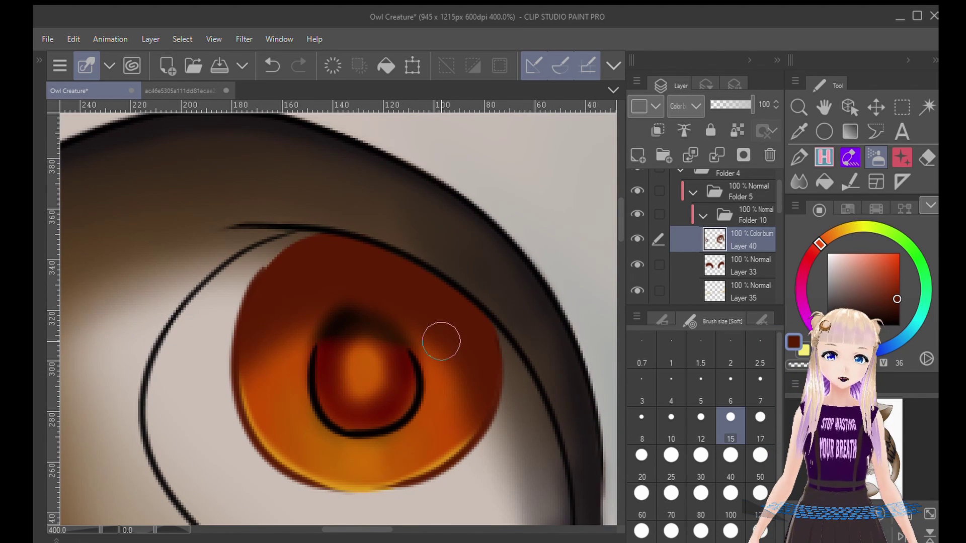
- Darken the upper half and sides of the other eye's iris with the Soft airbrush at size 30
key("bracketright")
key("bracketright")
key("bracketright")
key("bracketright")
mouse_move(278, 248)
left_mouse_down()
mouse_move(298, 242)
mouse_move(474, 293)
mouse_move(482, 453)
left_mouse_up()
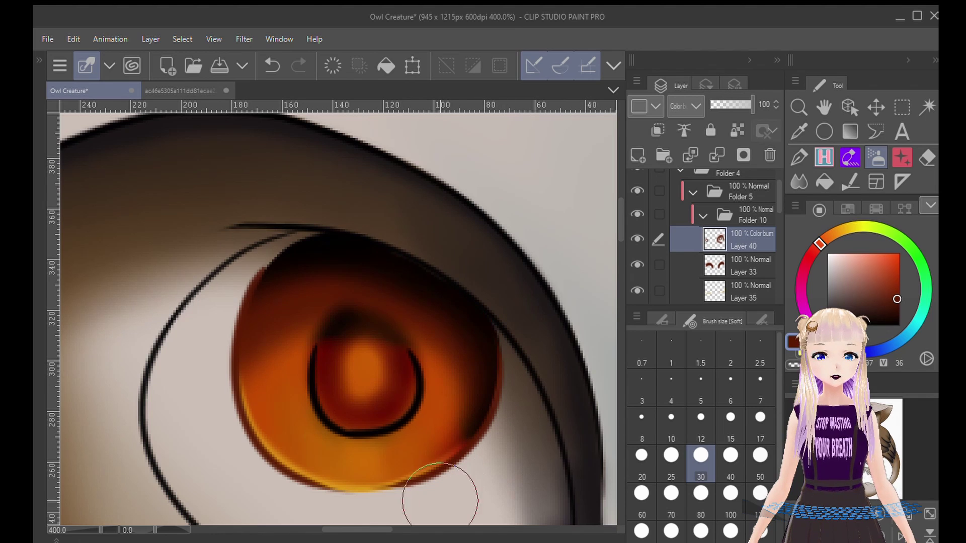
mouse_move(429, 276)
left_mouse_down()
mouse_move(257, 291)
mouse_move(328, 241)
mouse_move(390, 269)
left_mouse_up()
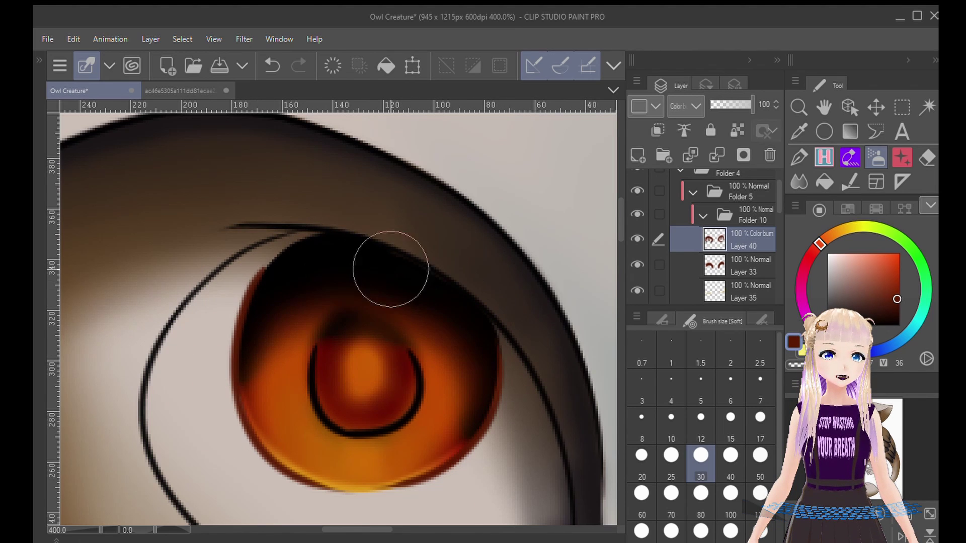
left_click_drag(577, 370, 631, 351)
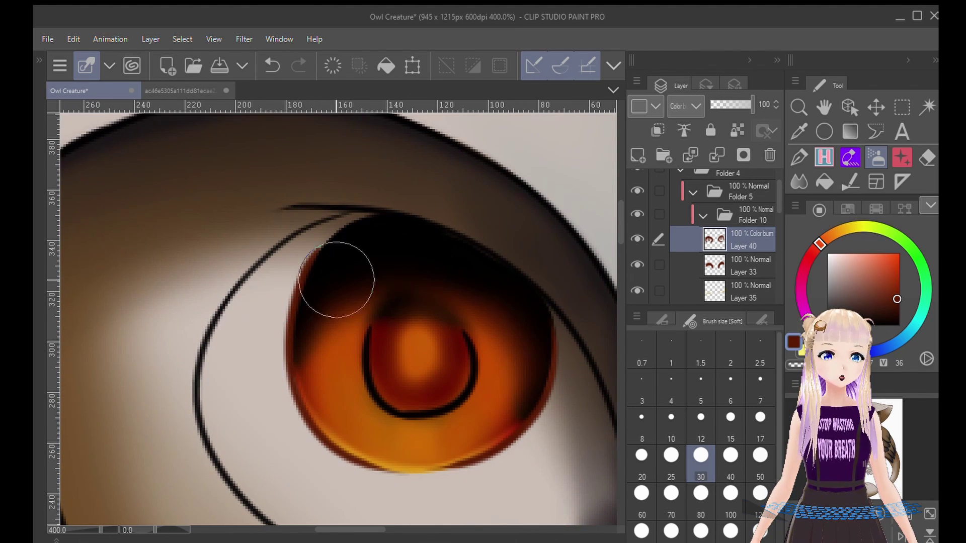
left_click_drag(371, 410, 258, 415)
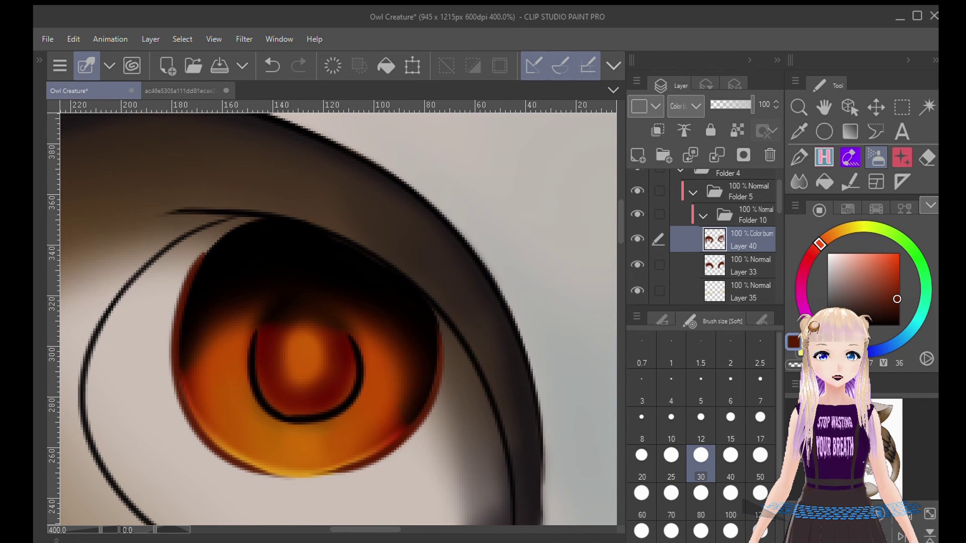
- Set the Color burn layer's opacity to 65%, and smooth the shading inside both pupils with Blend at size 12
type("65")
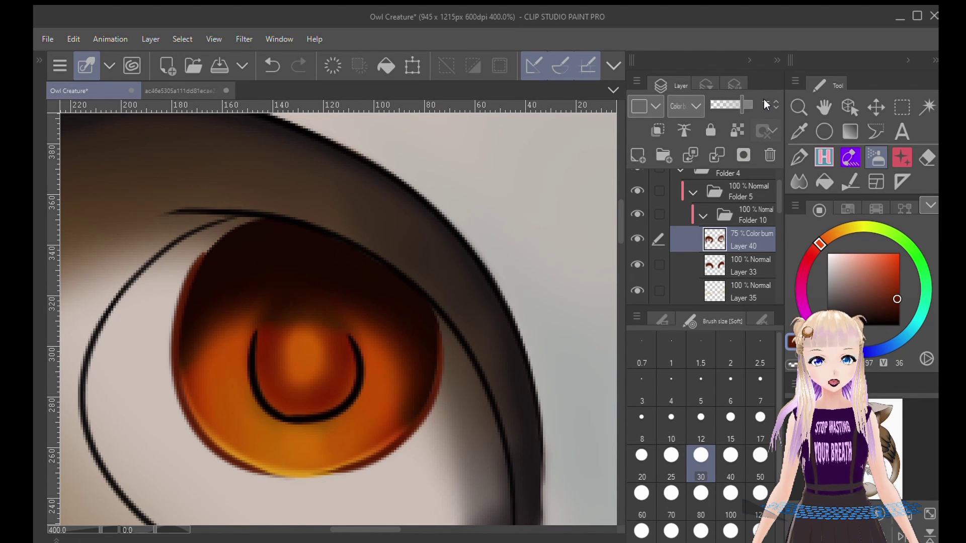
key("Return")
key("j")
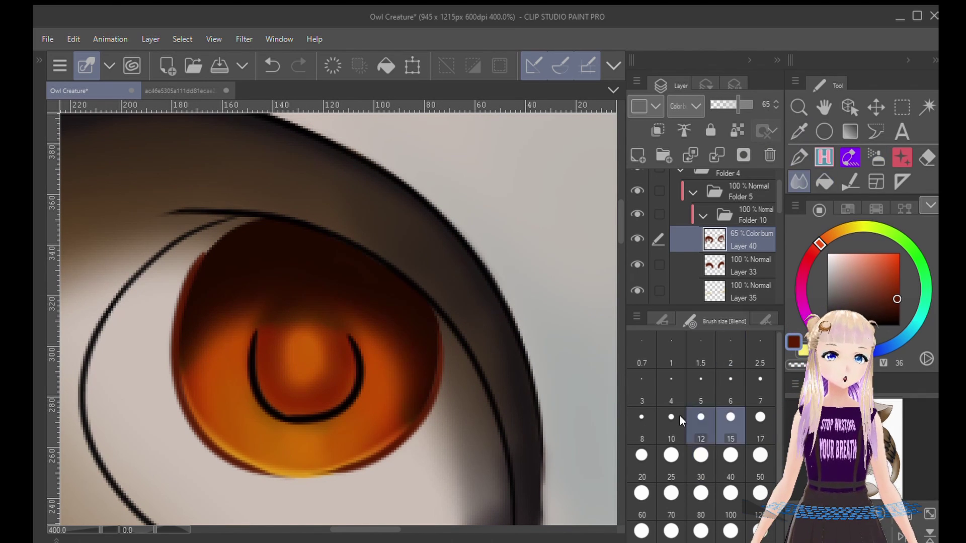
left_click(695, 421)
left_click_drag(297, 347, 300, 329)
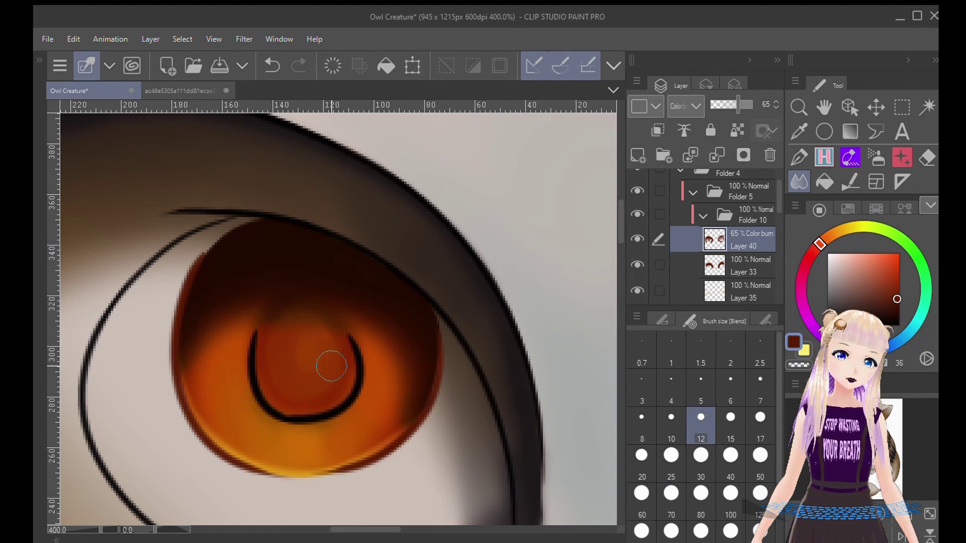
left_click_drag(598, 291, 38, 301)
mouse_move(293, 275)
left_mouse_down()
mouse_move(270, 281)
mouse_move(308, 260)
left_mouse_up()
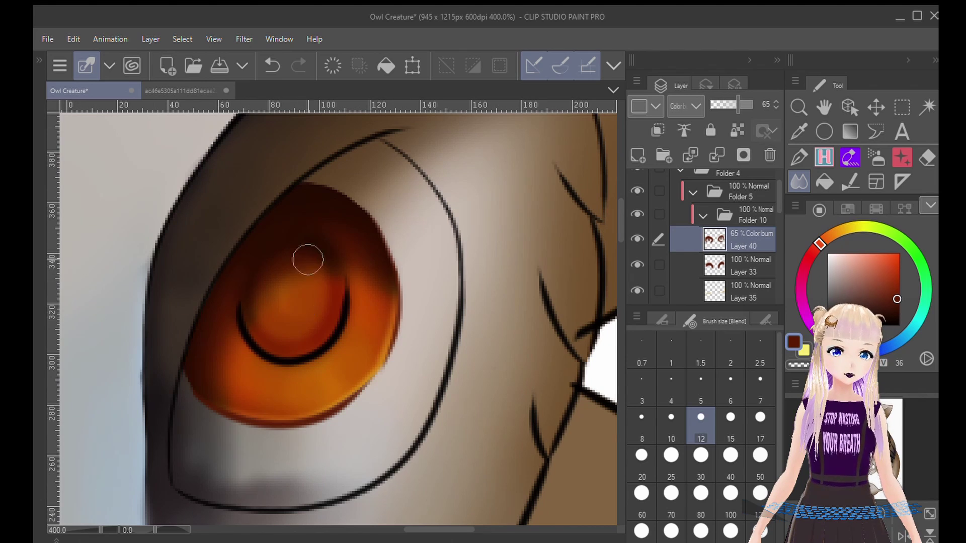
- Check the eye in the owl reference photo, set the new top layer to Add (Glow), and choose a vivid orange
key("ctrl+alt+0")
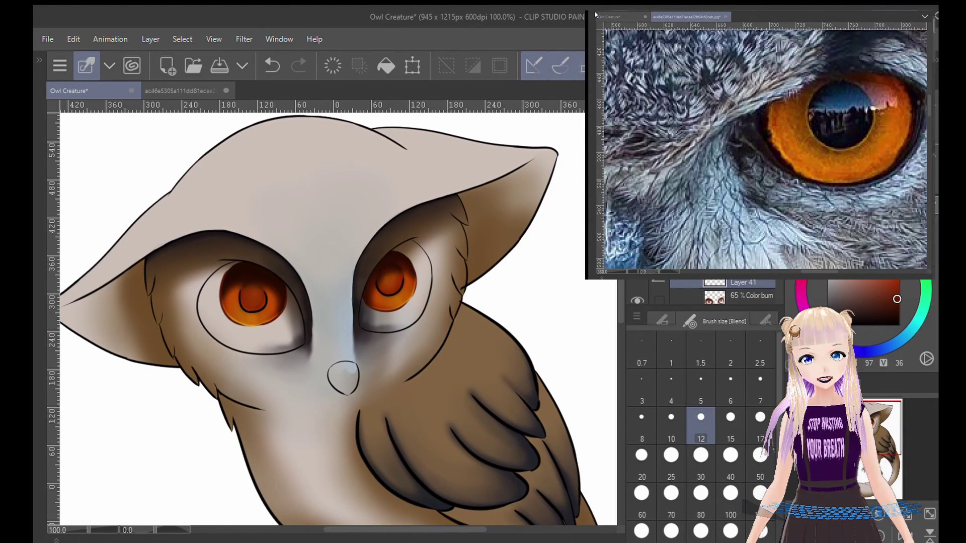
key("alt+Tab")
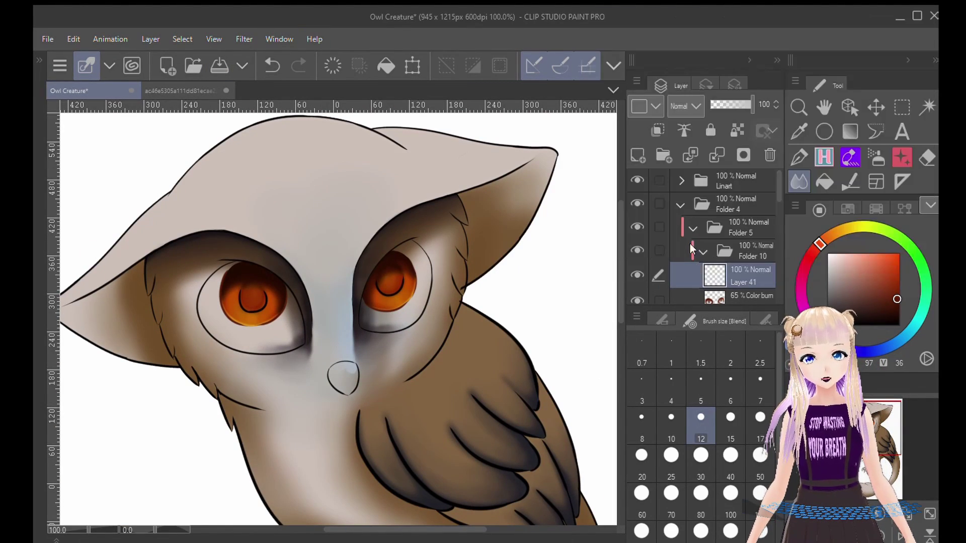
left_click(690, 330)
left_click(837, 227)
left_click(828, 237)
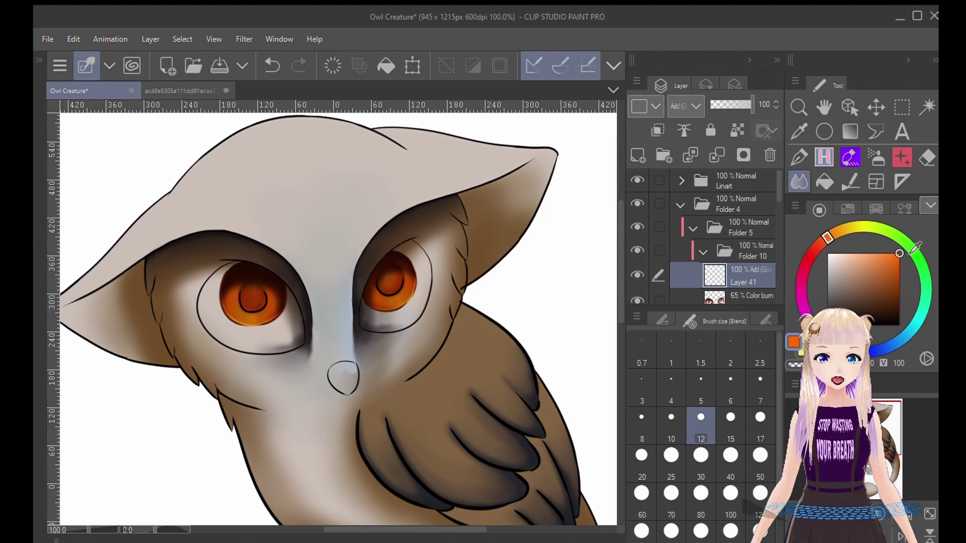
- Airbrush a glowing orange highlight below the pupil of one iris with a reduced Soft brush on the Add (Glow) layer
scroll(214, 316, "up", 8)
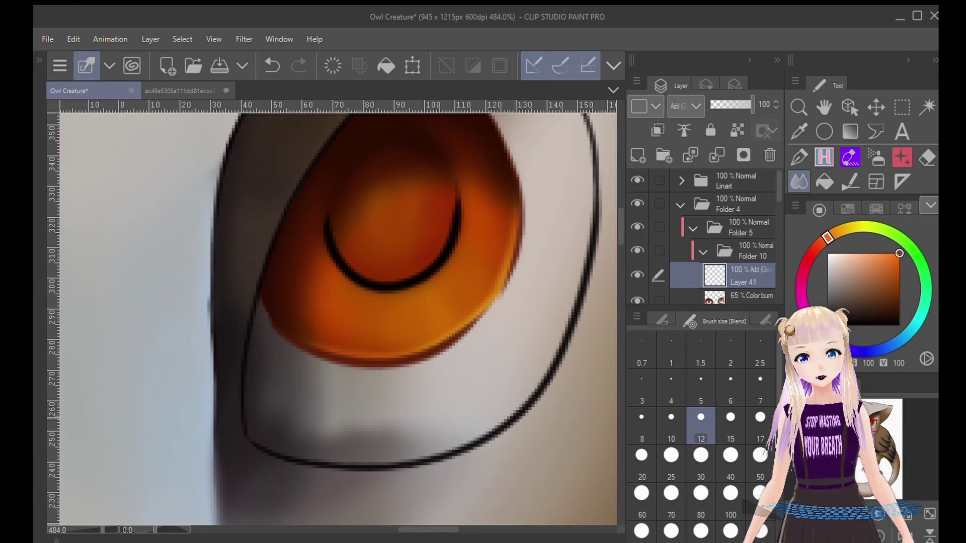
left_click(701, 388)
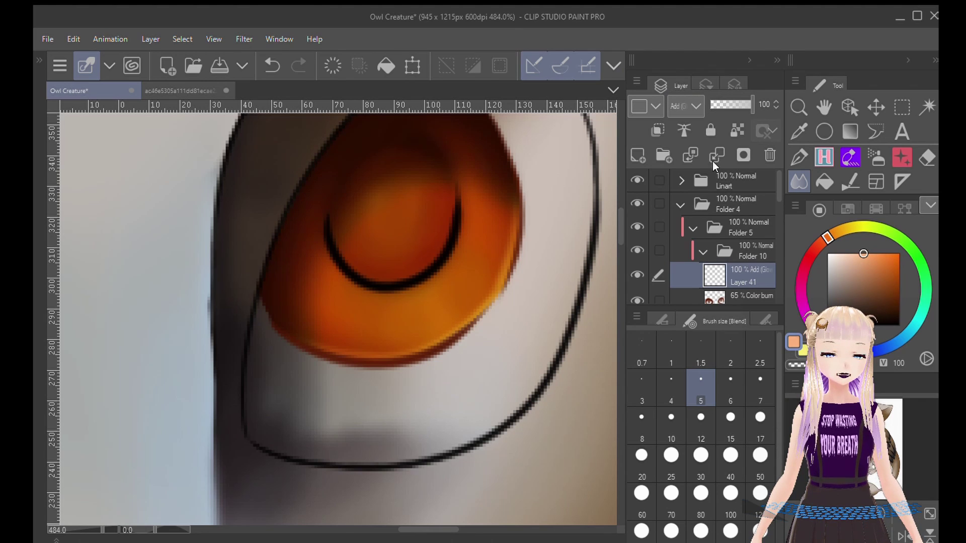
left_click(866, 157)
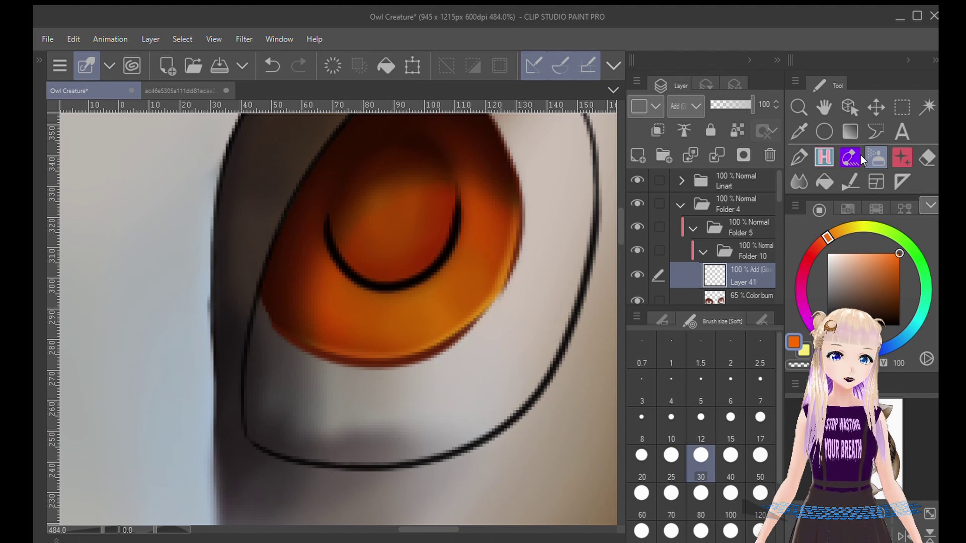
key("bracketleft")
key("bracketleft")
key("bracketleft")
key("bracketleft")
key("bracketleft")
key("bracketleft")
key("bracketleft")
mouse_move(426, 294)
left_mouse_down()
mouse_move(459, 309)
mouse_move(416, 338)
mouse_move(509, 289)
left_mouse_up()
- Blend the glowing highlight into the surrounding iris with Blend at size 12
left_click(800, 182)
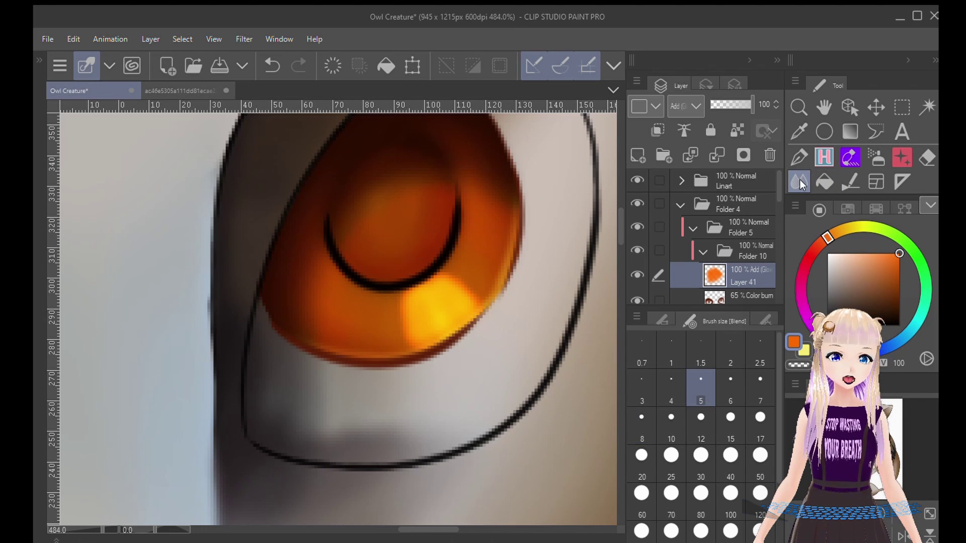
key("bracketright")
key("bracketright")
key("bracketright")
key("bracketright")
key("bracketright")
key("bracketright")
key("bracketright")
key("bracketright")
key("bracketleft")
key("bracketleft")
key("bracketleft")
mouse_move(484, 283)
left_mouse_down()
mouse_move(478, 260)
mouse_move(476, 291)
mouse_move(449, 278)
mouse_move(408, 302)
mouse_move(413, 343)
mouse_move(432, 329)
mouse_move(443, 355)
mouse_move(395, 339)
mouse_move(380, 300)
left_mouse_up()
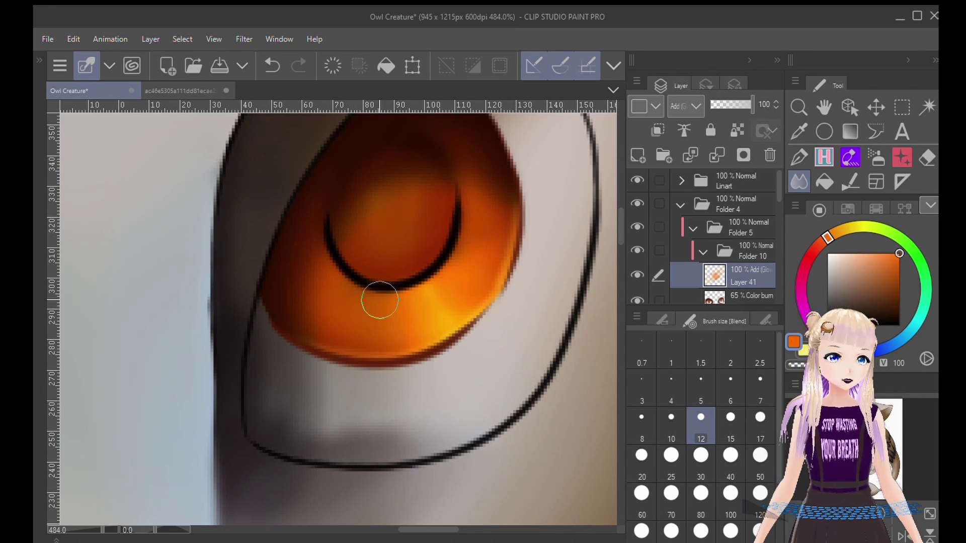
- Airbrush a matching orange glow below the other eye's pupil, and soften it with Blend at size 12
left_click_drag(101, 282, 740, 244)
left_click(876, 158)
mouse_move(376, 351)
left_mouse_down()
mouse_move(364, 400)
mouse_move(363, 343)
mouse_move(403, 403)
left_mouse_up()
key("j")
mouse_move(405, 340)
left_mouse_down()
mouse_move(442, 370)
mouse_move(357, 341)
mouse_move(342, 382)
mouse_move(333, 342)
mouse_move(313, 326)
left_mouse_up()
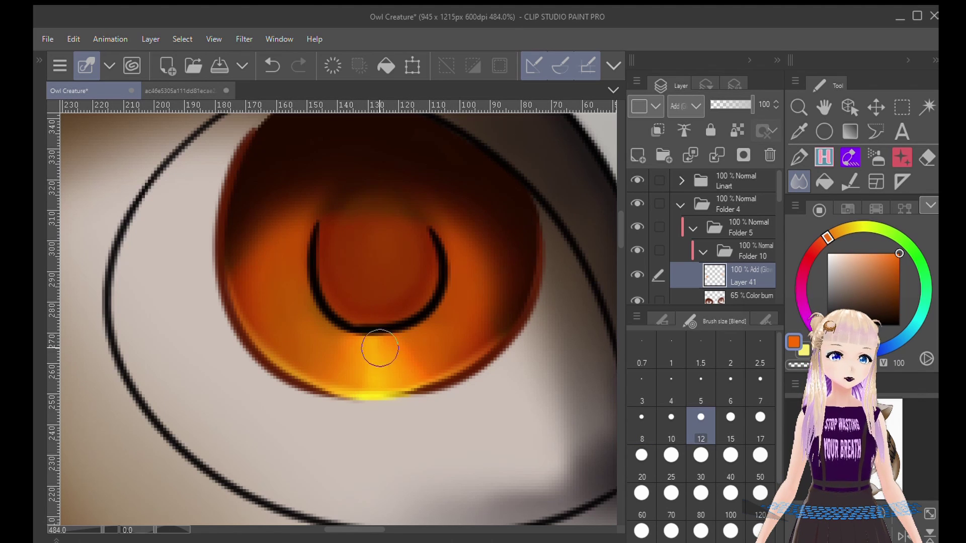
scroll(472, 315, "down", 6)
left_click_drag(473, 314, 381, 321)
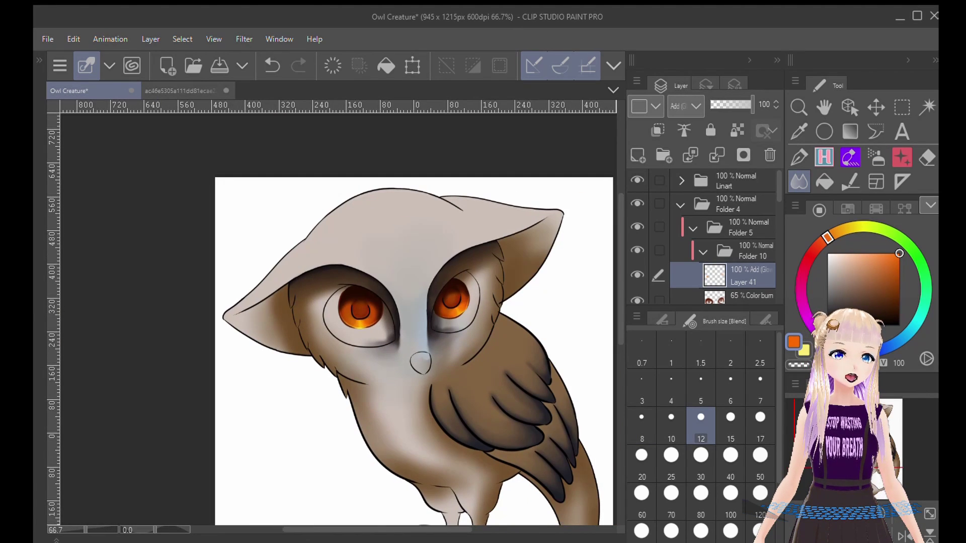
- Choose a dark red on a new Color burn layer, and paint a thick U-shaped arc inside one pupil outline with the H 2 brush at size 8
scroll(468, 299, "up", 5)
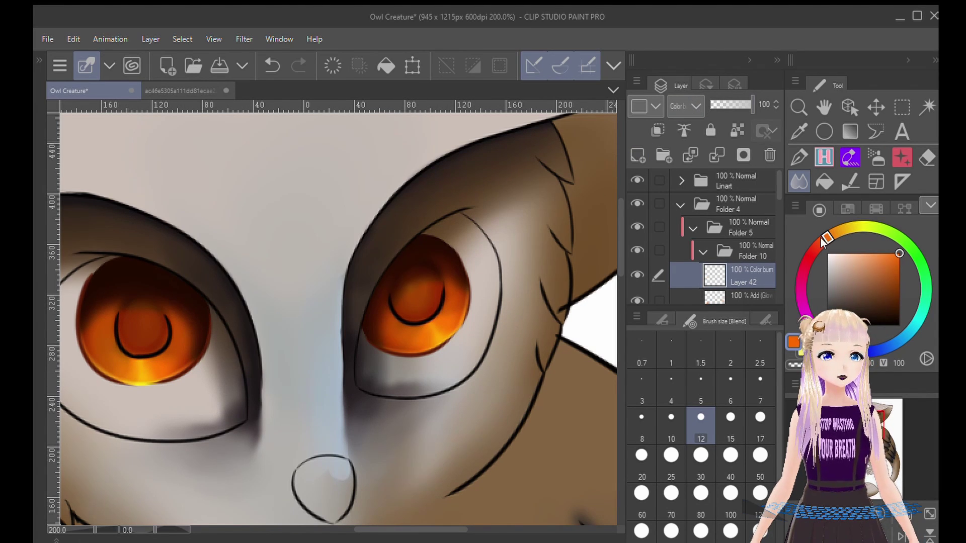
left_click_drag(821, 239, 817, 247)
scroll(424, 286, "up", 6)
left_click(825, 158)
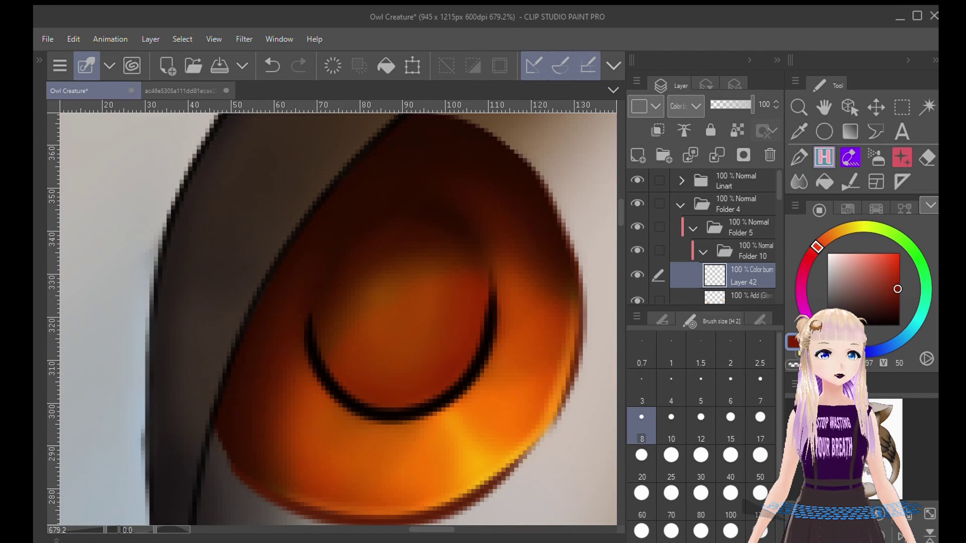
mouse_move(323, 312)
left_mouse_down()
mouse_move(353, 387)
mouse_move(430, 387)
mouse_move(481, 266)
left_mouse_up()
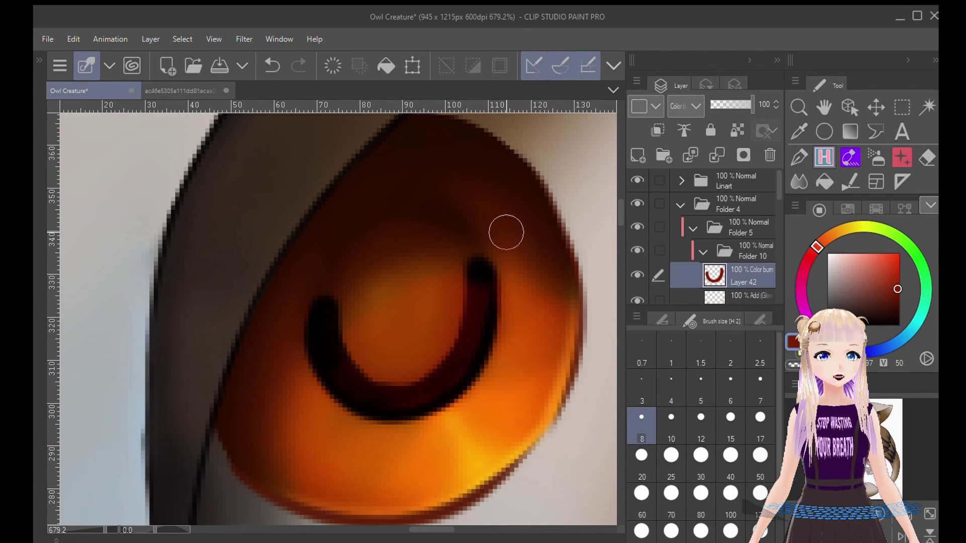
- Lower the Color burn layer's opacity to 50% and blend its dark red shading inside the right-hand eye's pupil
left_click(732, 104)
left_click(800, 181)
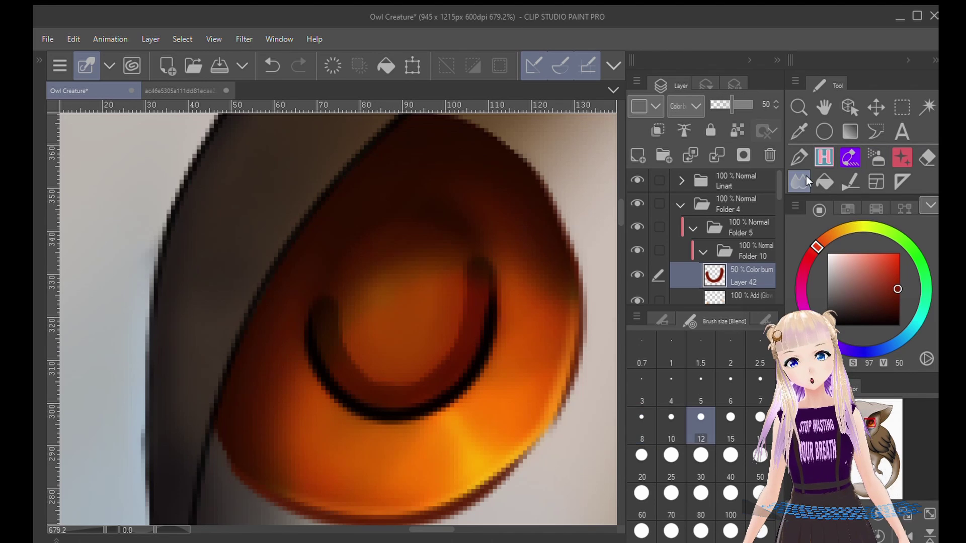
mouse_move(342, 293)
left_mouse_down()
mouse_move(343, 346)
mouse_move(395, 369)
mouse_move(437, 321)
mouse_move(443, 264)
mouse_move(461, 304)
left_mouse_up()
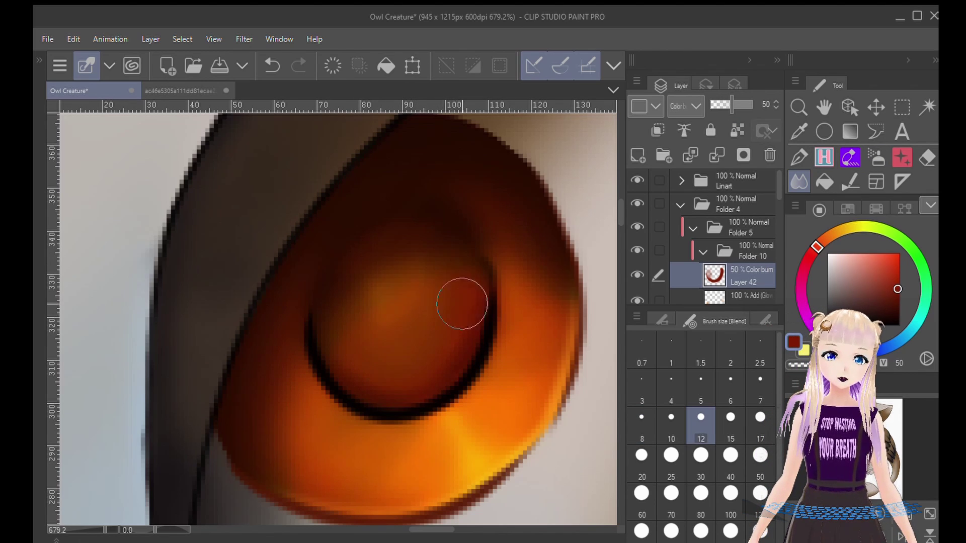
- Airbrush dark red shading inside the left-hand eye's pupil outline on the Color burn layer and blend it smooth
left_click_drag(468, 201, 528, 194)
left_click_drag(151, 251, 599, 206)
left_click(877, 158)
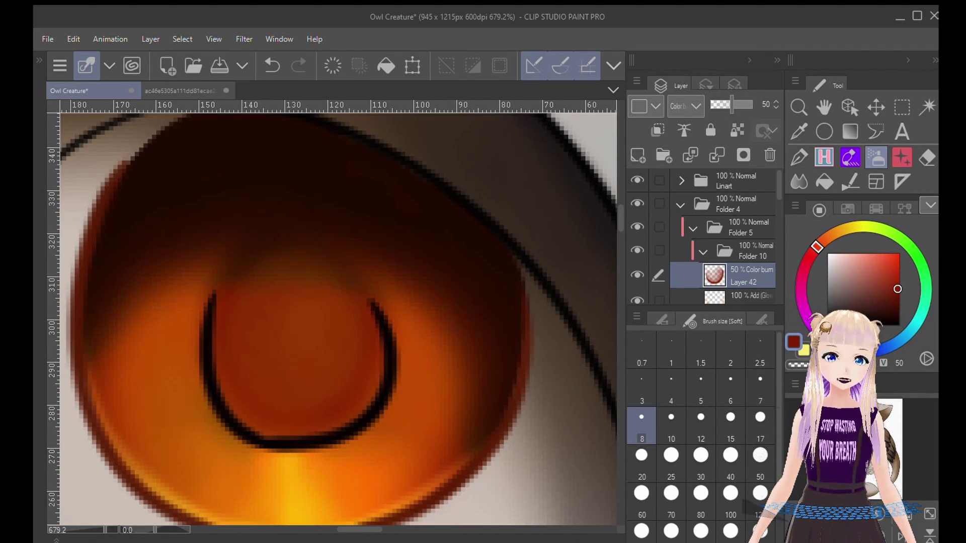
mouse_move(231, 300)
left_mouse_down()
mouse_move(224, 391)
mouse_move(351, 410)
mouse_move(373, 351)
mouse_move(373, 306)
left_mouse_up()
key("j")
mouse_move(255, 313)
left_mouse_down()
mouse_move(287, 394)
mouse_move(338, 378)
mouse_move(343, 341)
mouse_move(355, 369)
left_mouse_up()
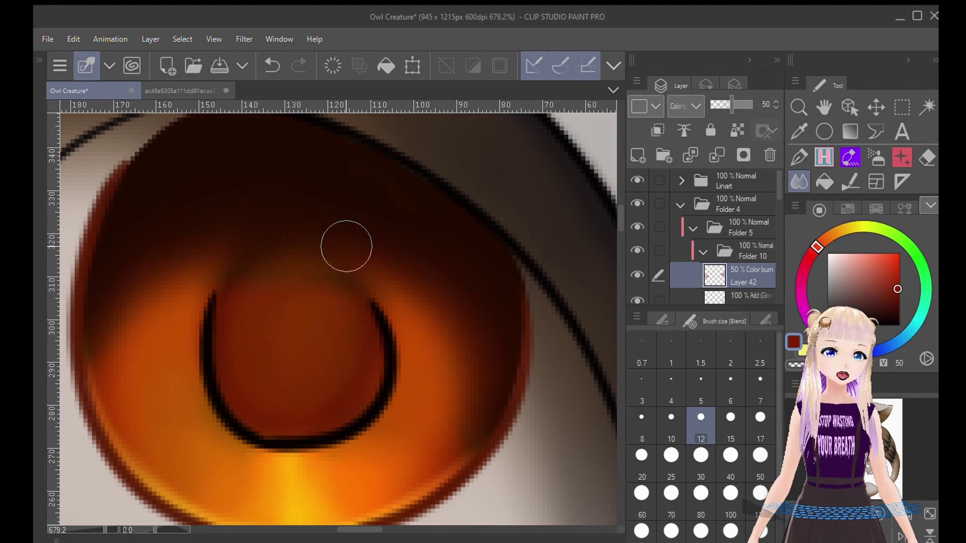
- Add a new Normal layer and airbrush dark red along the inside of both eyes' pupil outlines at brush size 8
key("ctrl+shift+h")
scroll(346, 246, "down", 4)
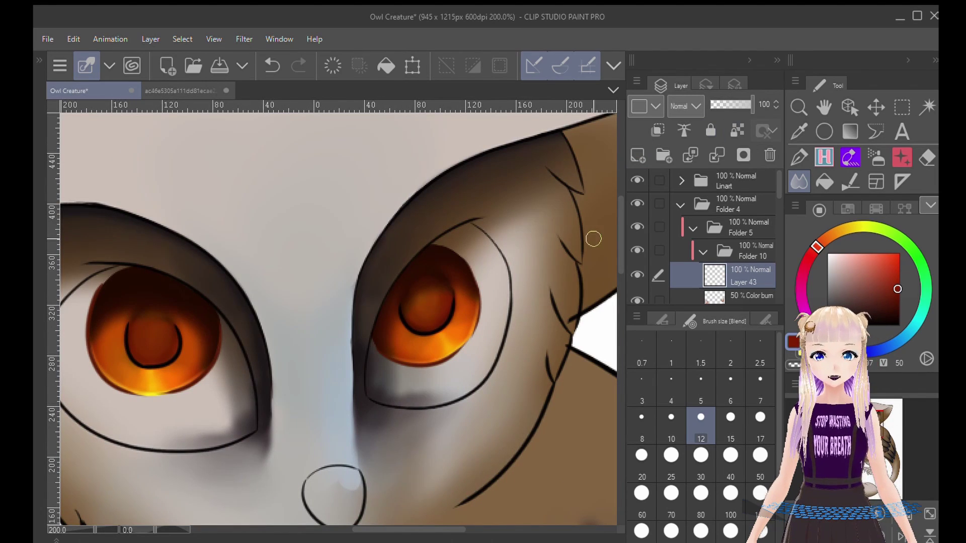
scroll(420, 310, "up", 4)
key("bracketleft")
key("bracketleft")
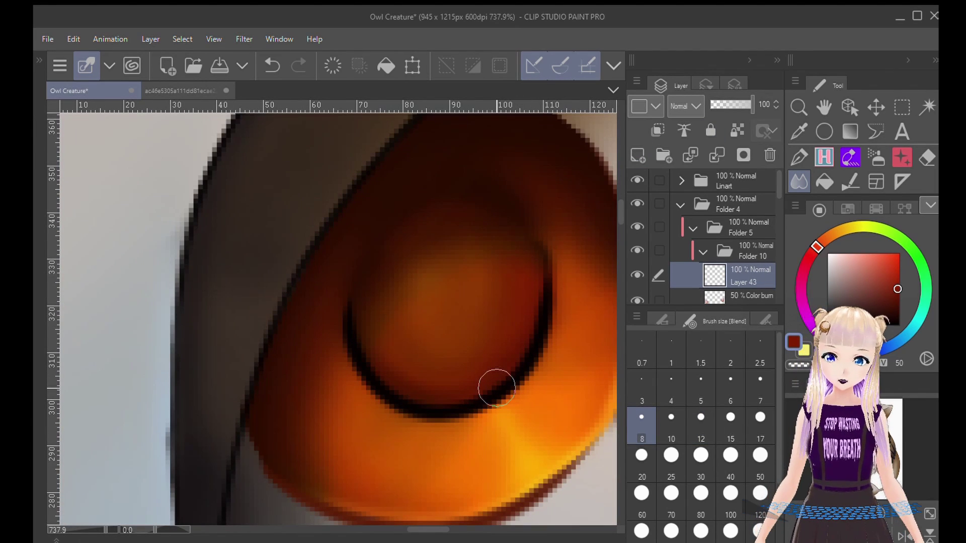
key("b")
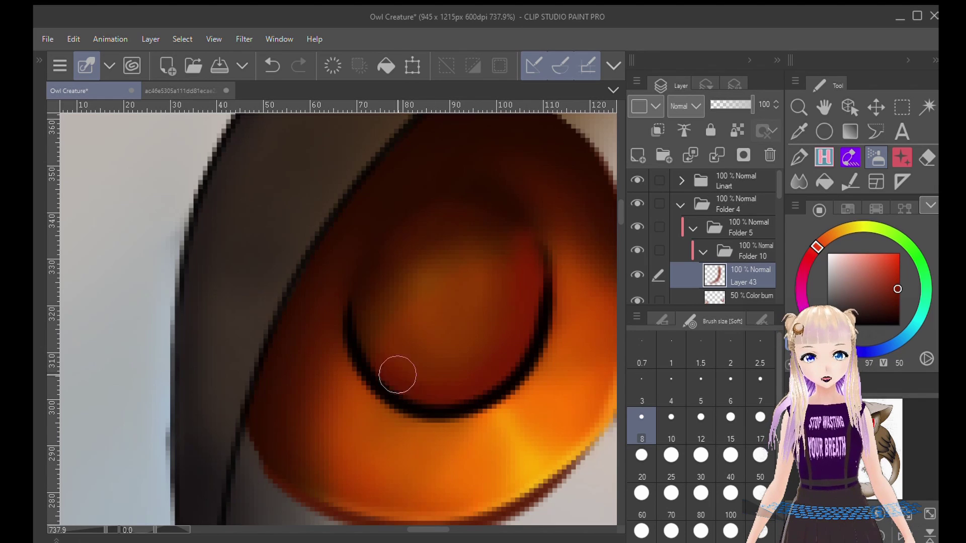
left_click_drag(156, 322, 583, 312)
left_click_drag(161, 402, 586, 297)
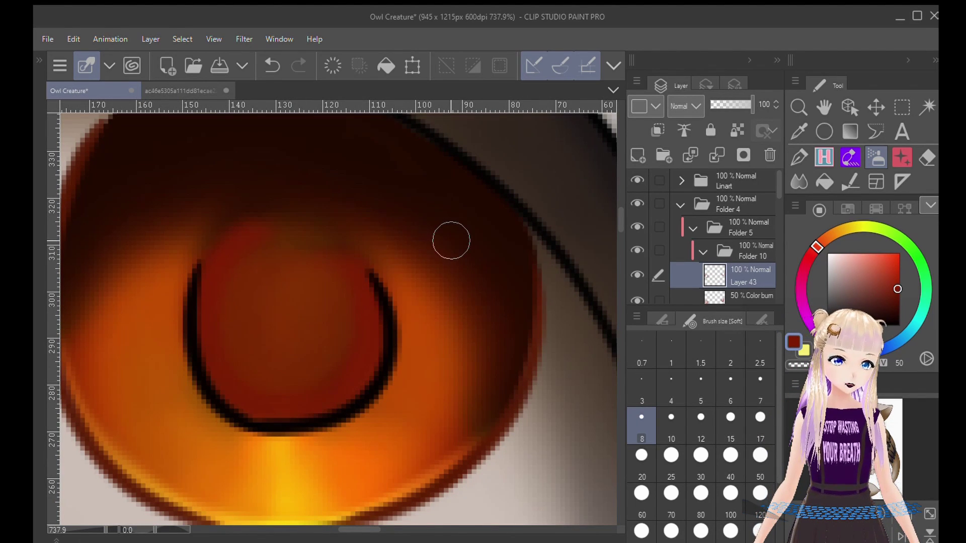
- Move the new pupil shading layer below the Color burn layer and blend the red shading in both pupils
scroll(727, 230, "down", 2)
left_click_drag(727, 231, 734, 267)
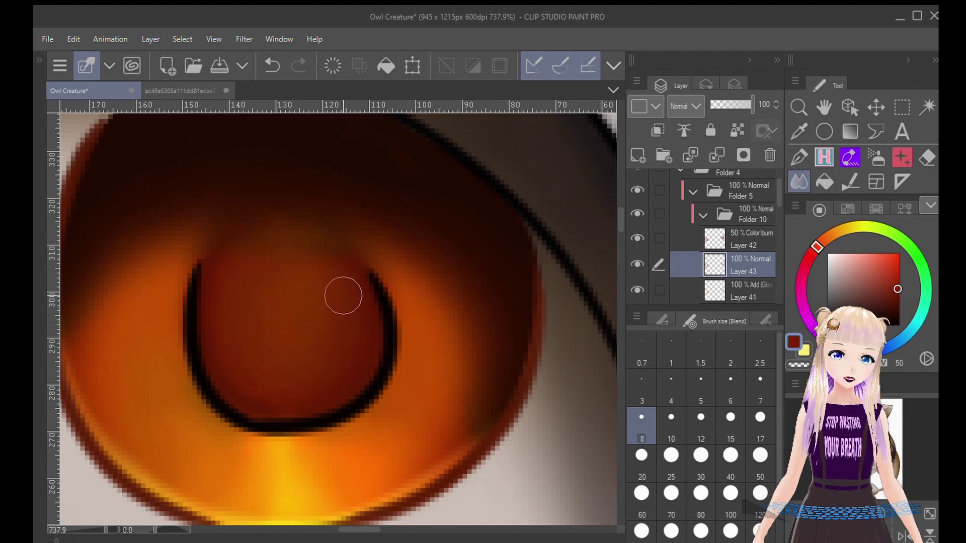
key("h")
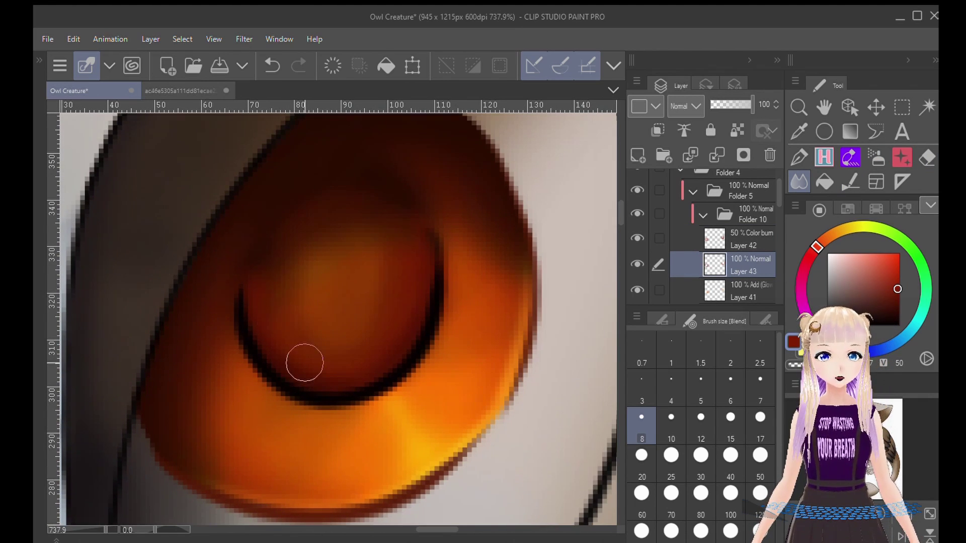
- Add a Glow dodge layer above the Color burn layer and paint dark red on the right-hand eye's iris side and pupil centre
scroll(406, 234, "down", 5)
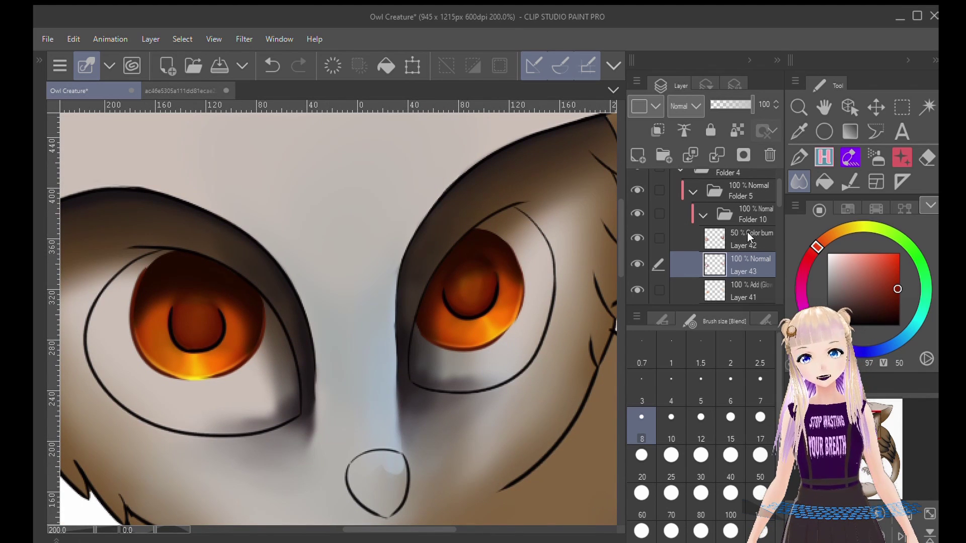
left_click(748, 236)
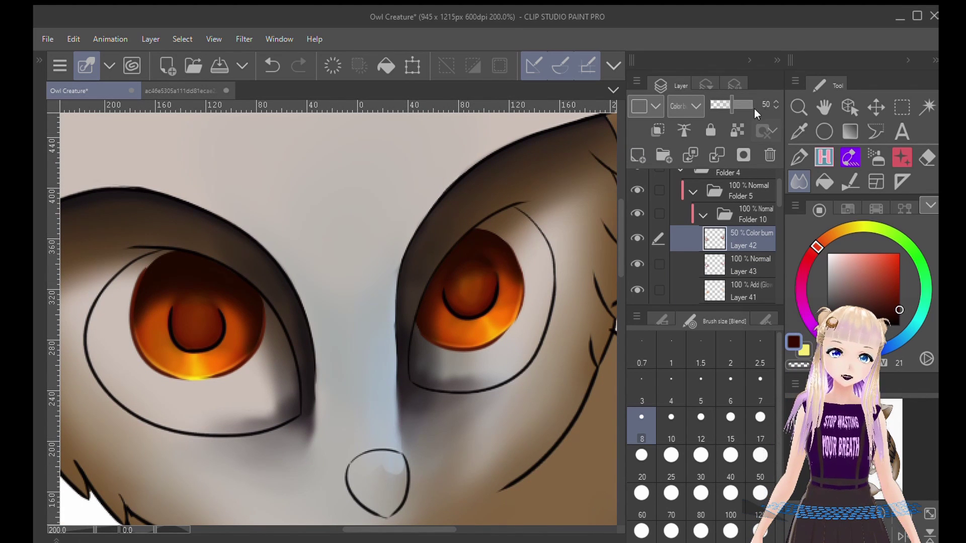
left_click(638, 155)
scroll(463, 285, "up", 5)
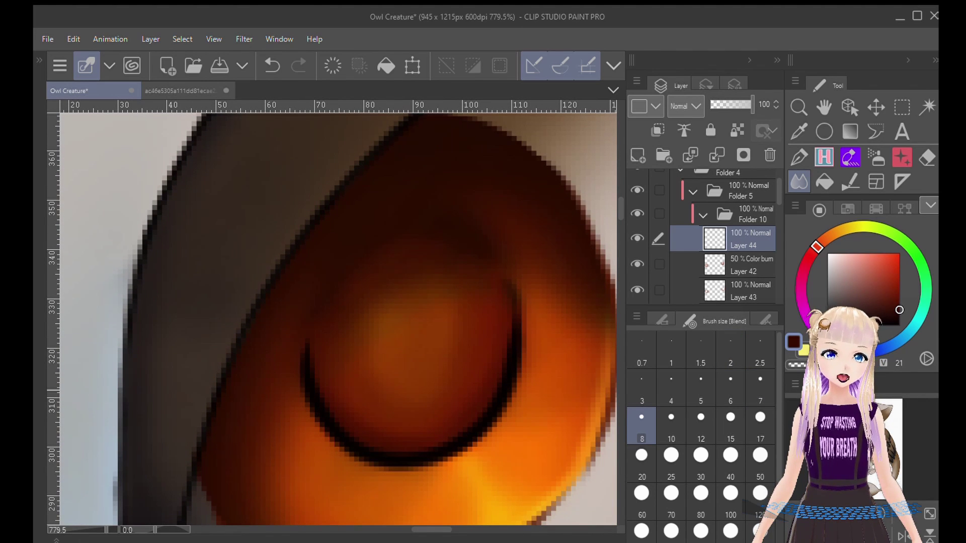
left_click_drag(428, 327, 341, 298)
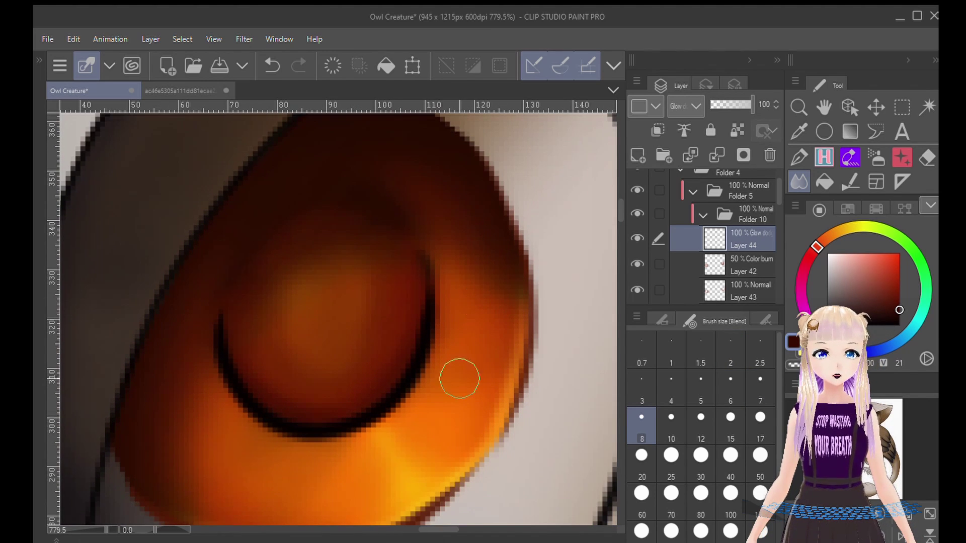
left_click(824, 157)
left_click_drag(475, 331, 472, 250)
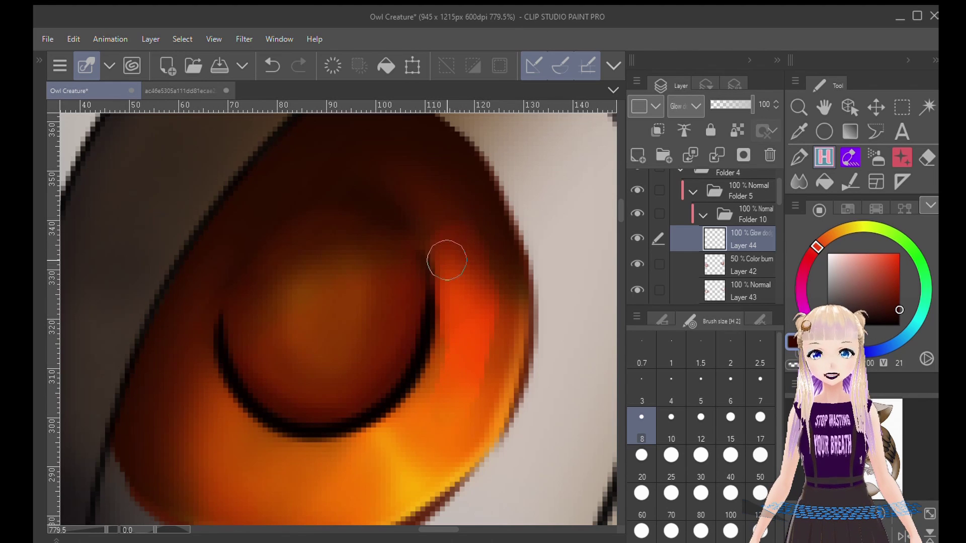
mouse_move(327, 295)
left_mouse_down()
mouse_move(308, 349)
mouse_move(348, 347)
left_mouse_up()
- Paint the same dark red glow on the left-hand eye's pupil centre and the right side of its iris
left_click_drag(869, 423, 852, 424)
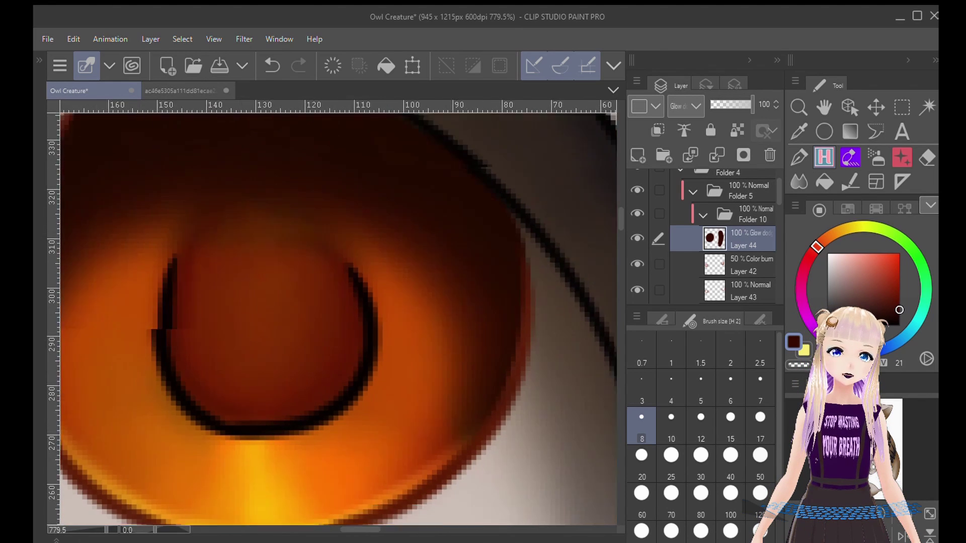
mouse_move(337, 300)
left_mouse_down()
mouse_move(311, 301)
mouse_move(362, 353)
left_mouse_up()
mouse_move(415, 426)
left_mouse_down()
mouse_move(454, 375)
mouse_move(433, 254)
mouse_move(437, 428)
mouse_move(521, 317)
left_mouse_up()
- Blend the red Glow dodge patches into the iris and pupil of both eyes at brush size 12
key("j")
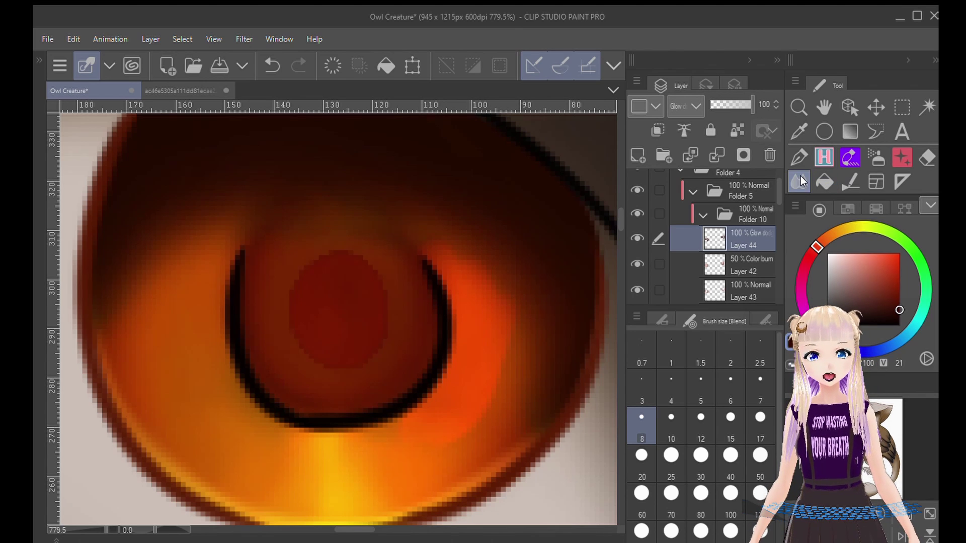
mouse_move(334, 319)
left_mouse_down()
mouse_move(305, 268)
mouse_move(292, 352)
mouse_move(383, 289)
mouse_move(391, 295)
mouse_move(384, 238)
mouse_move(339, 216)
left_mouse_up()
mouse_move(484, 274)
left_mouse_down()
mouse_move(505, 335)
mouse_move(438, 444)
left_mouse_up()
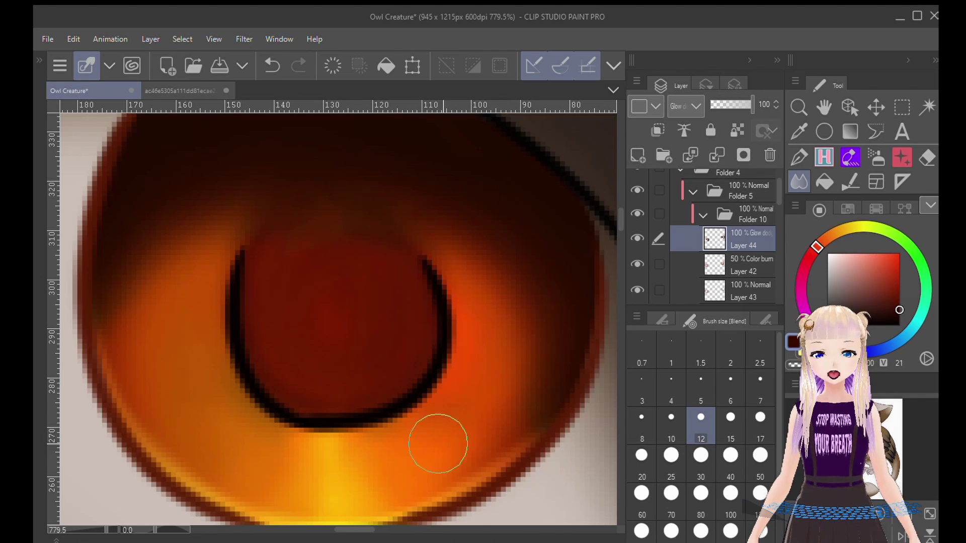
left_click_drag(554, 322, 126, 334)
left_click_drag(553, 322, 127, 336)
mouse_move(498, 166)
left_mouse_down()
mouse_move(267, 242)
mouse_move(327, 352)
mouse_move(345, 214)
mouse_move(254, 244)
left_mouse_up()
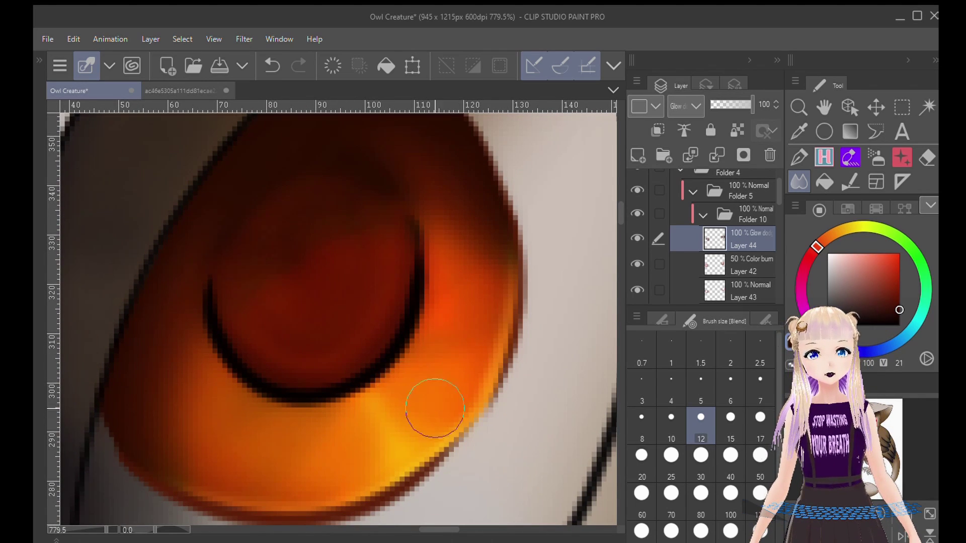
- On a new Normal layer, paint a very dark brown ring inside the right-hand eye's pupil outline and along its upper iris edge at brush size 6
scroll(431, 320, "down", 6)
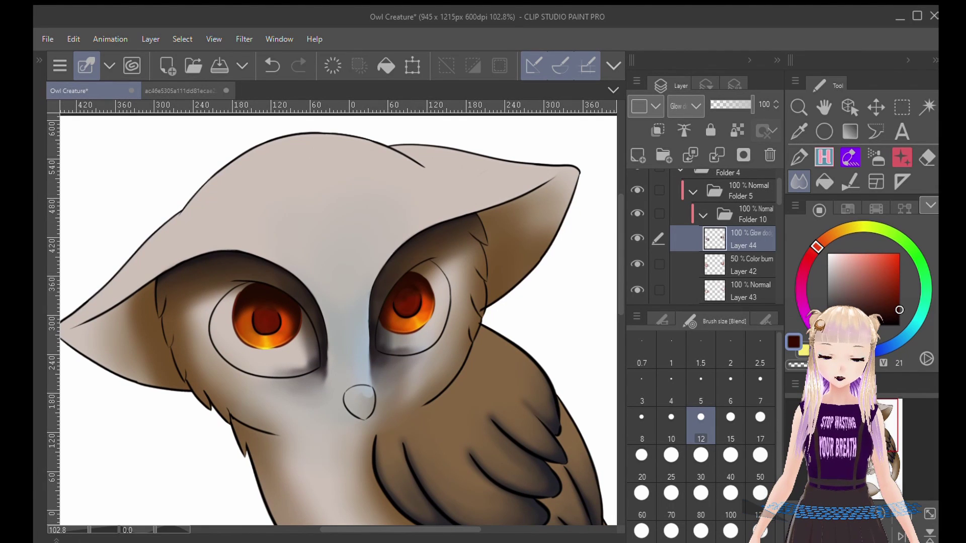
mouse_move(818, 239)
left_mouse_down()
mouse_move(828, 235)
mouse_move(821, 243)
left_mouse_up()
scroll(410, 299, "up", 6)
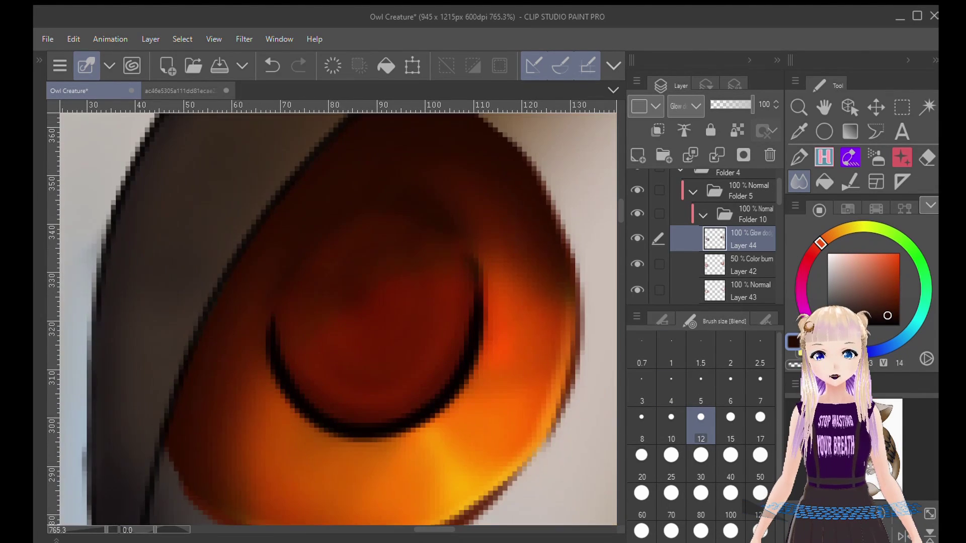
key("b")
key("p")
key("p")
key("p")
key("p")
key("p")
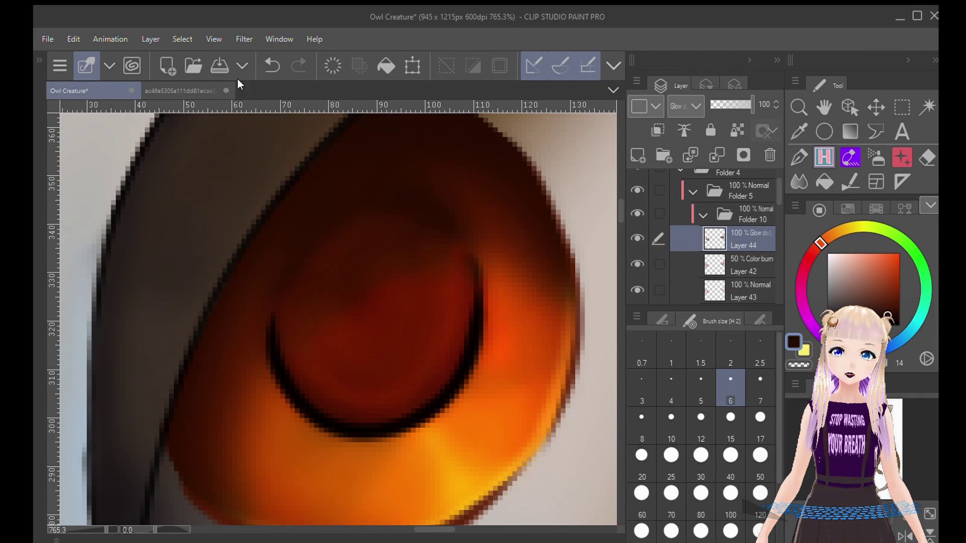
left_click(642, 154)
mouse_move(453, 237)
left_mouse_down()
mouse_move(459, 333)
mouse_move(435, 390)
mouse_move(348, 421)
mouse_move(299, 386)
mouse_move(284, 344)
left_mouse_up()
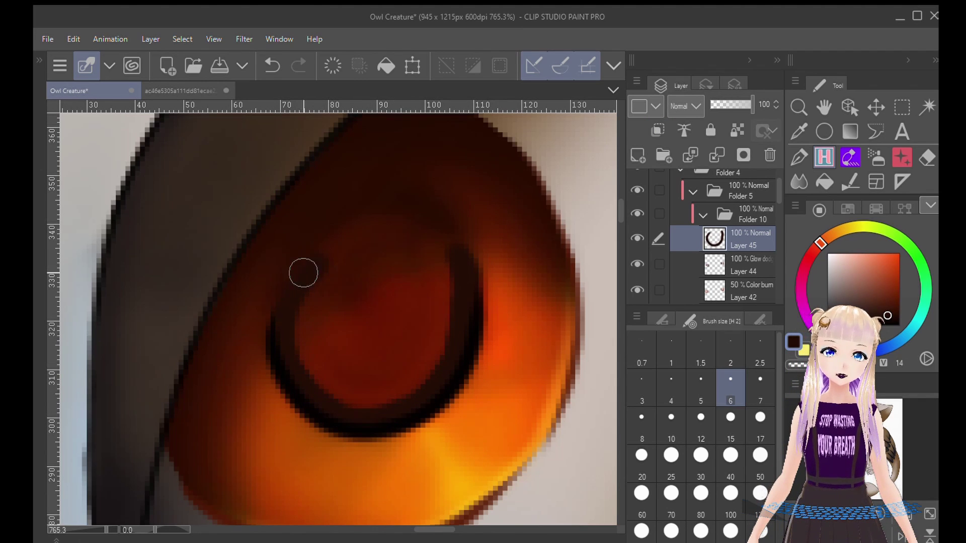
left_click_drag(441, 204, 498, 237)
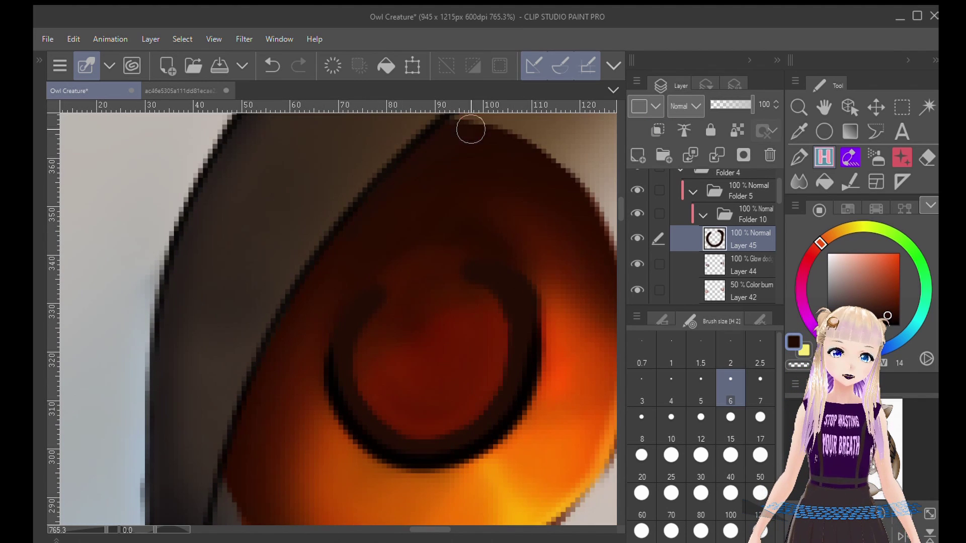
left_click_drag(266, 377, 183, 350)
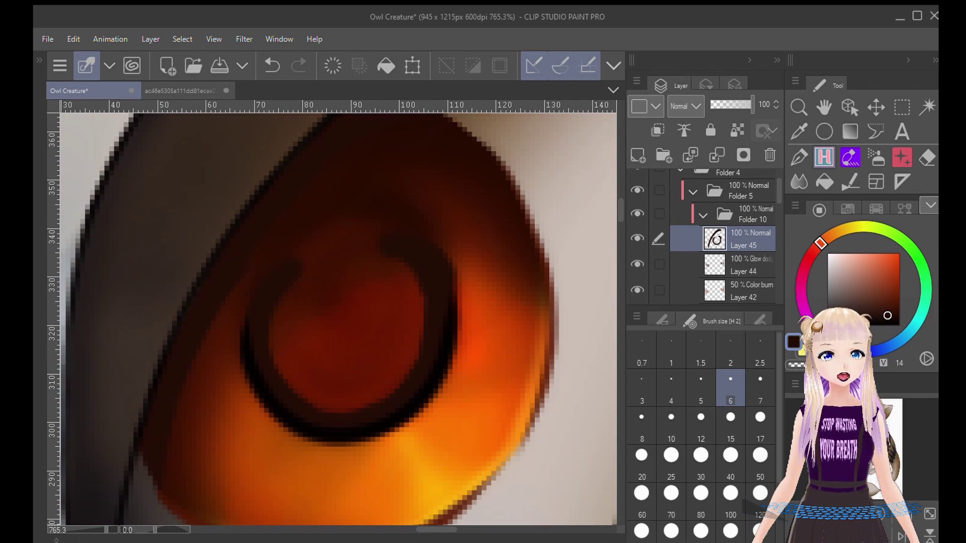
- Set the Blend brush to size 15 and blend the dark brown strokes into the right-hand eye's pupil and iris
key("j")
key("bracketright")
key("bracketright")
key("bracketright")
key("bracketright")
key("bracketleft")
key("bracketleft")
key("bracketleft")
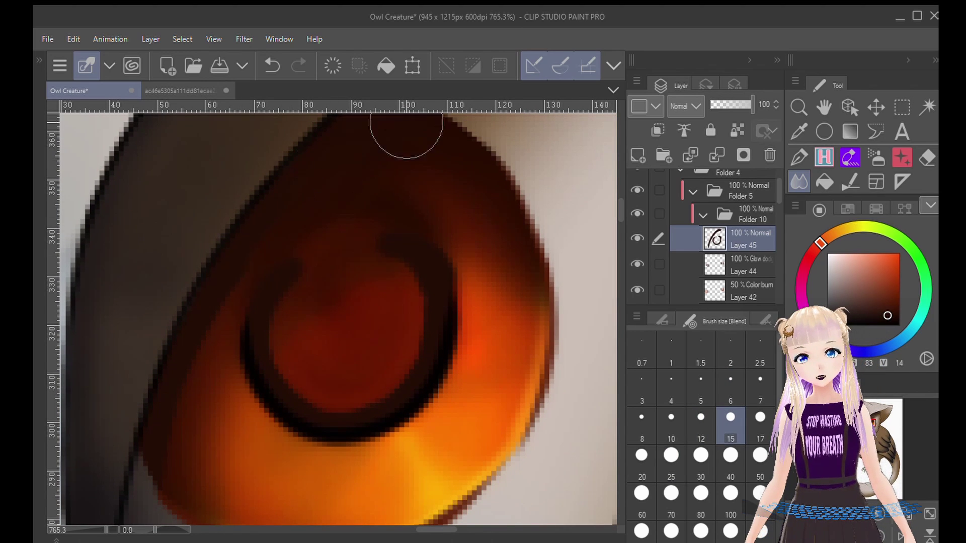
mouse_move(247, 268)
left_mouse_down()
mouse_move(207, 350)
mouse_move(182, 485)
left_mouse_up()
mouse_move(328, 272)
left_mouse_down()
mouse_move(368, 260)
mouse_move(354, 186)
mouse_move(445, 160)
mouse_move(398, 281)
mouse_move(361, 280)
mouse_move(336, 318)
mouse_move(306, 321)
mouse_move(301, 368)
mouse_move(334, 373)
mouse_move(334, 398)
mouse_move(393, 340)
mouse_move(402, 312)
left_mouse_up()
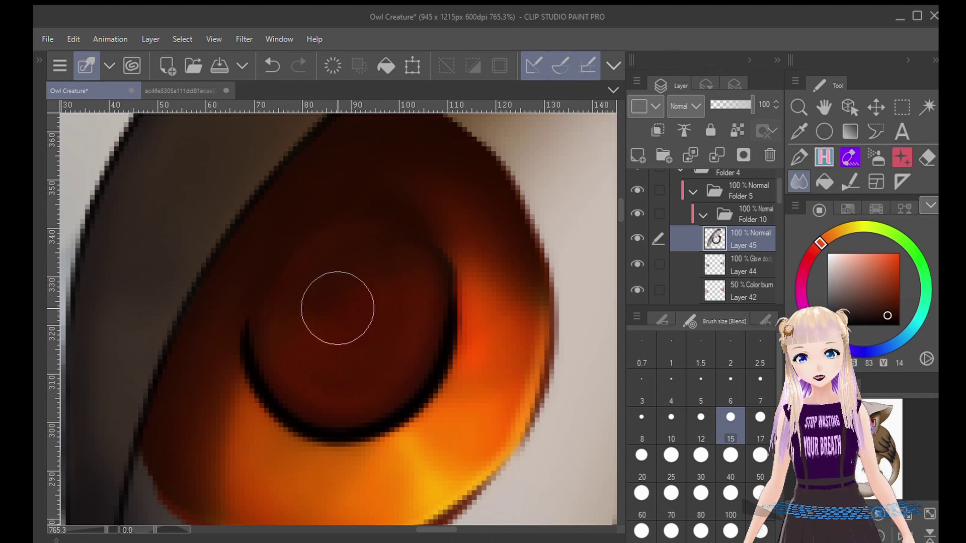
mouse_move(338, 308)
left_mouse_down()
mouse_move(365, 284)
mouse_move(402, 335)
left_mouse_up()
- Paint dark brown under the left-hand eye's upper lid and around the inside of its pupil outline, and blend it smooth
left_click(824, 157)
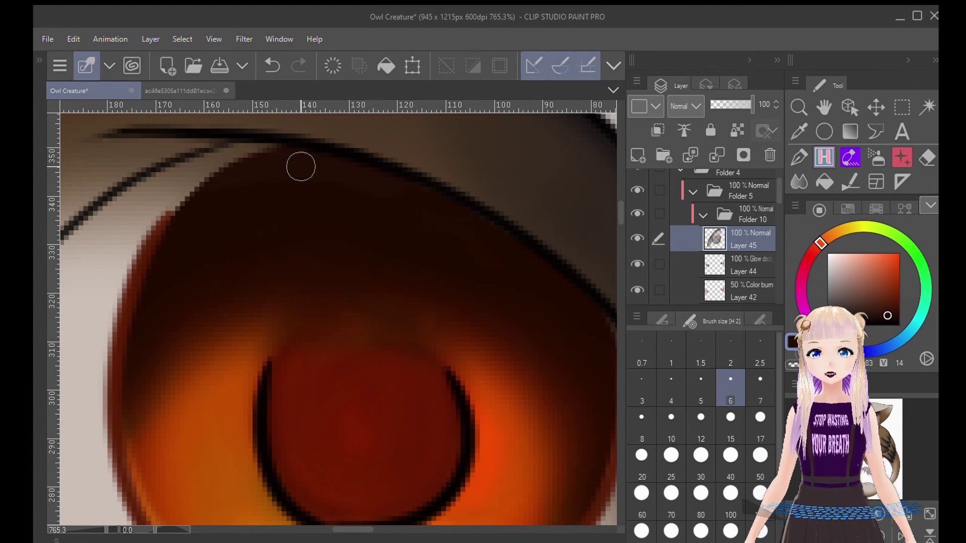
left_click_drag(301, 166, 187, 124)
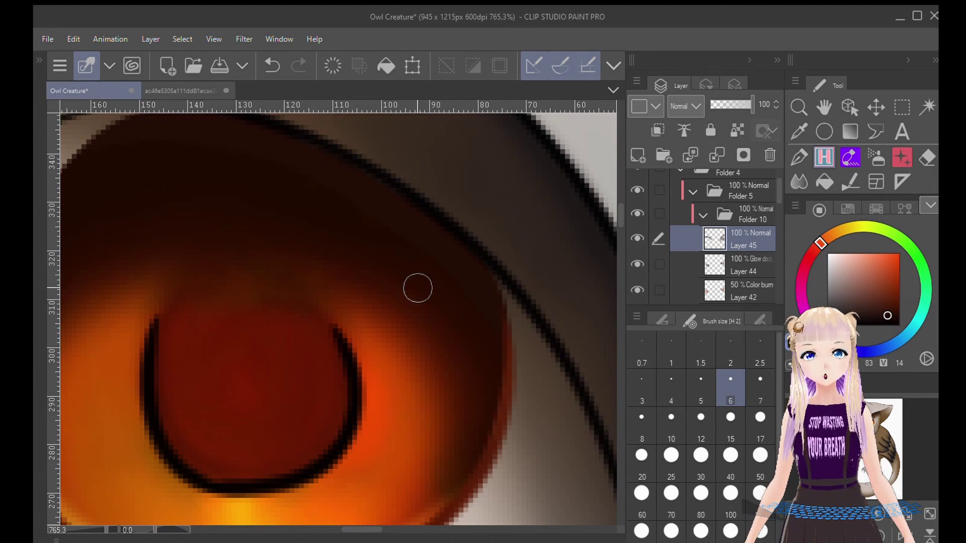
mouse_move(222, 291)
left_mouse_down()
mouse_move(164, 327)
mouse_move(177, 317)
mouse_move(168, 410)
mouse_move(247, 473)
mouse_move(338, 403)
mouse_move(276, 302)
left_mouse_up()
key("j")
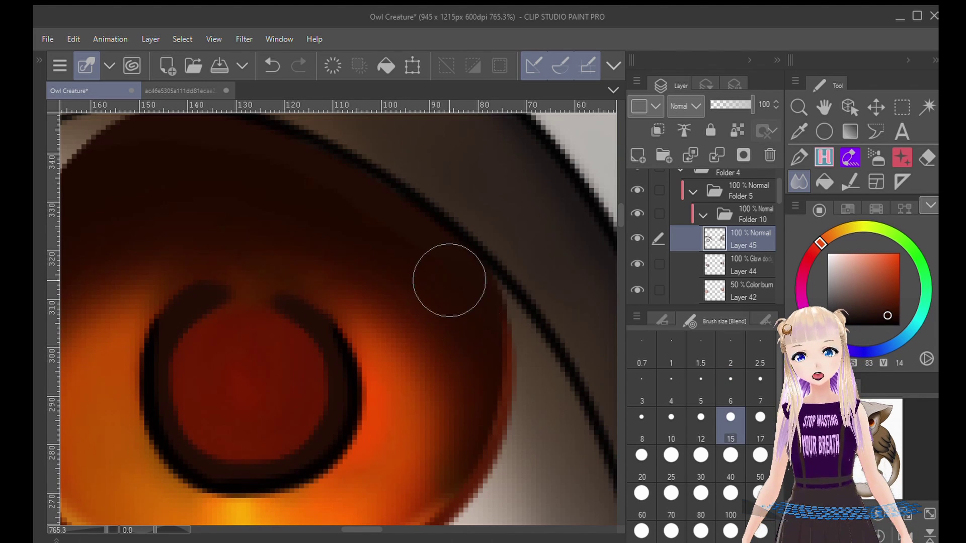
mouse_move(226, 329)
left_mouse_down()
mouse_move(187, 383)
mouse_move(253, 454)
mouse_move(293, 411)
mouse_move(288, 448)
mouse_move(275, 327)
mouse_move(302, 345)
mouse_move(209, 328)
mouse_move(234, 357)
left_mouse_up()
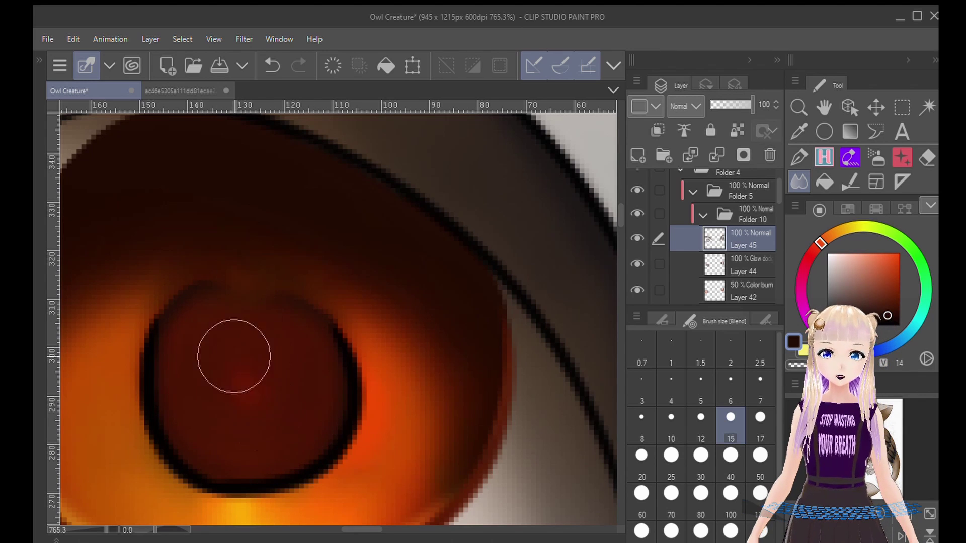
- Collapse Folder 10 and add a new Normal layer directly below Layer 32
scroll(254, 335, "down", 5)
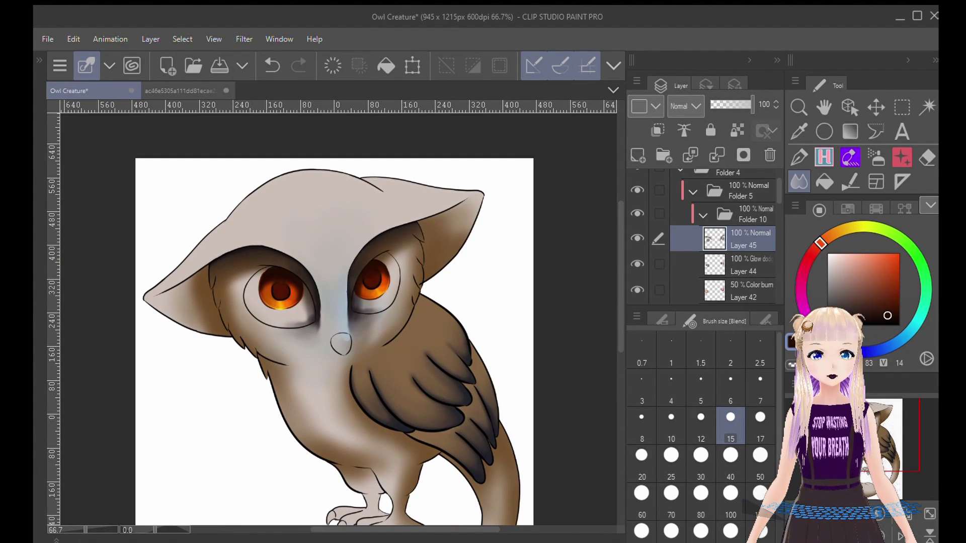
left_click(702, 214)
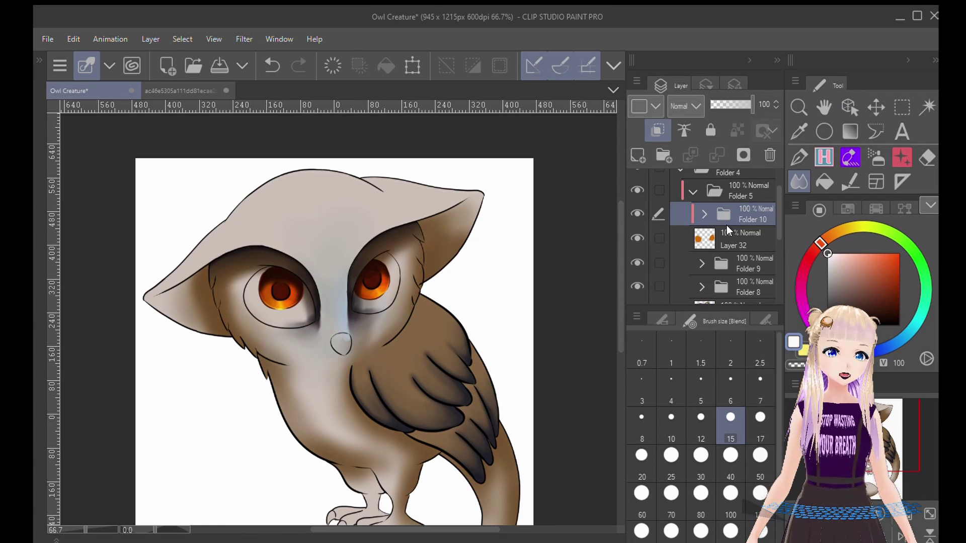
left_click(730, 264)
left_click(637, 155)
- Paint a white rim on Layer 46 along the inside of the right-hand eye's outline, using the H 2 brush at size 6
scroll(375, 282, "up", 10)
left_click(824, 157)
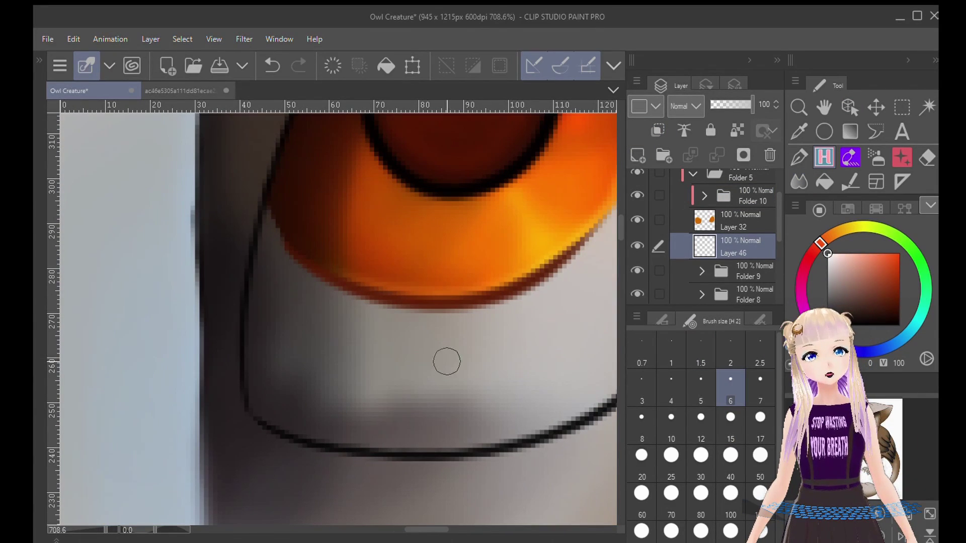
mouse_move(259, 421)
left_mouse_down()
mouse_move(254, 313)
mouse_move(284, 204)
left_mouse_up()
mouse_move(254, 387)
left_mouse_down()
mouse_move(281, 423)
mouse_move(312, 438)
left_mouse_up()
mouse_move(248, 206)
left_mouse_down()
mouse_move(228, 233)
mouse_move(204, 315)
mouse_move(197, 430)
left_mouse_up()
mouse_move(201, 470)
left_mouse_down()
mouse_move(212, 268)
mouse_move(310, 426)
mouse_move(324, 434)
left_mouse_up()
left_click_drag(264, 283, 400, 264)
left_click_drag(291, 262, 406, 161)
left_click_drag(404, 147, 289, 257)
left_click_drag(445, 121, 264, 294)
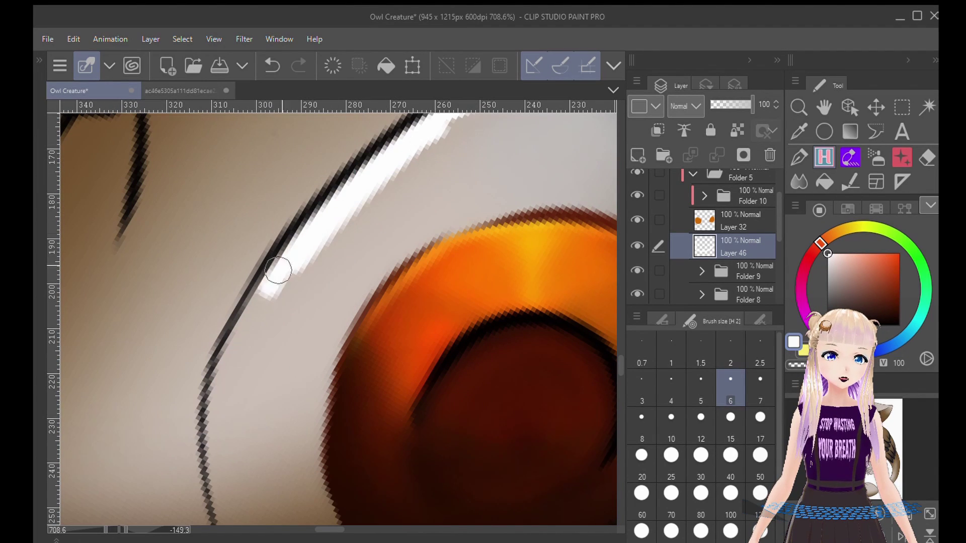
mouse_move(287, 257)
left_mouse_down()
mouse_move(216, 419)
mouse_move(221, 505)
mouse_move(212, 294)
mouse_move(286, 242)
left_mouse_up()
left_click_drag(216, 292, 239, 387)
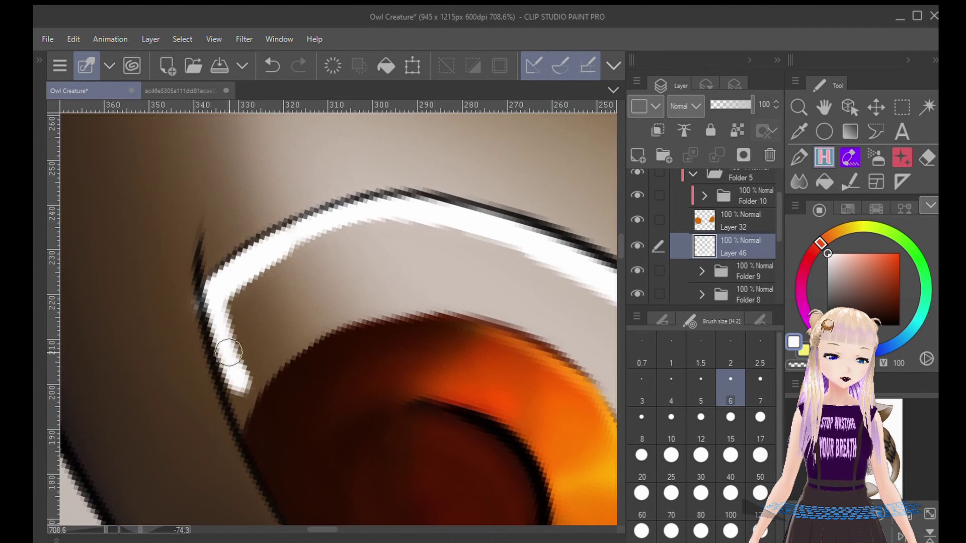
left_click_drag(228, 347, 258, 443)
- Erase the white spilling past the right-hand eye's outline near the corner with the Hard eraser at size 5
key("e")
left_click(701, 388)
left_click_drag(194, 304, 188, 325)
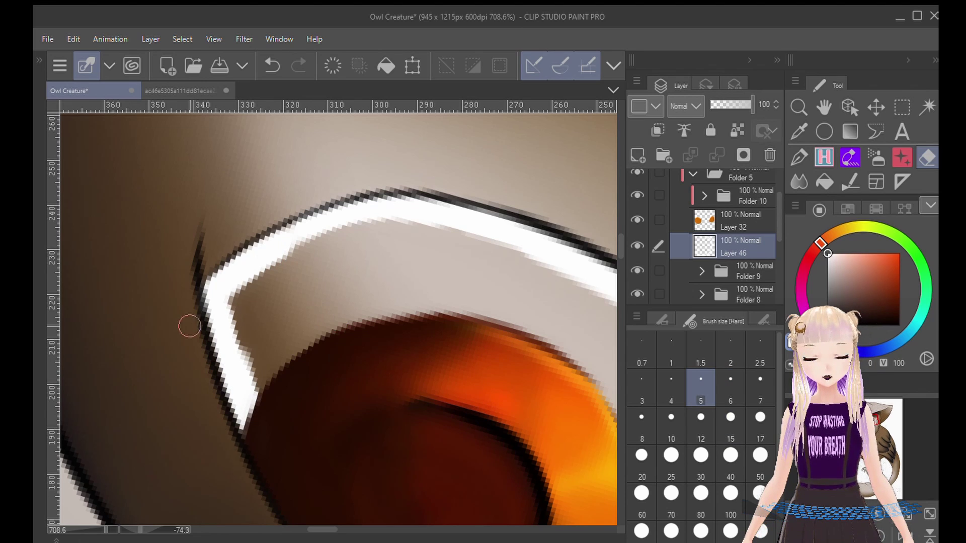
left_click_drag(282, 322, 405, 254)
- Fill the rest of the right-hand eye's white area with white, using the H 2 brush at size 20
left_click(824, 157)
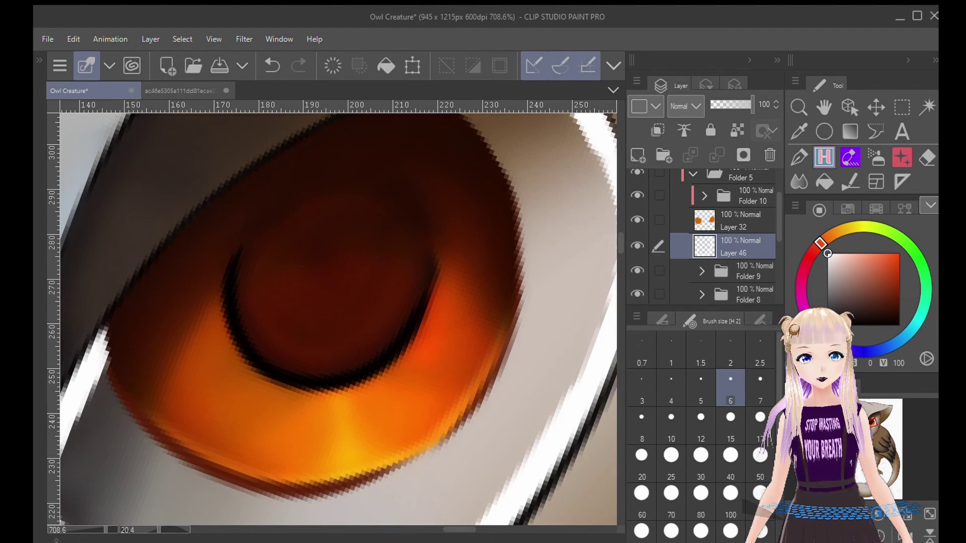
left_click(701, 463)
left_click_drag(337, 319, 287, 417)
left_click(642, 463)
mouse_move(489, 214)
left_mouse_down()
mouse_move(455, 227)
mouse_move(505, 240)
mouse_move(498, 267)
left_mouse_up()
left_click_drag(425, 403, 398, 213)
mouse_move(329, 386)
left_mouse_down()
mouse_move(467, 181)
mouse_move(365, 426)
mouse_move(275, 455)
left_mouse_up()
left_click_drag(266, 403, 422, 366)
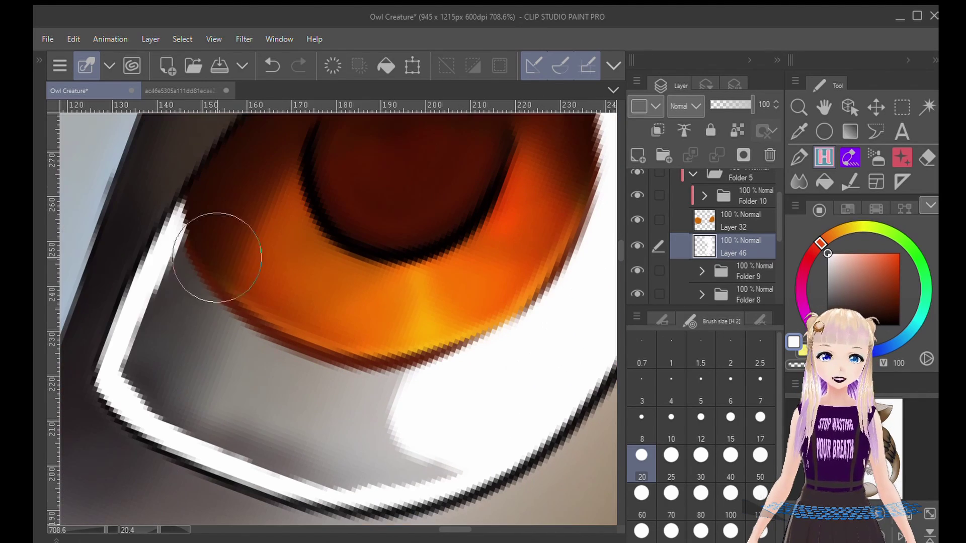
mouse_move(218, 258)
left_mouse_down()
mouse_move(196, 394)
mouse_move(397, 451)
mouse_move(336, 368)
mouse_move(552, 408)
left_mouse_up()
- Paint the main area of the left-hand eye's white solid white around the iris at brush size 20
scroll(337, 367, "down", 3)
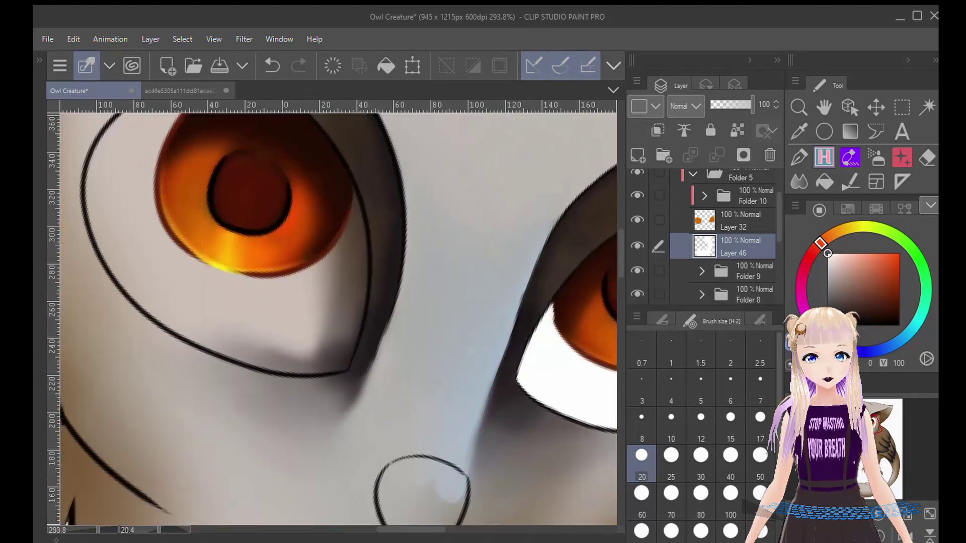
left_click_drag(251, 172, 402, 301)
scroll(403, 302, "up", 1)
mouse_move(384, 193)
left_mouse_down()
mouse_move(353, 196)
mouse_move(256, 307)
mouse_move(302, 204)
mouse_move(226, 399)
mouse_move(330, 280)
left_mouse_up()
mouse_move(428, 467)
left_mouse_down()
mouse_move(410, 453)
mouse_move(357, 212)
mouse_move(339, 195)
mouse_move(212, 391)
mouse_move(349, 453)
mouse_move(313, 310)
left_mouse_up()
- Reduce the brush to size 10 and extend the white up to the outline around the left-hand eye's inner corner
key("bracketleft")
key("bracketleft")
key("bracketleft")
key("bracketleft")
scroll(336, 319, "up", 4)
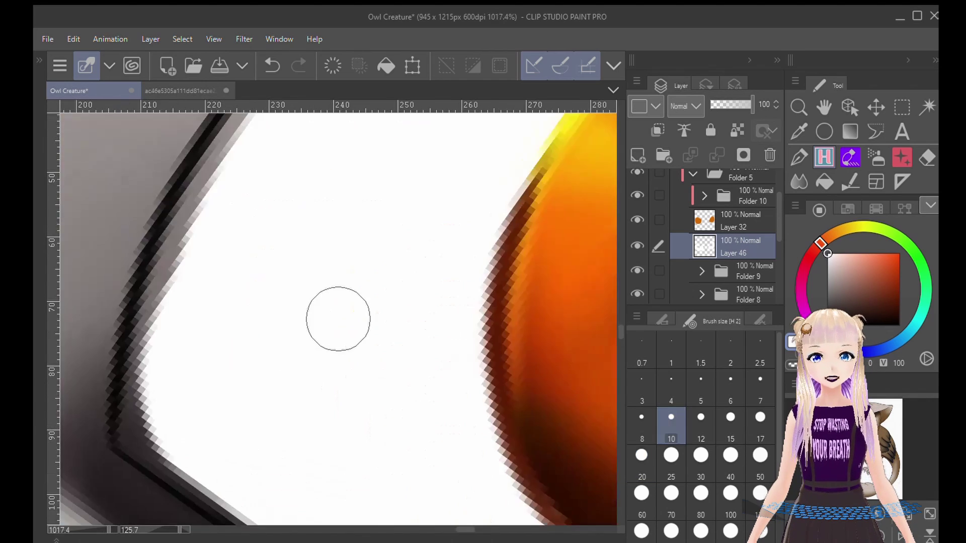
left_click_drag(322, 217, 178, 443)
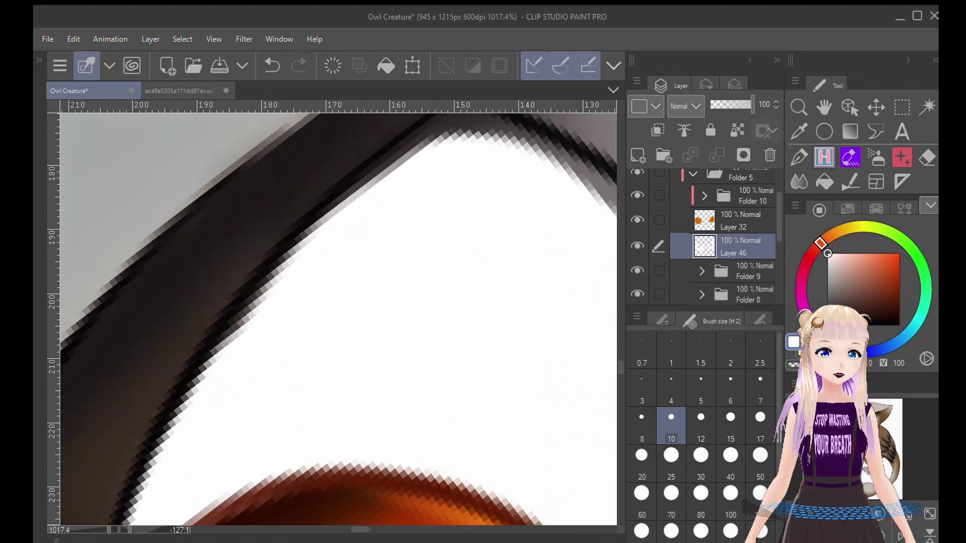
left_click_drag(428, 156, 265, 302)
left_click_drag(312, 242, 191, 346)
left_click_drag(339, 229, 312, 243)
left_click_drag(324, 201, 301, 410)
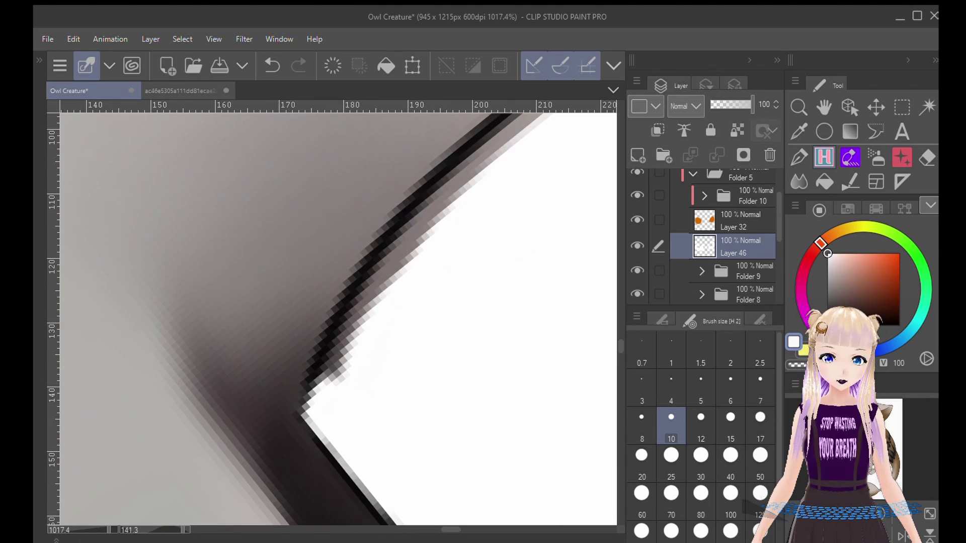
left_click_drag(484, 175, 345, 358)
mouse_move(453, 171)
left_mouse_down()
mouse_move(197, 372)
mouse_move(174, 404)
left_mouse_up()
- Fill the remaining gaps along the left-hand eye's lower and outer outline with white at brush size 10
mouse_move(524, 198)
left_mouse_down()
mouse_move(447, 235)
mouse_move(243, 391)
left_mouse_up()
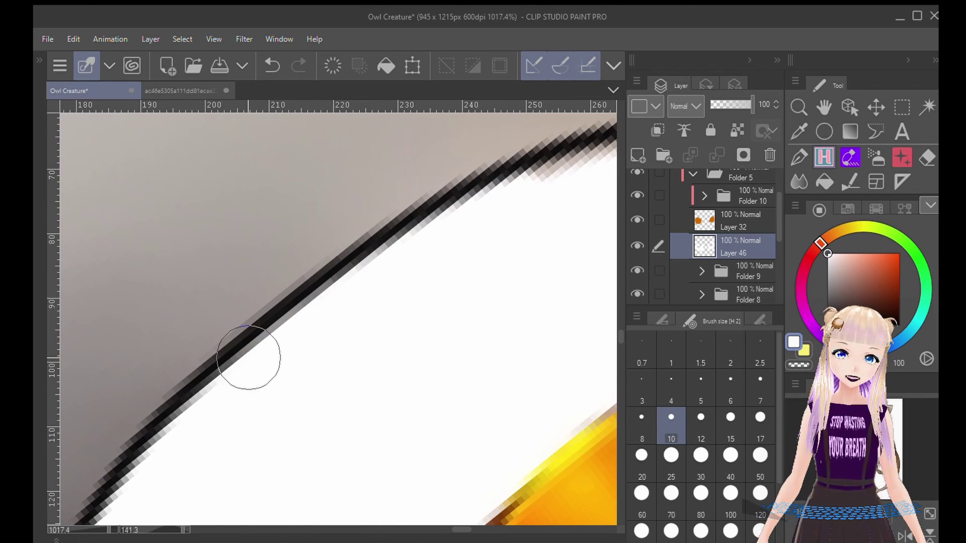
left_click_drag(326, 196, 310, 358)
mouse_move(498, 155)
left_mouse_down()
mouse_move(423, 213)
mouse_move(329, 349)
left_mouse_up()
left_click_drag(437, 176, 330, 239)
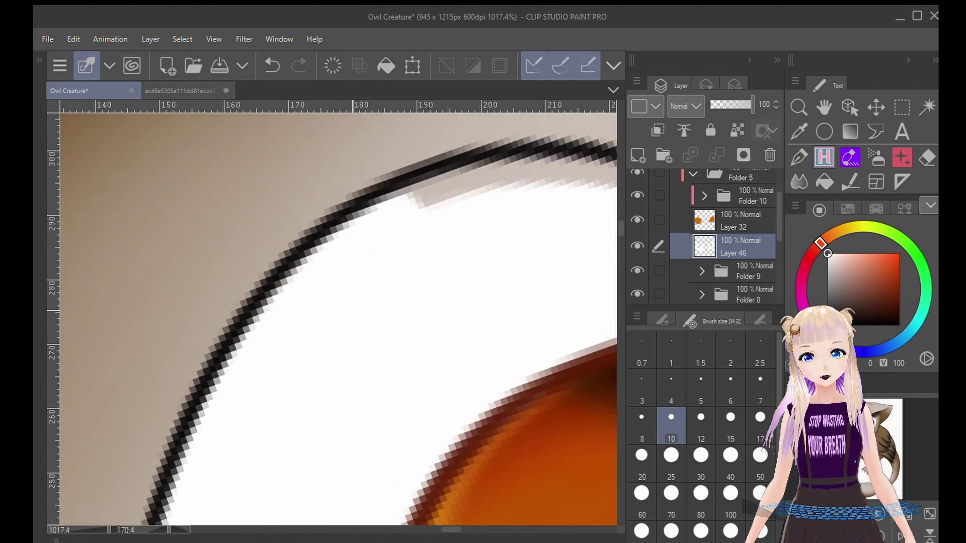
left_click_drag(433, 201, 271, 211)
mouse_move(352, 452)
left_mouse_down()
mouse_move(425, 263)
mouse_move(543, 154)
left_mouse_up()
left_click_drag(544, 154, 332, 310)
left_click_drag(533, 224, 378, 283)
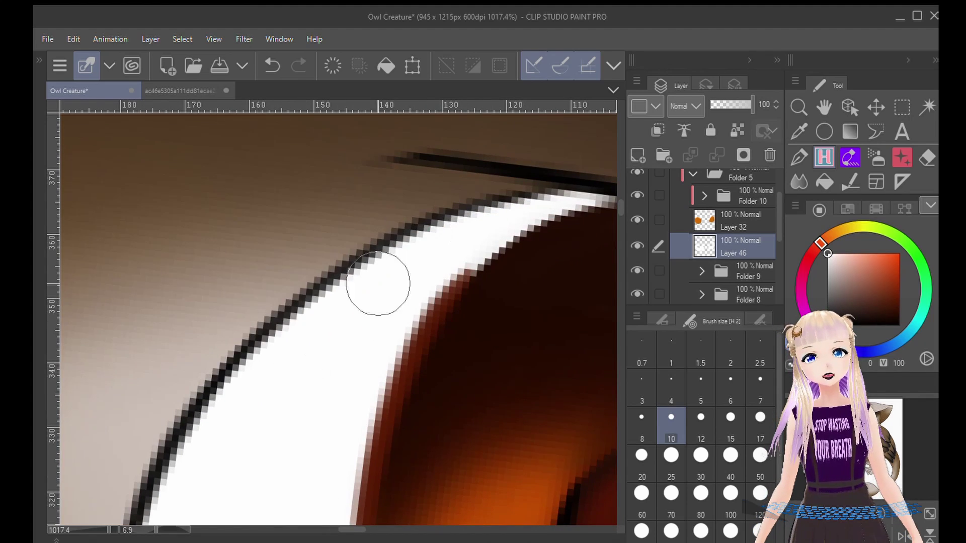
- Add a new layer above Layer 46, clip it to the layer below, and choose a light warm grey
left_click(638, 155)
left_click(657, 131)
scroll(339, 319, "down", 5)
left_click_drag(453, 302, 299, 310)
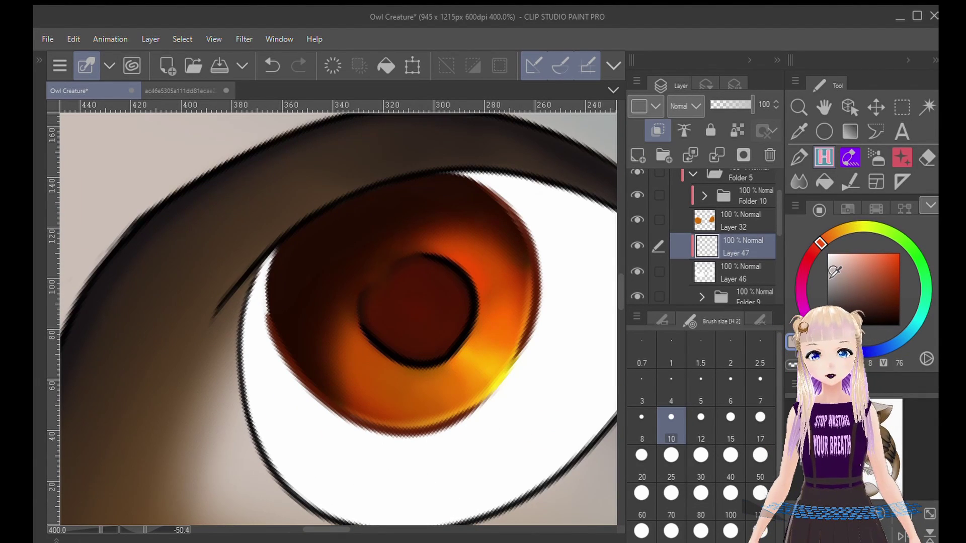
scroll(298, 284, "down", 4)
left_click_drag(580, 288, 347, 309)
scroll(347, 310, "up", 3)
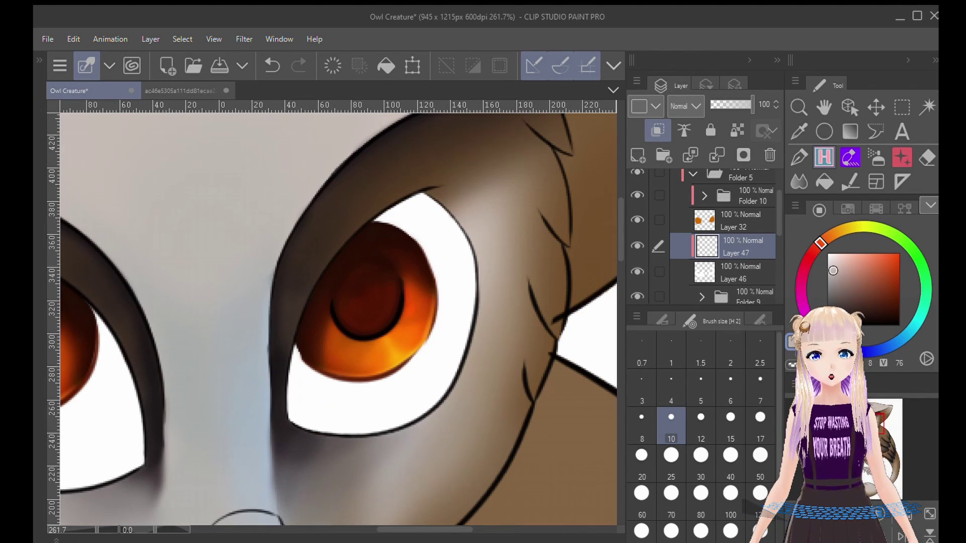
- Paint light grey shadows on the upper and inner parts of both eye whites at brush size 10
left_click_drag(307, 442, 450, 217)
mouse_move(363, 264)
left_mouse_down()
mouse_move(291, 362)
mouse_move(325, 332)
mouse_move(544, 310)
left_mouse_up()
mouse_move(135, 245)
left_mouse_down()
mouse_move(379, 464)
mouse_move(265, 238)
left_mouse_up()
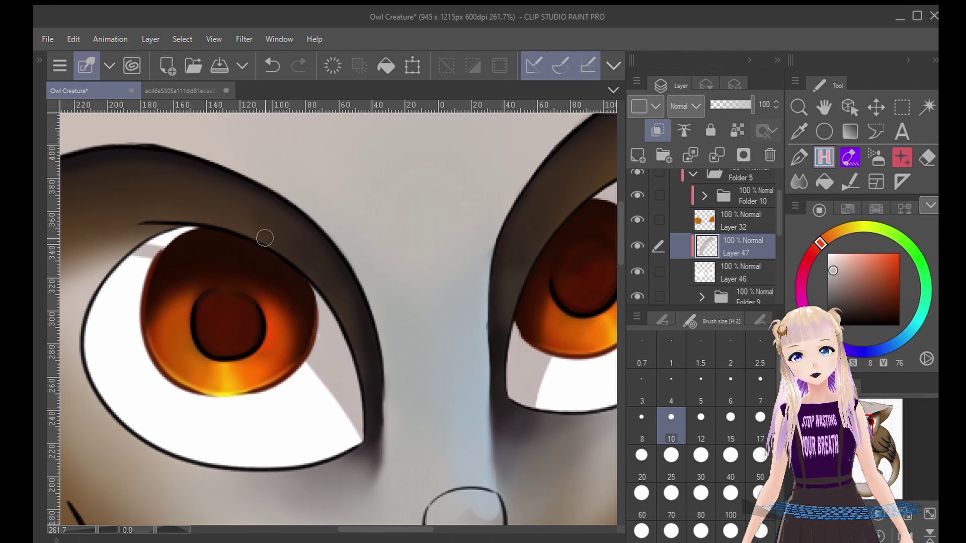
left_click_drag(172, 253, 243, 225)
scroll(408, 260, "down", 3)
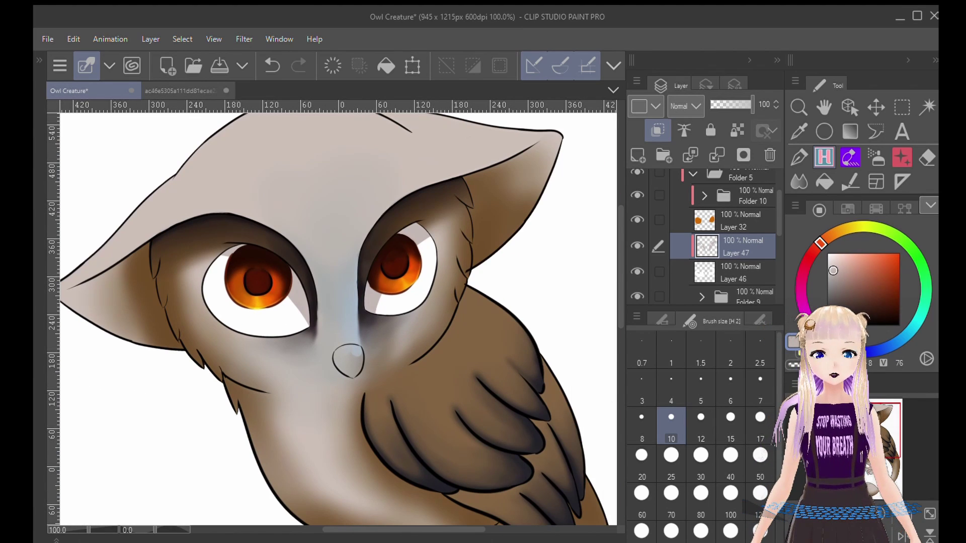
- Set the Blend brush to size 25 and soften the grey shadows on the right-hand eye's white
key("j")
key("bracketright")
key("bracketright")
key("bracketright")
key("bracketright")
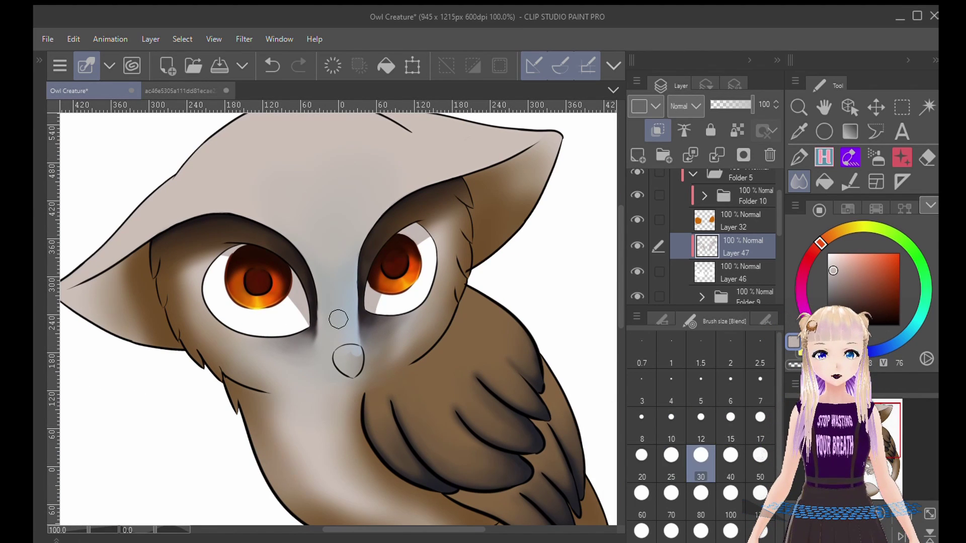
key("bracketleft")
scroll(427, 271, "up", 4)
mouse_move(416, 198)
left_mouse_down()
mouse_move(434, 192)
mouse_move(404, 252)
left_mouse_up()
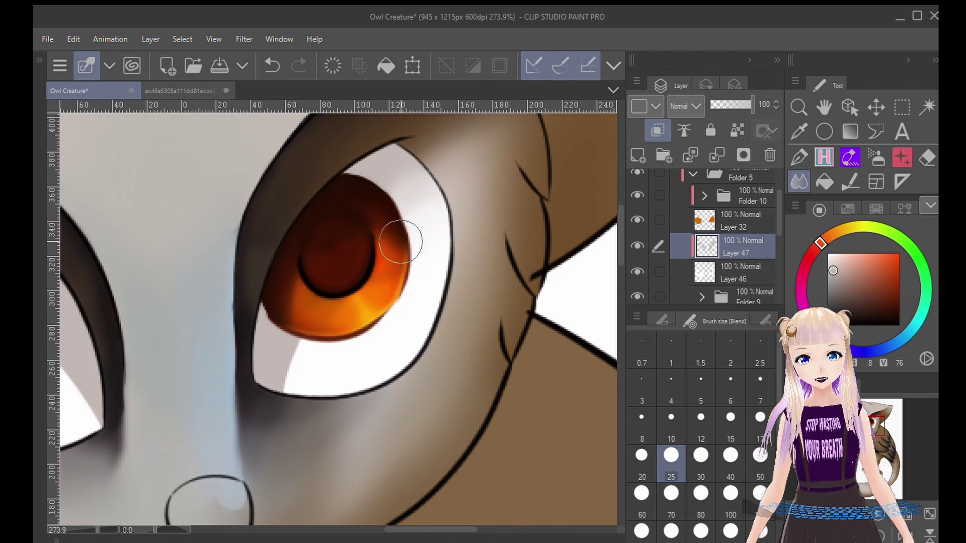
left_click_drag(294, 358, 302, 380)
- Blend the grey shadows on the left-hand eye's white at the inner corner and under the upper lid
mouse_move(226, 284)
left_mouse_down()
mouse_move(394, 262)
mouse_move(469, 264)
left_mouse_up()
mouse_move(290, 336)
left_mouse_down()
mouse_move(304, 377)
mouse_move(291, 336)
mouse_move(300, 429)
left_mouse_up()
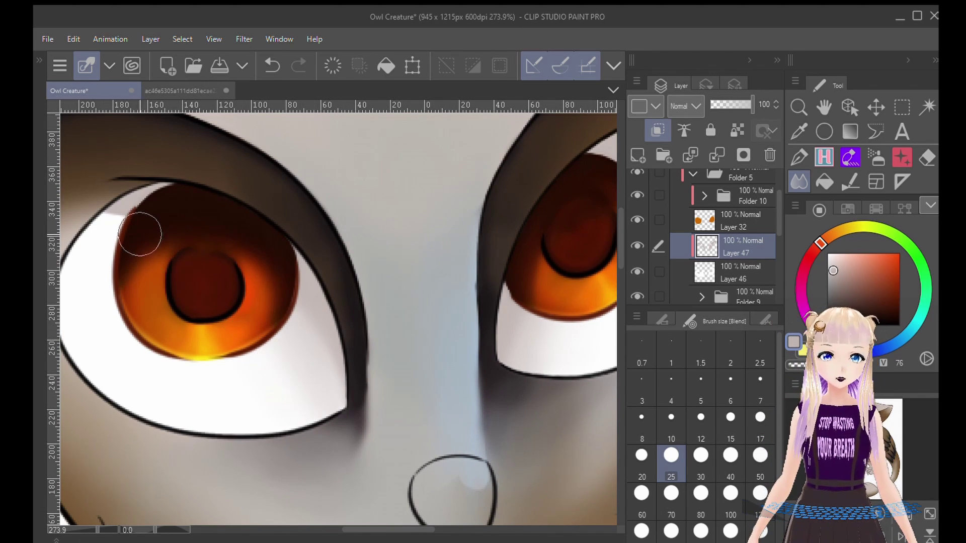
left_click_drag(140, 235, 144, 230)
key("ctrl+alt+0")
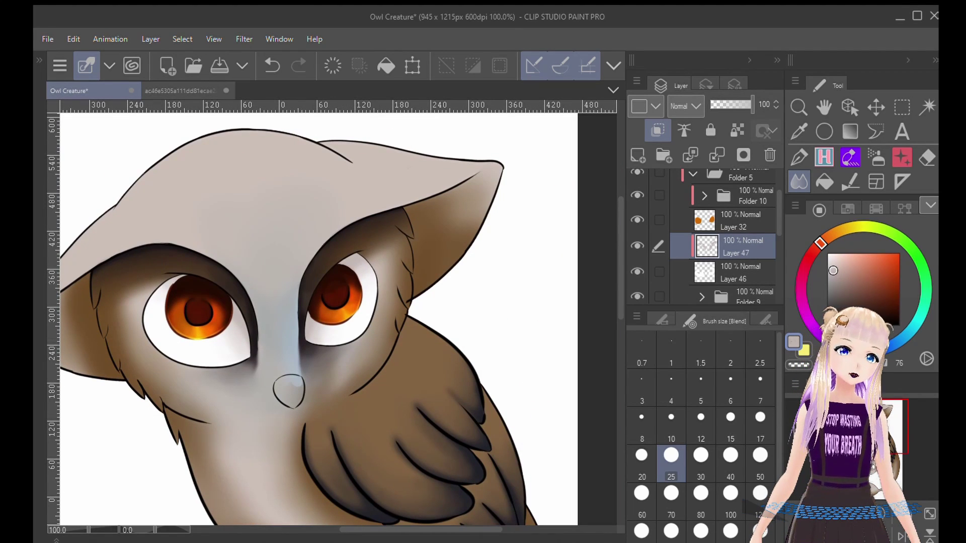
- Create a new layer folder, move Layer 47 and Layer 46 into it, and collapse the folder
left_click(664, 153)
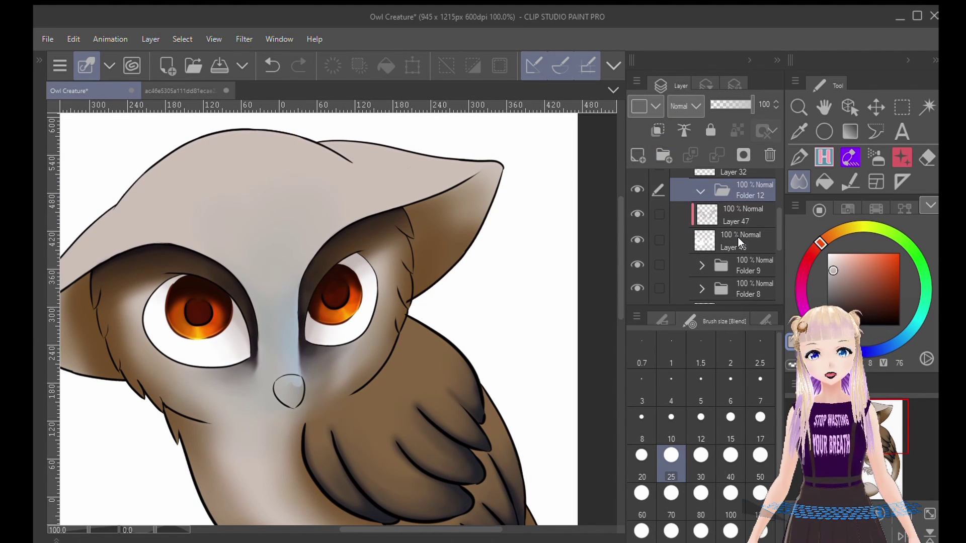
left_click(742, 236)
left_click(743, 211)
left_click(741, 236, "ctrl")
left_click_drag(735, 205, 727, 192)
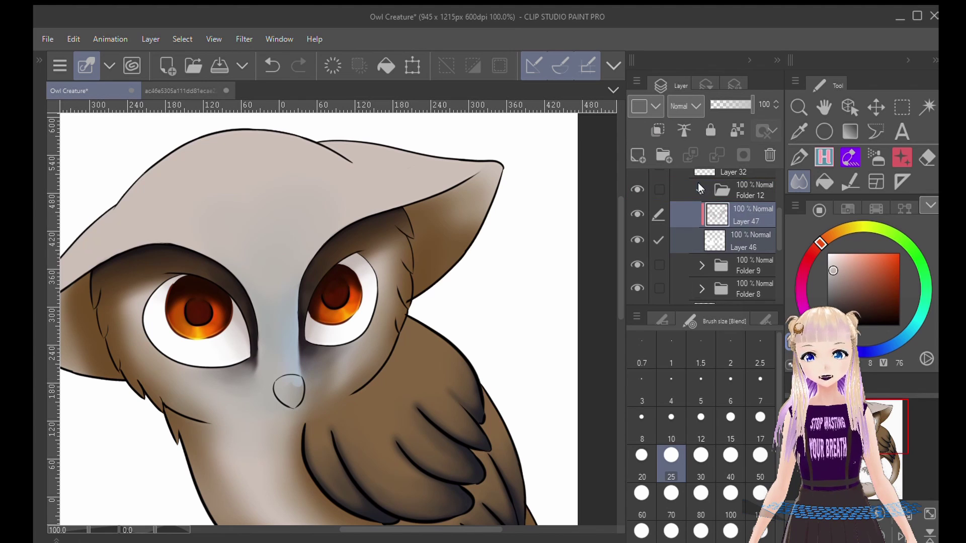
left_click(701, 190)
key("ctrl+minus")
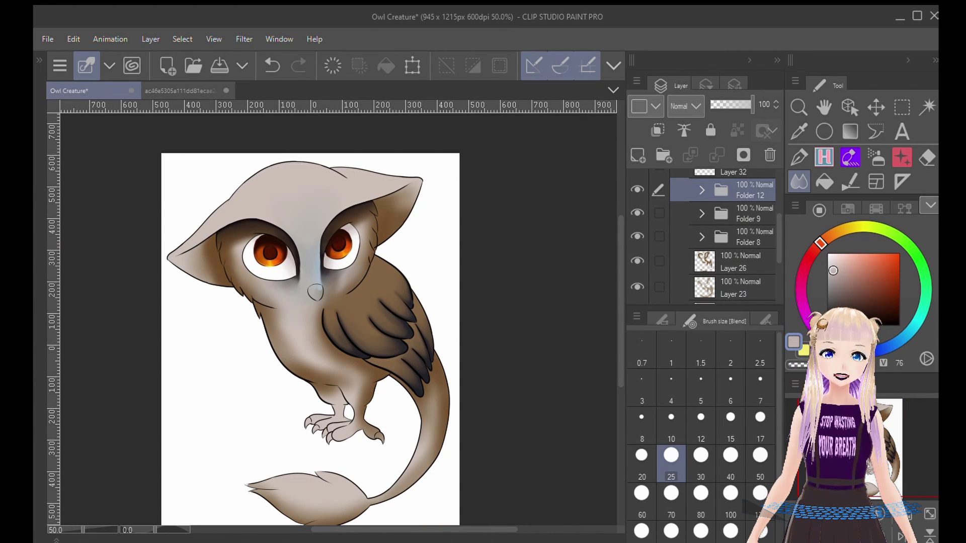
- Recolour the eye-white shading on Layer 47 to a pale purple and collapse Folder 12
left_click(700, 189)
left_click(735, 214)
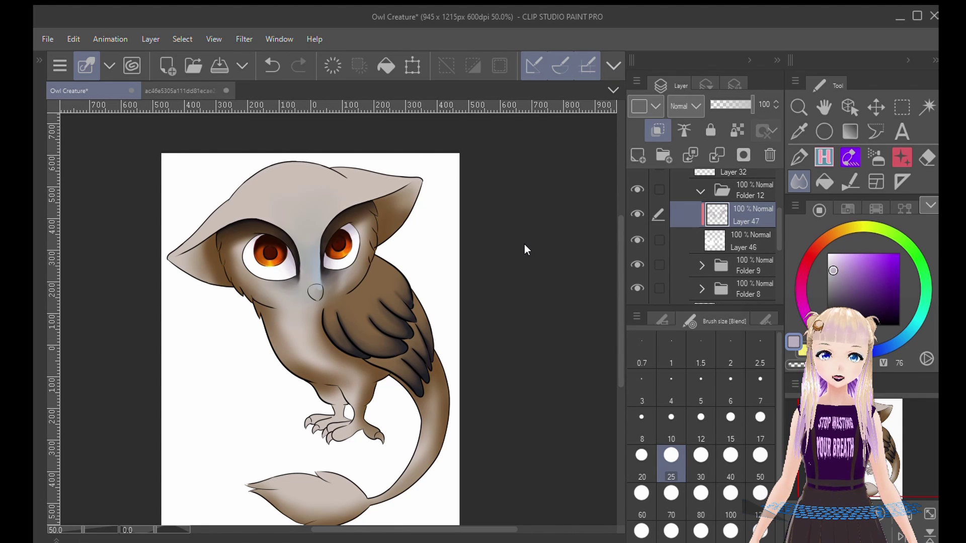
scroll(317, 260, "up", 4)
key("ctrl+0")
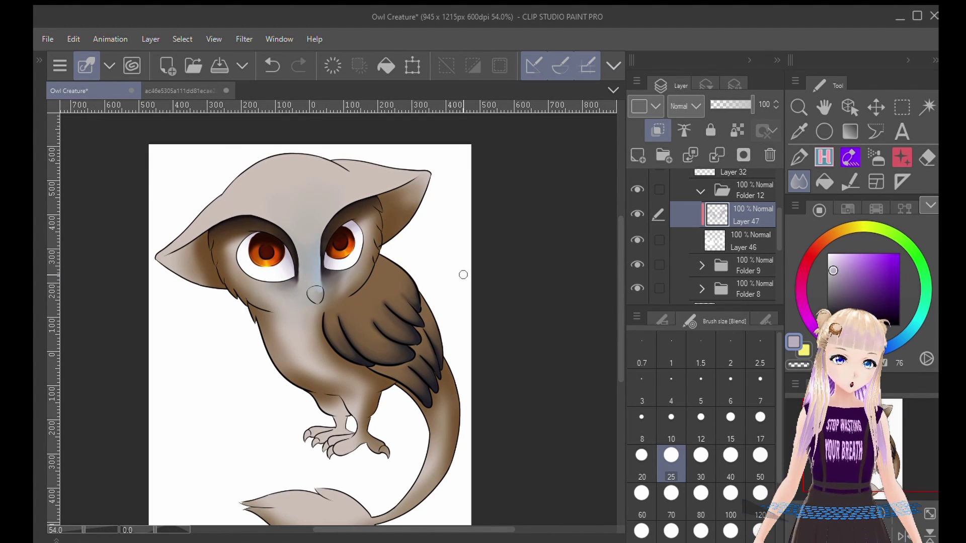
left_click(698, 189)
scroll(723, 248, "up", 2)
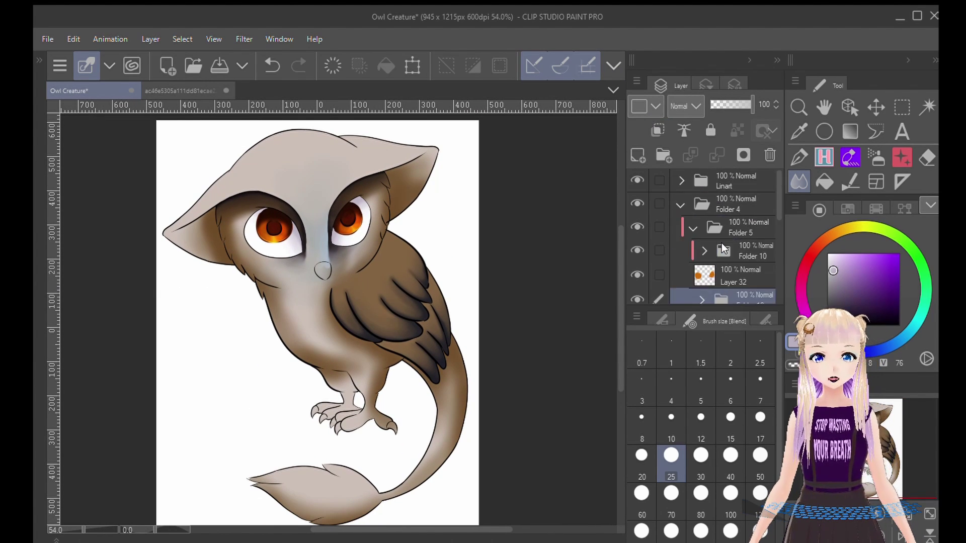
- Pick a dark blue from the owl reference photo and add a new Normal layer above Layer 26
left_click(699, 251)
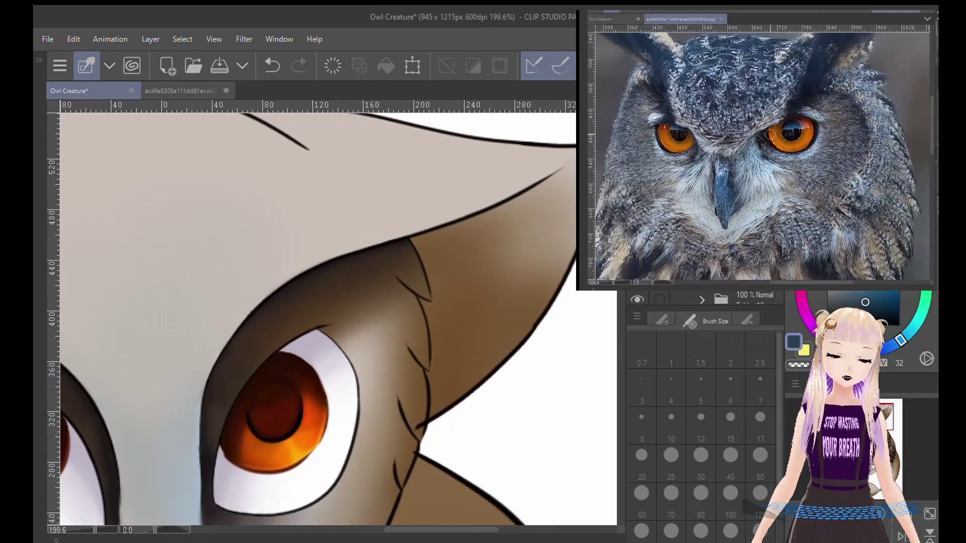
scroll(835, 129, "down", 3)
scroll(830, 111, "up", 4)
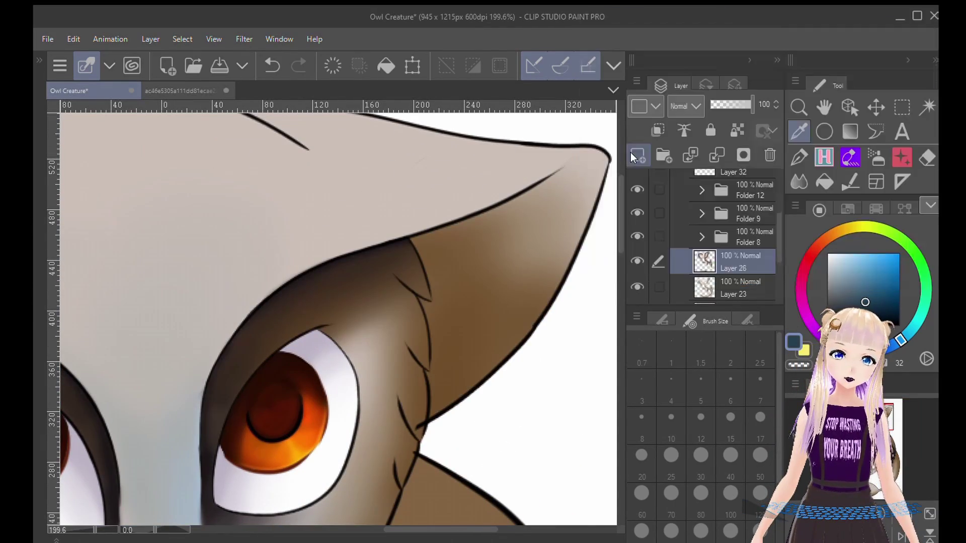
left_click(799, 158)
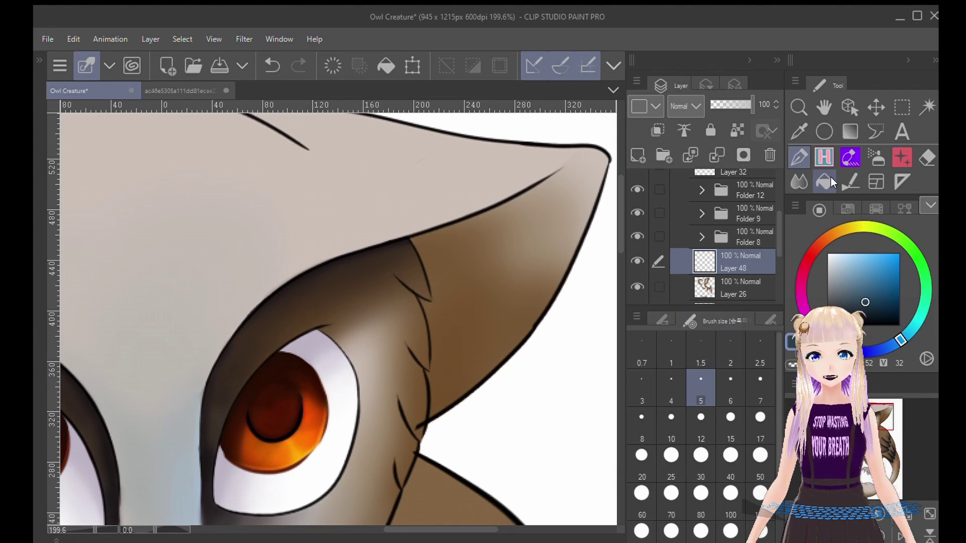
- Choose the ▲グラデーション pen from the Watercolor brushes and set its size to 30
left_click(662, 319)
key("b")
left_click(657, 342)
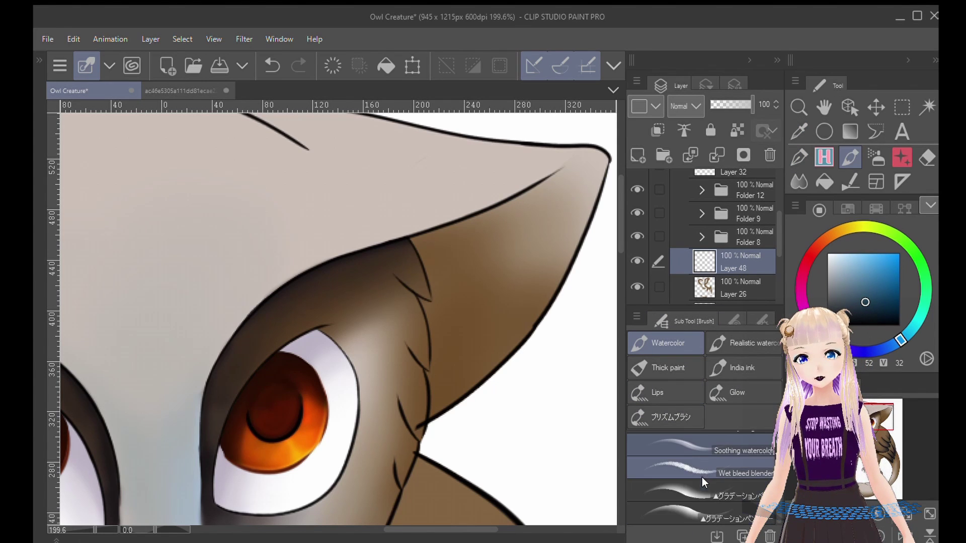
left_click(707, 490)
left_click(689, 321)
left_click(724, 456)
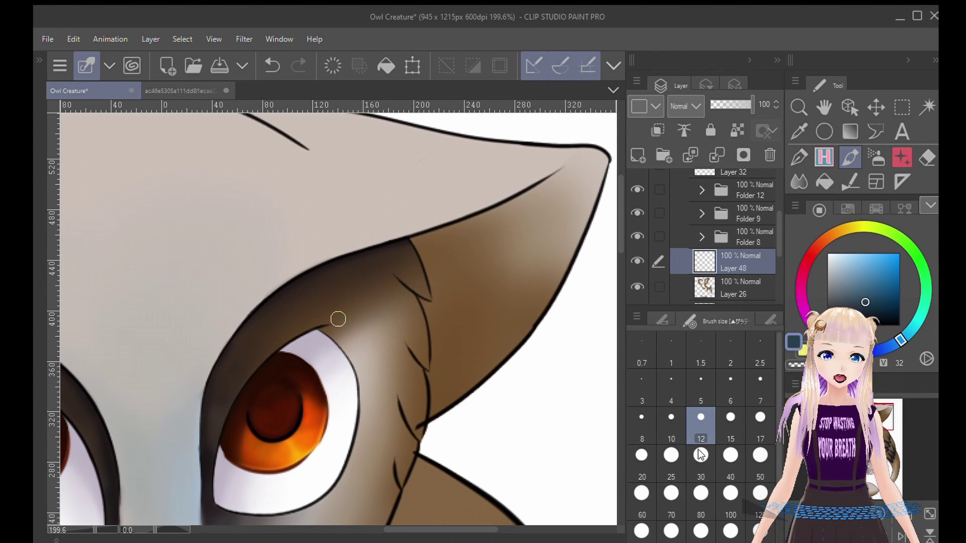
left_click(665, 471)
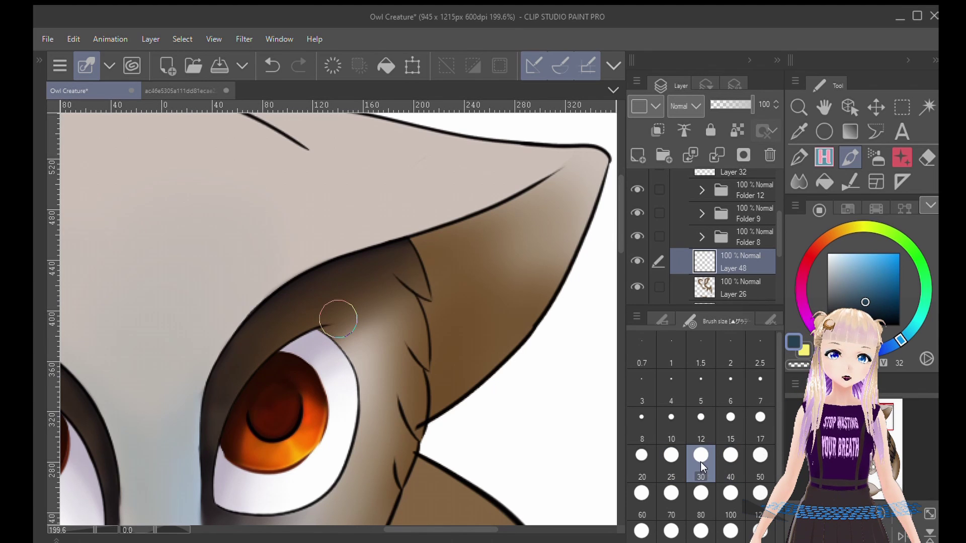
- Try dark blue strokes along the shaded brow above the right-hand eye and undo them
mouse_move(191, 461)
left_mouse_down()
mouse_move(241, 305)
mouse_move(460, 216)
left_mouse_up()
key("ctrl+z")
mouse_move(212, 434)
left_mouse_down()
mouse_move(504, 176)
mouse_move(500, 194)
mouse_move(387, 225)
left_mouse_up()
key("ctrl+z")
key("ctrl+z")
- Try the gradation pen at size 30 from the right-hand ear tip down along the brow, and undo the strokes
left_click(668, 321)
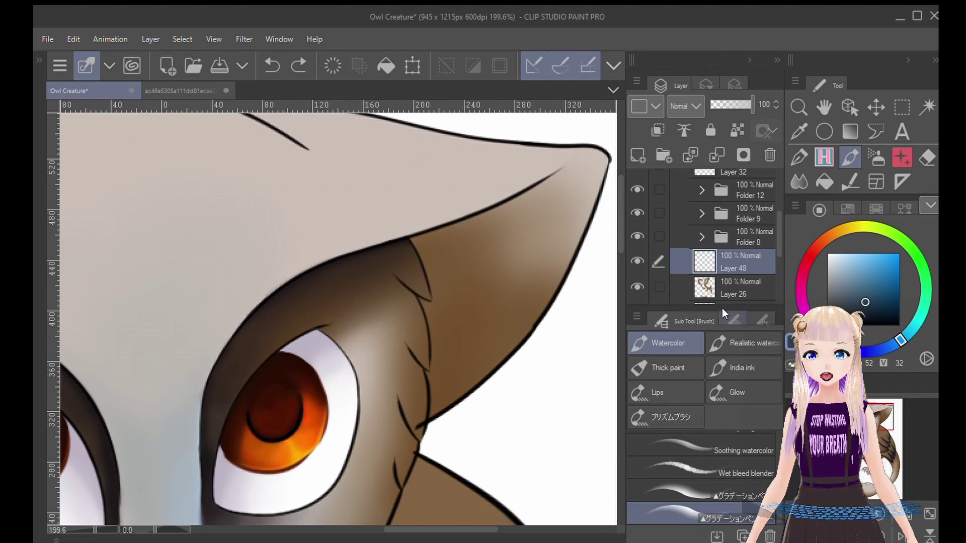
left_click(690, 321)
left_click(700, 456)
mouse_move(574, 161)
left_mouse_down()
mouse_move(412, 227)
mouse_move(548, 158)
mouse_move(195, 436)
mouse_move(534, 172)
mouse_move(189, 403)
left_mouse_up()
key("ctrl+z")
key("ctrl+z")
key("ctrl+z")
key("ctrl+z")
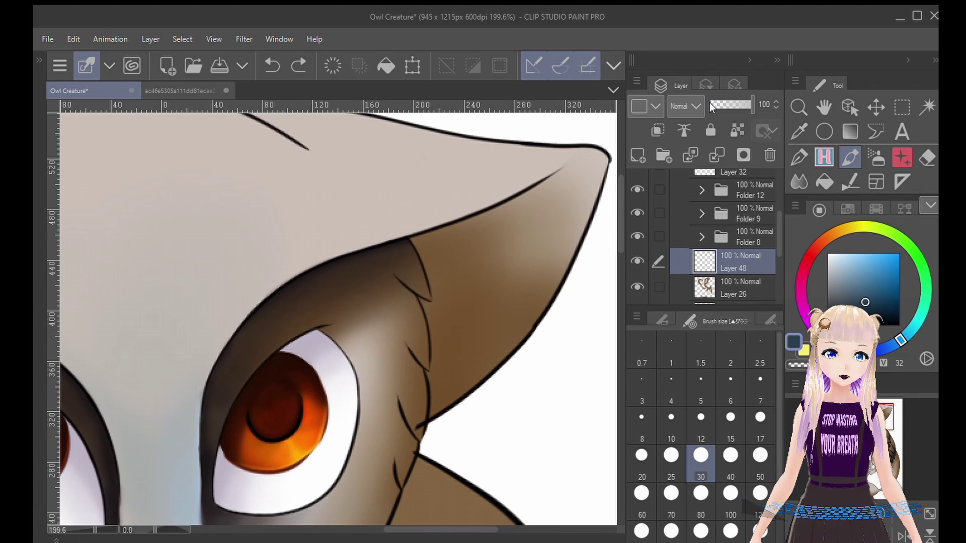
- Paint a dark blue gradation-pen stroke at size 40 on a new vector layer, from the right-hand ear tip down along the brow
key("ctrl+shift+n")
mouse_move(567, 152)
left_mouse_down()
mouse_move(257, 304)
mouse_move(222, 512)
mouse_move(187, 468)
mouse_move(442, 205)
mouse_move(192, 507)
left_mouse_up()
key("ctrl+z")
key("ctrl+z")
- Adjust the control points of the right-hand brow stroke so it follows the brow outline up to the ear tip
left_click(847, 183)
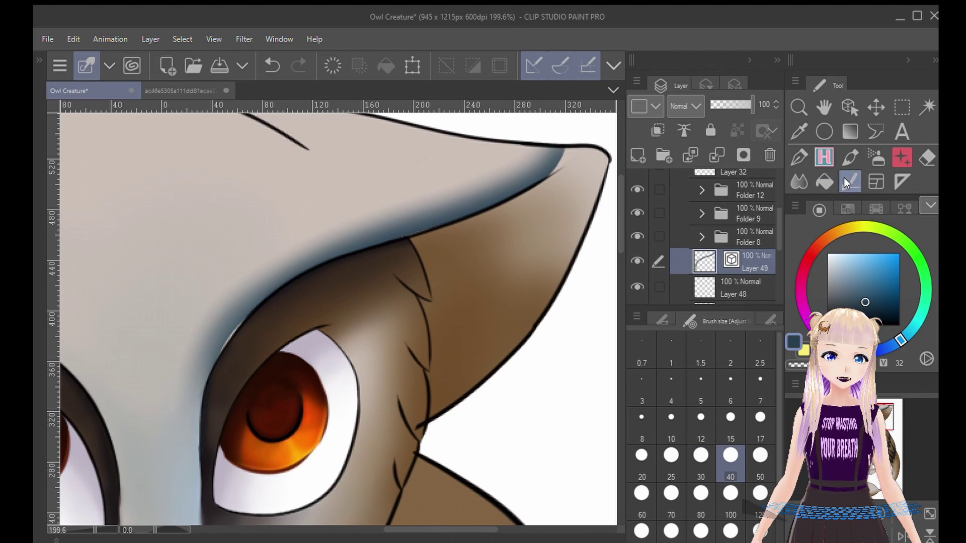
left_click(650, 318)
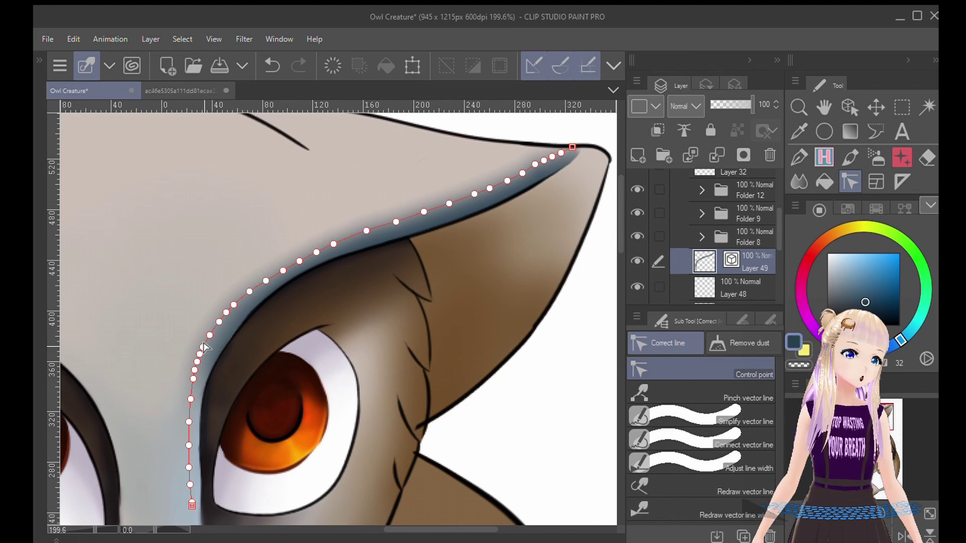
left_click_drag(204, 347, 264, 274)
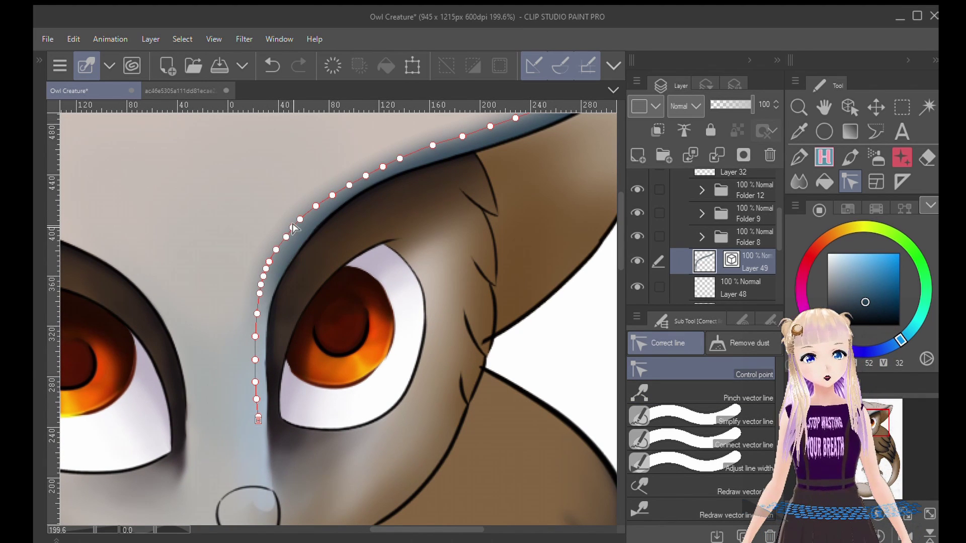
- Choose the ▲グラデーション pen from the Watercolor brushes again for the left-hand brow
scroll(401, 276, "down", 4)
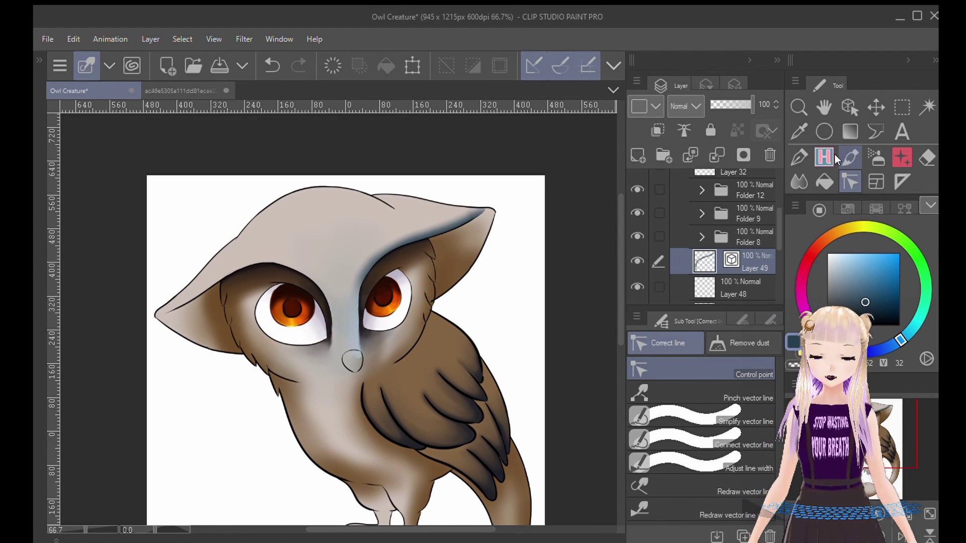
left_click(850, 157)
left_click(702, 493)
scroll(240, 280, "up", 3)
scroll(240, 280, "up", 2)
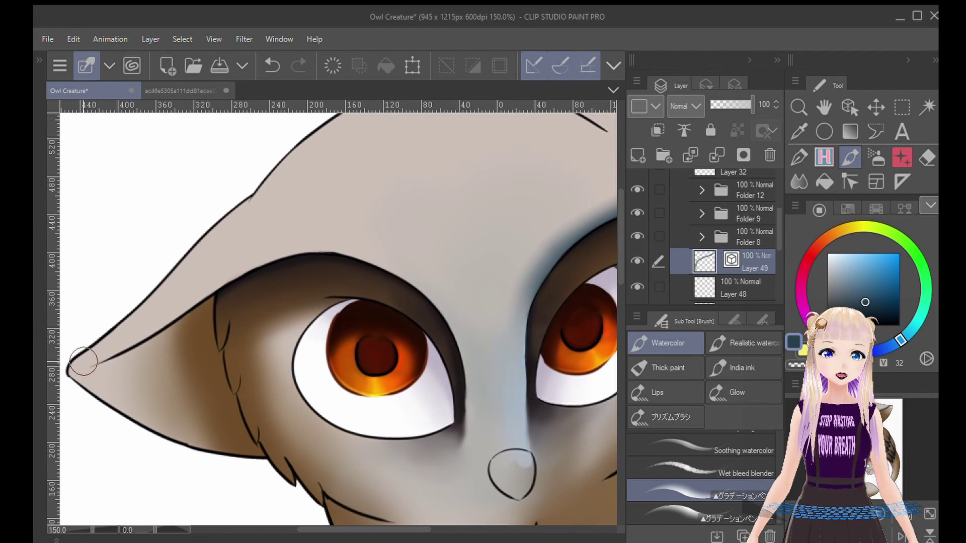
- Try a dark blue stroke on Layer 49 from the left-hand ear tip along the brow, and undo it
mouse_move(75, 356)
left_mouse_down()
mouse_move(196, 287)
mouse_move(129, 332)
mouse_move(443, 299)
mouse_move(468, 396)
left_mouse_up()
key("ctrl+z")
key("ctrl+z")
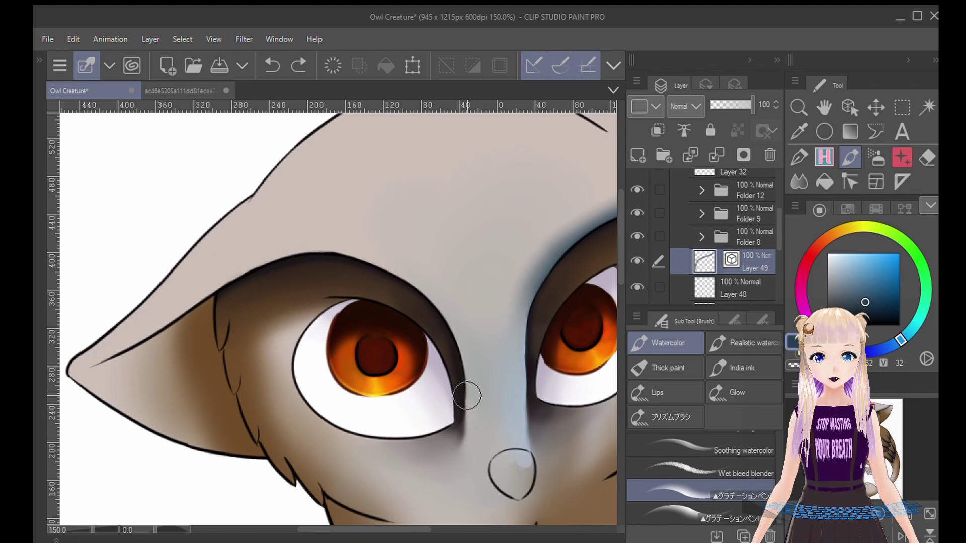
- Paint a dark blue stroke on a new vector layer from the left-hand ear tip along the brow, and fit its control points
left_click(638, 155)
mouse_move(72, 370)
left_mouse_down()
mouse_move(478, 403)
mouse_move(189, 287)
mouse_move(474, 427)
left_mouse_up()
key("ctrl+z")
key("y")
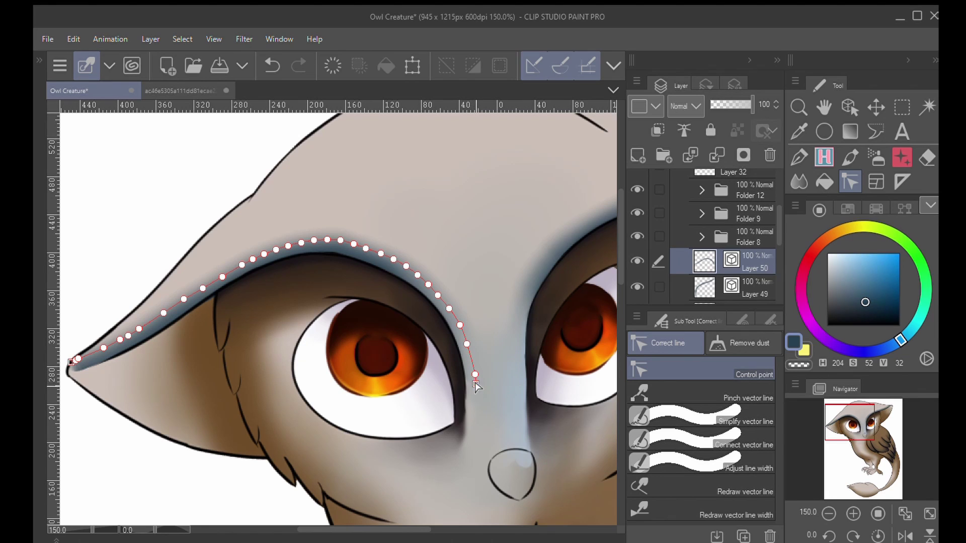
- Select Layer 49 and hide Layer 26 and Folder 8 to expose the brow strokes
left_click(701, 293)
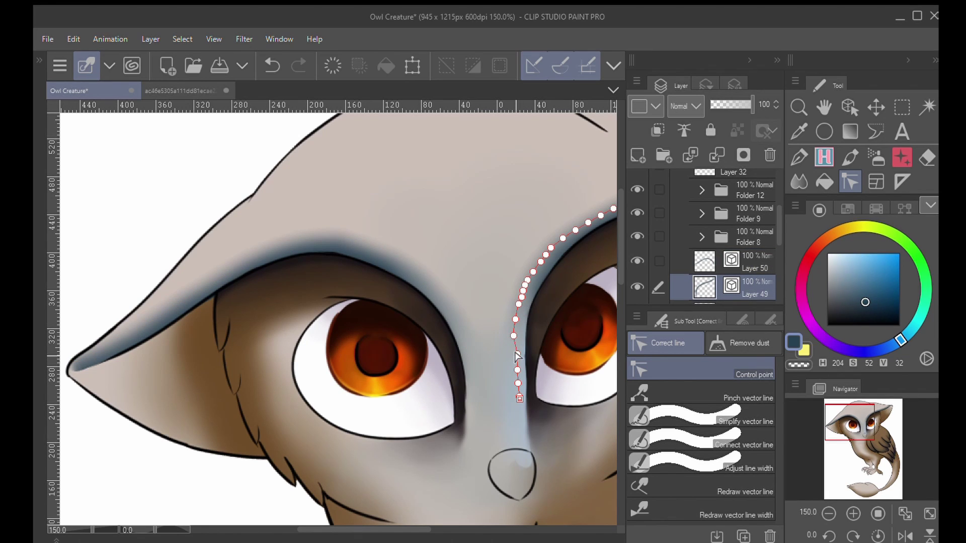
scroll(635, 273, "down", 5)
left_click(633, 280)
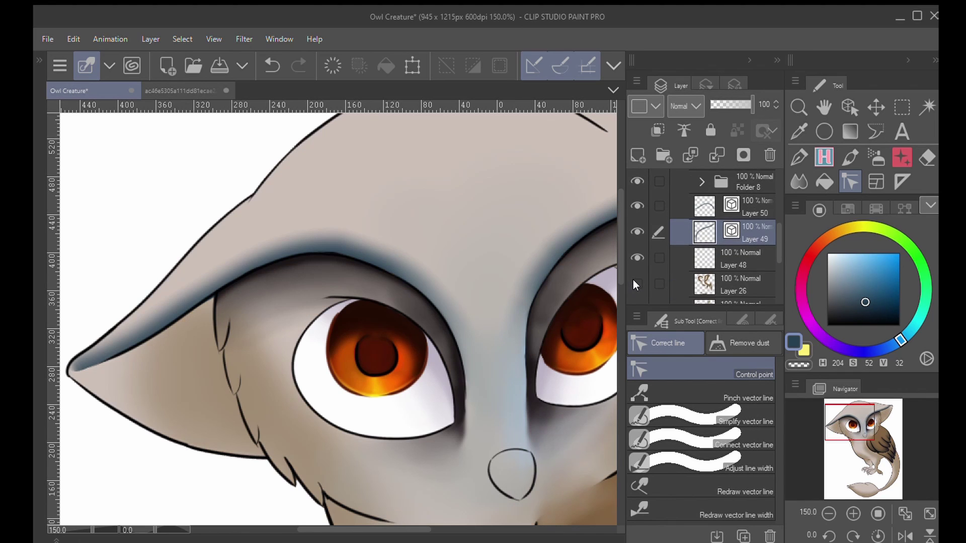
scroll(633, 279, "down", 3)
scroll(633, 279, "up", 9)
scroll(633, 279, "down", 2)
left_click(633, 268)
scroll(633, 269, "down", 1)
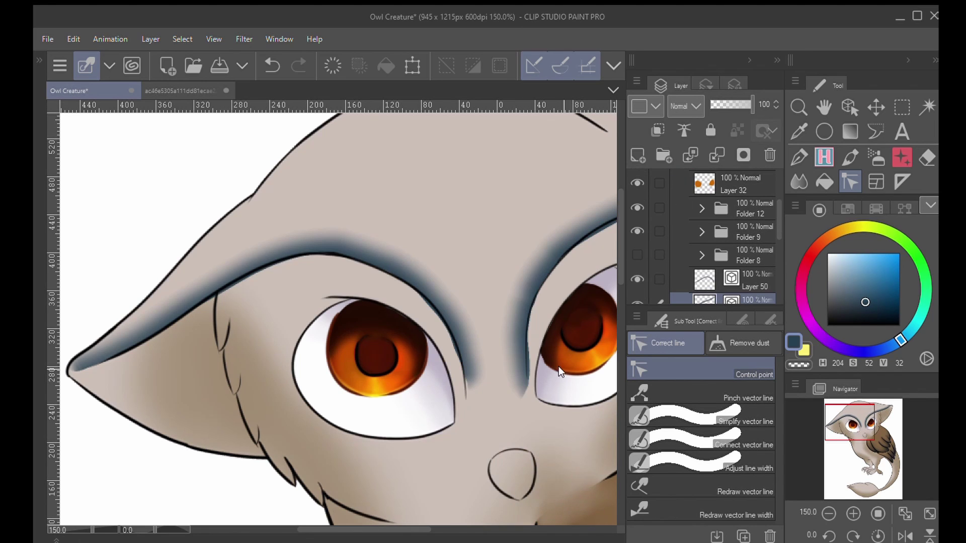
- Adjust the control points of the brow strokes on Layer 49 and Layer 50, extending their lower ends down toward the beak
scroll(558, 367, "up", 2)
mouse_move(492, 389)
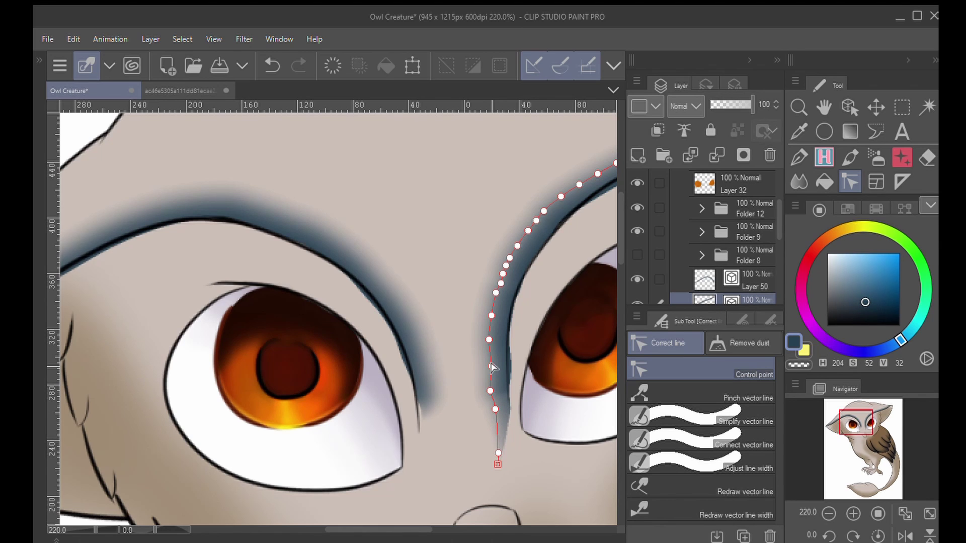
left_click_drag(499, 282, 316, 390)
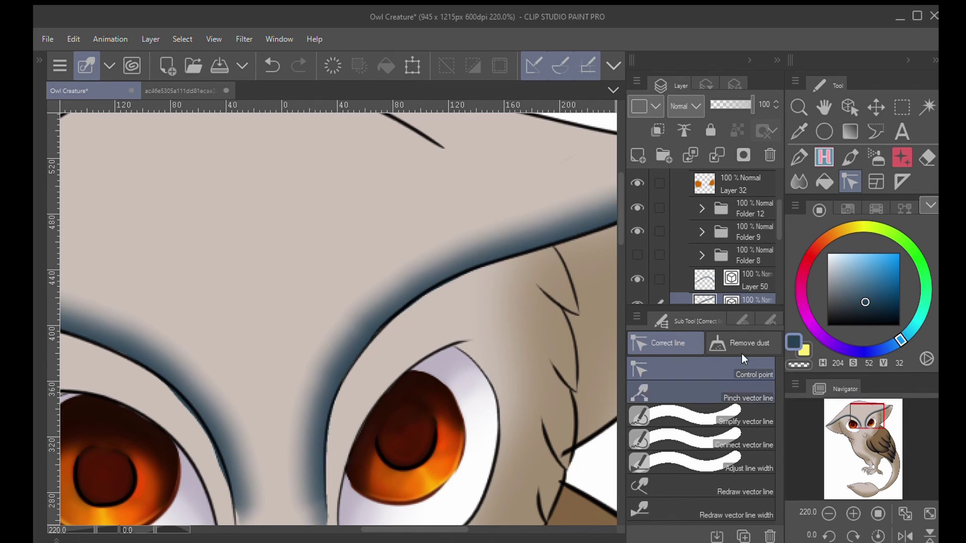
left_click(750, 285)
left_click_drag(233, 452, 479, 409)
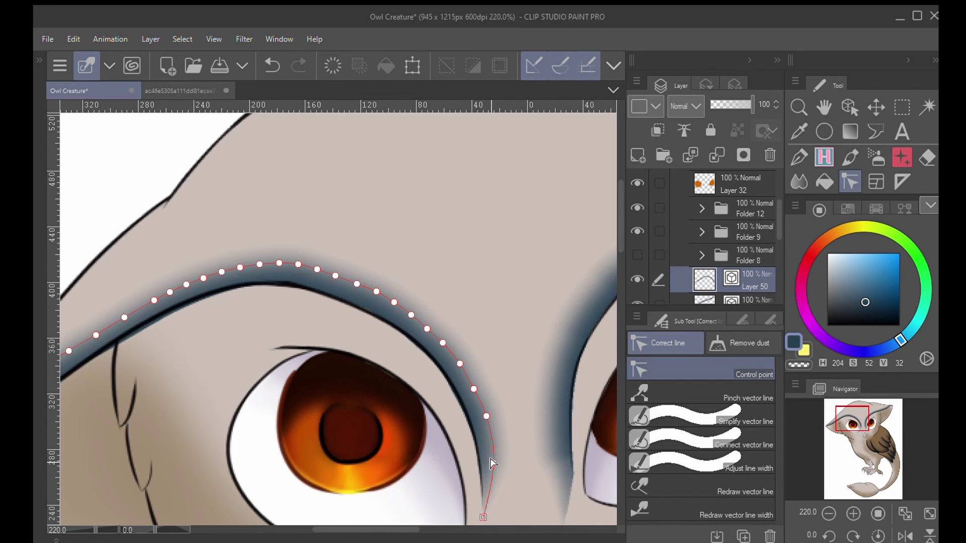
left_click_drag(492, 462, 563, 465)
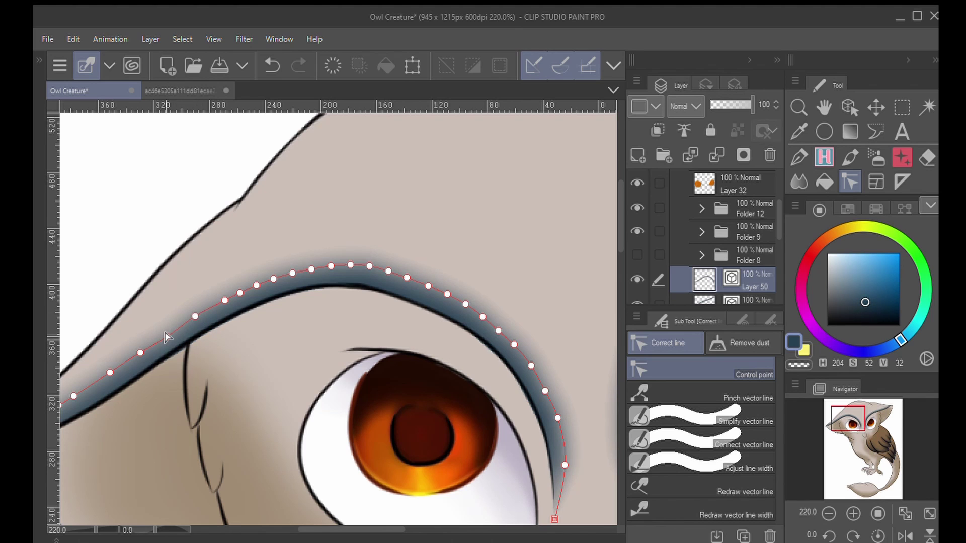
- Show Folder 8 again and pick the dark blue H 215, S 53, V 27 from the ear tuft in the owl reference photo
scroll(390, 388, "down", 4)
left_click(637, 255)
left_click_drag(458, 384, 329, 256)
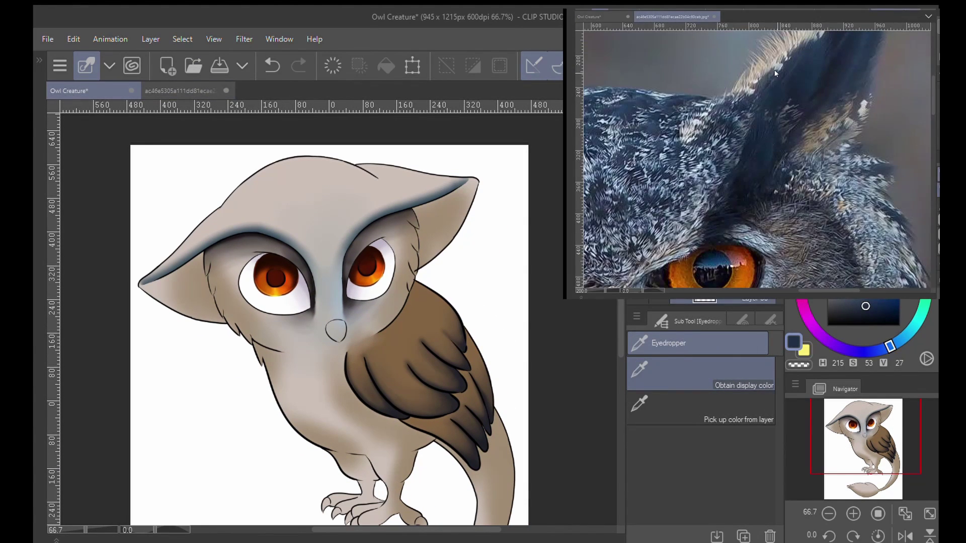
scroll(858, 129, "down", 3)
scroll(857, 129, "up", 3)
scroll(433, 183, "up", 4)
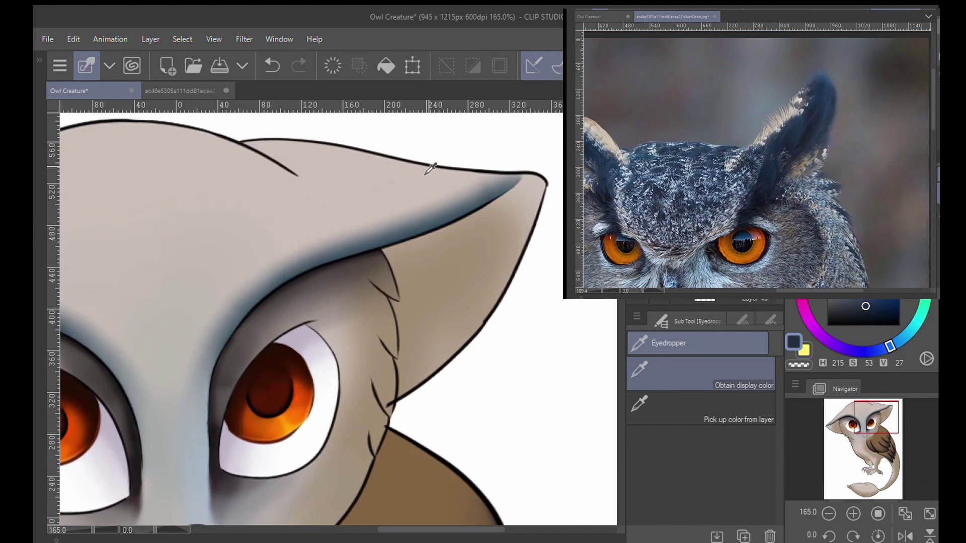
- Fill the upper side of both ears above the brow with dark blue on Layer 48, using the Soft airbrush at size 25
key("b")
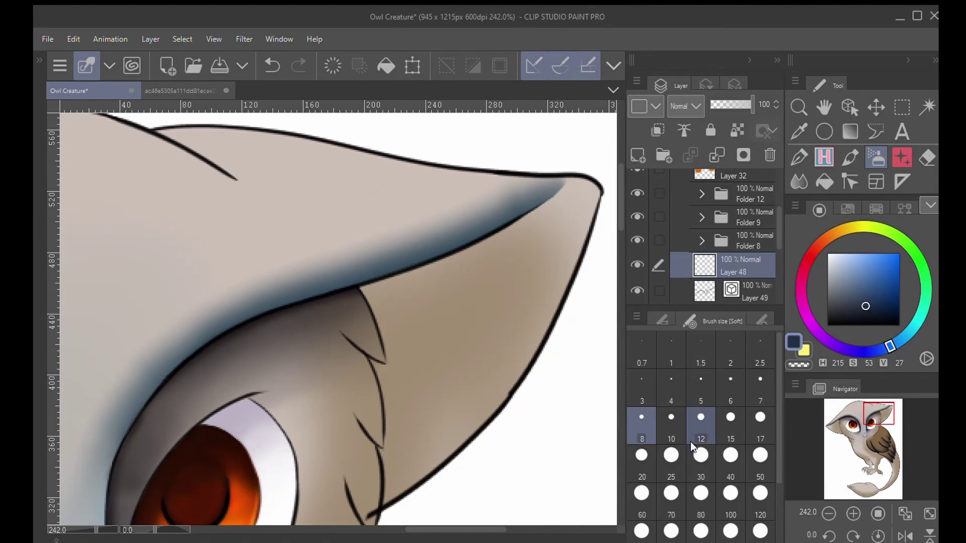
left_click(671, 455)
mouse_move(524, 179)
left_mouse_down()
mouse_move(415, 224)
mouse_move(466, 220)
mouse_move(427, 223)
mouse_move(317, 272)
mouse_move(474, 198)
mouse_move(470, 176)
mouse_move(426, 187)
left_mouse_up()
left_click_drag(425, 188, 464, 224)
mouse_move(550, 216)
left_mouse_down()
mouse_move(270, 156)
mouse_move(195, 150)
mouse_move(335, 197)
mouse_move(297, 203)
mouse_move(381, 211)
mouse_move(362, 206)
mouse_move(440, 245)
mouse_move(407, 285)
left_mouse_up()
left_click_drag(831, 416, 830, 425)
mouse_move(328, 300)
left_mouse_down()
mouse_move(451, 235)
mouse_move(306, 320)
mouse_move(492, 208)
mouse_move(454, 186)
left_mouse_up()
left_click(843, 417)
mouse_move(302, 227)
left_mouse_down()
mouse_move(306, 215)
mouse_move(271, 295)
mouse_move(278, 337)
mouse_move(253, 297)
mouse_move(183, 247)
left_mouse_up()
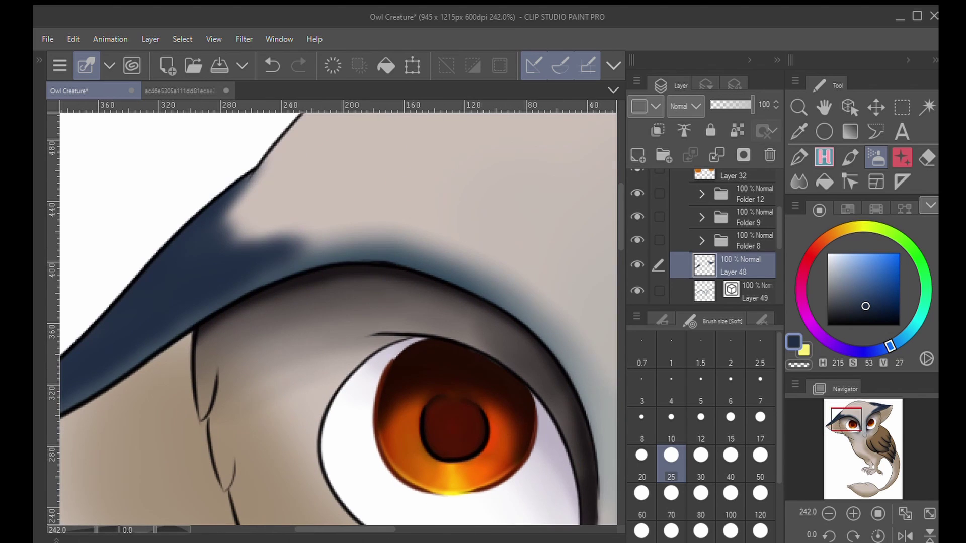
- Soften the inner edges of the dark blue on both ears into the forehead with the Blend tool at size 30
key("j")
mouse_move(287, 222)
left_mouse_down()
mouse_move(238, 247)
mouse_move(250, 257)
mouse_move(319, 245)
mouse_move(218, 238)
mouse_move(314, 225)
mouse_move(280, 243)
mouse_move(384, 243)
left_mouse_up()
mouse_move(221, 274)
left_mouse_down()
mouse_move(334, 223)
mouse_move(362, 234)
mouse_move(290, 172)
mouse_move(227, 218)
mouse_move(179, 276)
mouse_move(384, 239)
mouse_move(333, 207)
mouse_move(240, 226)
mouse_move(306, 198)
mouse_move(433, 252)
mouse_move(283, 208)
mouse_move(331, 210)
mouse_move(177, 287)
mouse_move(241, 238)
mouse_move(393, 220)
mouse_move(245, 221)
mouse_move(256, 222)
mouse_move(232, 248)
left_mouse_up()
left_click_drag(854, 411, 877, 411)
key("bracketright")
mouse_move(361, 244)
left_mouse_down()
mouse_move(254, 323)
mouse_move(345, 287)
mouse_move(244, 339)
mouse_move(330, 287)
mouse_move(443, 257)
mouse_move(168, 403)
mouse_move(379, 231)
mouse_move(293, 240)
mouse_move(366, 229)
mouse_move(291, 288)
left_mouse_up()
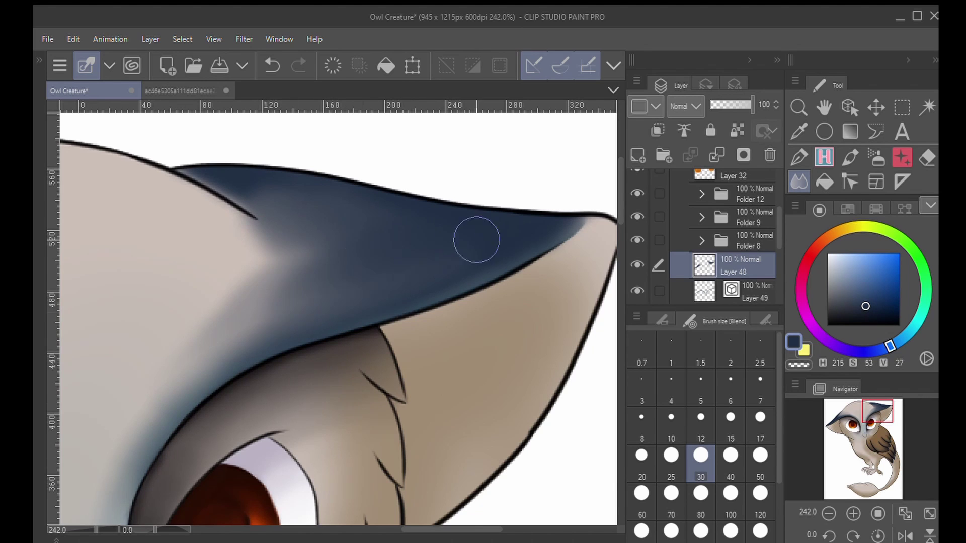
left_click_drag(355, 300, 317, 309)
- Airbrush more dark blue on the right-hand ear and blend it into the forehead, enlarging the Blend tool to size 50
left_click(876, 158)
mouse_move(499, 243)
left_mouse_down()
mouse_move(386, 296)
mouse_move(345, 291)
mouse_move(469, 273)
left_mouse_up()
key("j")
mouse_move(504, 237)
left_mouse_down()
mouse_move(419, 266)
mouse_move(450, 260)
mouse_move(413, 244)
mouse_move(240, 310)
mouse_move(316, 245)
mouse_move(212, 325)
mouse_move(243, 343)
left_mouse_up()
key("bracketright")
key("bracketright")
mouse_move(221, 248)
left_mouse_down()
mouse_move(265, 265)
mouse_move(363, 248)
mouse_move(319, 254)
mouse_move(158, 394)
mouse_move(200, 220)
mouse_move(177, 281)
left_mouse_up()
key("ctrl+minus")
key("ctrl+minus")
left_click_drag(213, 338, 434, 338)
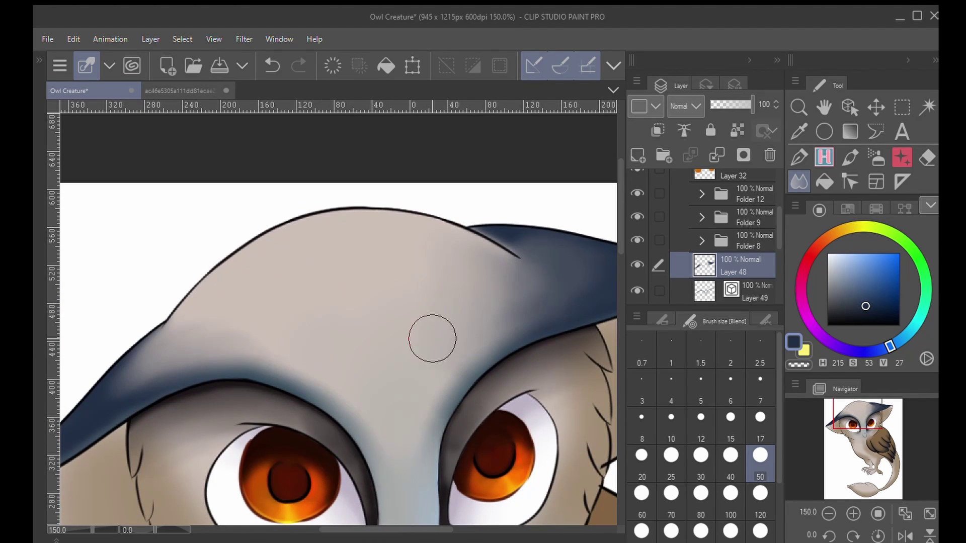
left_click_drag(424, 371, 489, 337)
- Airbrush more dark blue over the left-hand ear and brow at size 25, and blend its edge into the forehead
key("b")
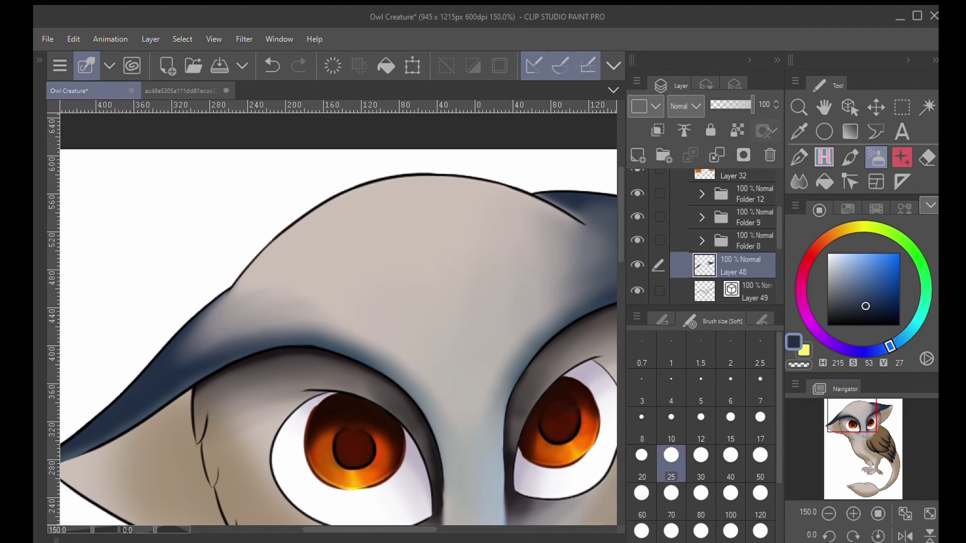
mouse_move(189, 355)
left_mouse_down()
mouse_move(167, 377)
mouse_move(219, 306)
mouse_move(275, 330)
mouse_move(199, 363)
mouse_move(243, 343)
mouse_move(208, 324)
mouse_move(177, 371)
mouse_move(290, 332)
mouse_move(284, 403)
mouse_move(320, 327)
mouse_move(219, 332)
mouse_move(215, 321)
mouse_move(254, 328)
left_mouse_up()
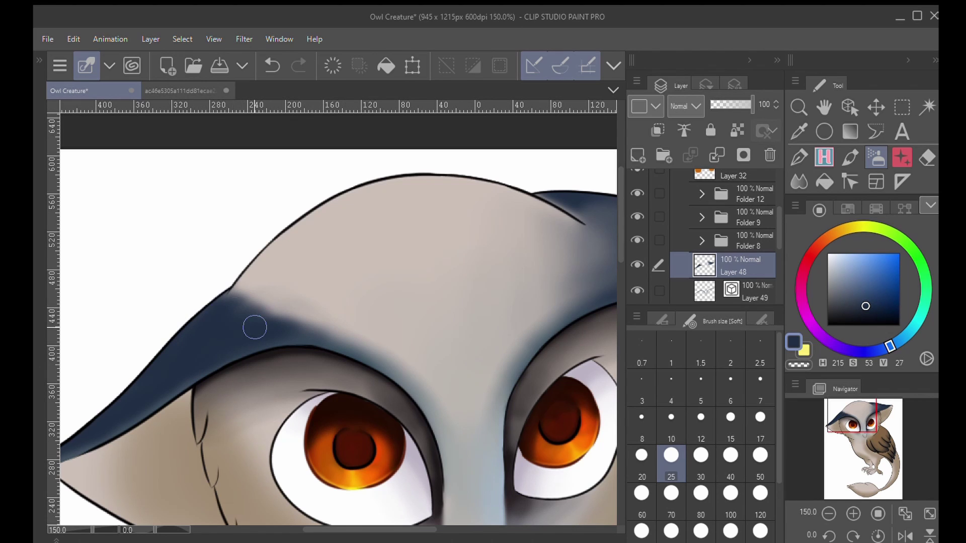
key("j")
mouse_move(276, 291)
left_mouse_down()
mouse_move(230, 313)
mouse_move(272, 317)
mouse_move(242, 336)
mouse_move(339, 311)
mouse_move(259, 280)
mouse_move(280, 298)
mouse_move(383, 282)
mouse_move(328, 244)
left_mouse_up()
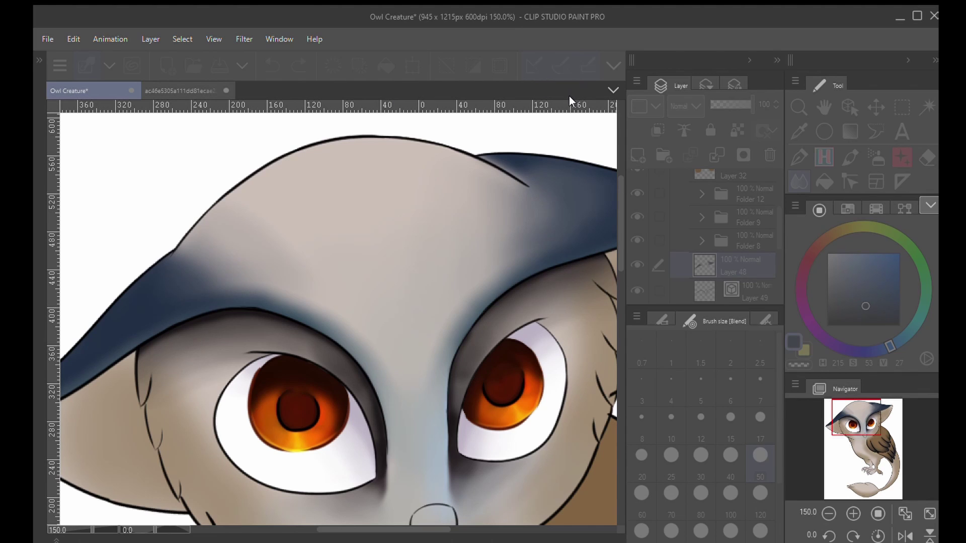
left_click(668, 108)
scroll(416, 305, "down", 3)
scroll(415, 304, "down", 1)
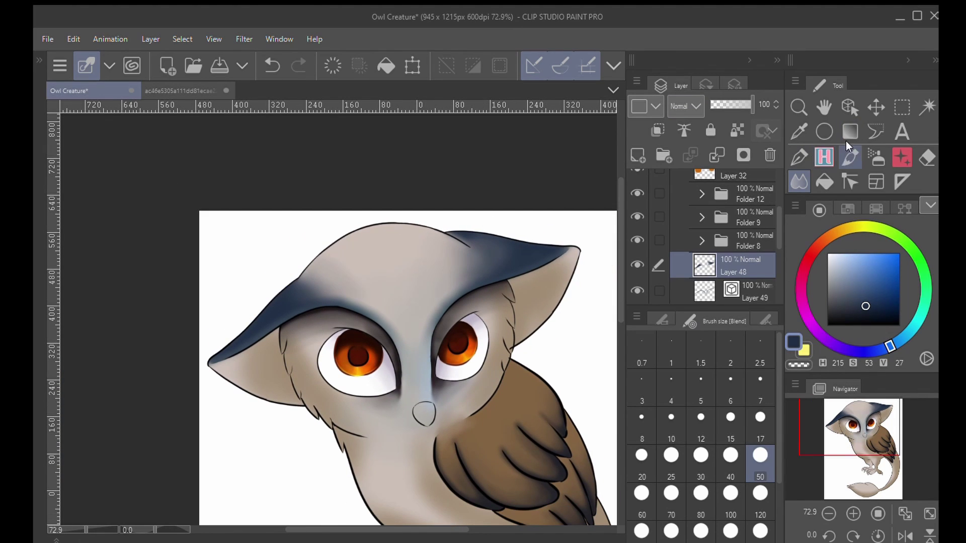
- Darken the corner beneath the right-hand ear's crease line with the Soft airbrush at size 12, and blend it at size 15
left_click(876, 158)
left_click(701, 417)
scroll(337, 317, "up", 5)
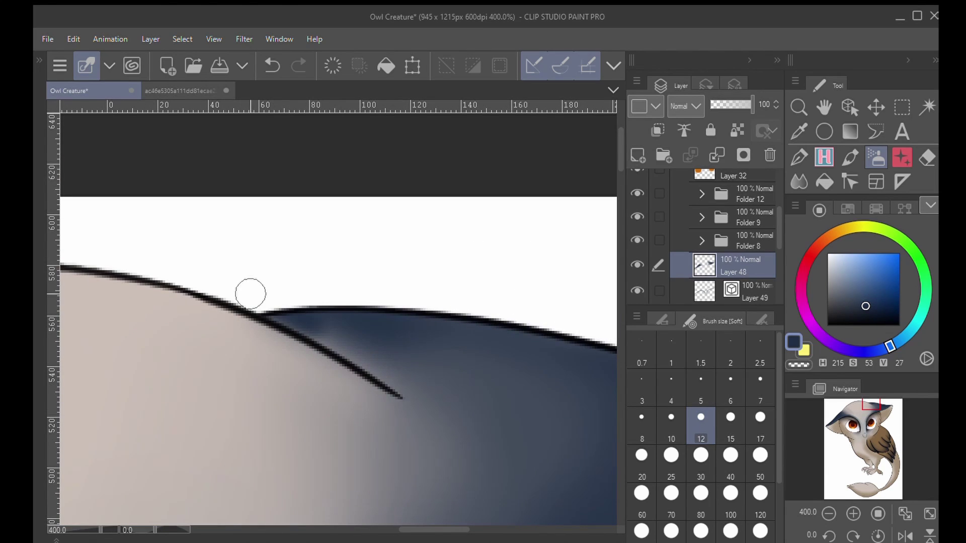
left_click_drag(250, 294, 370, 350)
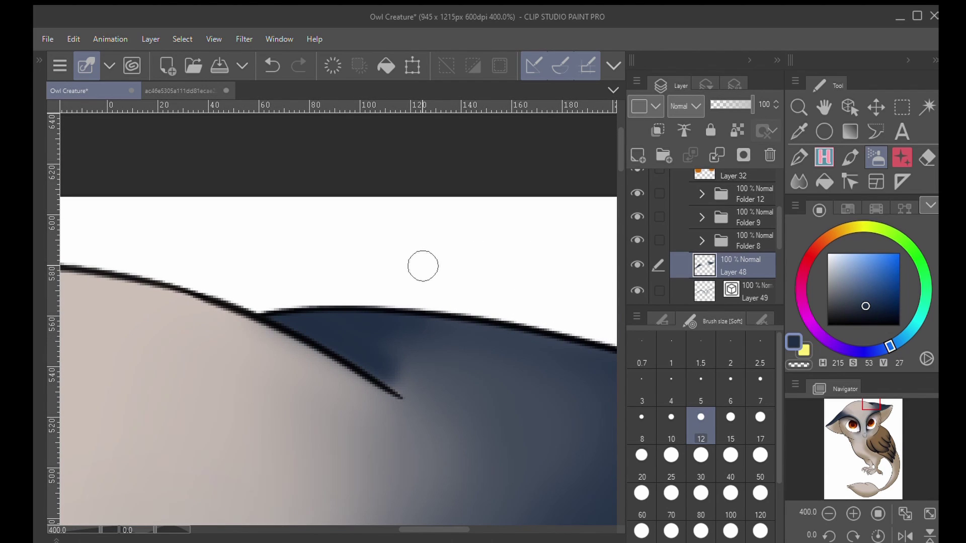
key("j")
scroll(433, 324, "down", 3)
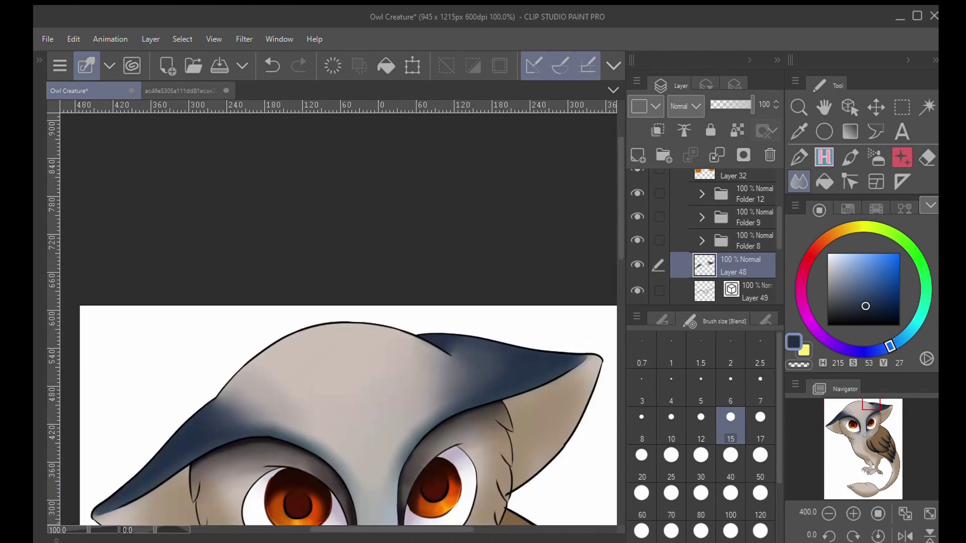
scroll(385, 313, "up", 3)
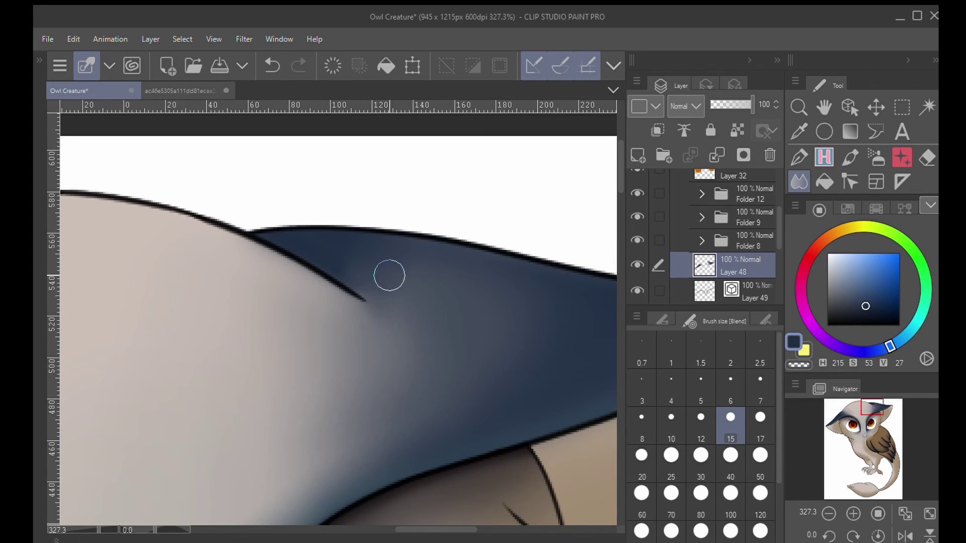
scroll(389, 276, "down", 8)
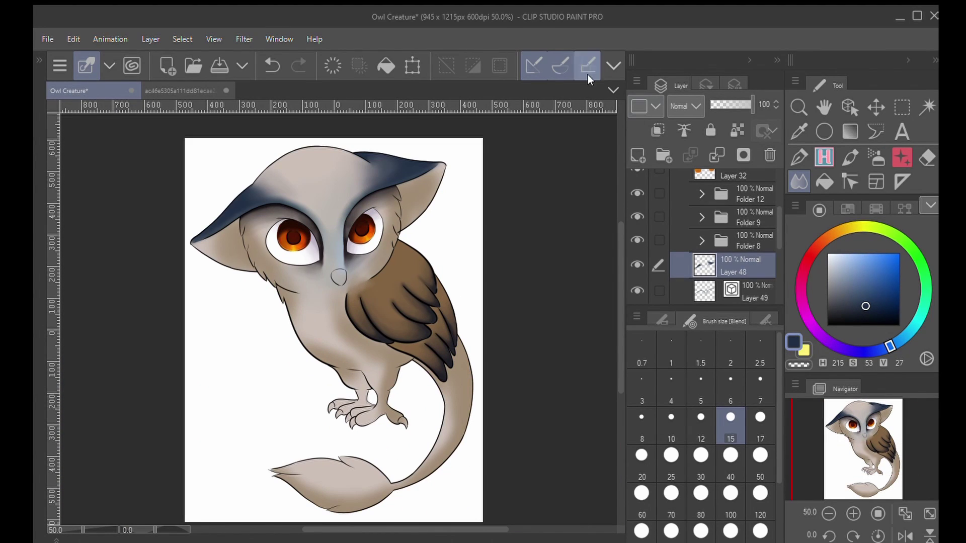
- Airbrush the reference photo's blue H 215, S 55, V 25 over the right-hand ear at size 30 on a new layer in Folder 13
left_click(641, 151)
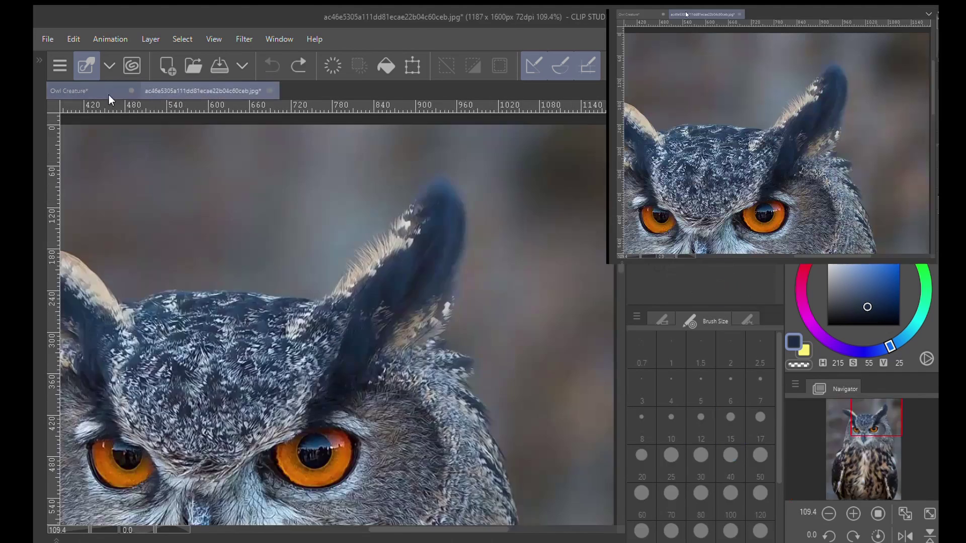
left_click(81, 90)
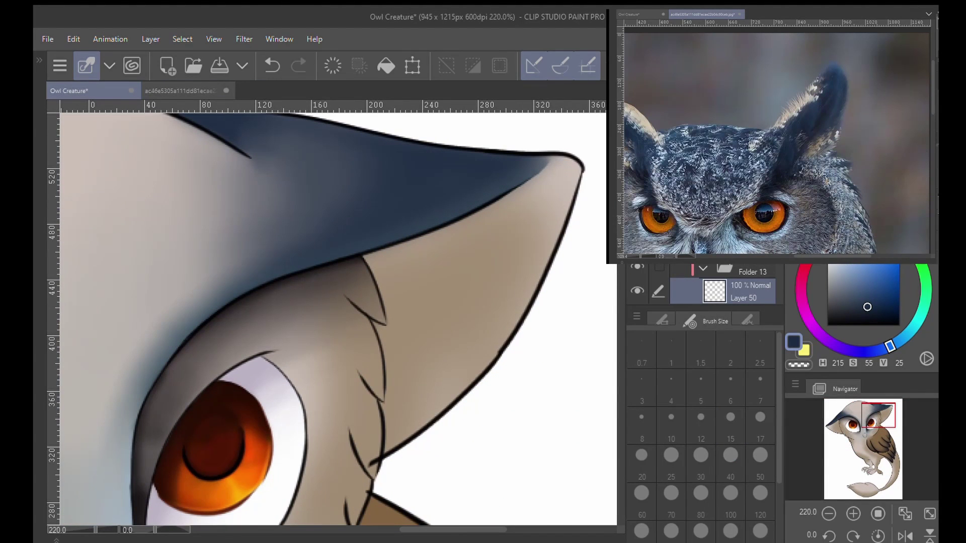
left_click(703, 465)
left_click_drag(339, 320, 362, 375)
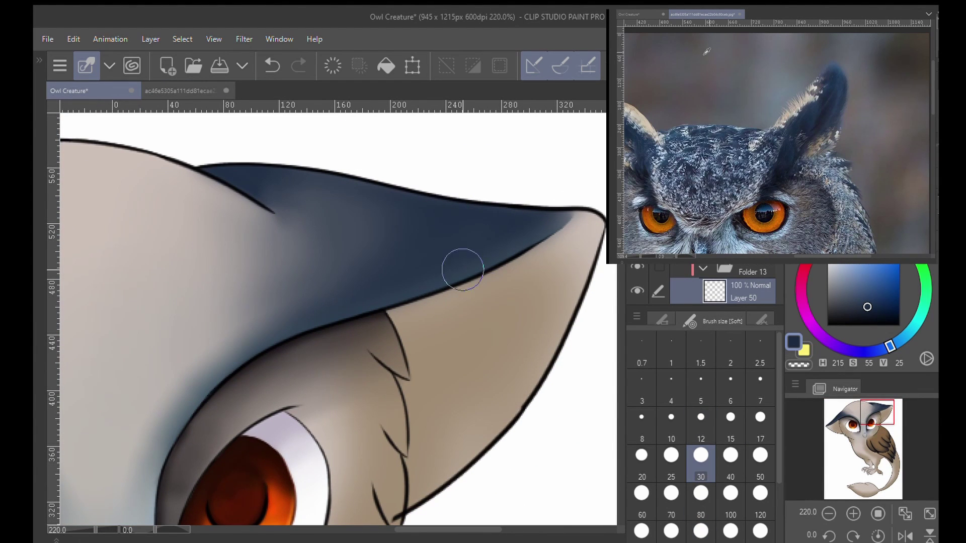
left_click_drag(463, 269, 536, 215)
- Darken the blue to V 20 and airbrush it over the middle of the right-hand ear on Layer 50
double_click(789, 337)
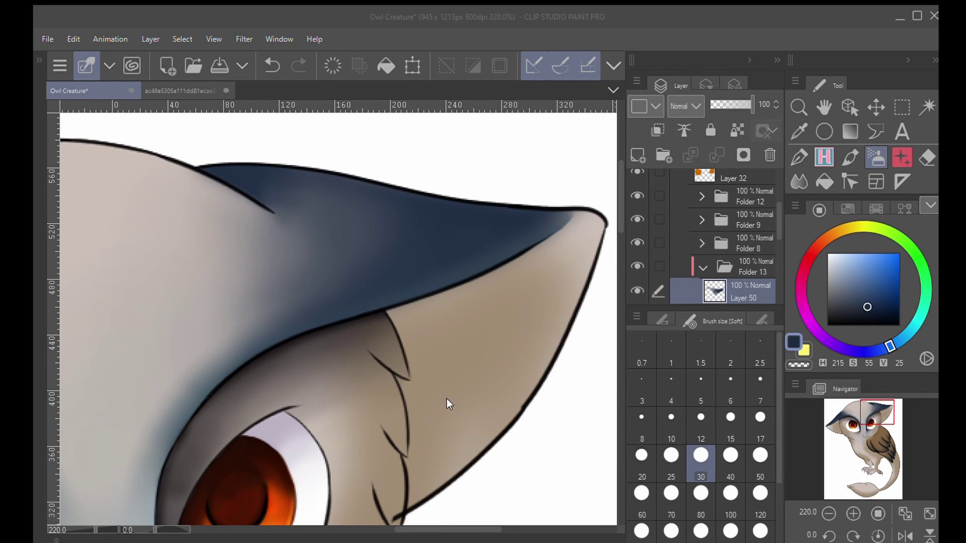
left_click(611, 64)
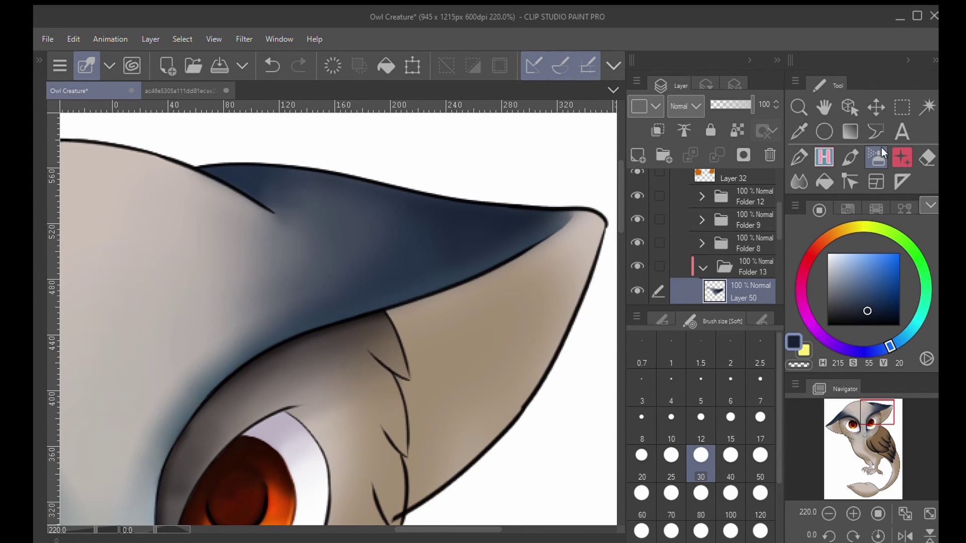
mouse_move(470, 206)
left_mouse_down()
mouse_move(465, 262)
mouse_move(401, 282)
left_mouse_up()
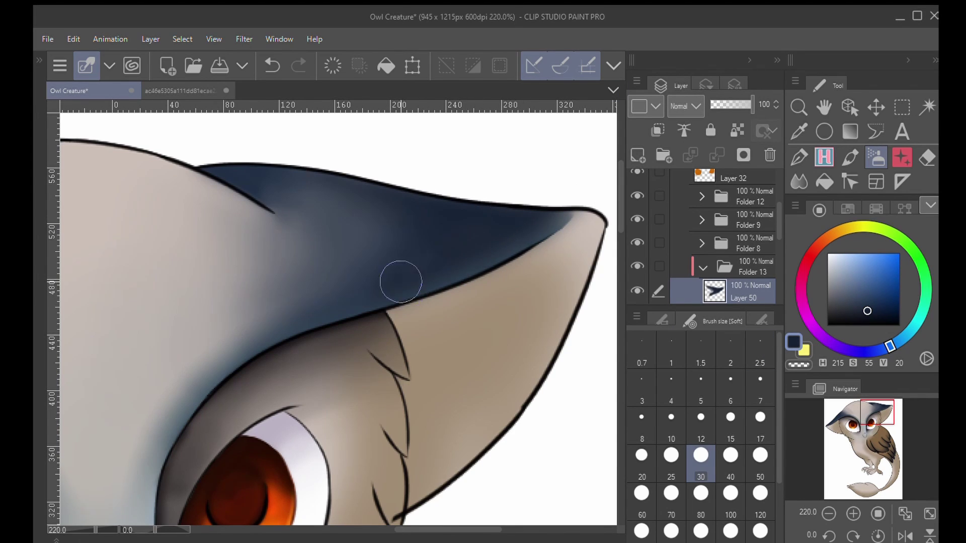
- Undo the last stroke on the right-hand ear, and airbrush the V 20 dark blue along the left-hand ear
key("ctrl+z")
left_click_drag(875, 413, 836, 424)
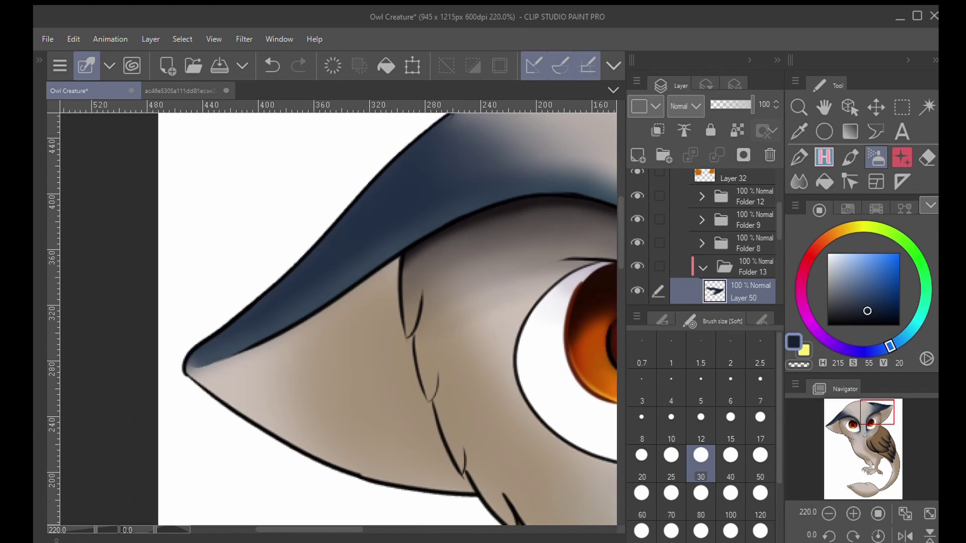
left_click_drag(301, 282, 355, 248)
left_click_drag(522, 237, 367, 263)
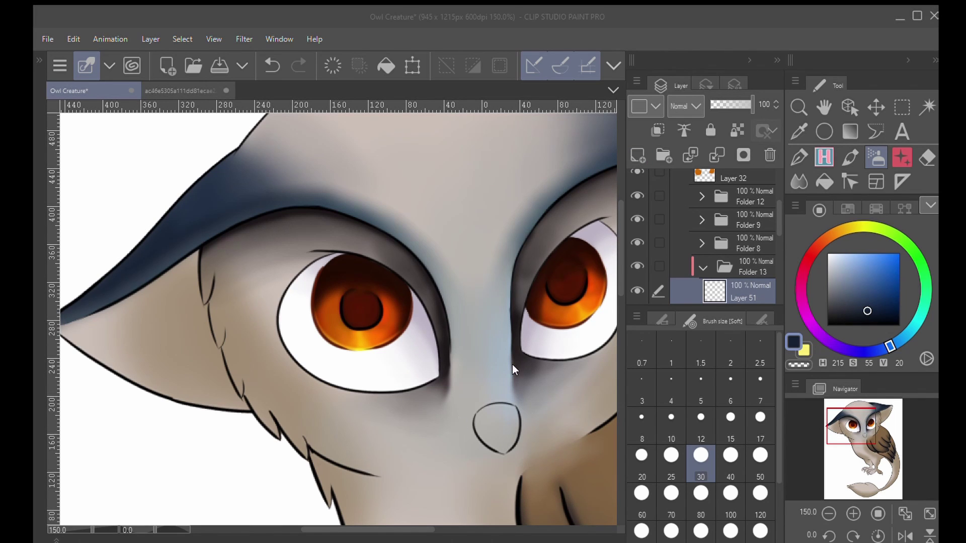
- Airbrush the blue darkened to V 10 over the dark markings of both ears at size 30 on the new layer in Folder 13
left_click_drag(245, 273, 405, 268)
scroll(287, 306, "up", 3)
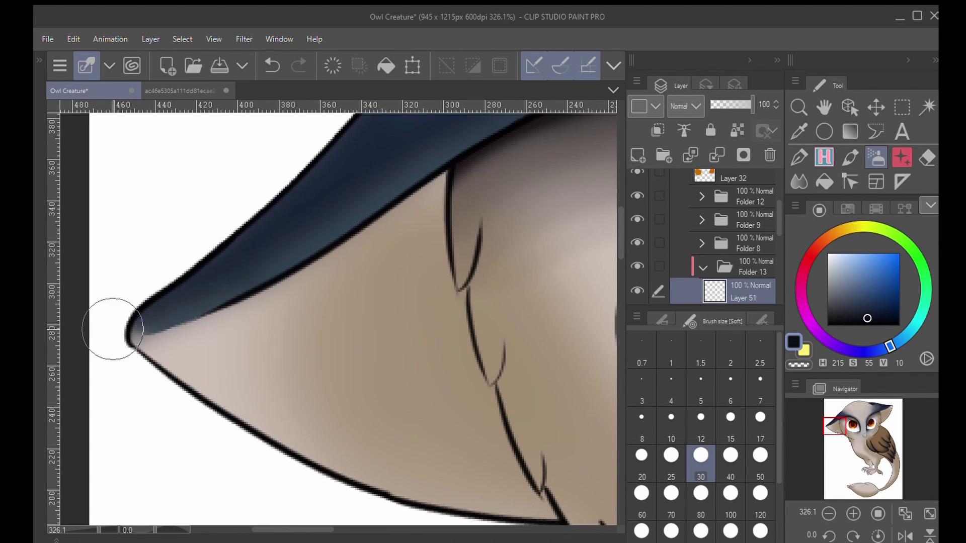
left_click_drag(495, 133, 65, 297)
left_click_drag(579, 166, 75, 403)
mouse_move(133, 179)
left_mouse_down()
mouse_move(224, 264)
mouse_move(274, 270)
left_mouse_up()
left_click_drag(428, 226, 252, 187)
mouse_move(539, 316)
left_mouse_down()
mouse_move(428, 343)
mouse_move(281, 410)
left_mouse_up()
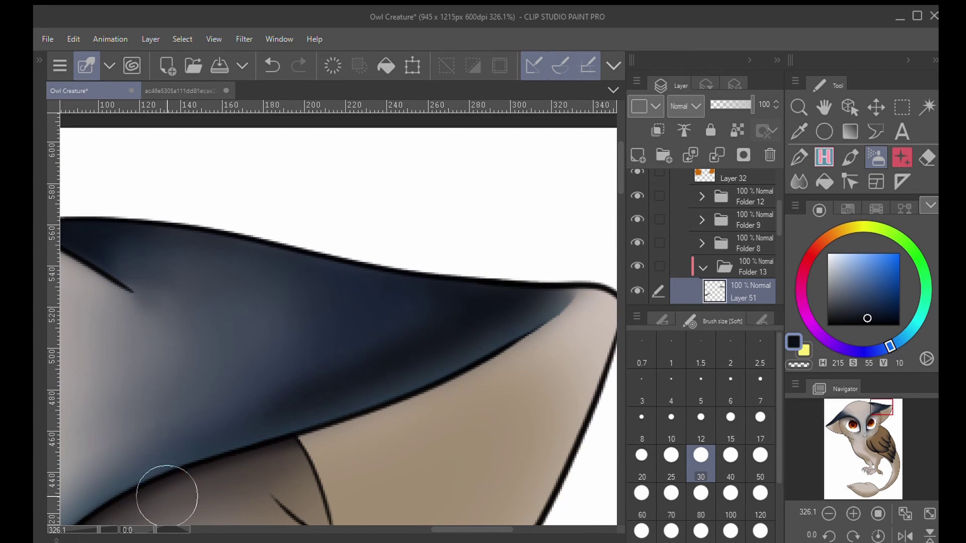
scroll(437, 335, "down", 5)
left_click_drag(332, 367, 346, 278)
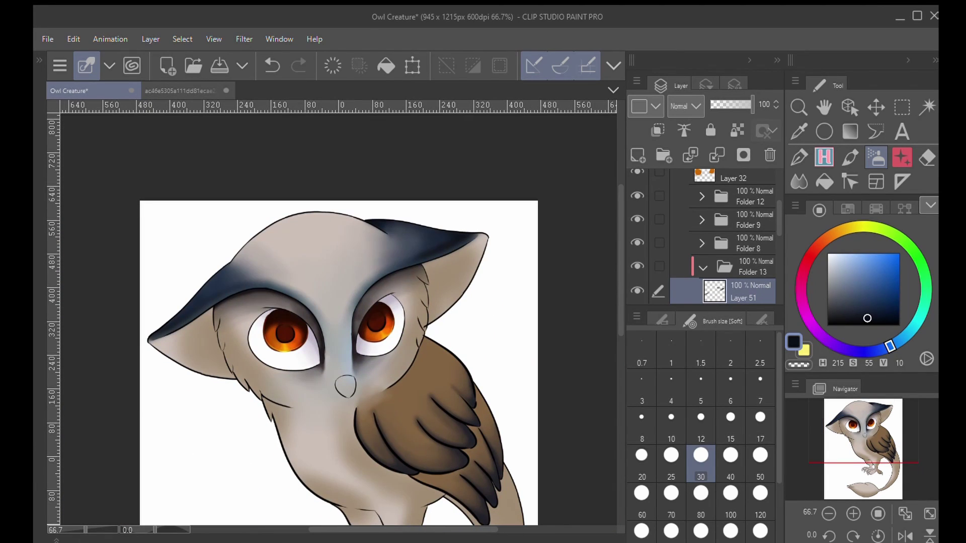
- Collapse Folder 13, create a clipped folder above Layer 49 and add an empty layer inside it
left_click(702, 266)
scroll(703, 266, "down", 2)
left_click(705, 264)
left_click(664, 155)
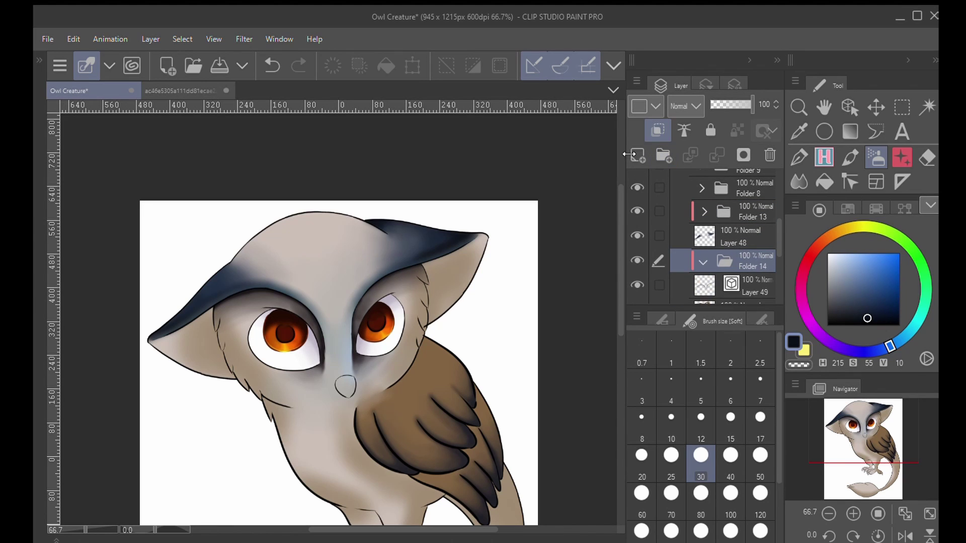
left_click(638, 155)
scroll(456, 246, "up", 4)
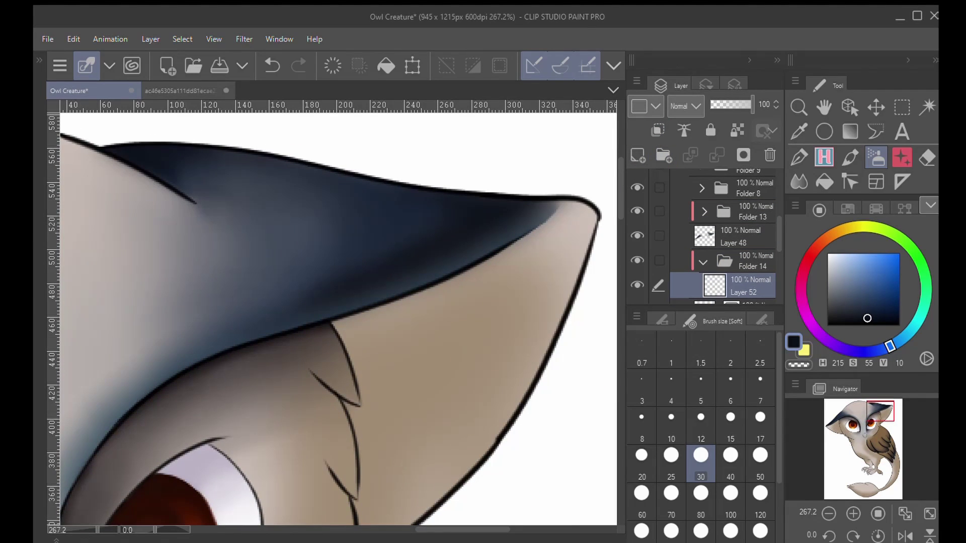
- Set the new layer to Color burn and place a copy of Layer 49 beneath it in Folder 14
double_click(788, 338)
left_click(663, 134)
scroll(762, 284, "down", 2)
left_click(753, 253)
left_click_drag(752, 239, 752, 240)
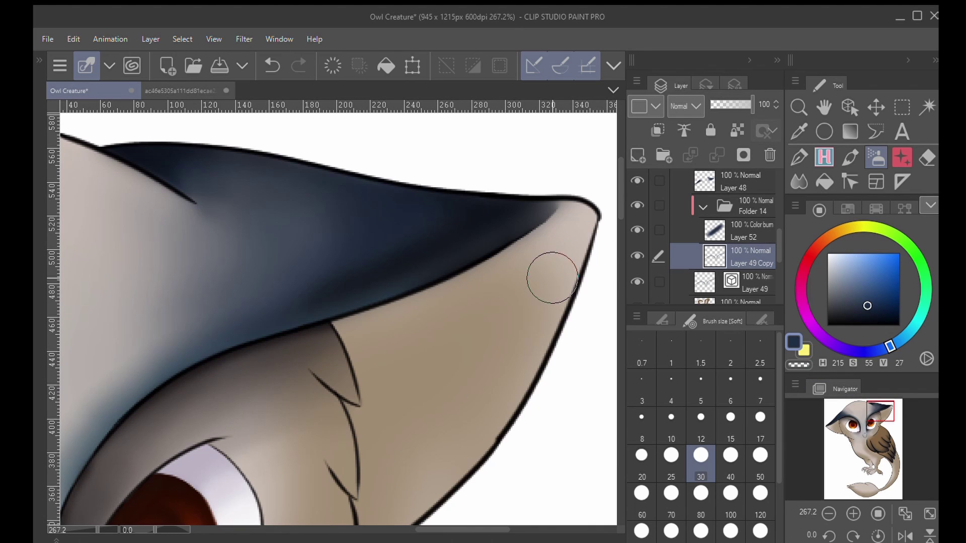
- Airbrush blue H 215, S 55, V 27 along the lower edge of both ears' dark markings on the Color burn layer
left_click(753, 225)
left_click_drag(506, 242, 375, 303)
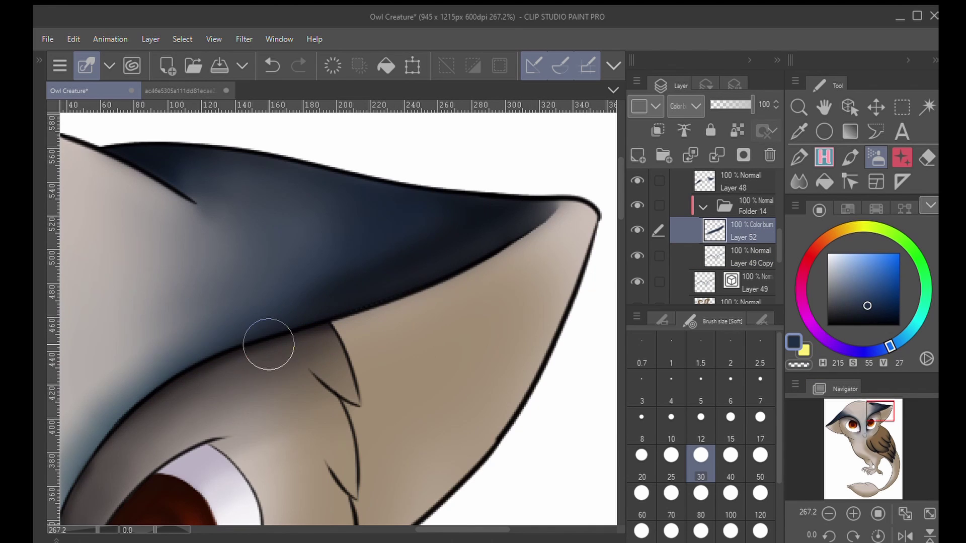
left_click_drag(126, 347, 604, 237)
mouse_move(274, 408)
left_mouse_down()
mouse_move(371, 384)
mouse_move(576, 264)
mouse_move(350, 330)
left_mouse_up()
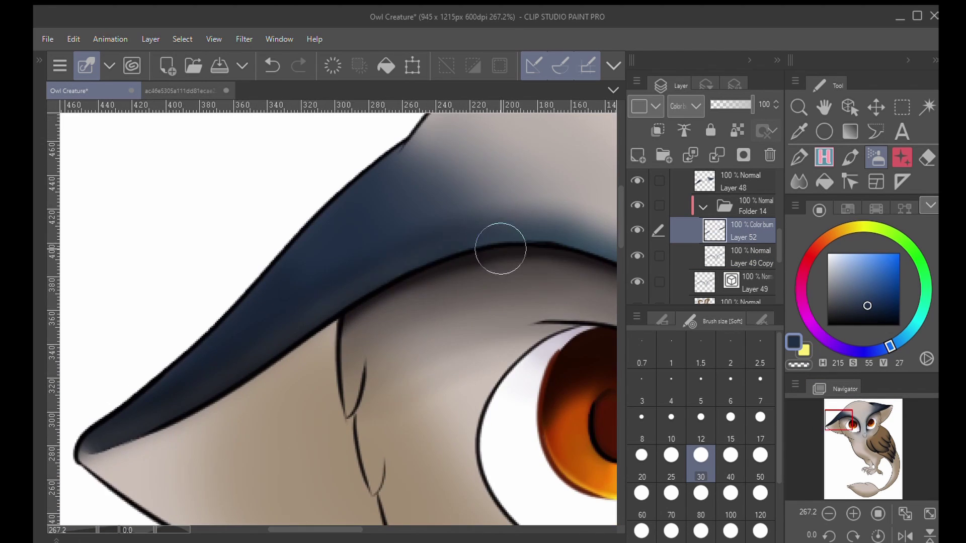
left_click_drag(501, 248, 574, 266)
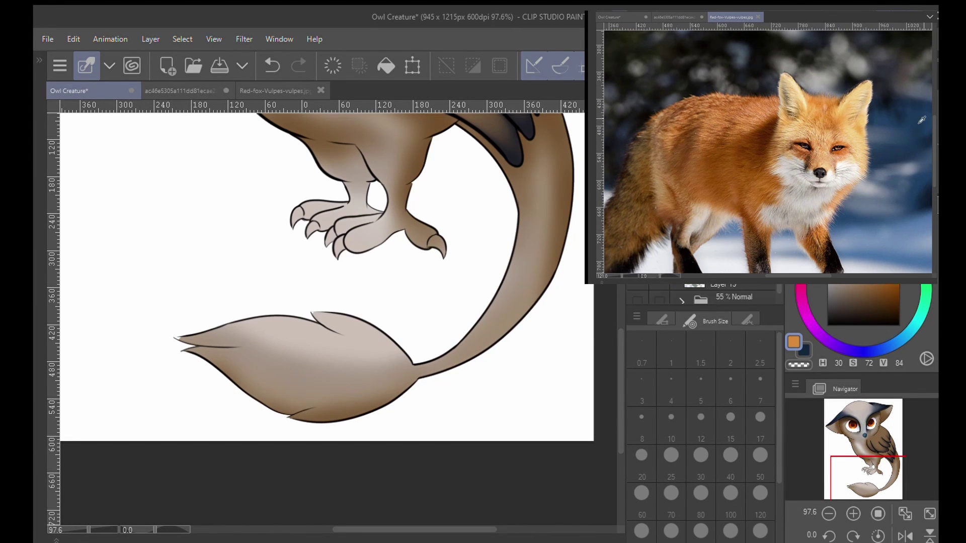
- Airbrush the fox photo's orange H 30, S 72, V 84 over the tail tuft and lower tail at size 100 on Layer 62
scroll(704, 295, "up", 5)
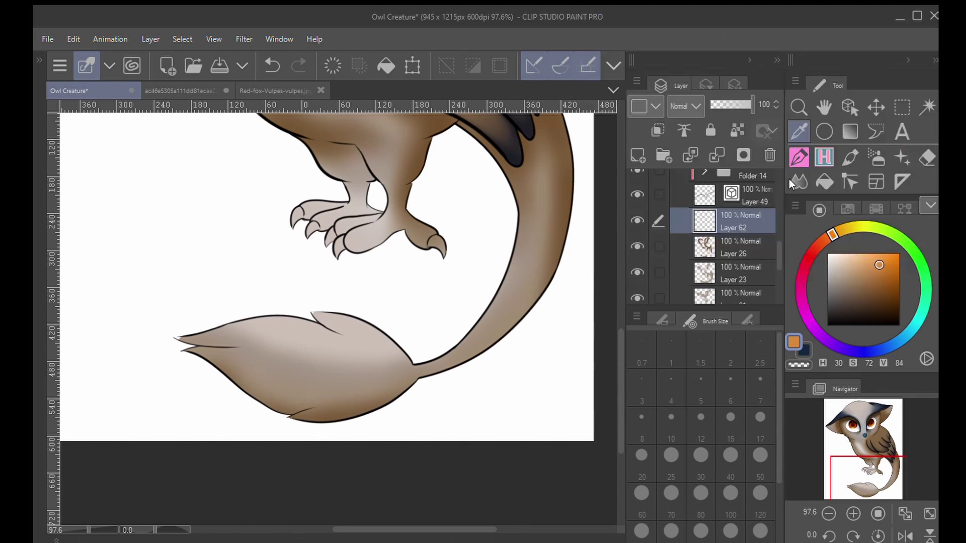
left_click(882, 165)
left_click(724, 496)
mouse_move(215, 352)
left_mouse_down()
mouse_move(167, 321)
mouse_move(280, 395)
mouse_move(356, 413)
mouse_move(225, 318)
mouse_move(297, 345)
mouse_move(346, 342)
mouse_move(362, 397)
left_mouse_up()
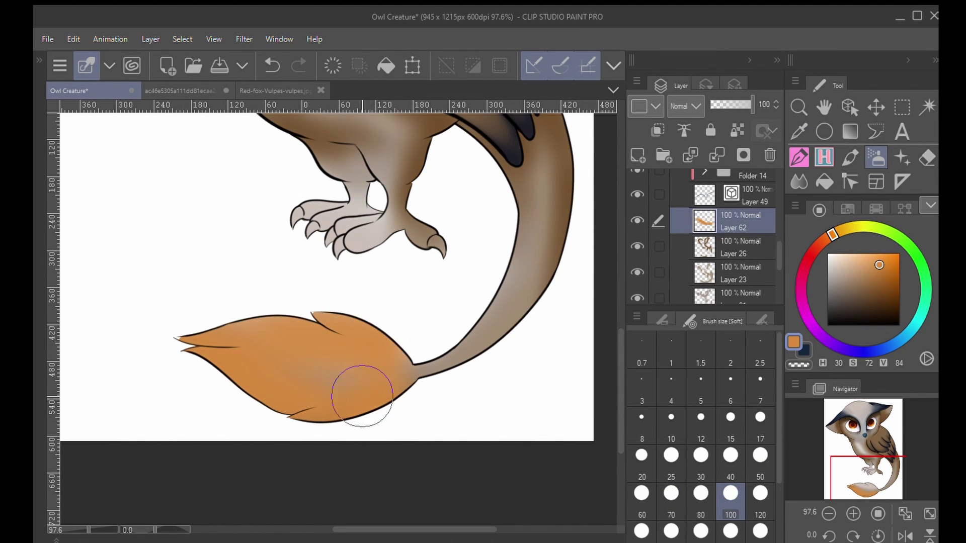
mouse_move(521, 309)
left_mouse_down()
mouse_move(510, 329)
mouse_move(504, 266)
mouse_move(513, 245)
left_mouse_up()
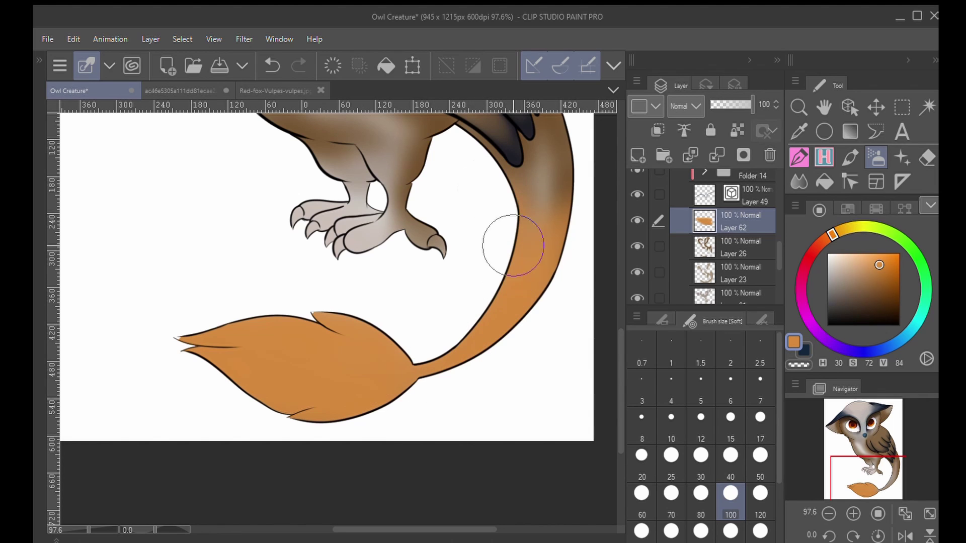
- Carry the orange up to the base of the tail beneath the wing, and over the legs and feet
left_click_drag(427, 368, 288, 461)
left_click_drag(445, 283, 421, 203)
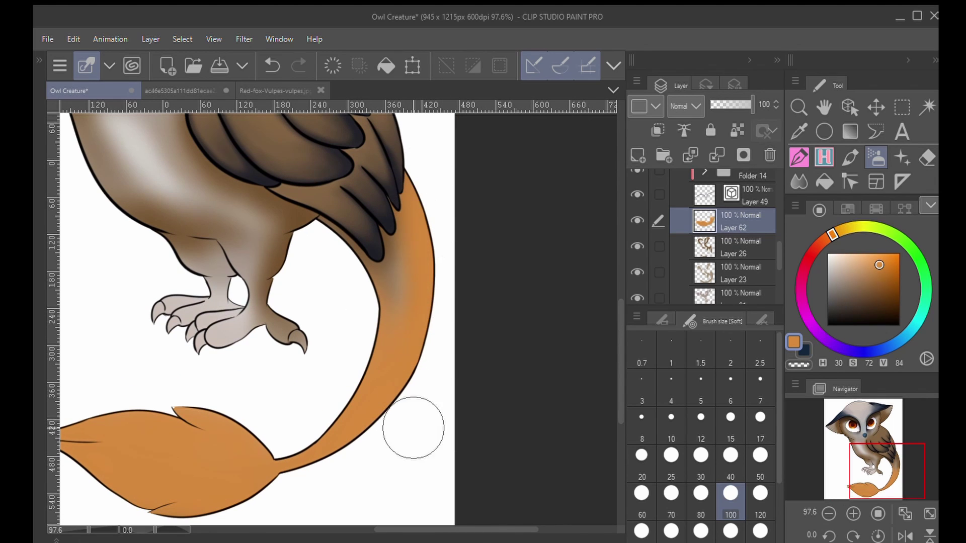
left_click_drag(414, 427, 489, 517)
mouse_move(372, 337)
left_mouse_down()
mouse_move(357, 361)
mouse_move(307, 351)
mouse_move(304, 391)
mouse_move(311, 368)
mouse_move(373, 408)
left_mouse_up()
- Airbrush the orange over the forehead and the inner parts of both ears on Layer 62
mouse_move(381, 166)
left_mouse_down()
mouse_move(373, 266)
mouse_move(300, 459)
left_mouse_up()
mouse_move(349, 236)
left_mouse_down()
mouse_move(448, 254)
mouse_move(381, 228)
left_mouse_up()
mouse_move(307, 217)
left_mouse_down()
mouse_move(221, 254)
mouse_move(287, 211)
left_mouse_up()
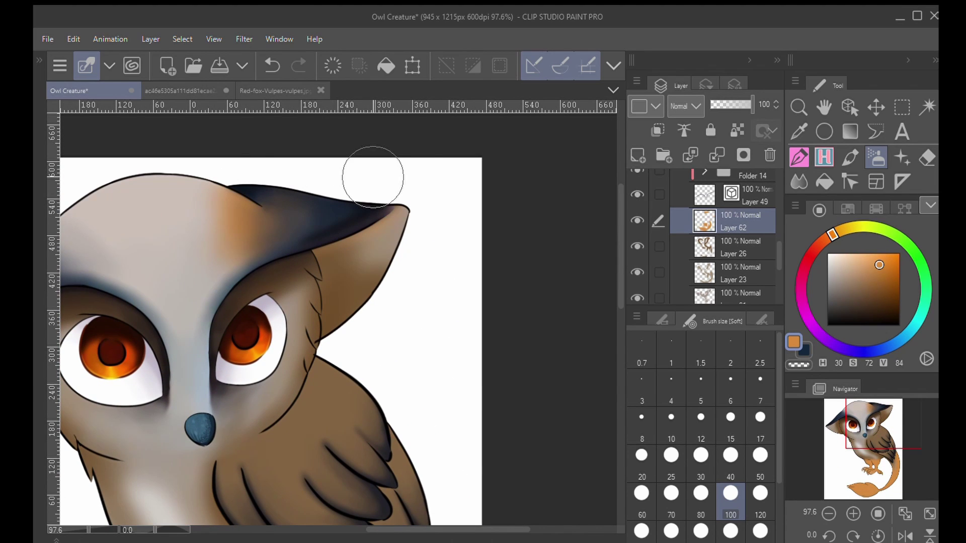
left_click_drag(373, 177, 511, 198)
mouse_move(189, 257)
left_mouse_down()
mouse_move(267, 285)
mouse_move(322, 323)
mouse_move(370, 262)
mouse_move(316, 248)
mouse_move(298, 215)
mouse_move(229, 212)
mouse_move(252, 190)
left_mouse_up()
scroll(252, 190, "right", 5)
mouse_move(374, 256)
left_mouse_down()
mouse_move(394, 269)
mouse_move(388, 333)
left_mouse_up()
left_click_drag(430, 274, 606, 242)
mouse_move(202, 320)
left_mouse_down()
mouse_move(216, 380)
mouse_move(150, 336)
left_mouse_up()
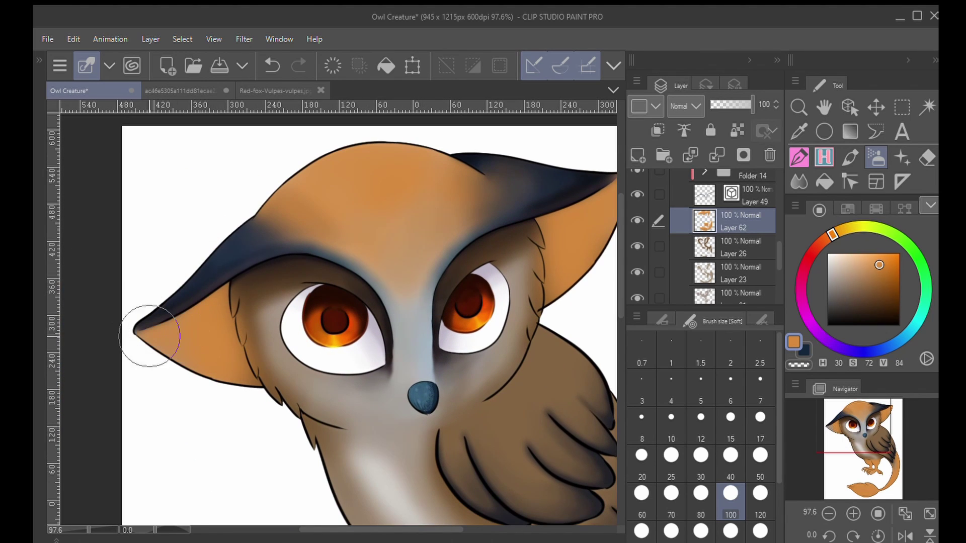
scroll(534, 304, "down", 2)
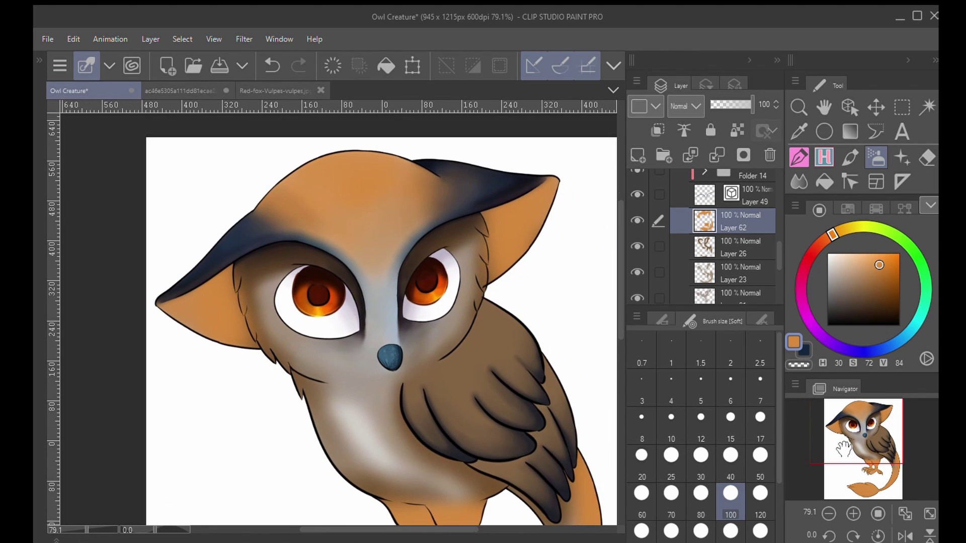
- Paint a selection over the inner side of the right-hand ear on Layer 26 with the Selection pen, undoing the last stroke
left_click(734, 249)
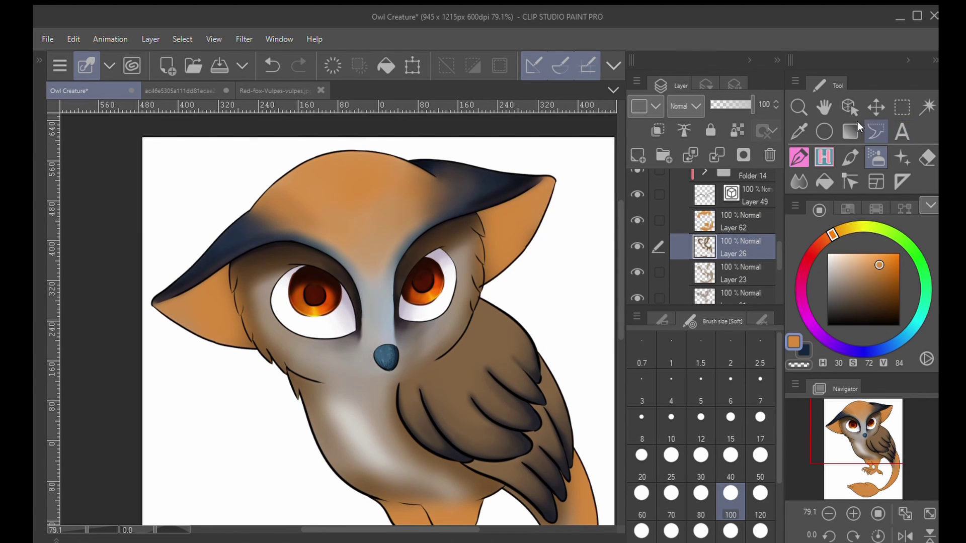
key("m")
left_click(660, 322)
left_click(704, 463)
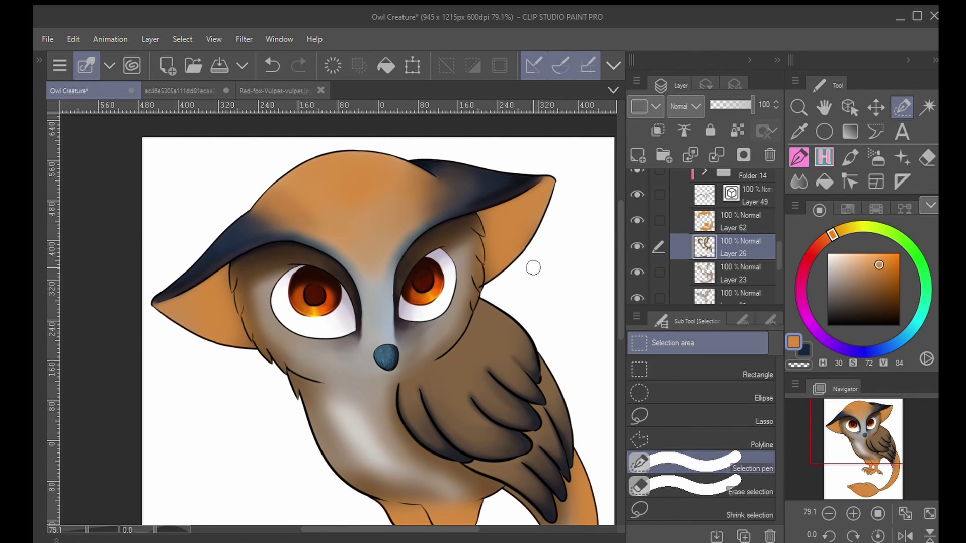
scroll(538, 247, "up", 8)
mouse_move(427, 180)
left_mouse_down()
mouse_move(420, 170)
mouse_move(434, 216)
mouse_move(416, 335)
mouse_move(342, 275)
left_mouse_up()
mouse_move(428, 163)
left_mouse_down()
mouse_move(400, 229)
mouse_move(378, 174)
left_mouse_up()
left_click_drag(406, 142, 319, 208)
left_click(273, 65)
left_click(770, 321)
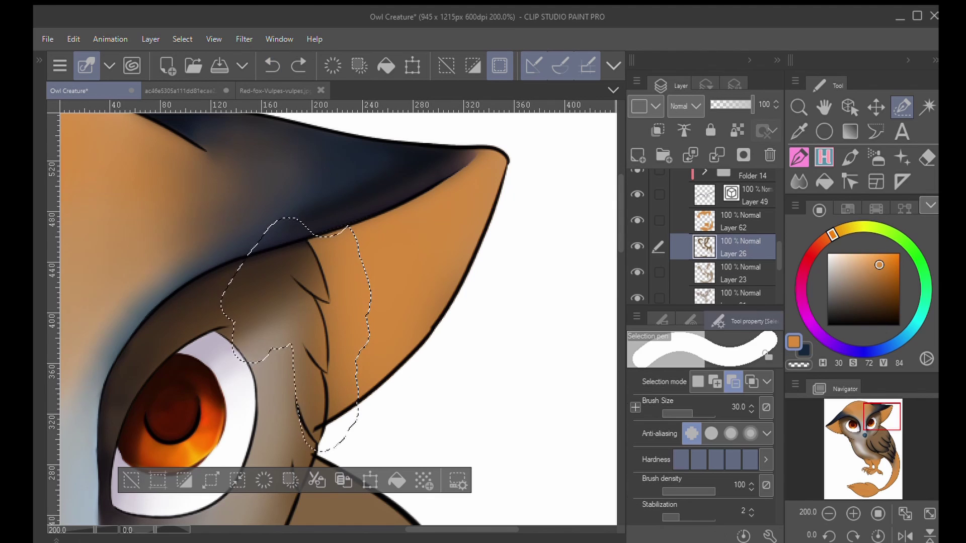
- Add the rest of the right-hand inner ear and the whole left-hand inner ear to the selection at size 30
left_click(716, 382)
mouse_move(301, 246)
left_mouse_down()
mouse_move(322, 259)
mouse_move(332, 410)
mouse_move(478, 163)
mouse_move(468, 176)
left_mouse_up()
mouse_move(76, 385)
left_mouse_down()
mouse_move(443, 215)
mouse_move(546, 249)
left_mouse_up()
mouse_move(350, 227)
left_mouse_down()
mouse_move(367, 364)
mouse_move(262, 274)
mouse_move(179, 304)
left_mouse_up()
mouse_move(179, 301)
left_mouse_down()
mouse_move(155, 340)
mouse_move(163, 347)
left_mouse_up()
scroll(78, 318, "down", 3)
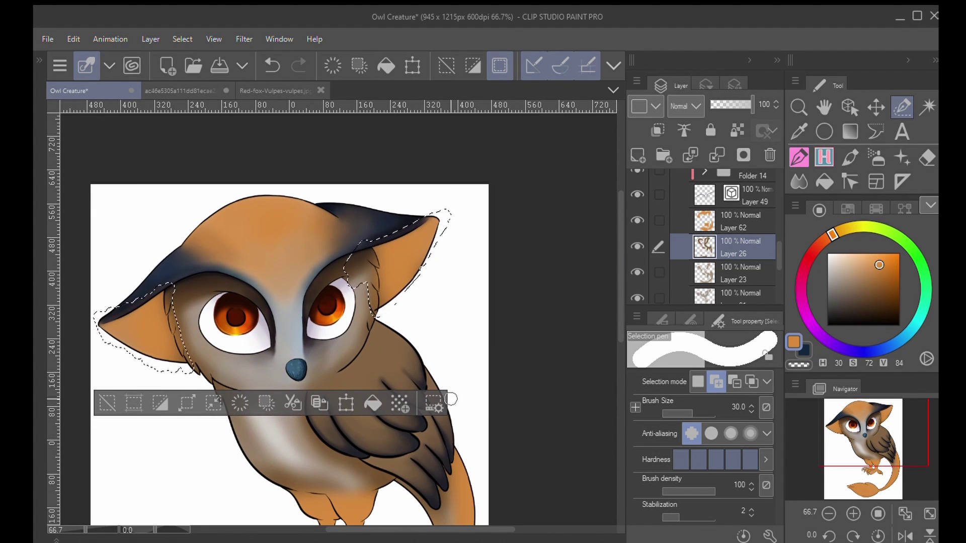
- Cut and paste the selected ear shading onto its own layer, move that layer above Layer 62, and clear the selection
left_click(293, 403)
left_click_drag(704, 247, 705, 221)
left_click(103, 402)
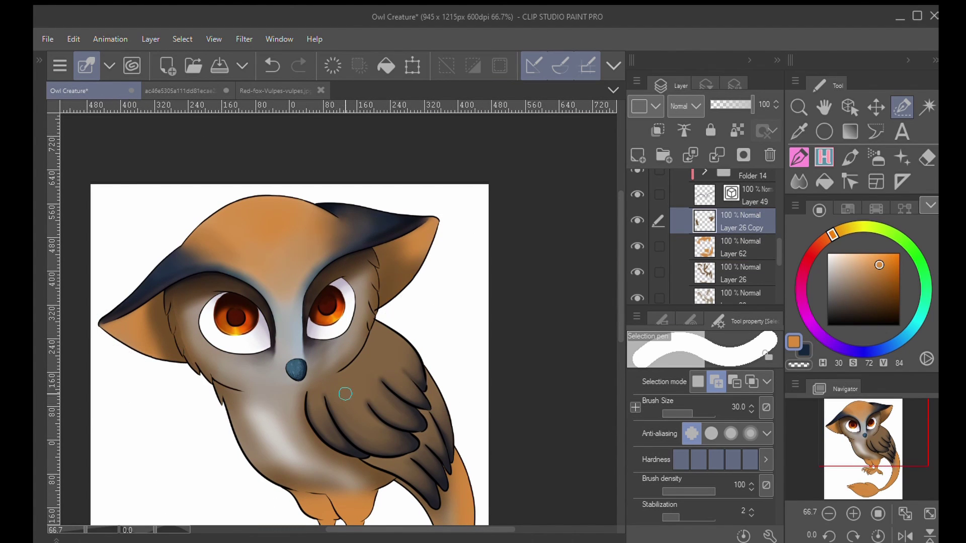
scroll(332, 390, "down", 2)
left_click_drag(832, 446, 826, 472)
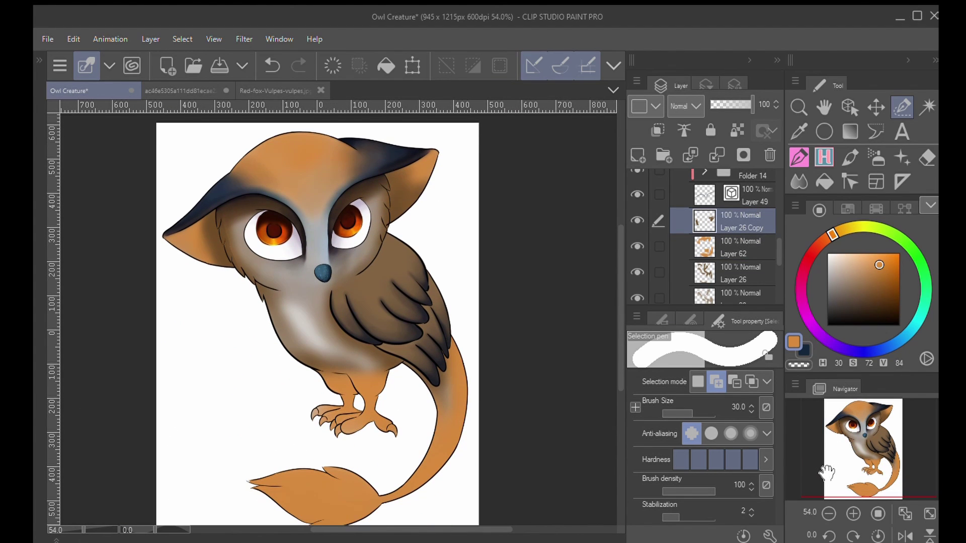
- Toggle the orange Layer 62 to check it, and add a new layer above it inside a new clipped folder
left_click(637, 246)
left_click(745, 243)
left_click(630, 245)
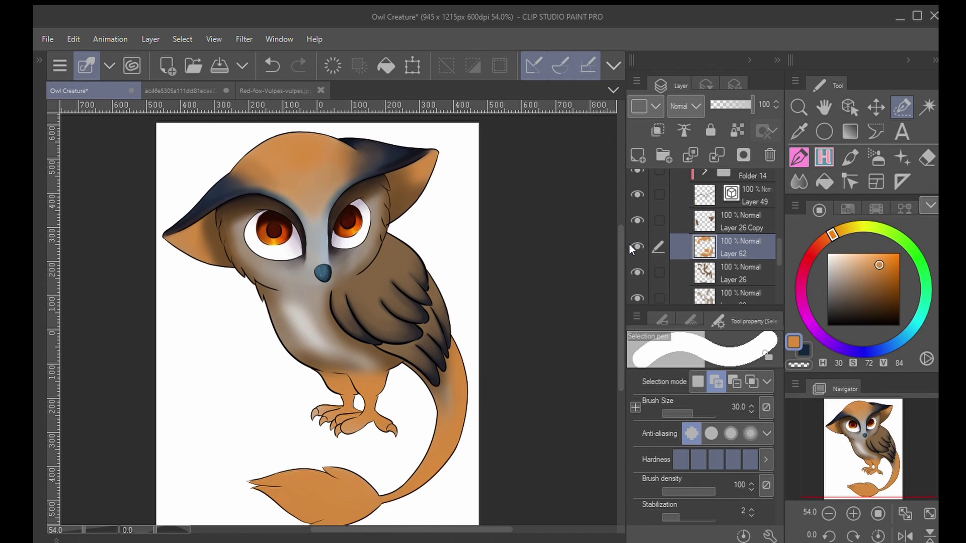
left_click(632, 149)
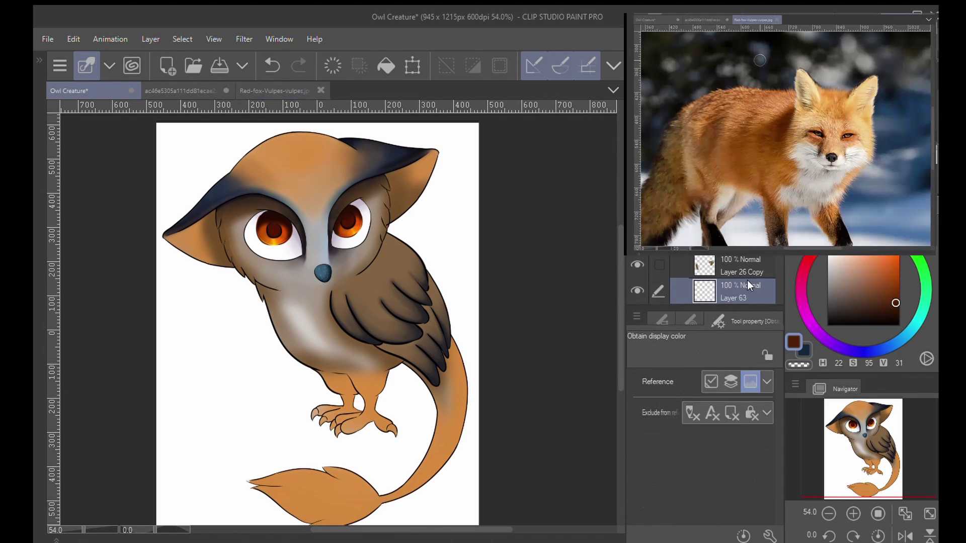
scroll(747, 280, "down", 1)
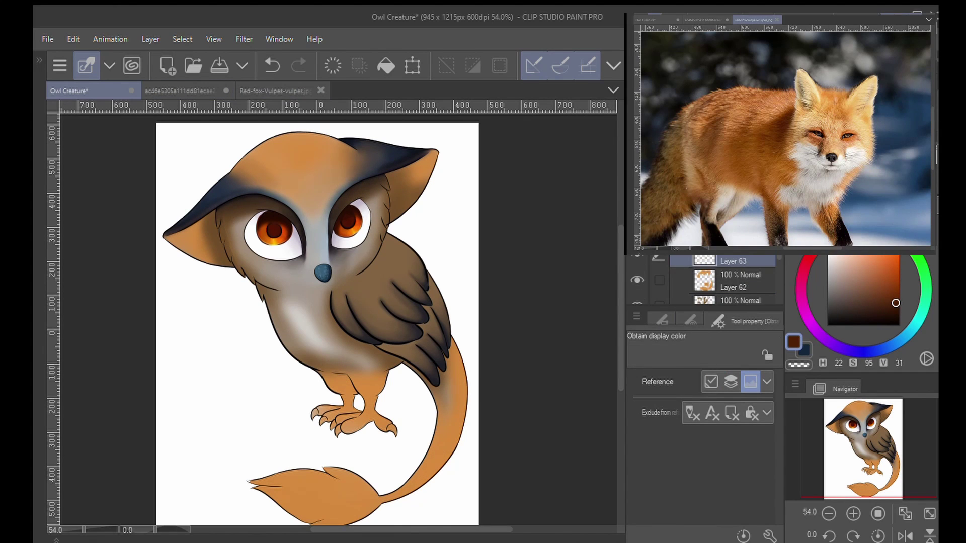
left_click(664, 155)
left_click_drag(736, 284, 740, 258)
left_click(739, 259)
left_click(739, 281)
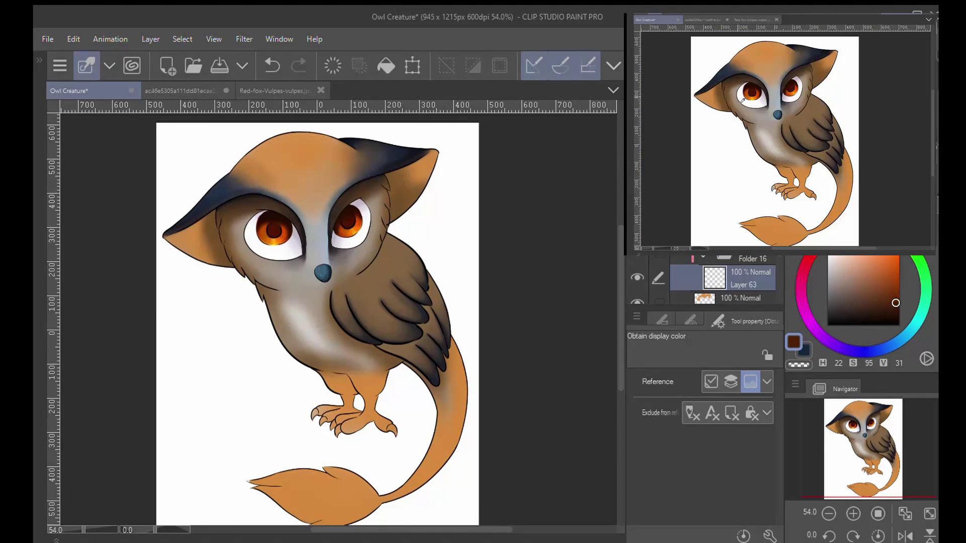
- Airbrush dark brown H 22, S 95, V 31 over both inner ears and the forehead beside the brows at size 100
left_click(876, 158)
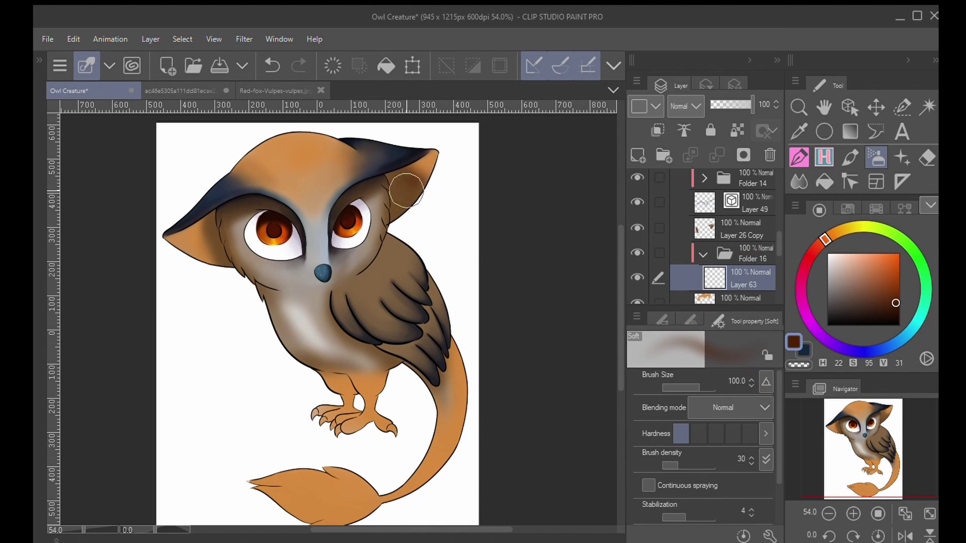
mouse_move(406, 190)
left_mouse_down()
mouse_move(423, 166)
mouse_move(418, 186)
left_mouse_up()
left_click_drag(219, 244, 198, 241)
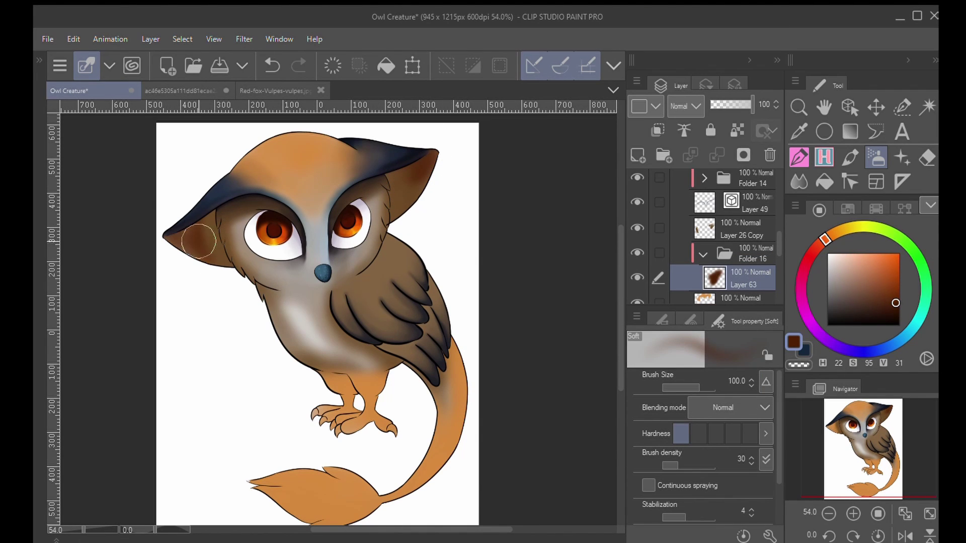
mouse_move(318, 219)
left_mouse_down()
mouse_move(386, 154)
mouse_move(312, 135)
left_mouse_up()
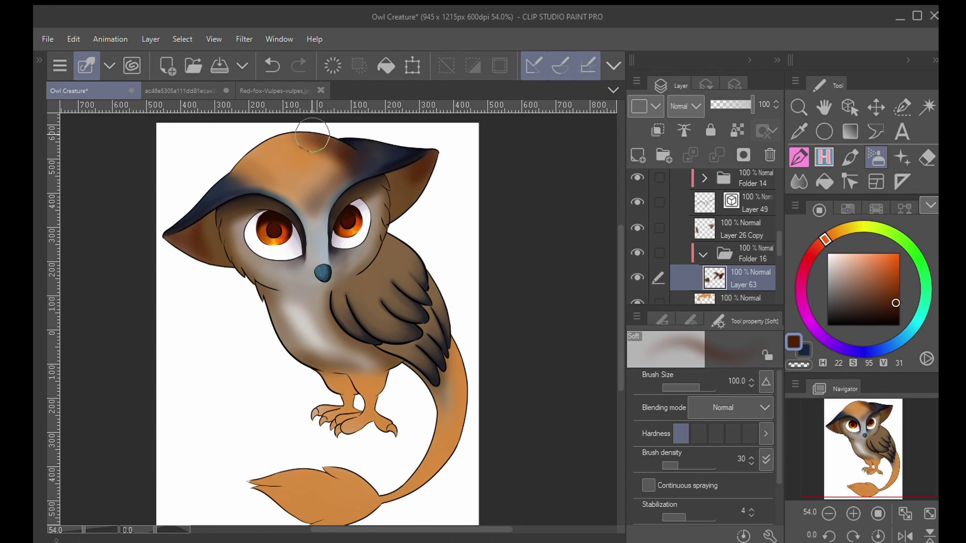
- Shade the tail, the lower edge of the tail tuft and the legs with the same dark brown on Layer 63
mouse_move(462, 355)
left_mouse_down()
mouse_move(479, 415)
mouse_move(437, 478)
left_mouse_up()
left_click_drag(387, 494, 447, 430)
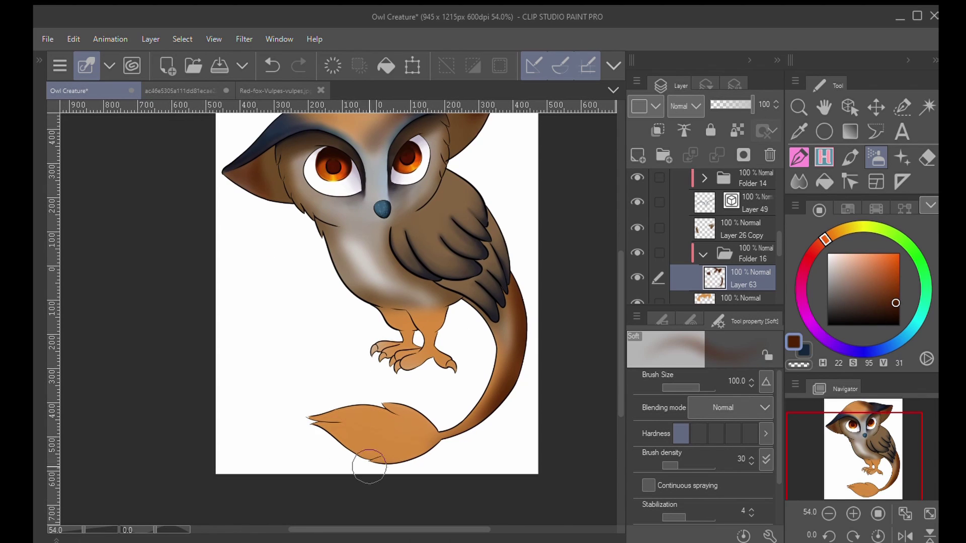
mouse_move(328, 435)
left_mouse_down()
mouse_move(384, 464)
mouse_move(470, 438)
left_mouse_up()
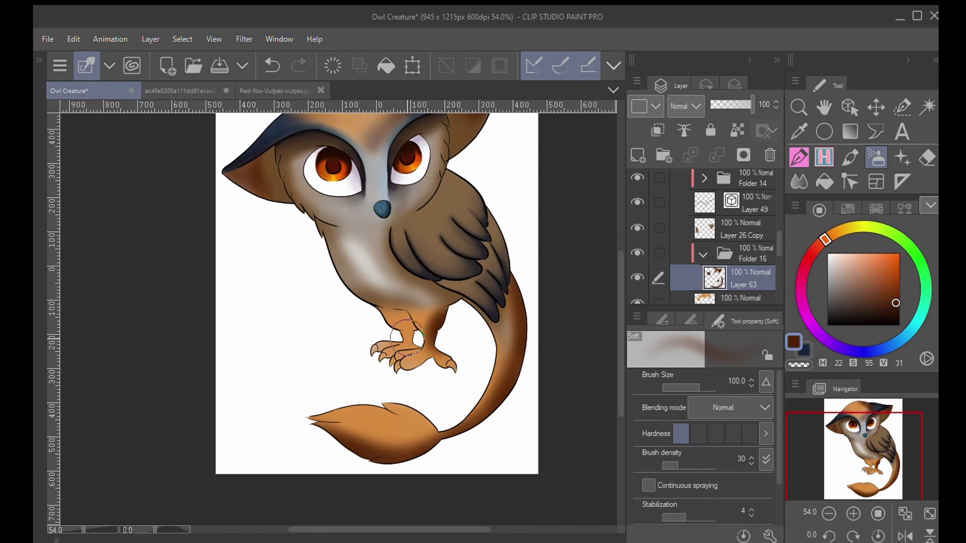
left_click_drag(407, 340, 435, 343)
left_click_drag(398, 439, 397, 473)
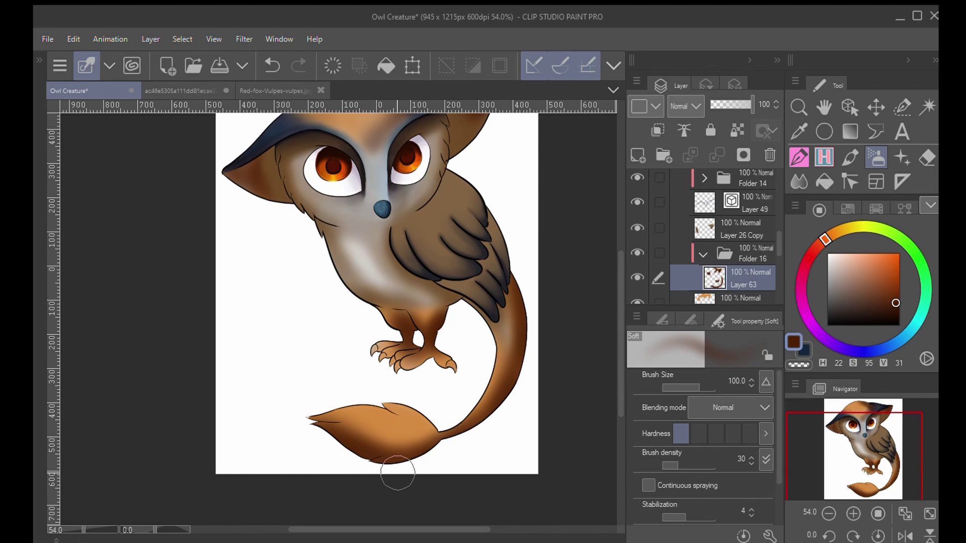
- Sample the tail's orange H 30, S 71, V 84 with Layer 63 hidden, and show the layer again
left_click(637, 278)
left_click(799, 132)
left_click(513, 358)
left_click(636, 277)
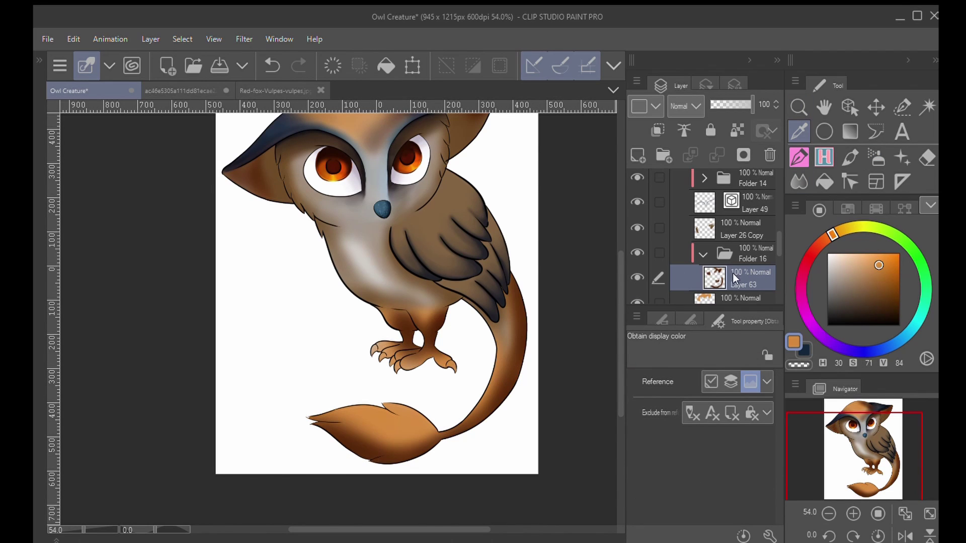
- Hide the colour layers above the green base Layer 19, sample its green H 126, S 21, V 55 on the tail, and restore their visibility
scroll(752, 269, "down", 3)
scroll(751, 268, "down", 3)
scroll(752, 269, "up", 14)
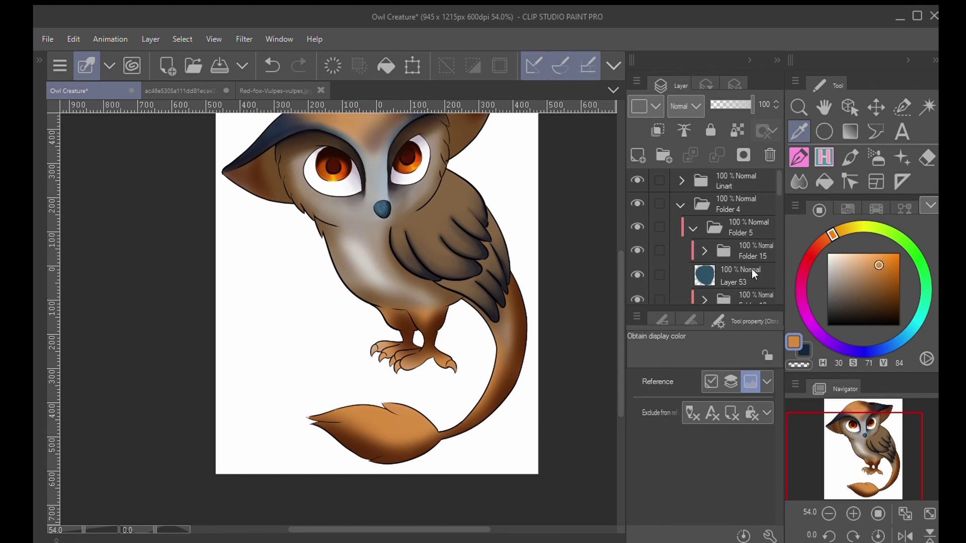
left_click(637, 204)
left_click(638, 203)
scroll(711, 248, "down", 5)
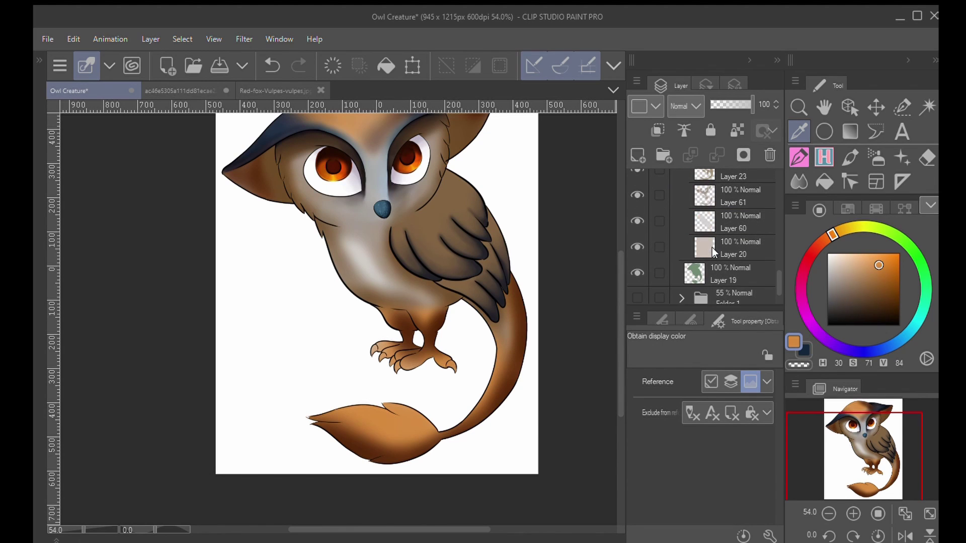
mouse_move(634, 195)
left_mouse_down()
mouse_move(632, 290)
mouse_move(636, 187)
left_mouse_up()
left_click(635, 277)
left_click(634, 295)
left_click(493, 392)
scroll(640, 231, "up", 3)
left_click_drag(637, 251, 638, 223)
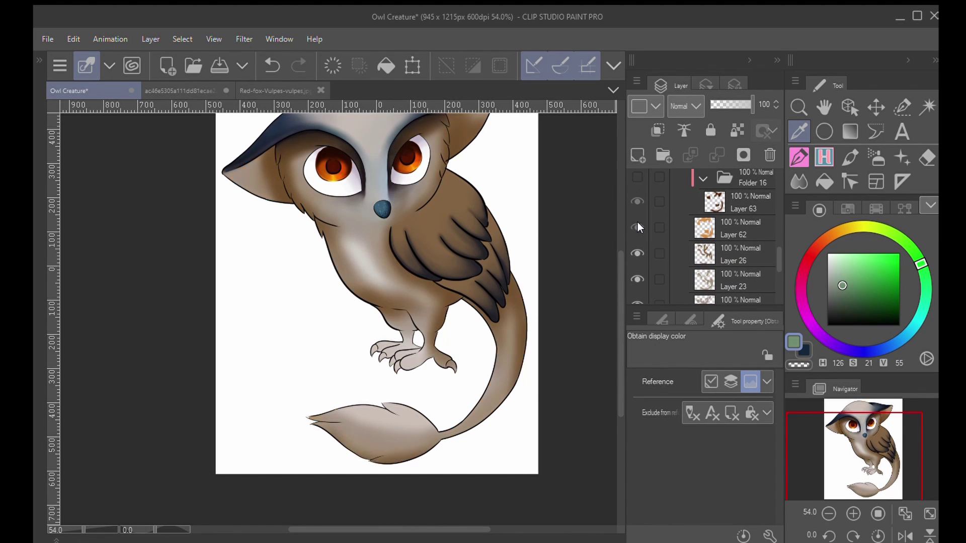
- Fill the white gap at the tail tuft's tip with the base green on Layer 19, using the pen at size 4
left_click(748, 205)
left_click(824, 157)
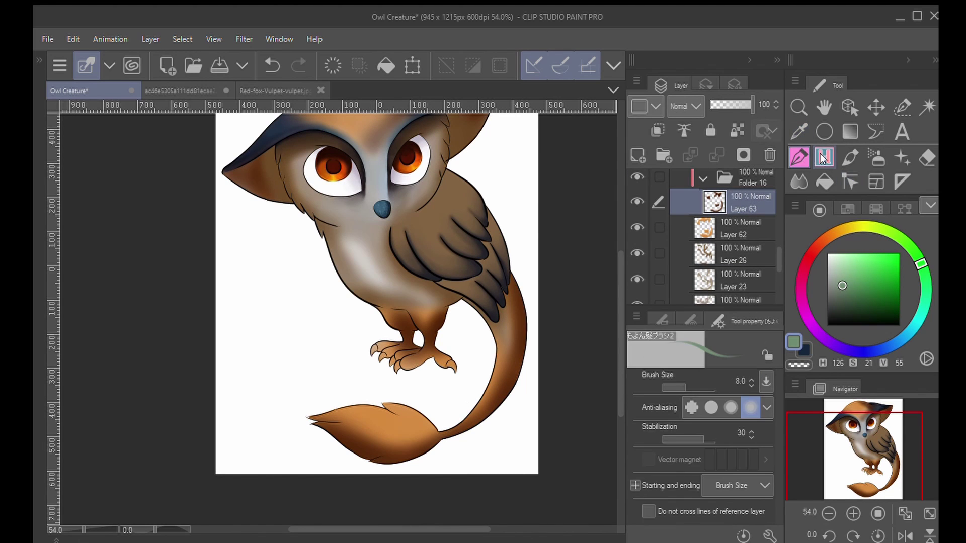
left_click(662, 320)
left_click(690, 321)
left_click(671, 383)
scroll(321, 406, "up", 10)
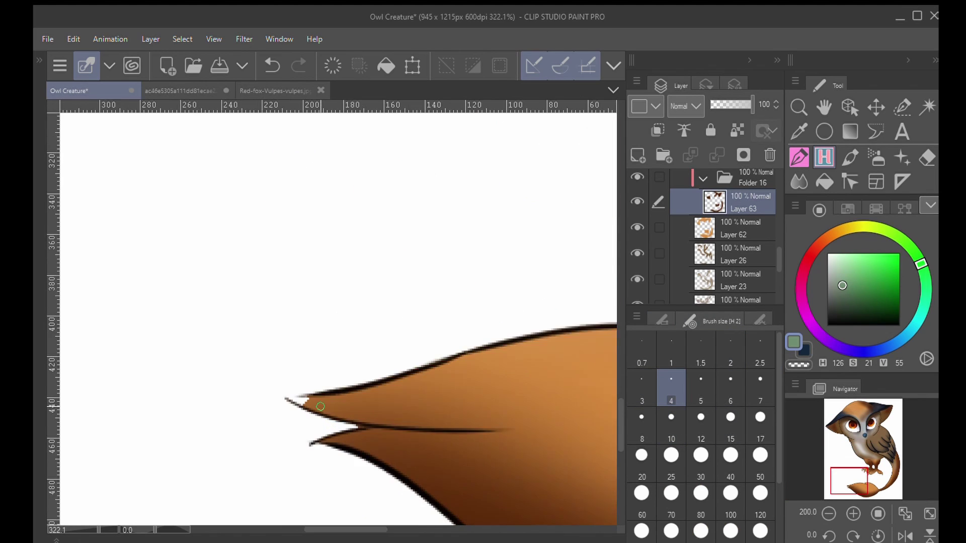
left_click(272, 66)
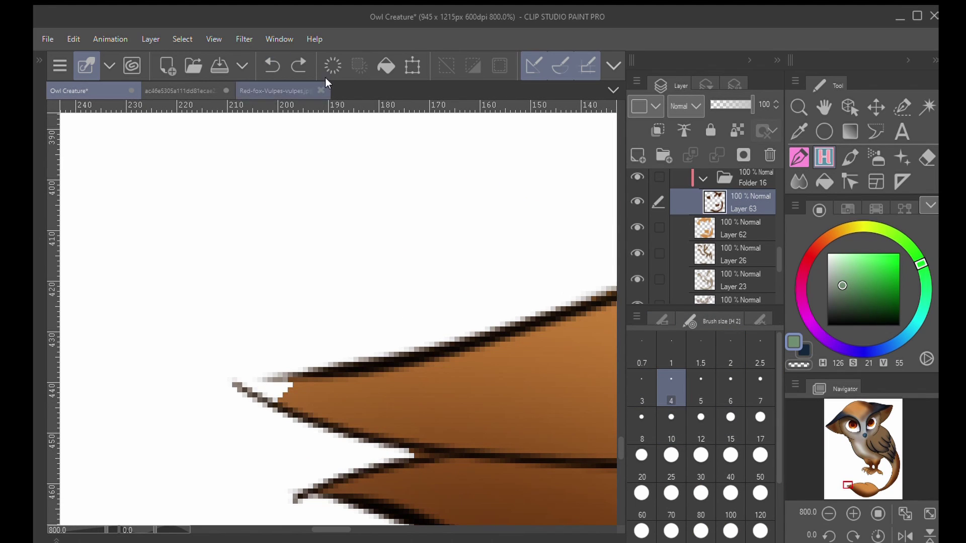
scroll(747, 242, "down", 3)
left_click(746, 262)
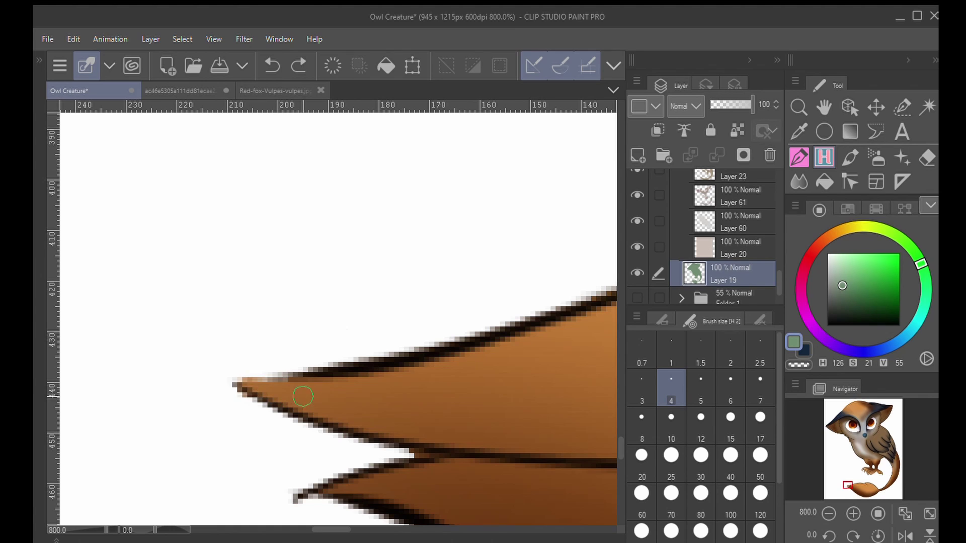
scroll(412, 346, "down", 10)
left_click_drag(534, 303, 511, 321)
- Add a layer below Layer 63 in Folder 16 and sample the pale tan H 37, S 45, V 87 from the fox photo
scroll(733, 226, "up", 3)
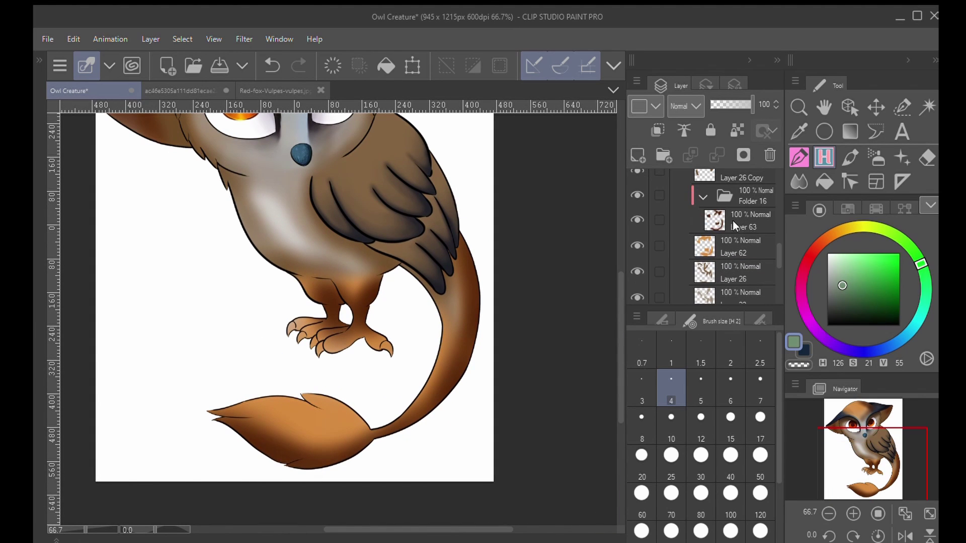
left_click(735, 222)
key("ctrl+shift+n")
left_click_drag(747, 220, 744, 251)
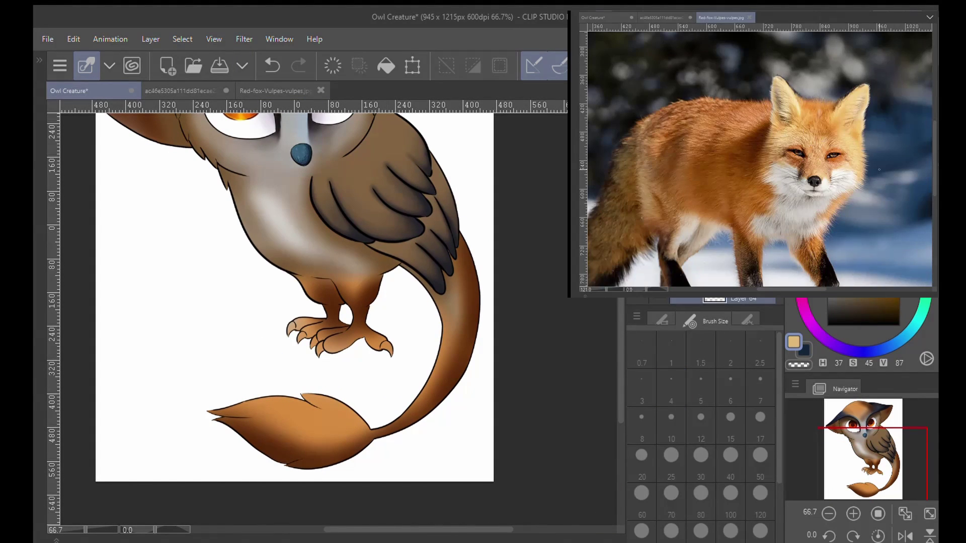
key("b")
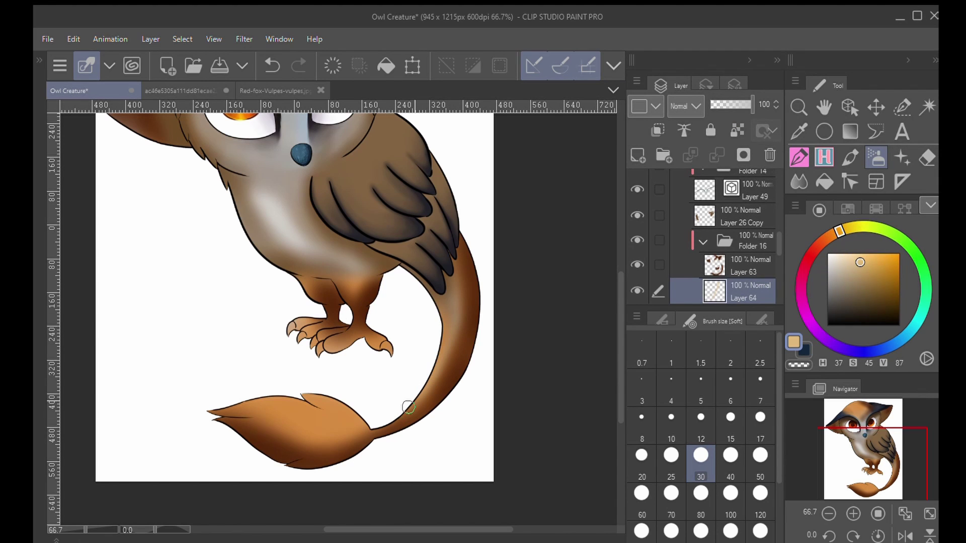
- Airbrush pale tan highlights along the tail, the tuft's upper edges and diagonally across its middle on Layer 64 at size 30
scroll(311, 396, "up", 5)
mouse_move(289, 388)
left_mouse_down()
mouse_move(358, 400)
mouse_move(483, 488)
left_mouse_up()
left_click_drag(317, 410, 475, 375)
mouse_move(222, 389)
left_mouse_down()
mouse_move(388, 382)
mouse_move(446, 395)
left_mouse_up()
left_click_drag(350, 369, 530, 447)
mouse_move(497, 345)
left_mouse_down()
mouse_move(421, 384)
mouse_move(386, 336)
left_mouse_up()
left_click_drag(231, 427, 427, 486)
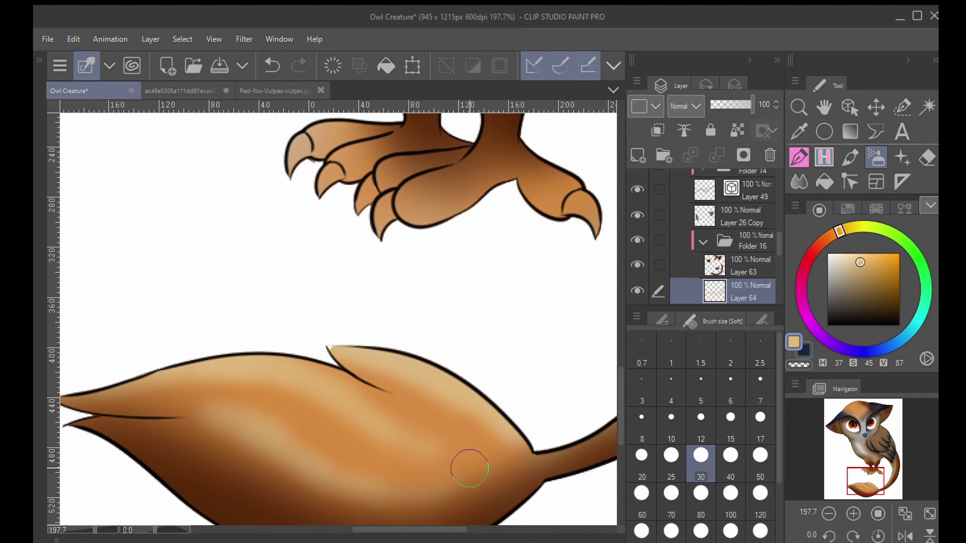
- Airbrush small pale tan highlights on the upper parts of both legs on Layer 64
mouse_move(422, 166)
left_mouse_down()
mouse_move(335, 388)
mouse_move(318, 495)
left_mouse_up()
left_click_drag(375, 333, 386, 366)
left_click_drag(223, 352, 241, 374)
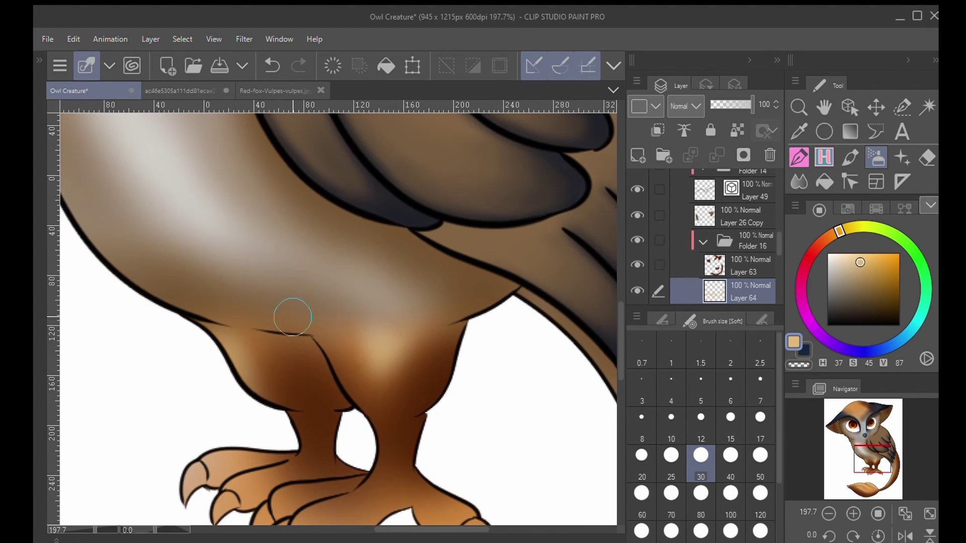
scroll(372, 307, "down", 7)
scroll(543, 375, "up", 3)
- Sample the dark brown H 16, S 22, V 19 from the fox photo and add a new layer above Layer 63
left_click(278, 94)
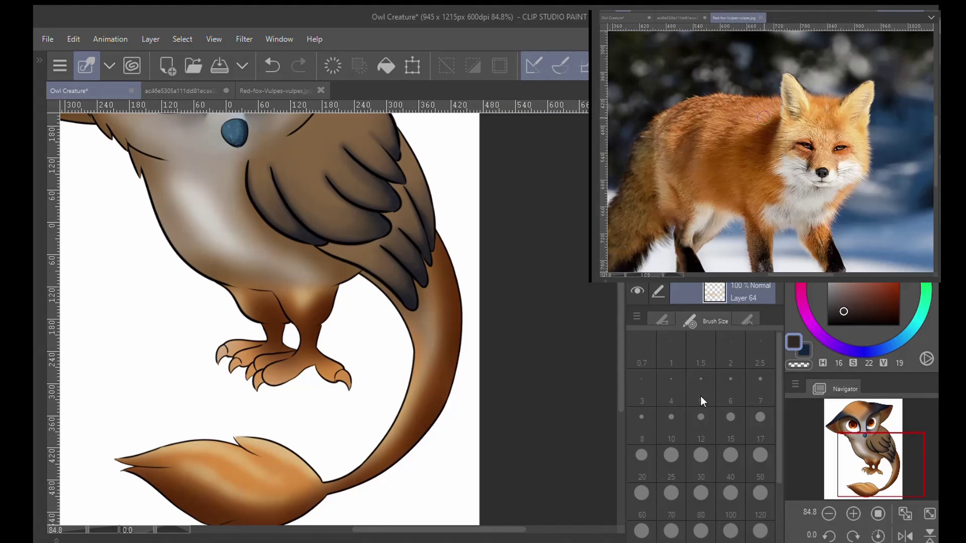
left_click(745, 266)
left_click(638, 155)
left_click_drag(880, 465, 856, 478)
- Airbrush dark brown over the tail tuft's tip and along its lower edge on Layer 65 at size 40
left_click(876, 157)
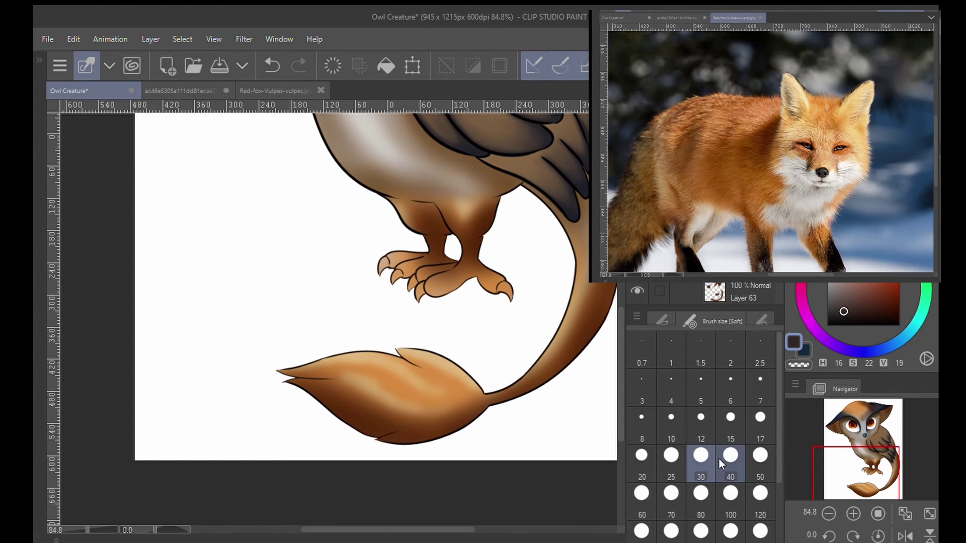
left_click(722, 460)
left_click(748, 463)
scroll(312, 401, "up", 6)
left_click(730, 462)
mouse_move(322, 383)
left_mouse_down()
mouse_move(298, 330)
mouse_move(280, 328)
mouse_move(352, 379)
left_mouse_up()
left_click_drag(195, 249, 212, 254)
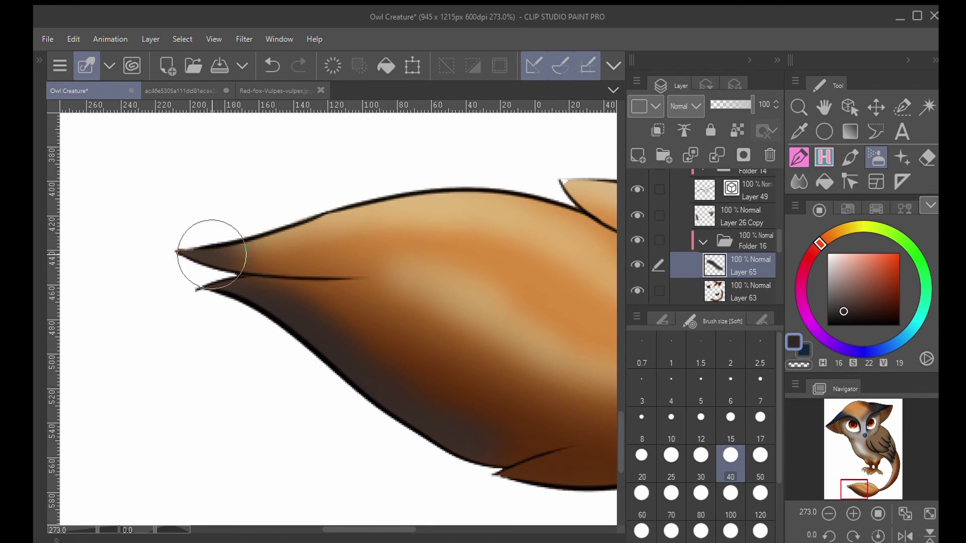
left_click_drag(342, 289, 189, 217)
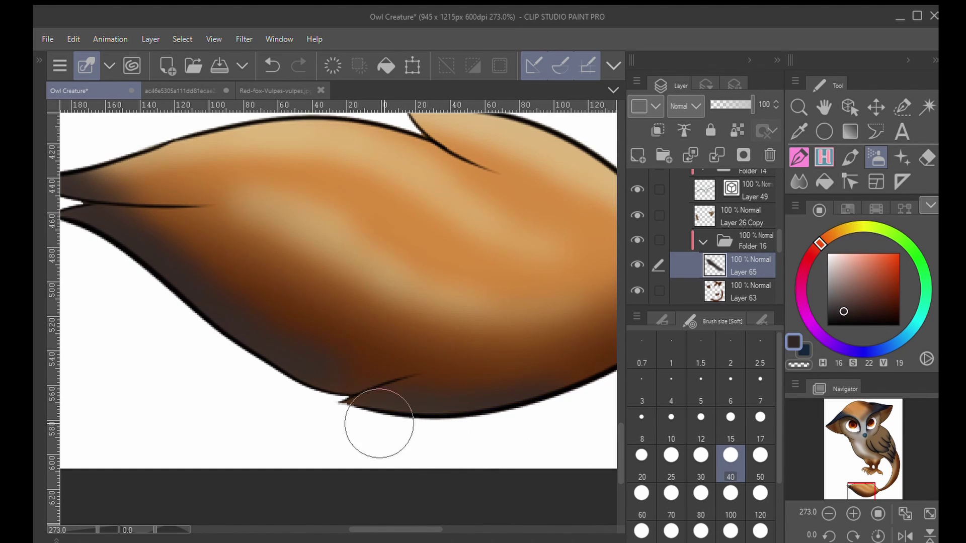
- Darken the tuft's lower fur point and paint dark pointed fur patches around the split tip with the airbrush at size 20
key("bracketleft")
key("bracketleft")
key("bracketleft")
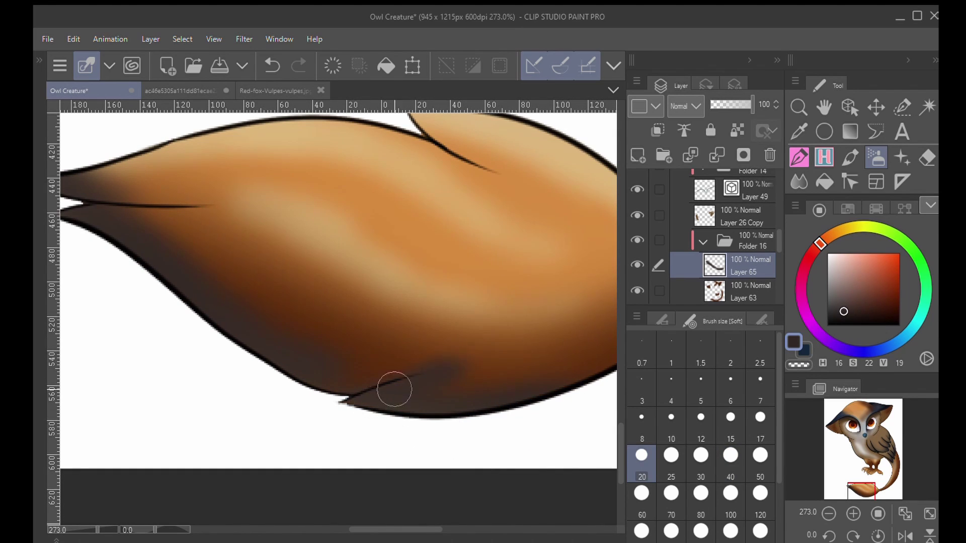
left_click_drag(394, 390, 519, 400)
left_click_drag(304, 385, 419, 450)
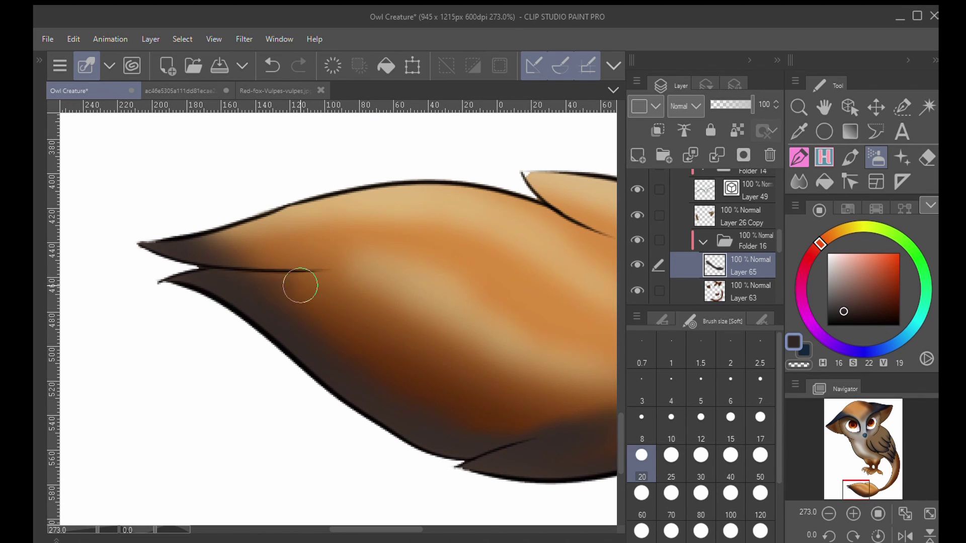
left_click_drag(301, 285, 308, 277)
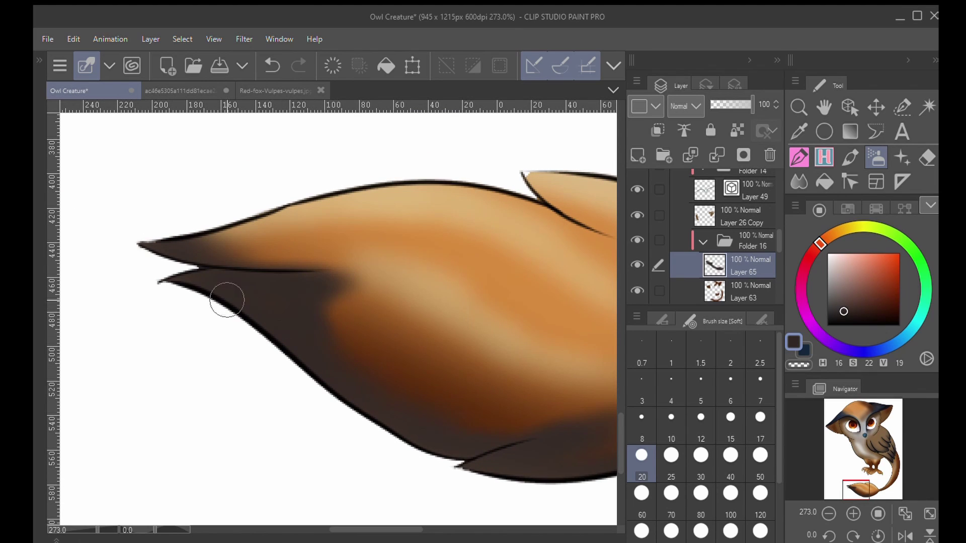
mouse_move(161, 254)
left_mouse_down()
mouse_move(255, 209)
mouse_move(261, 263)
mouse_move(389, 274)
left_mouse_up()
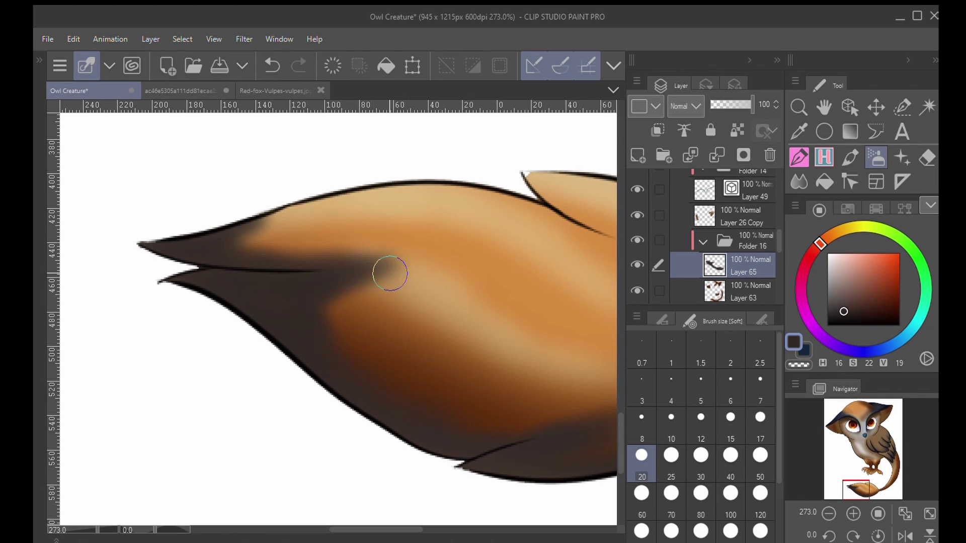
- Extend the dark brown along the tuft's lower edge towards the tail and over the fur point on its upper edge
left_click_drag(533, 355, 366, 323)
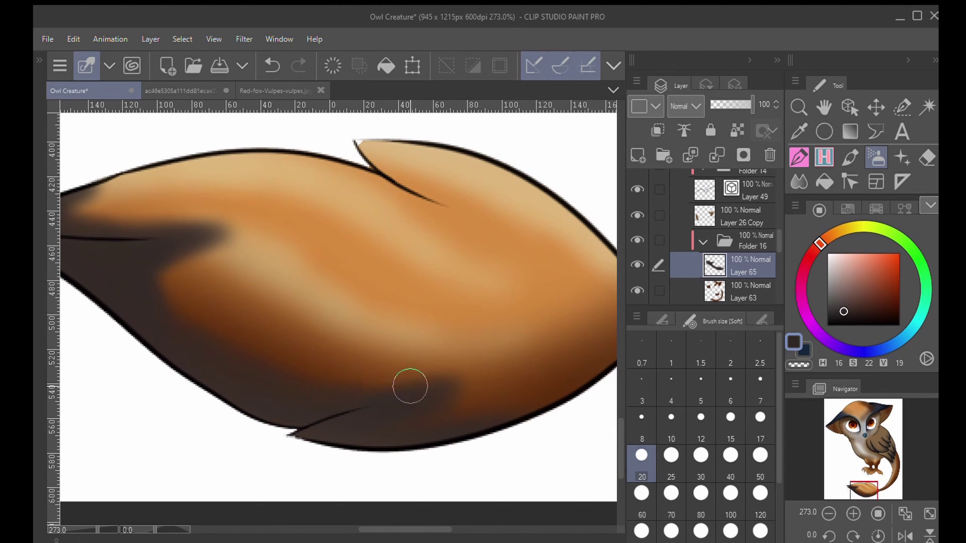
left_click_drag(410, 386, 461, 375)
left_click_drag(578, 388, 395, 391)
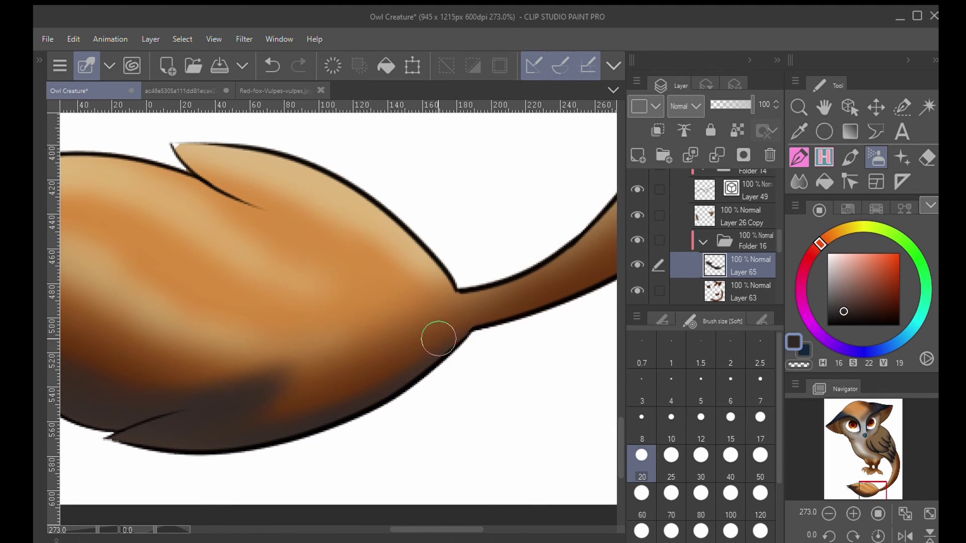
left_click_drag(202, 163, 346, 275)
mouse_move(332, 267)
left_mouse_down()
mouse_move(397, 304)
mouse_move(390, 264)
mouse_move(383, 272)
mouse_move(459, 274)
mouse_move(509, 290)
left_mouse_up()
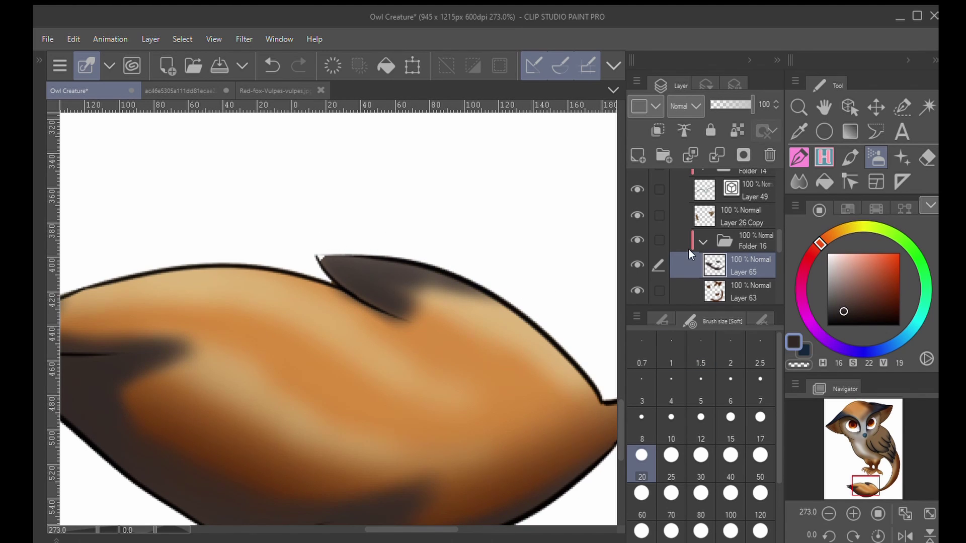
- Resample the base green H 126, S 21, V 55 from the tuft with the colour layers hidden, and show them again
scroll(640, 237, "down", 5)
left_click_drag(634, 190, 635, 175)
scroll(635, 201, "up", 2)
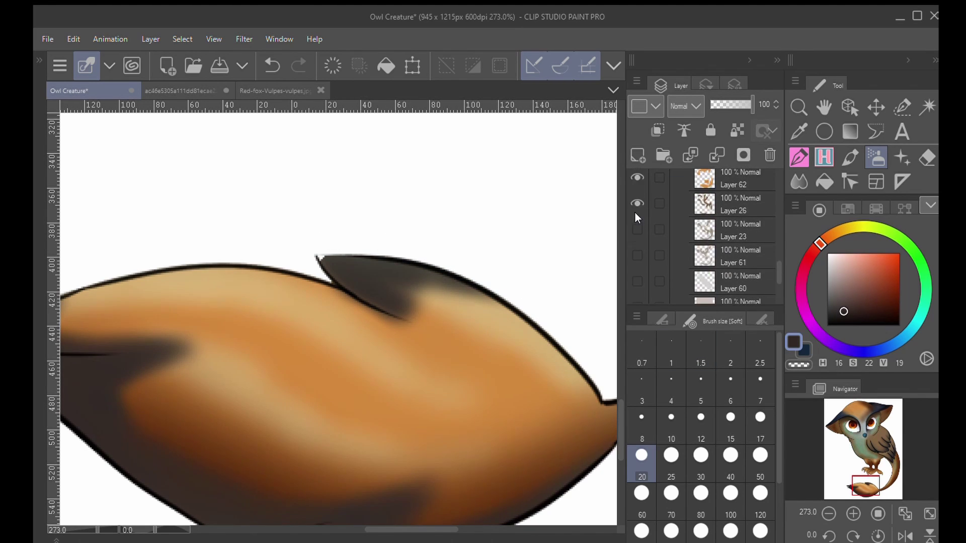
left_click_drag(635, 211, 634, 271)
left_click(800, 134)
left_click(513, 338)
scroll(630, 246, "down", 2)
- Fill the white gap at the tuft's upper fur point with the base green on Layer 19, using the pen at size 4
left_click(817, 159)
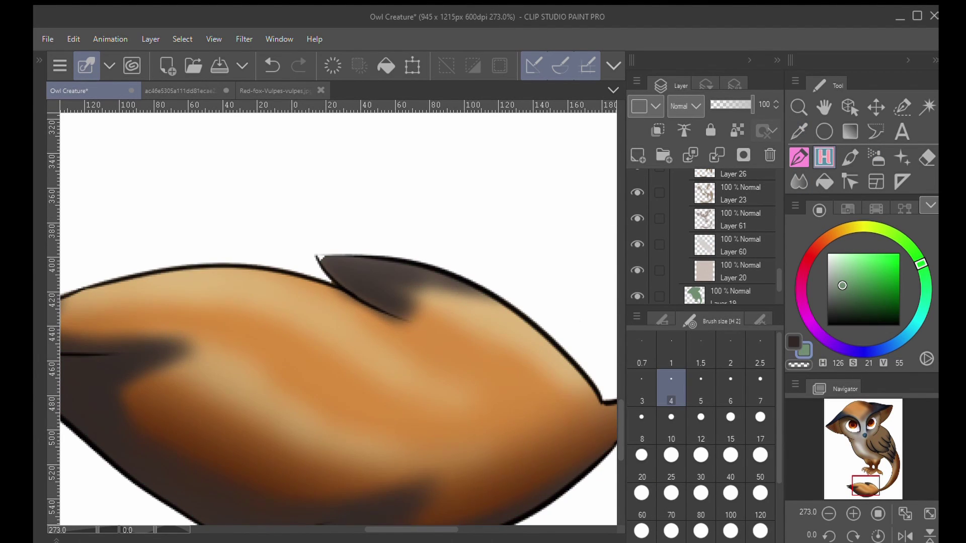
scroll(353, 255, "up", 3)
left_click(271, 65)
left_click(746, 289)
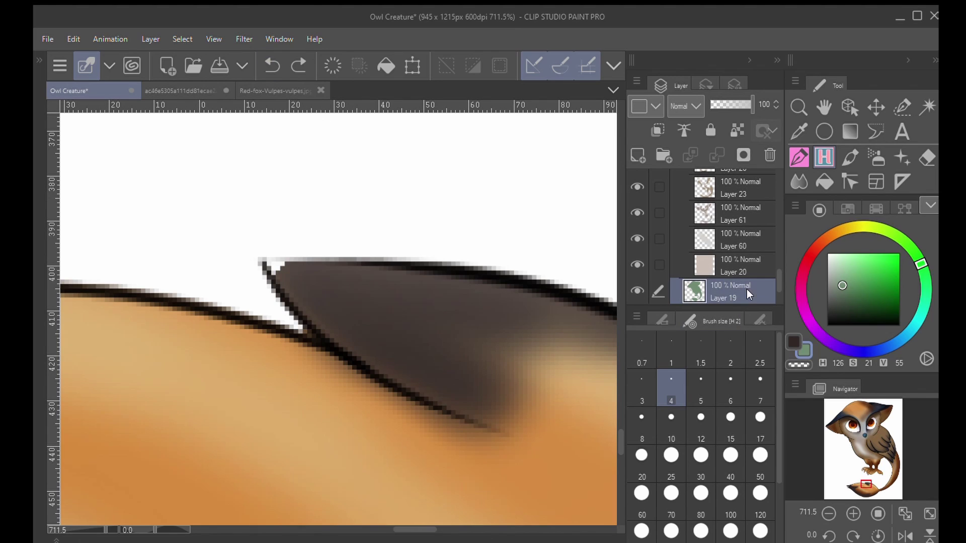
left_click(290, 272)
scroll(291, 271, "down", 4)
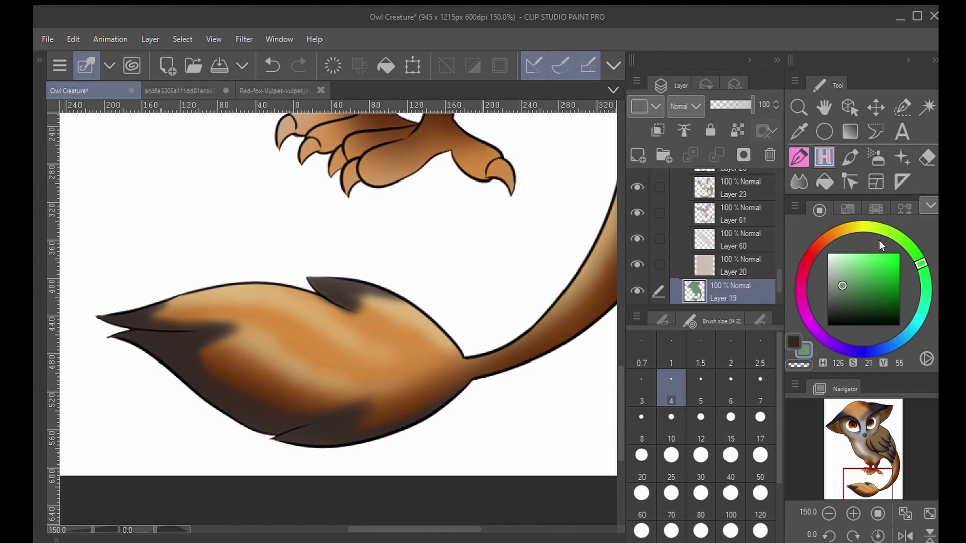
- Add a new layer above Layer 65 and sample the near-black H 22, S 44, V 7 from the fox's leg in the photo
scroll(740, 222, "up", 4)
left_click(733, 189)
left_click(638, 156)
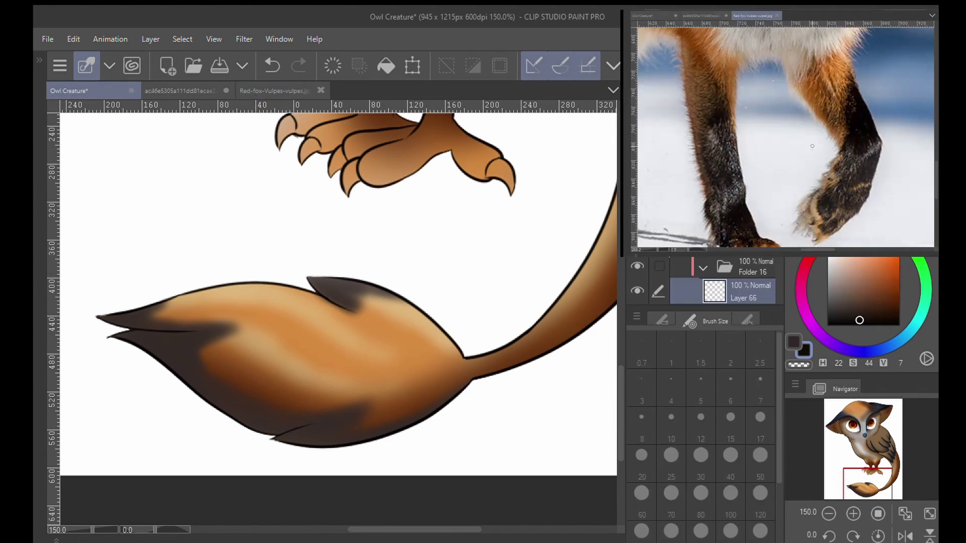
- Airbrush near-black shading along the tail tuft's lower edge up to its lower tip on Layer 66 at size 20
left_click(876, 157)
scroll(280, 460, "up", 5)
scroll(369, 423, "up", 4)
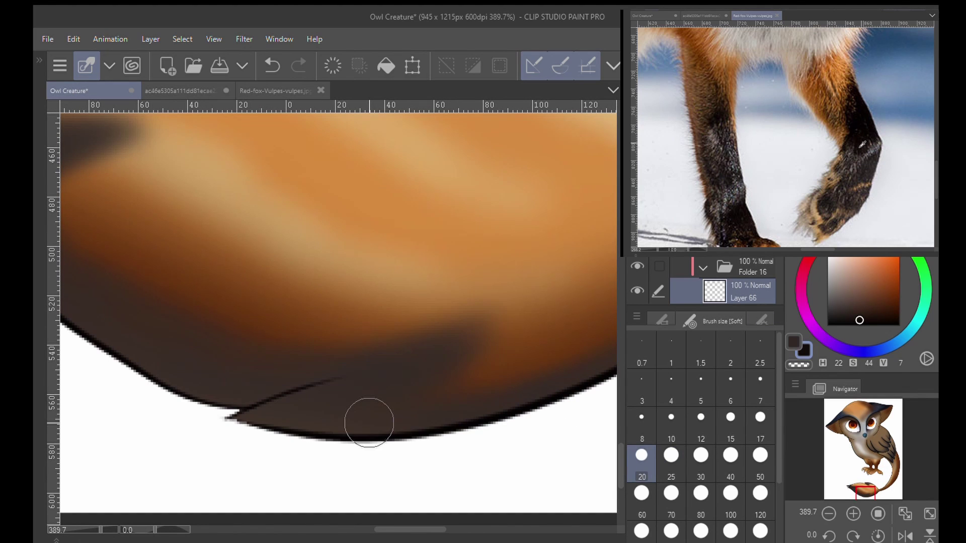
mouse_move(261, 441)
left_mouse_down()
mouse_move(313, 398)
mouse_move(356, 443)
mouse_move(453, 449)
mouse_move(391, 451)
left_mouse_up()
mouse_move(216, 396)
left_mouse_down()
mouse_move(400, 421)
mouse_move(461, 442)
mouse_move(386, 417)
mouse_move(119, 212)
mouse_move(266, 193)
left_mouse_up()
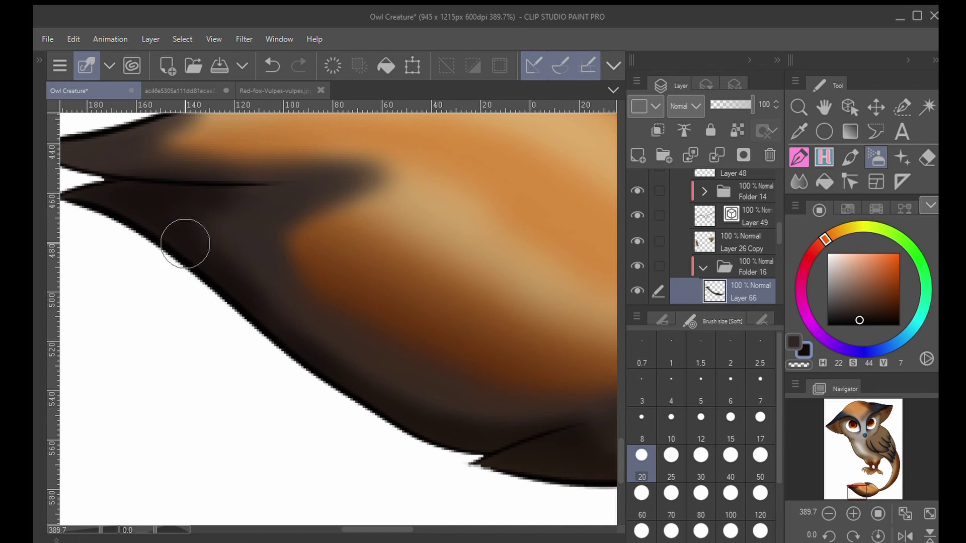
left_click_drag(352, 282, 489, 410)
- Shade the tuft's upper tip and the line where the tip splits with near-black at size 15
left_click(731, 425)
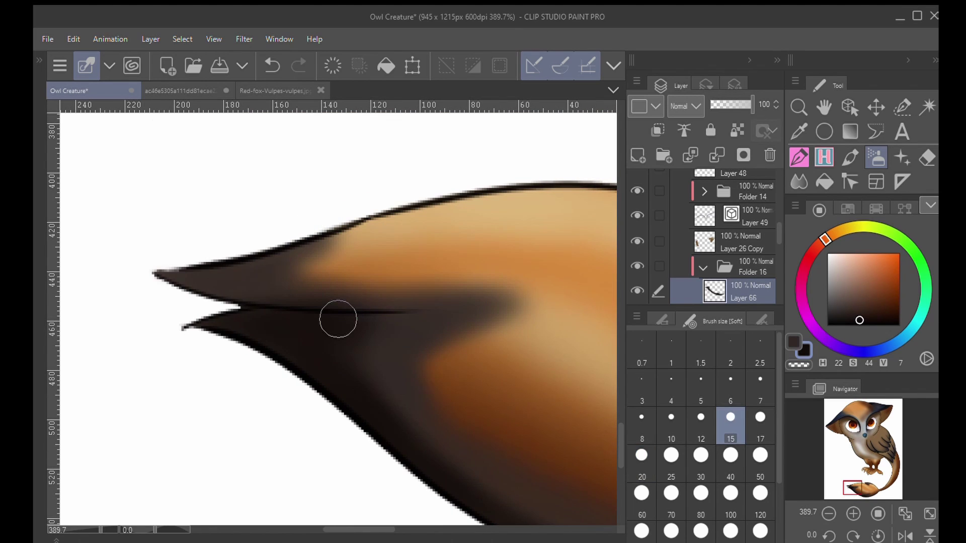
mouse_move(177, 265)
left_mouse_down()
mouse_move(278, 248)
mouse_move(294, 235)
left_mouse_up()
left_click_drag(226, 283, 169, 280)
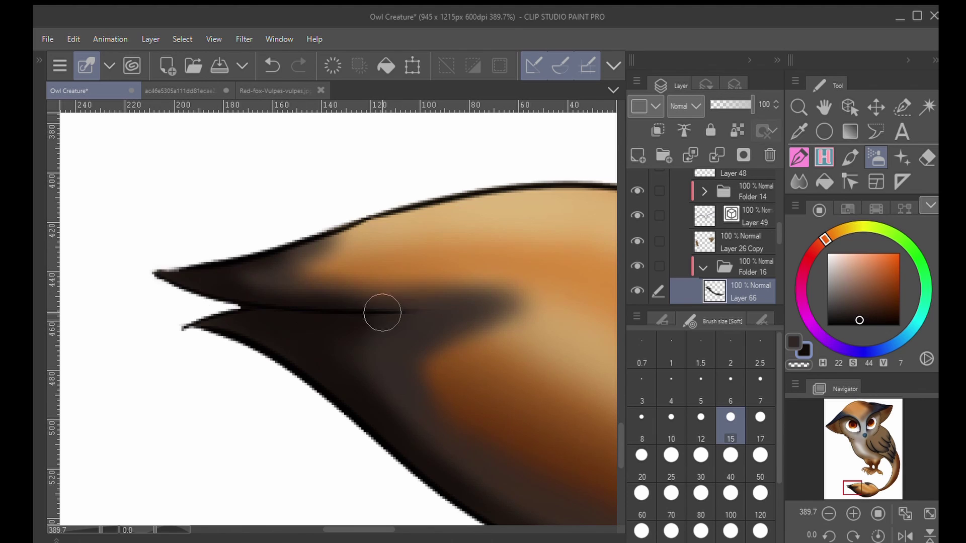
left_click_drag(383, 313, 471, 298)
scroll(508, 338, "down", 6)
- Deepen the shading on the tuft's lower fur point, add a new layer and sample orange H 26, S 76, V 78 from the fox photo
left_click_drag(509, 338, 242, 313)
scroll(298, 363, "up", 7)
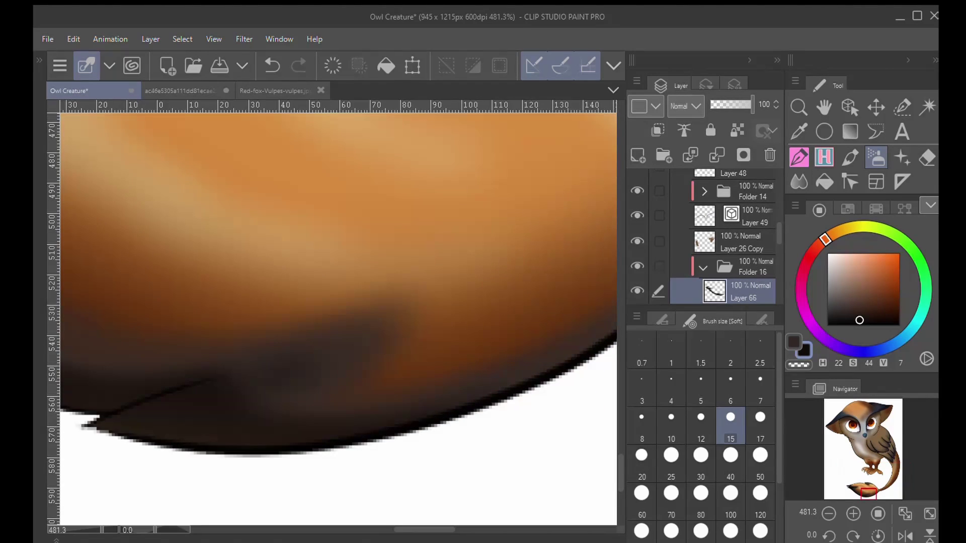
mouse_move(233, 375)
left_mouse_down()
mouse_move(285, 362)
mouse_move(232, 355)
left_mouse_up()
left_click_drag(425, 400, 523, 377)
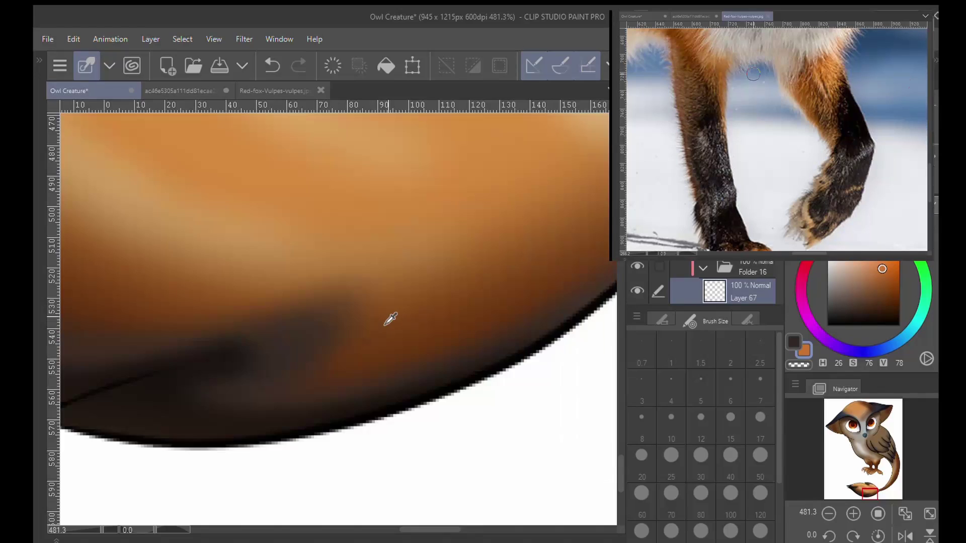
scroll(391, 319, "down", 6)
left_click_drag(391, 302, 301, 472)
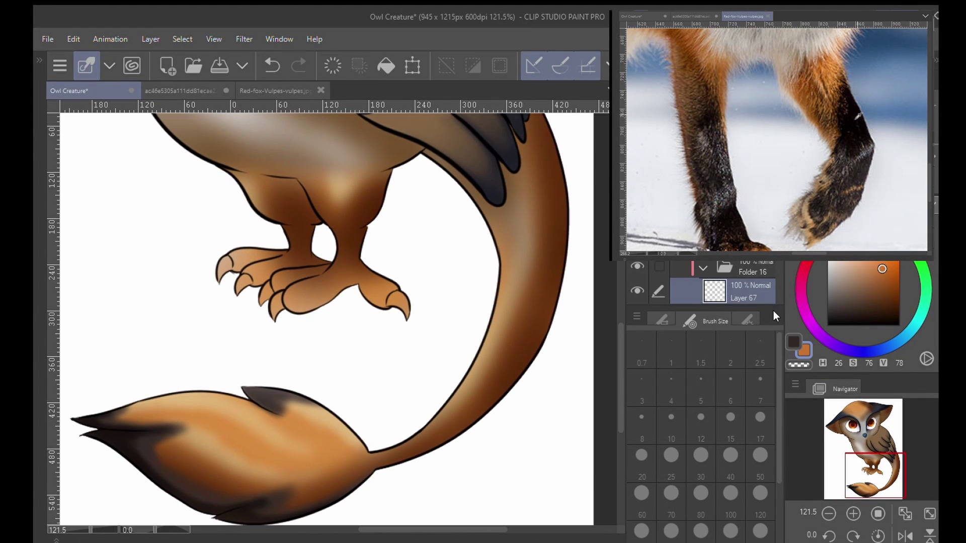
- Add a new layer below Layer 64 and airbrush the sampled orange along the tail and its tuft at size 40
scroll(744, 282, "down", 3)
left_click(744, 262)
scroll(744, 262, "down", 3)
left_click(744, 270)
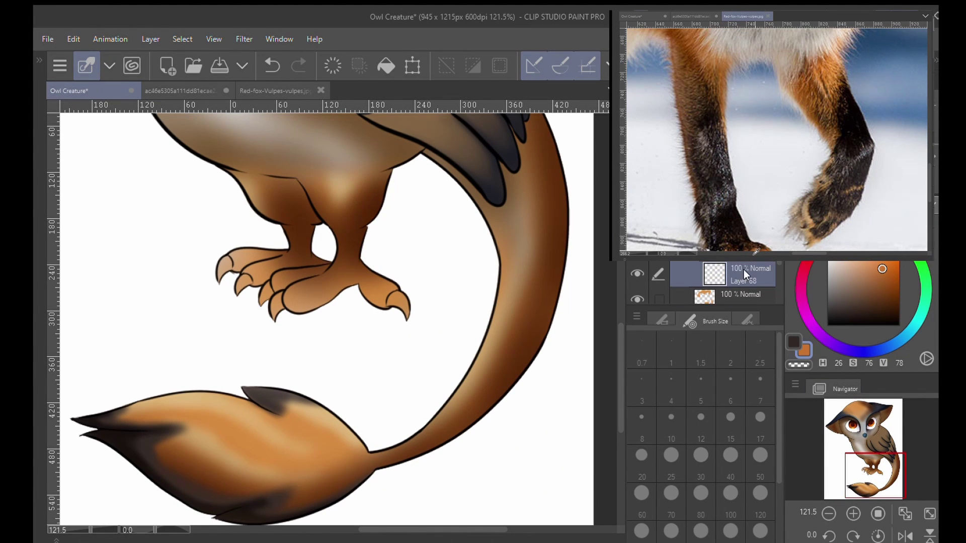
key("b")
left_click(696, 457)
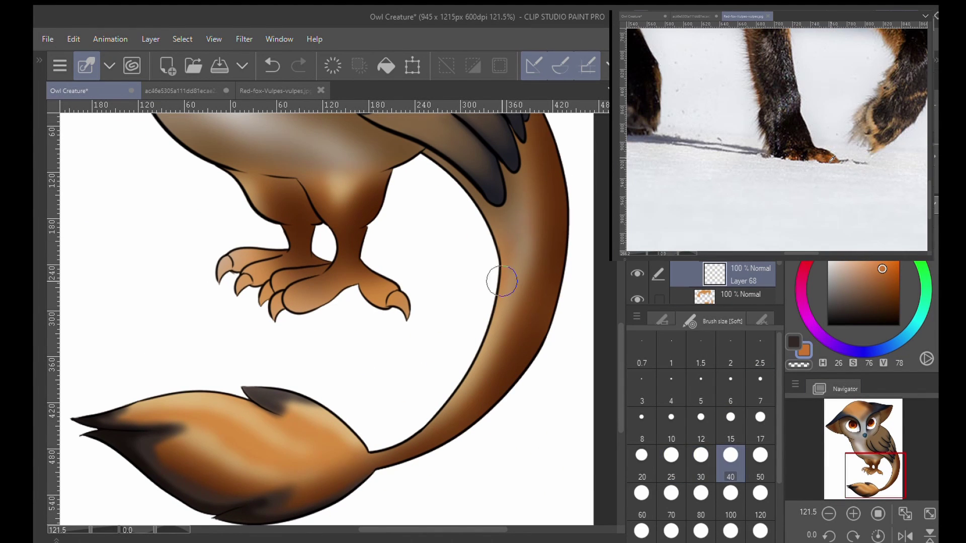
mouse_move(347, 448)
left_mouse_down()
mouse_move(315, 442)
mouse_move(348, 442)
left_mouse_up()
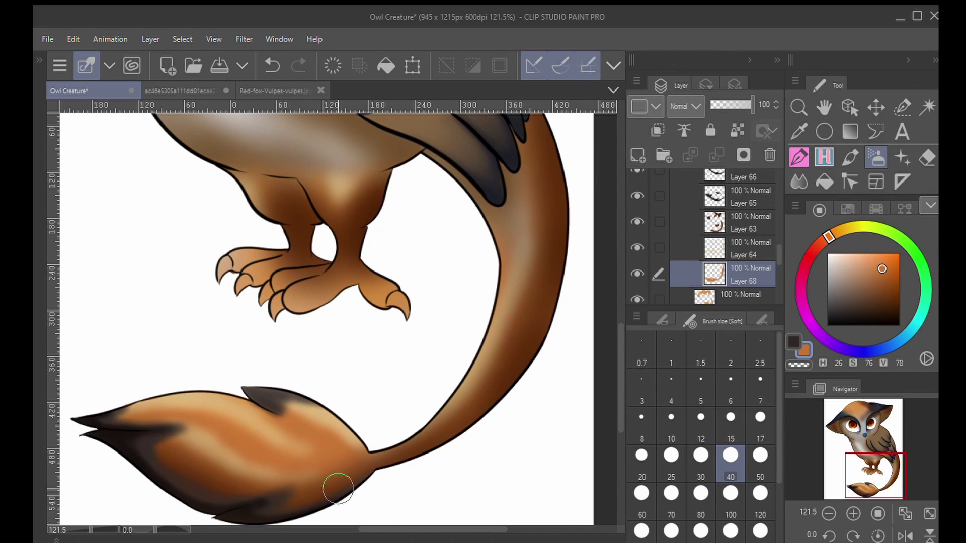
- Recolour the strokes on Layer 68 to red-orange H 15, S 76, V 78, set its opacity to 75% and blend them at size 50
left_click_drag(824, 236, 817, 244)
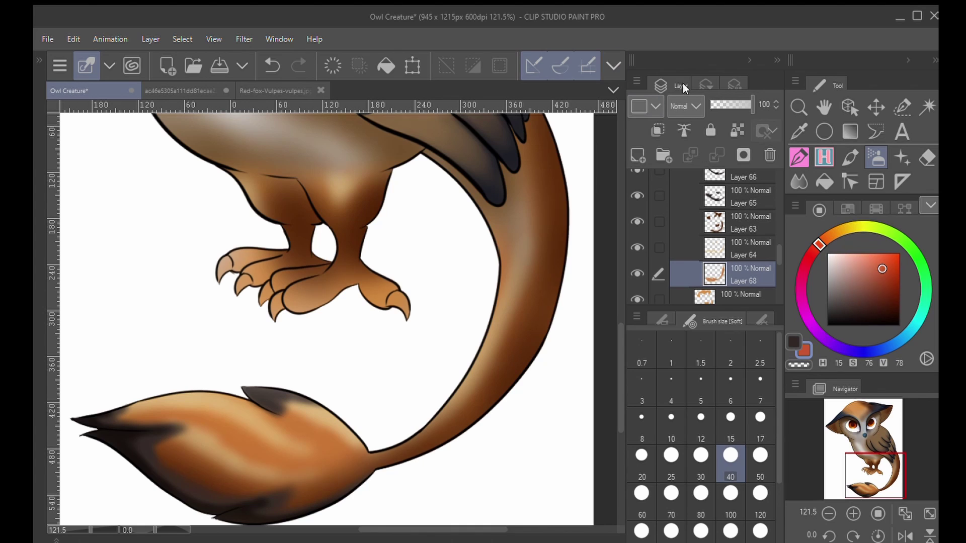
key("alt+Delete")
left_click_drag(753, 105, 742, 105)
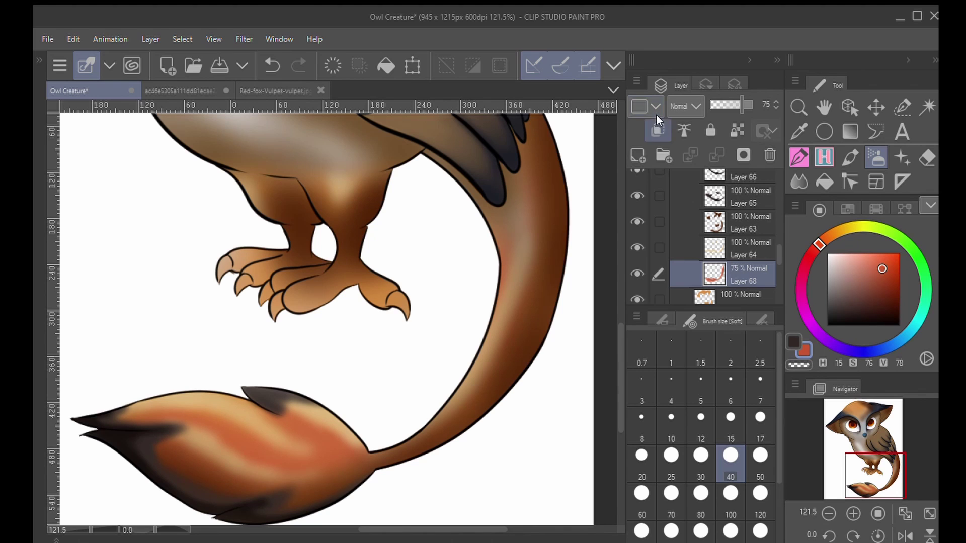
left_click(796, 179)
left_click(760, 459)
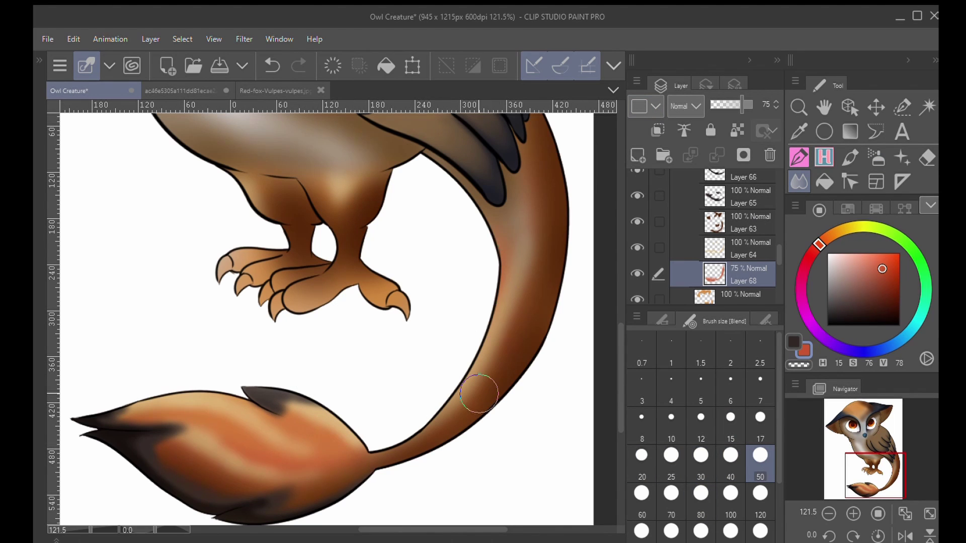
- Soften the dark tail and tuft shading by applying the same filter to Layer 63, Layer 65 and Layer 66 in turn
left_click(747, 213)
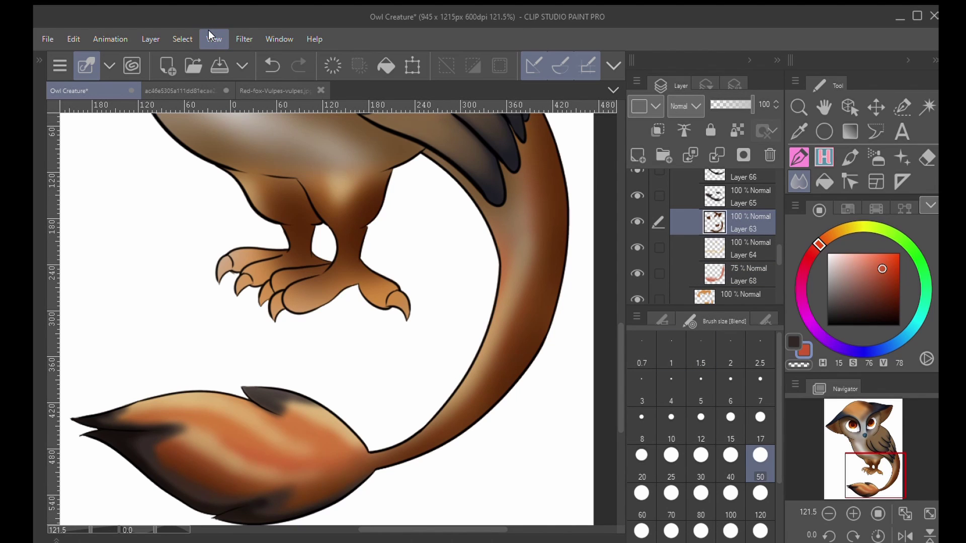
left_click(382, 104)
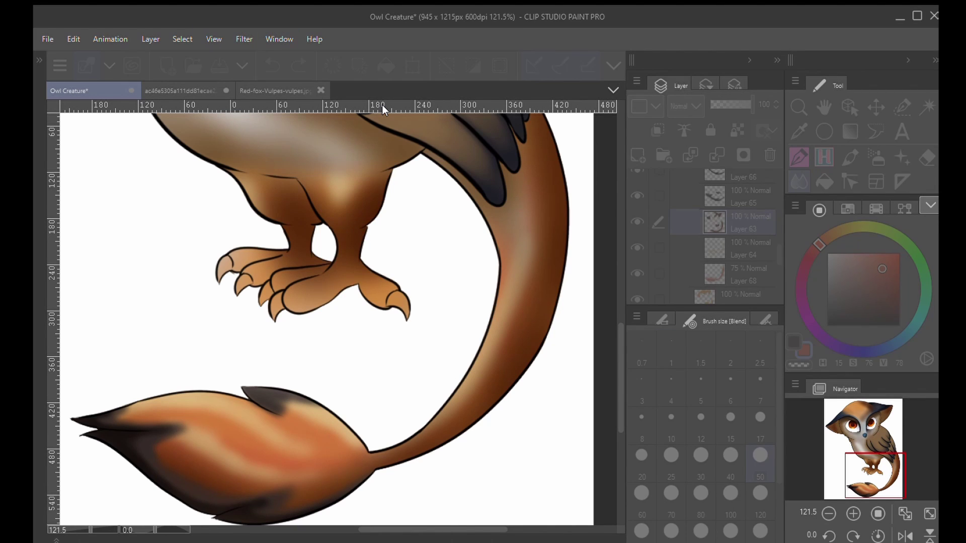
left_click(740, 196)
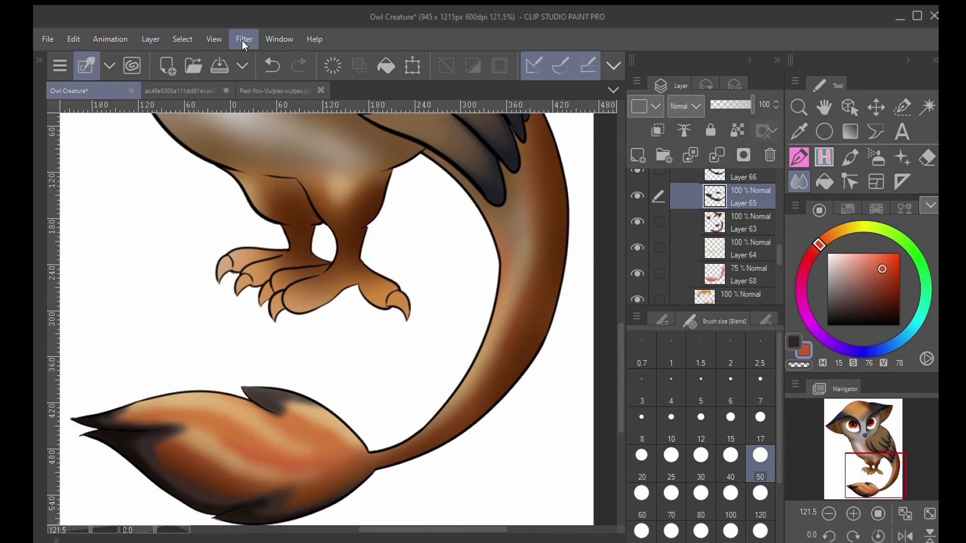
left_click(395, 101)
left_click(633, 112)
scroll(752, 239, "up", 2)
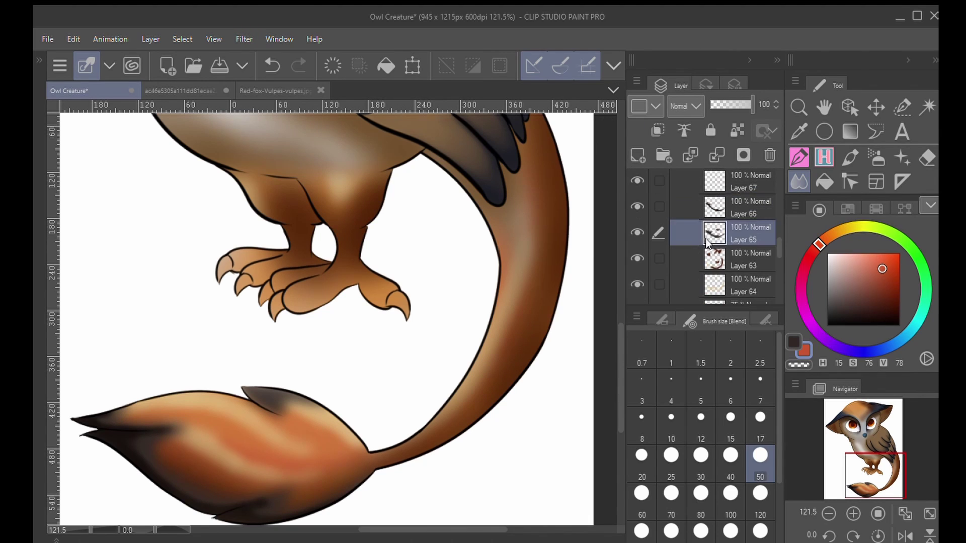
left_click(751, 239)
left_click(399, 100)
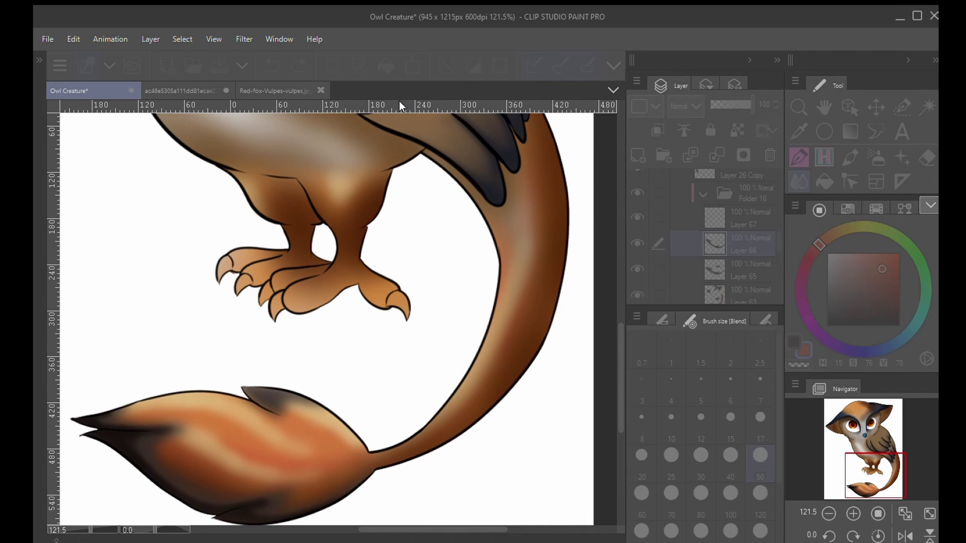
left_click(634, 112)
- Delete the empty Layer 67 and collapse Folder 16
left_click(750, 218)
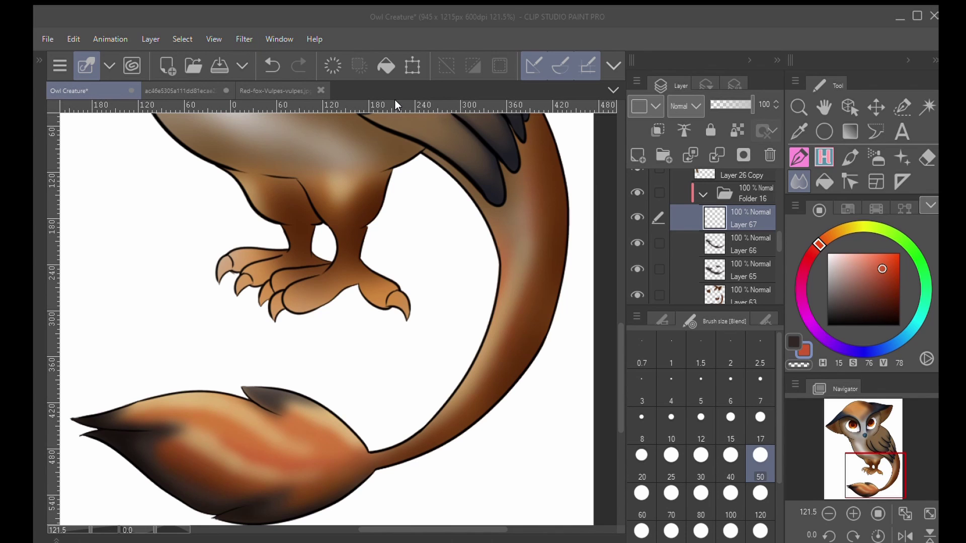
scroll(286, 373, "down", 4)
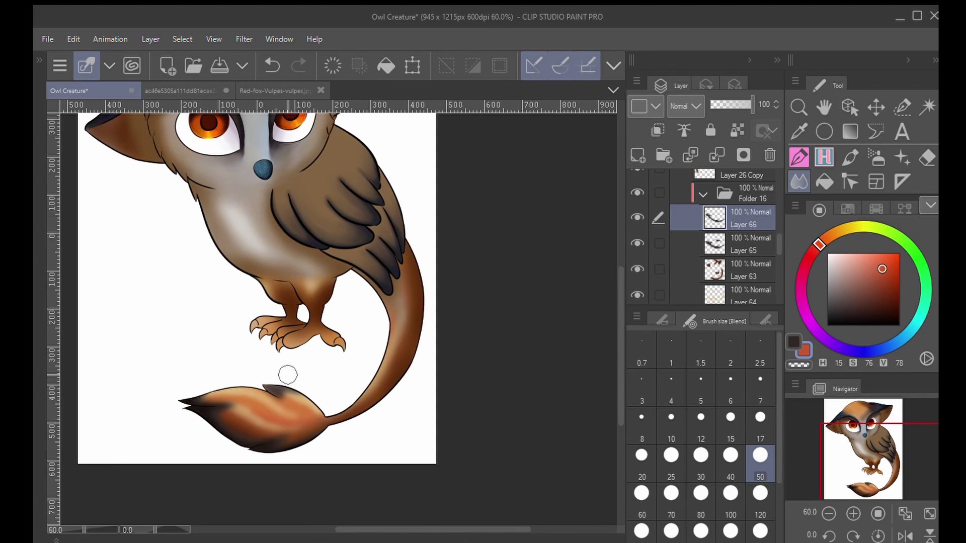
left_click(703, 194)
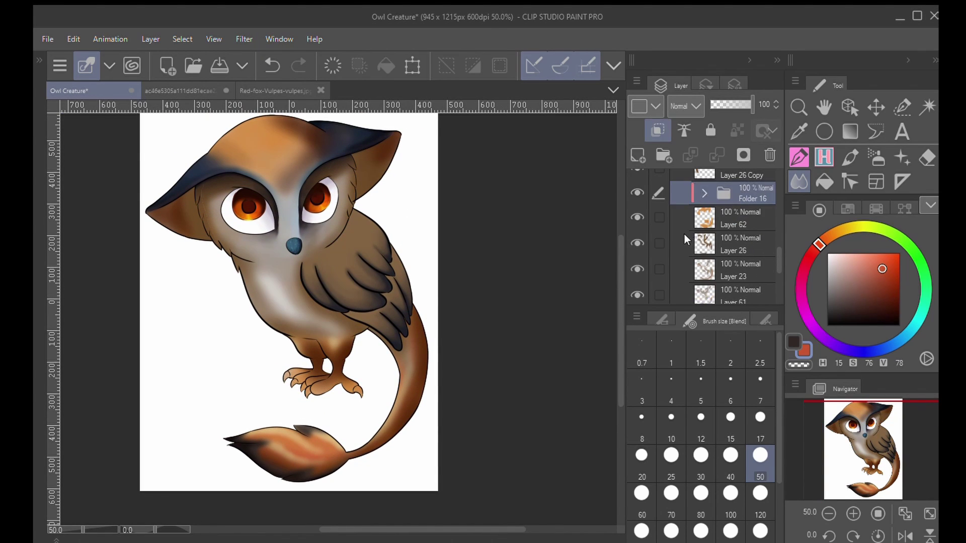
- Group Layer 26, Layer 23, Layer 61, Layer 60 and the layer beneath them in a new folder below Layer 62, and collapse it
left_click(736, 237)
left_click(663, 154)
scroll(699, 216, "down", 3)
left_click(700, 214)
left_click(657, 238)
left_click(656, 256)
scroll(655, 255, "down", 2)
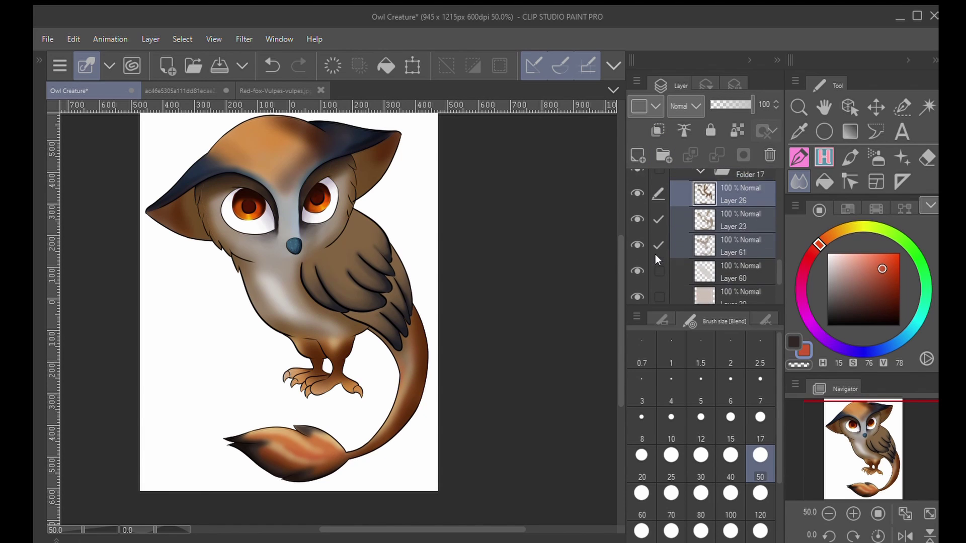
left_click(654, 256)
left_click(656, 276)
scroll(731, 249, "up", 2)
left_click_drag(732, 249, 738, 204)
left_click(701, 205)
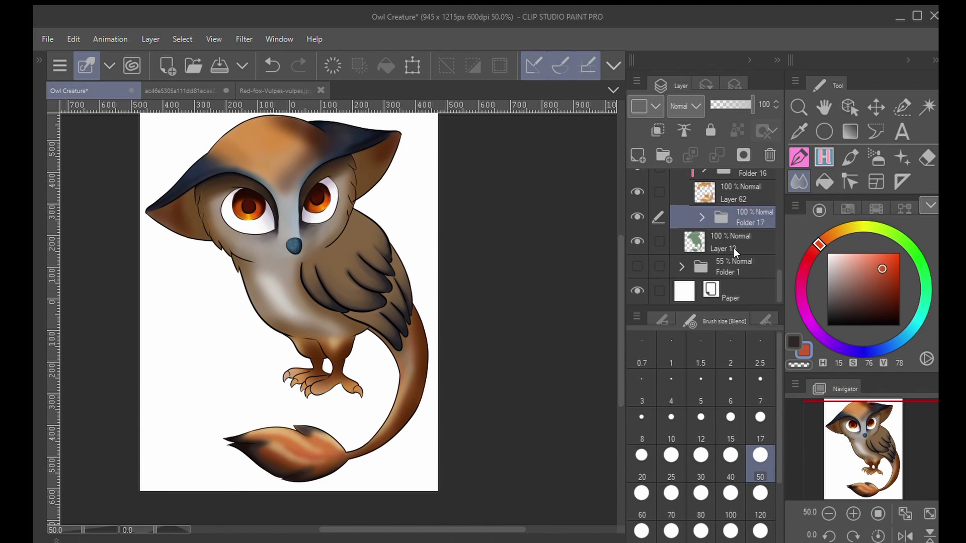
- Add a clipped layer above Folder 16 and airbrush red-orange onto the insides of both ears at size 80
scroll(733, 249, "up", 5)
scroll(732, 261, "down", 1)
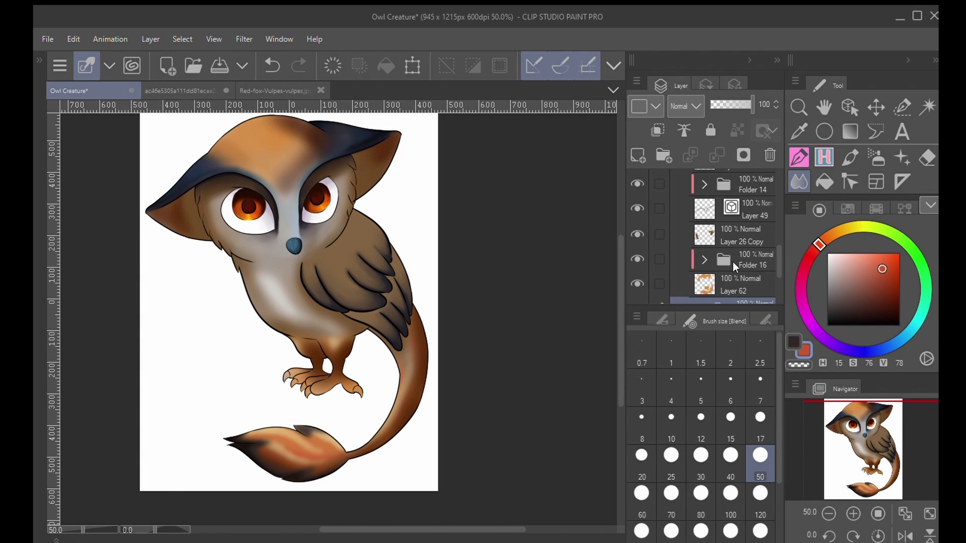
left_click(716, 258)
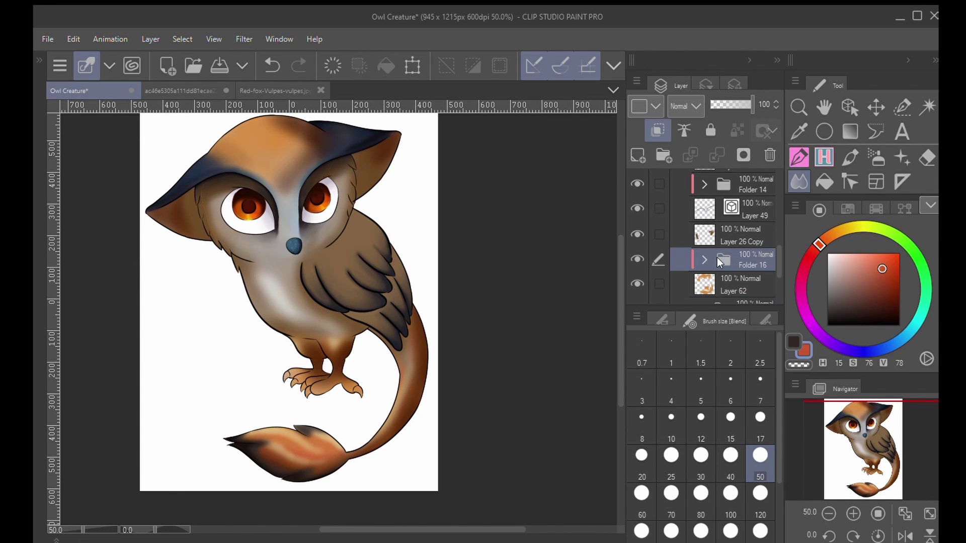
left_click(634, 152)
key("ctrl+plus")
left_click(872, 158)
left_click(700, 490)
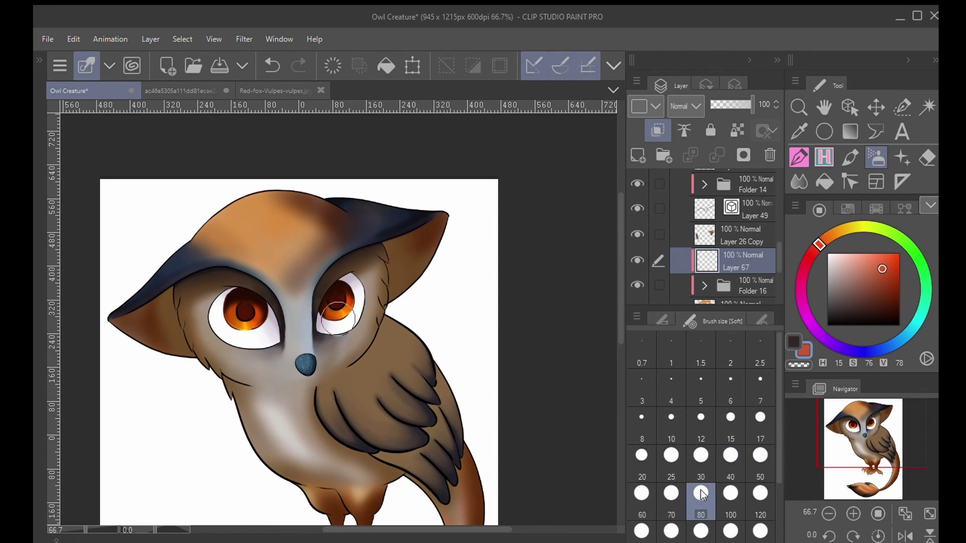
mouse_move(422, 244)
left_mouse_down()
mouse_move(416, 254)
mouse_move(425, 237)
left_mouse_up()
mouse_move(165, 335)
left_mouse_down()
mouse_move(146, 322)
mouse_move(151, 315)
left_mouse_up()
- Airbrush red-orange patches around the forehead and crown, and set the layer's opacity to 75%
left_click_drag(294, 287, 347, 237)
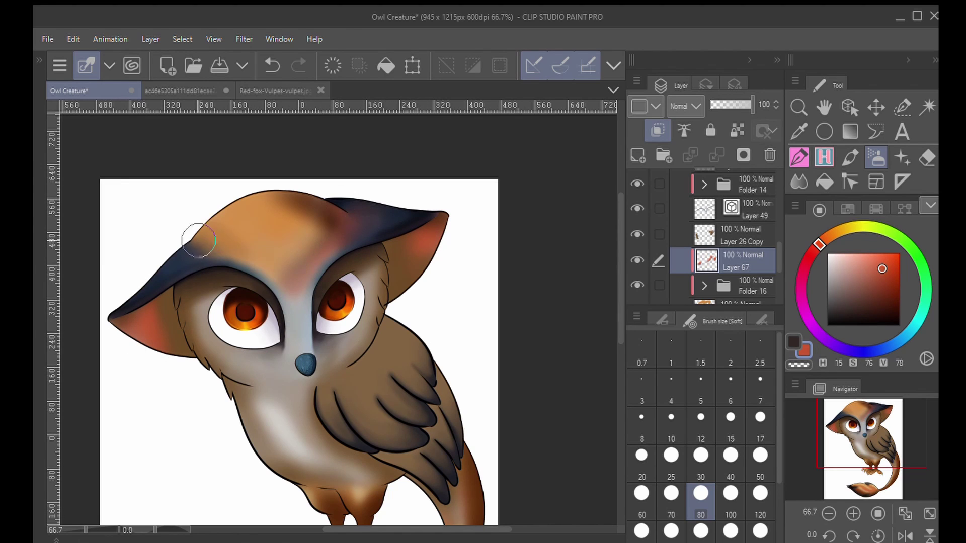
mouse_move(292, 280)
left_mouse_down()
mouse_move(331, 229)
mouse_move(331, 211)
mouse_move(273, 194)
left_mouse_up()
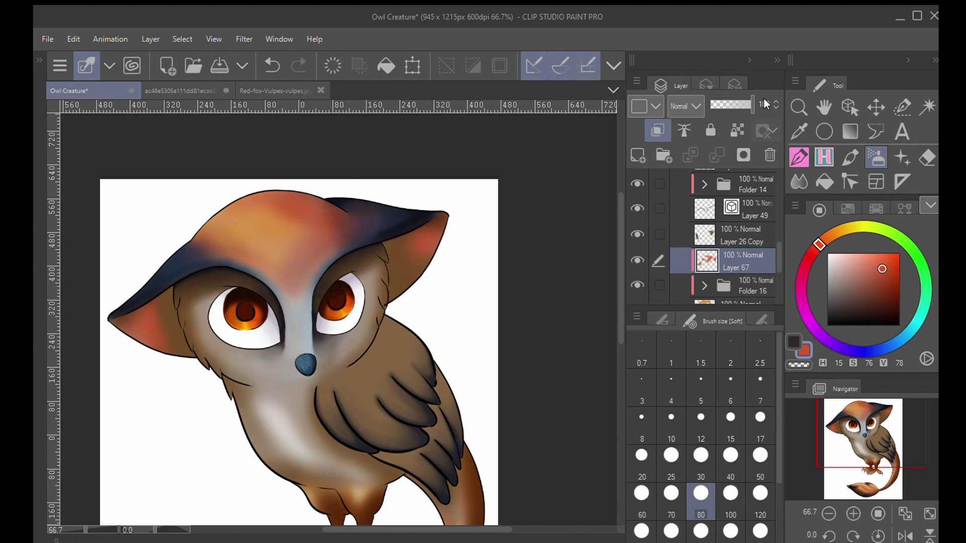
scroll(763, 101, "down", 5)
- Add a Color burn layer above Layer 26 Copy and airbrush red-orange where both ears meet the head
left_click(740, 235)
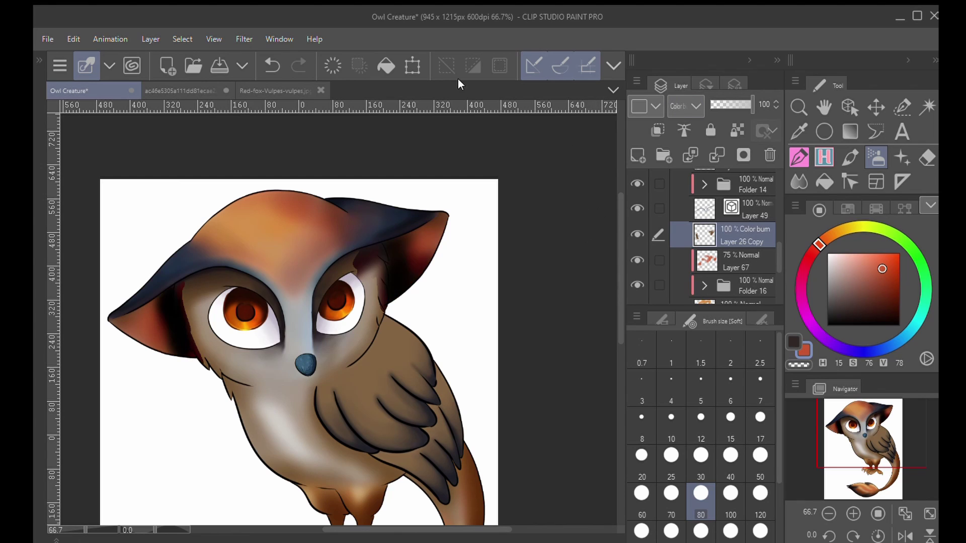
left_click(642, 152)
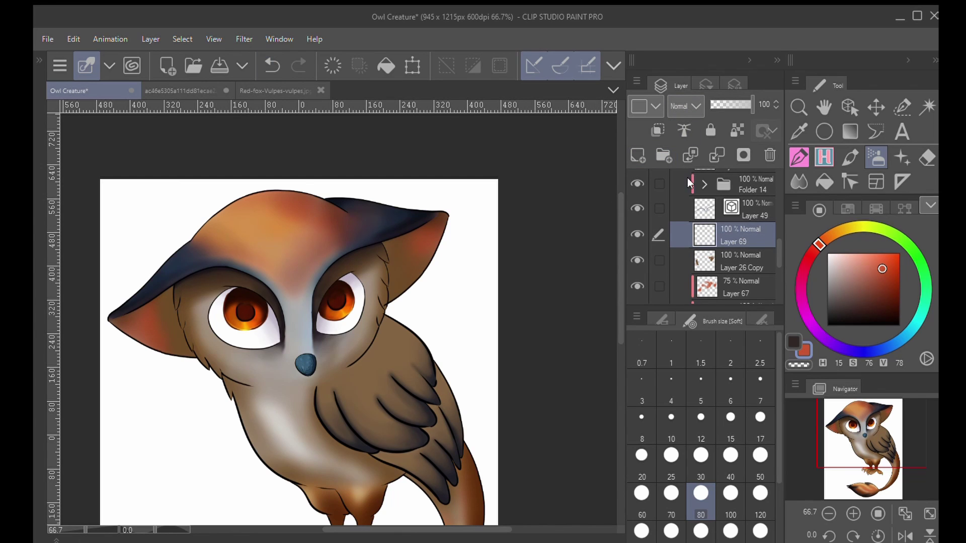
mouse_move(385, 244)
left_mouse_down()
mouse_move(379, 228)
mouse_move(416, 276)
left_mouse_up()
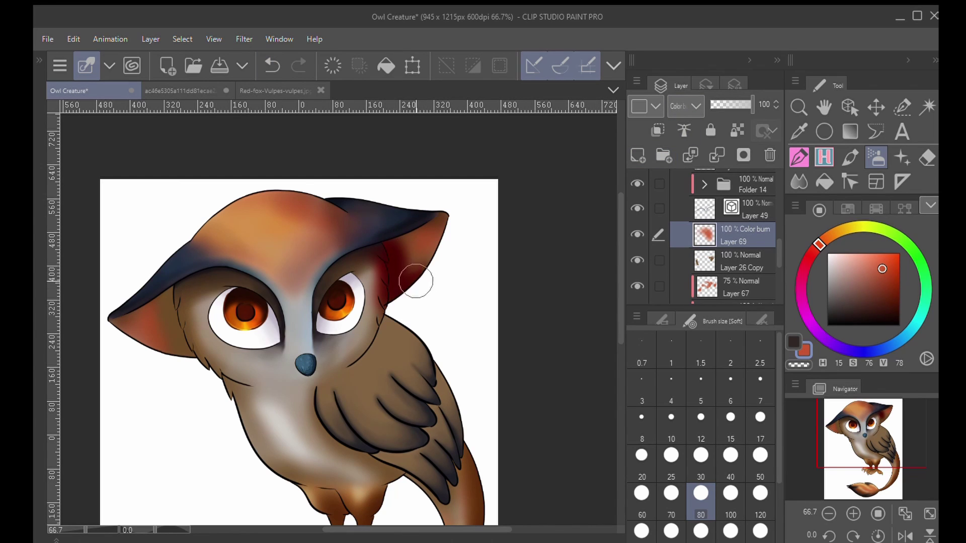
mouse_move(174, 285)
left_mouse_down()
mouse_move(135, 314)
mouse_move(166, 297)
left_mouse_up()
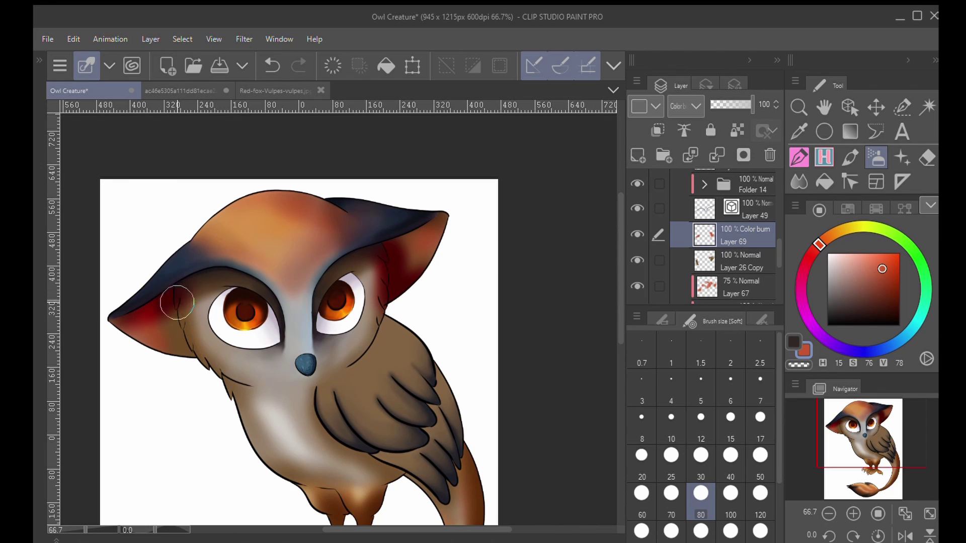
- Set the opacity of the Color burn layer to 60%
left_click(766, 105)
type("75")
key("Return")
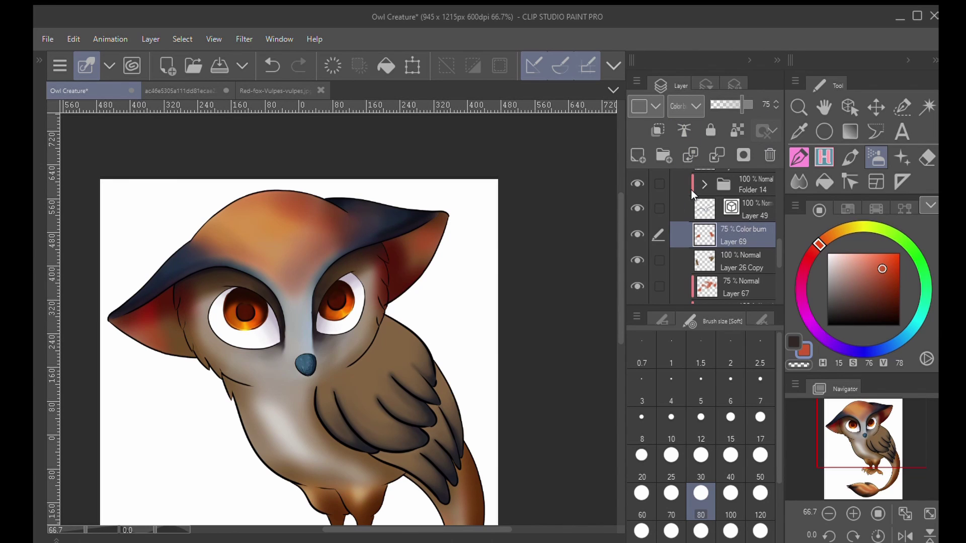
double_click(769, 104)
type("70")
key("Return")
- Airbrush Color burn shading over the upper lid and outer side of the owl's right-hand eye at size 30
left_click(701, 462)
scroll(376, 258, "up", 5)
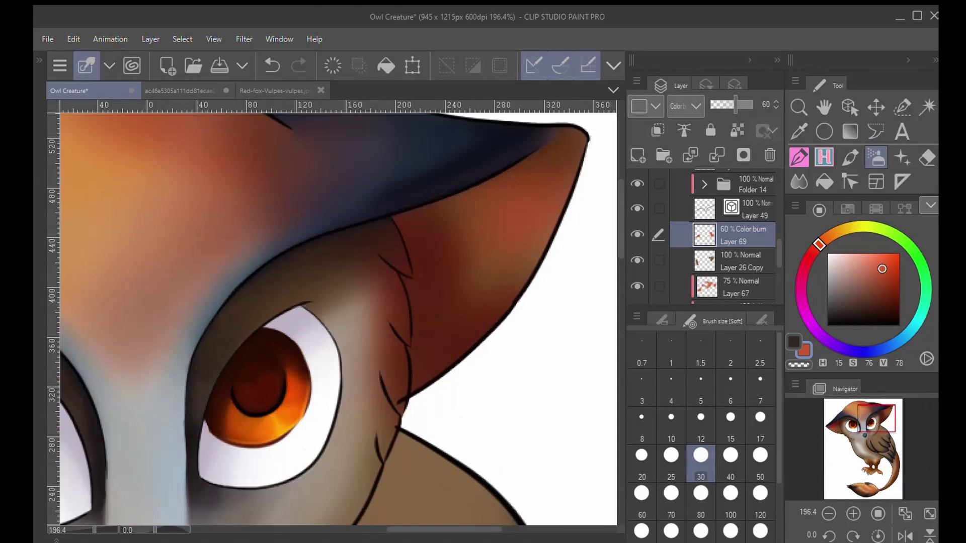
mouse_move(332, 301)
left_mouse_down()
mouse_move(350, 284)
mouse_move(333, 312)
mouse_move(396, 136)
left_mouse_up()
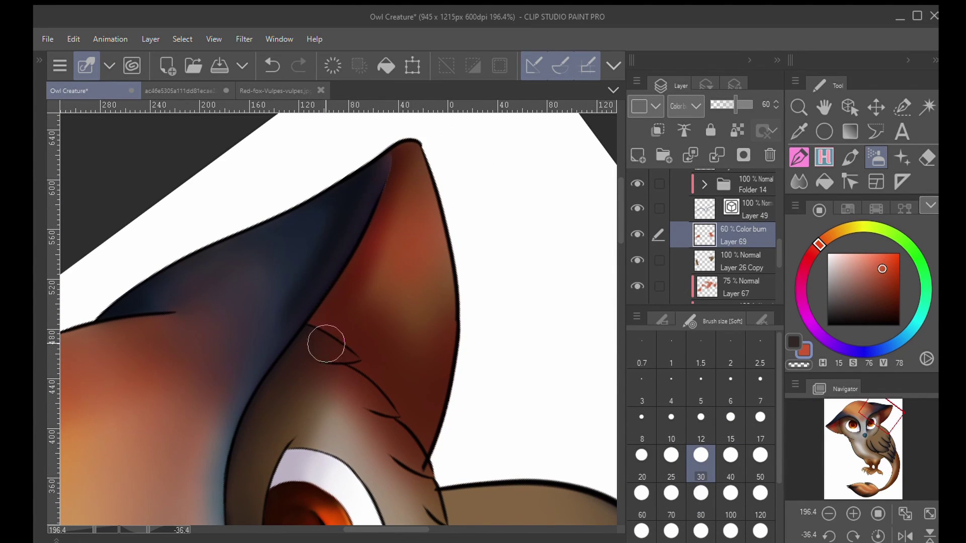
left_click_drag(237, 484, 256, 324)
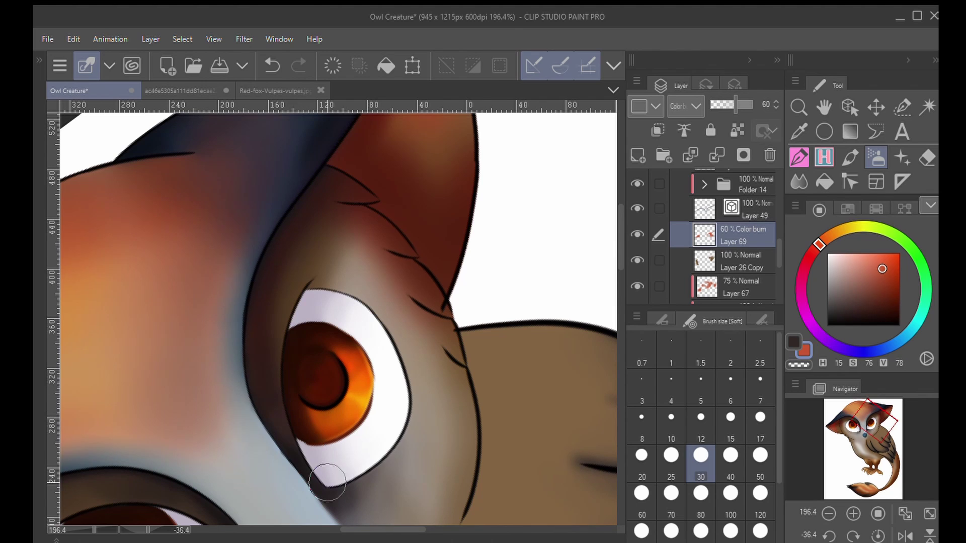
mouse_move(312, 251)
left_mouse_down()
mouse_move(334, 244)
mouse_move(405, 303)
mouse_move(435, 284)
mouse_move(405, 360)
mouse_move(437, 418)
left_mouse_up()
- Airbrush the same red shading over the upper lid and outer side of the left-hand eye
mouse_move(282, 458)
left_mouse_down()
mouse_move(294, 435)
mouse_move(582, 221)
left_mouse_up()
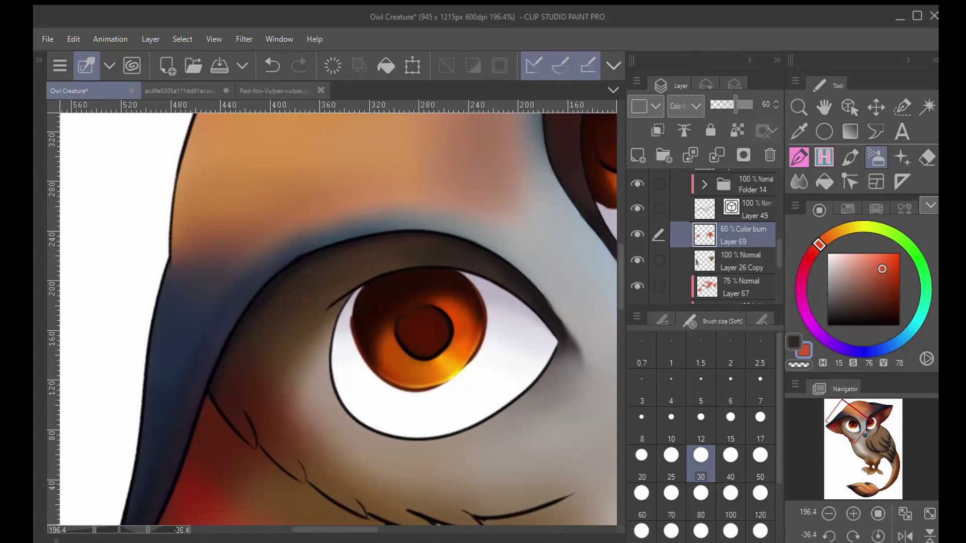
mouse_move(373, 256)
left_mouse_down()
mouse_move(264, 309)
mouse_move(226, 394)
left_mouse_up()
mouse_move(358, 289)
left_mouse_down()
mouse_move(292, 345)
mouse_move(284, 450)
mouse_move(261, 489)
left_mouse_up()
left_click_drag(462, 291, 331, 346)
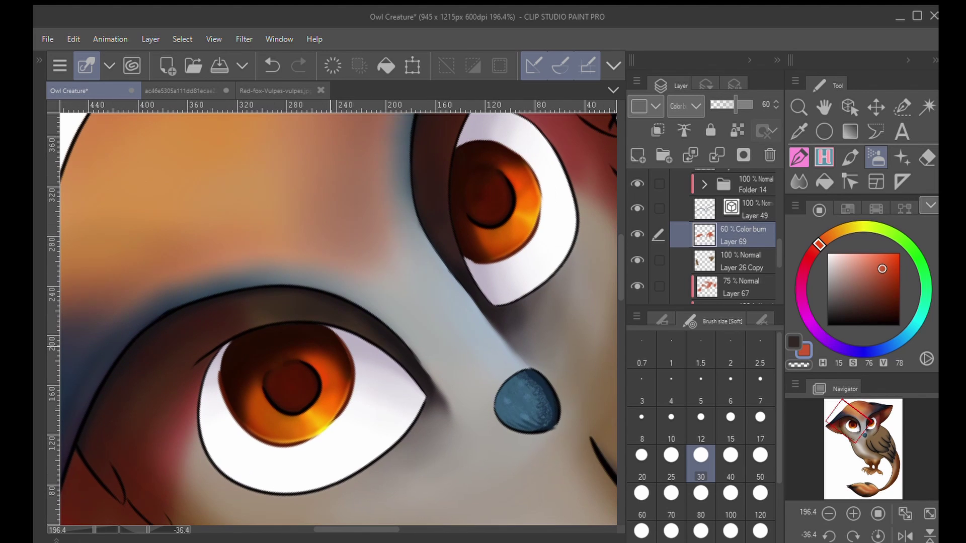
left_click_drag(304, 311, 244, 313)
- Extend the red-brown lid shading into the inner corners of both eyes beside the beak
left_click_drag(415, 396, 441, 285)
left_click_drag(441, 285, 454, 381)
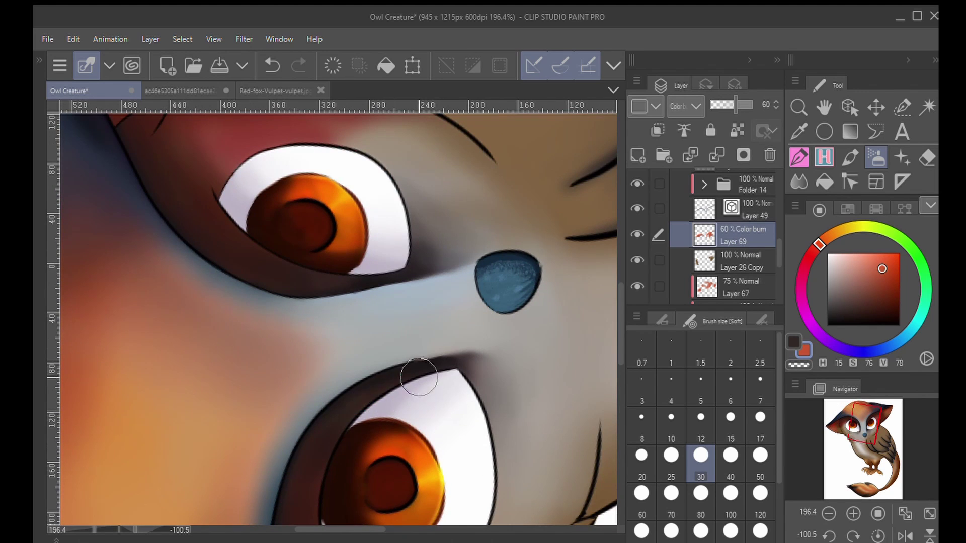
scroll(486, 302, "down", 1)
left_click_drag(483, 302, 402, 443)
left_click_drag(402, 352, 381, 317)
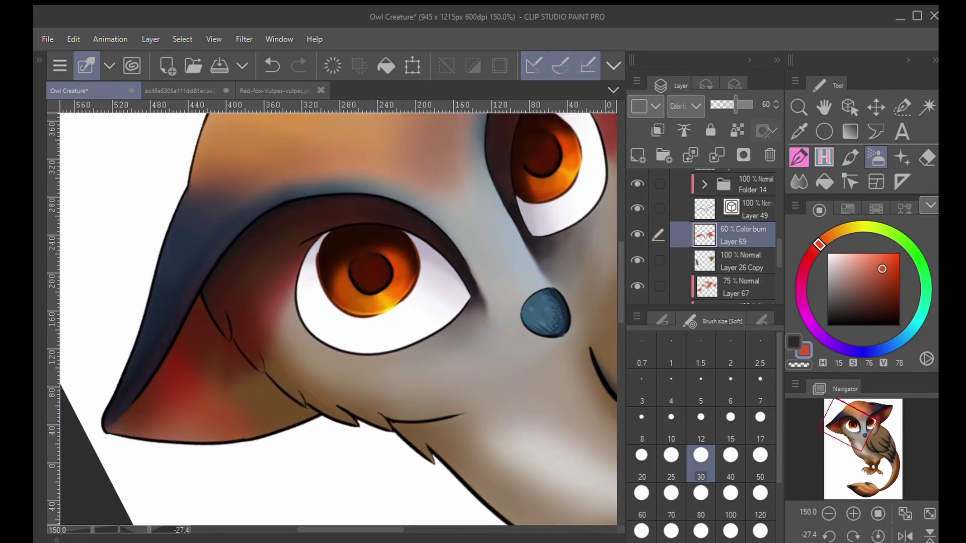
- Deepen the red shading on the inside of the left-hand ear and along the cheek fur next to it
mouse_move(239, 371)
left_mouse_down()
mouse_move(283, 375)
mouse_move(275, 395)
mouse_move(304, 408)
left_mouse_up()
mouse_move(269, 304)
left_mouse_down()
mouse_move(138, 393)
mouse_move(176, 511)
mouse_move(186, 423)
left_mouse_up()
left_click_drag(186, 463, 299, 354)
left_click_drag(232, 401, 165, 355)
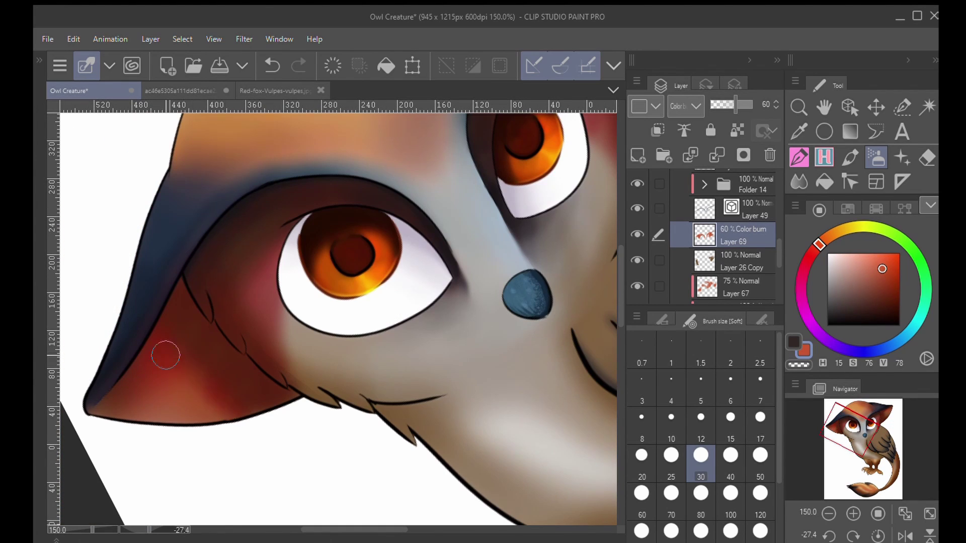
- Blend the red shading around the left-hand eye and inside the left-hand ear with a size 50 brush
key("j")
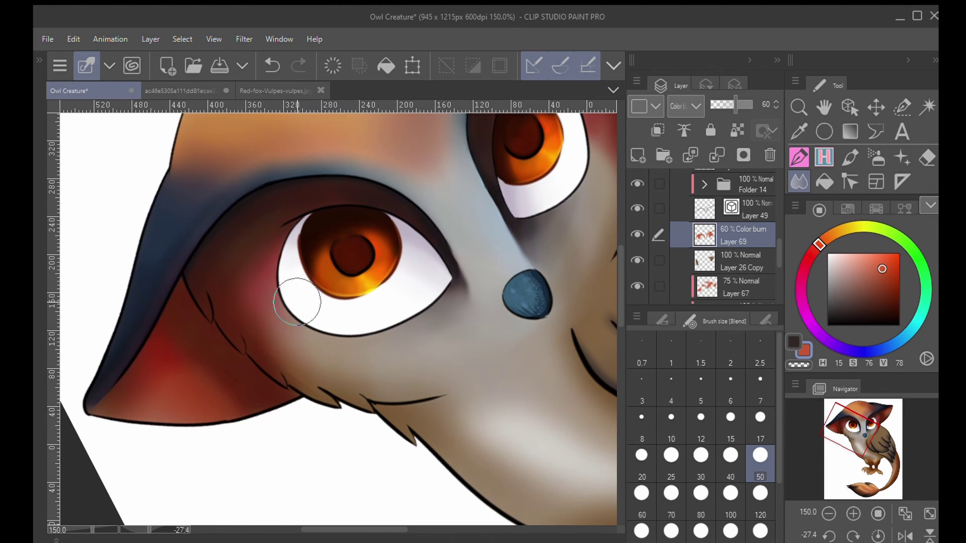
left_click_drag(553, 176, 332, 377)
mouse_move(390, 372)
left_mouse_down()
mouse_move(371, 310)
mouse_move(382, 309)
mouse_move(343, 411)
left_mouse_up()
left_click_drag(354, 241, 380, 246)
left_click_drag(242, 408, 523, 179)
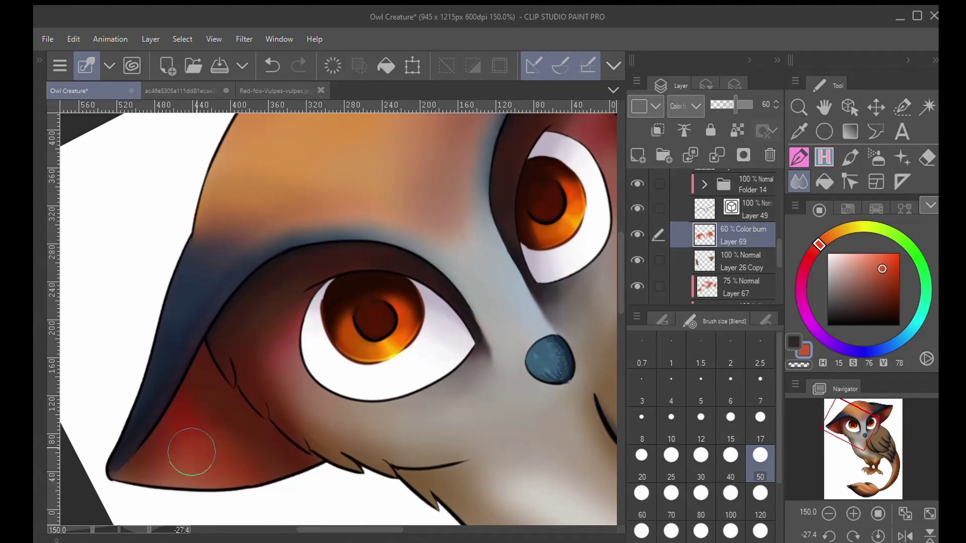
- On a new layer, airbrush pale pink inside the left-hand ear at size 40 and blend its edges at size 30
left_click(633, 154)
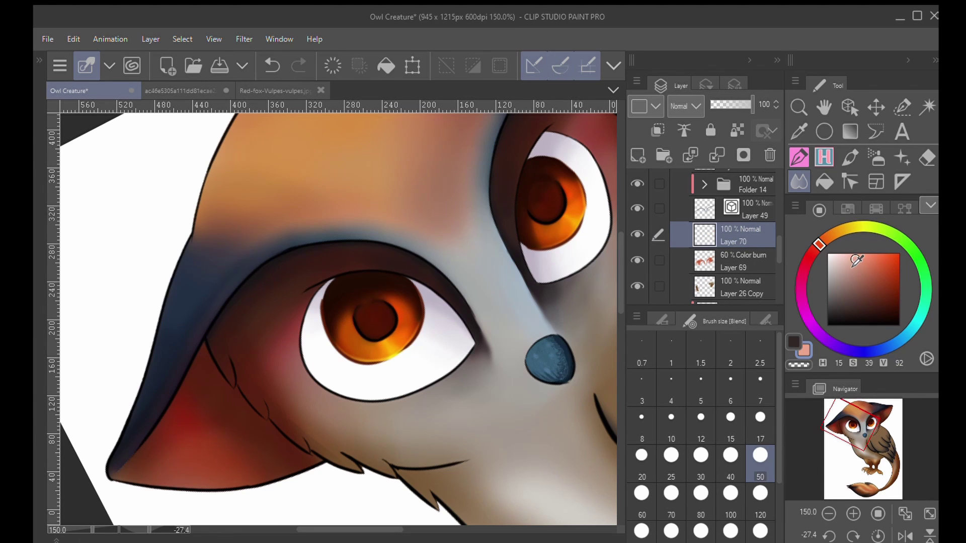
left_click(876, 157)
left_click(729, 456)
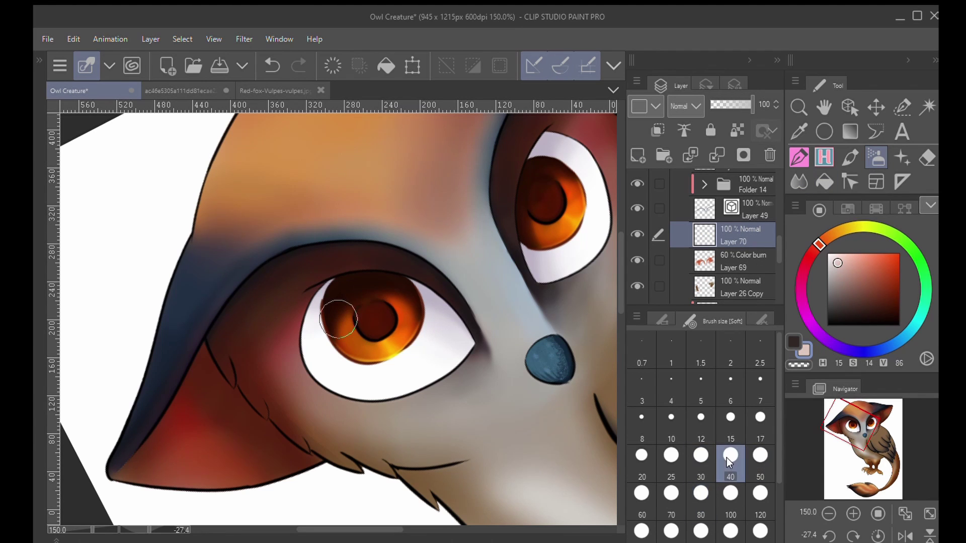
scroll(265, 403, "down", 3)
mouse_move(206, 402)
left_mouse_down()
mouse_move(265, 403)
mouse_move(248, 406)
mouse_move(233, 374)
mouse_move(158, 429)
mouse_move(243, 366)
mouse_move(248, 349)
mouse_move(286, 391)
mouse_move(264, 406)
left_mouse_up()
left_click(799, 181)
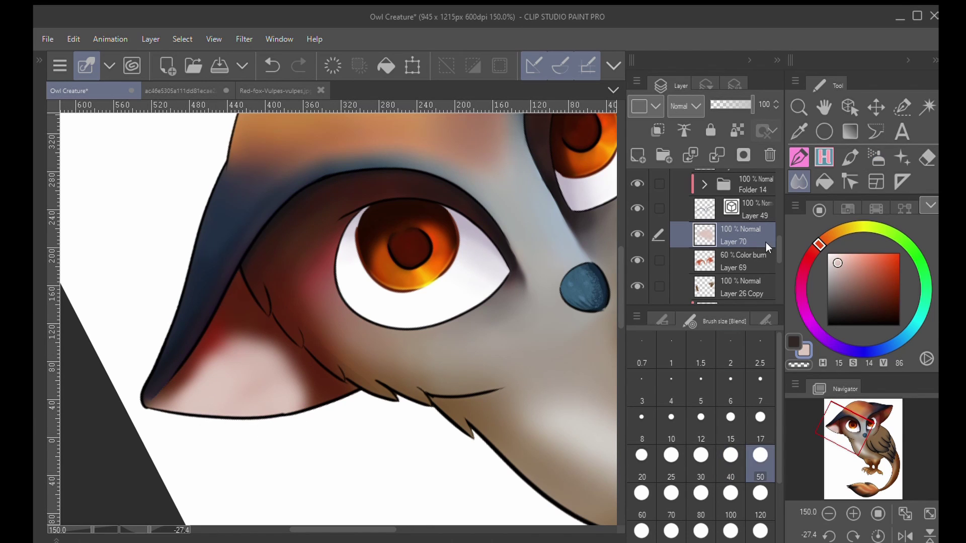
left_click(692, 466)
mouse_move(331, 426)
left_mouse_down()
mouse_move(287, 362)
mouse_move(215, 347)
mouse_move(200, 388)
mouse_move(217, 371)
mouse_move(346, 406)
left_mouse_up()
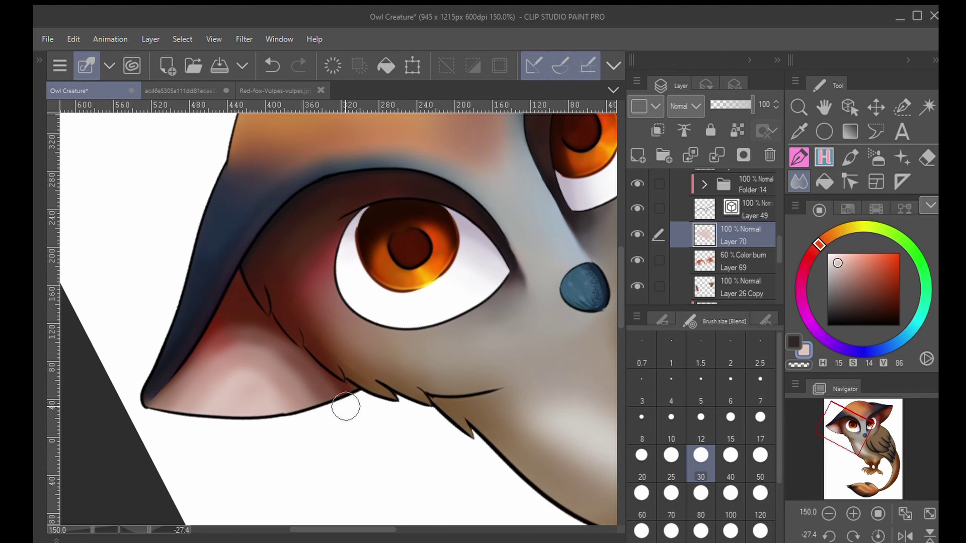
- Airbrush the same pale pink inside the right-hand ear and blend it into the red shading
left_click_drag(846, 427, 880, 412)
left_click(873, 158)
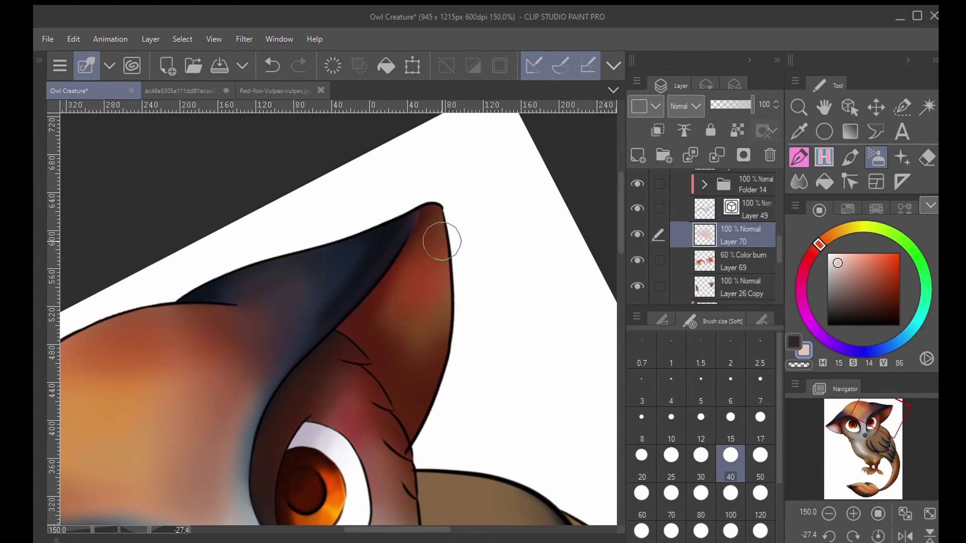
mouse_move(439, 231)
left_mouse_down()
mouse_move(417, 290)
mouse_move(423, 347)
mouse_move(443, 318)
mouse_move(457, 371)
left_mouse_up()
left_click(799, 182)
mouse_move(417, 242)
left_mouse_down()
mouse_move(440, 197)
mouse_move(395, 302)
mouse_move(442, 401)
mouse_move(403, 317)
mouse_move(448, 223)
left_mouse_up()
- Reduce the opacity of the pale ear highlight layer to 75
scroll(355, 355, "down", 7)
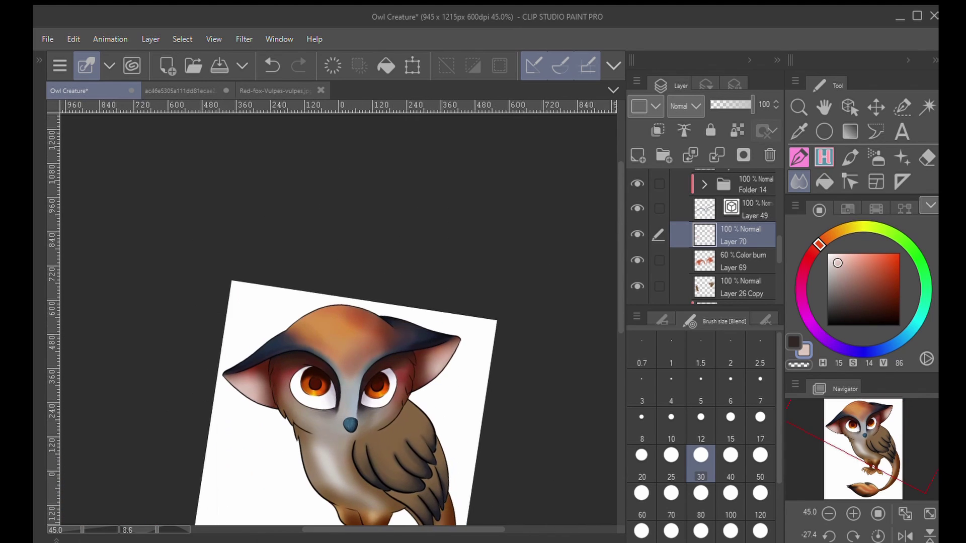
scroll(354, 355, "down", 1)
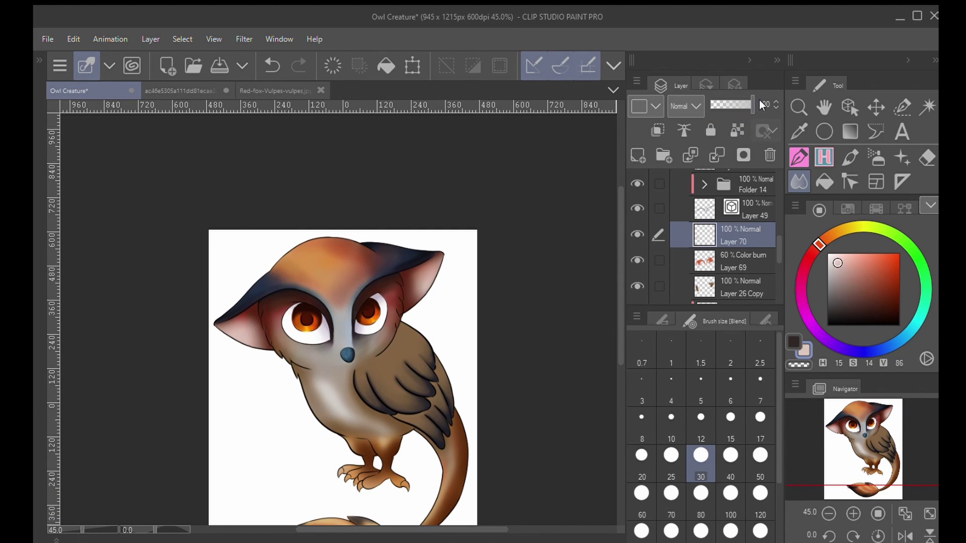
left_click_drag(765, 105, 752, 103)
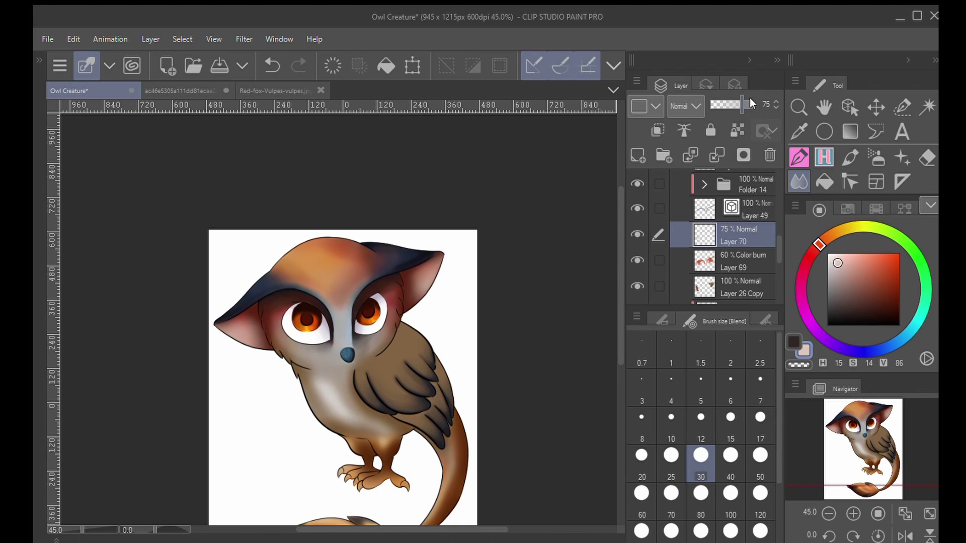
- Add a layer folder above Layer 70 and try selecting Layer 70, Layer 69 and Layer 26 Copy together
left_click(664, 161)
left_click(723, 261)
scroll(725, 260, "down", 1)
left_click(730, 256, "ctrl")
left_click(730, 275, "ctrl")
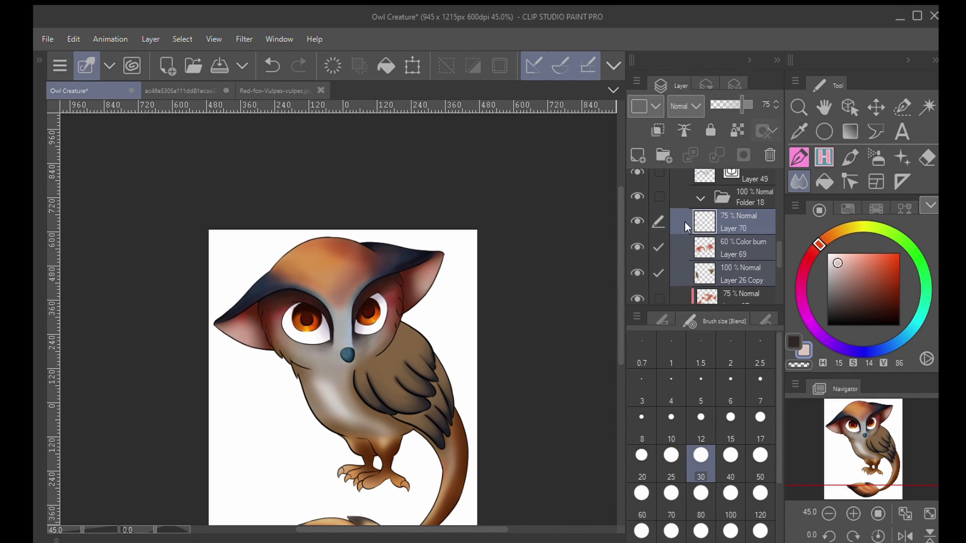
left_click(734, 251)
left_click(741, 217)
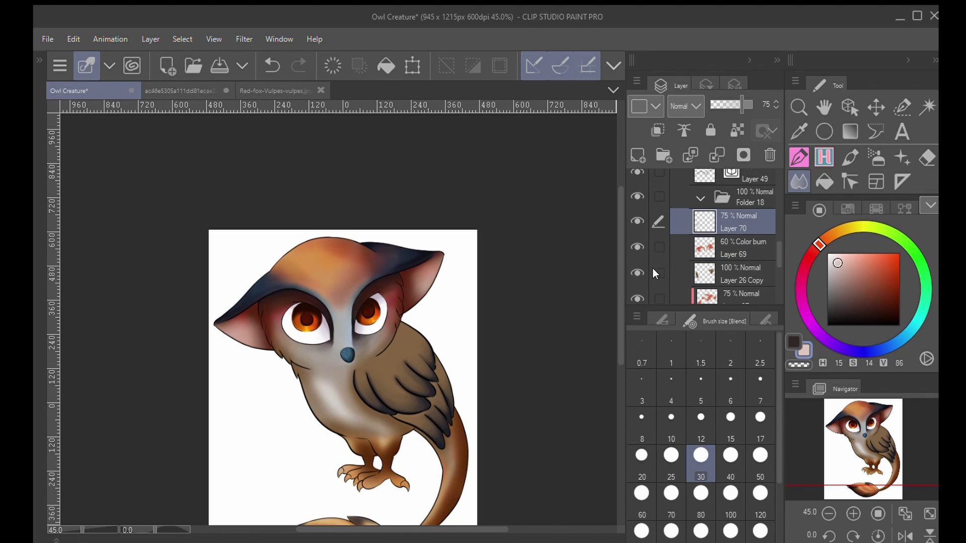
- Add a new layer above Folder 15 inside Folder 5 and choose a beige colour with HSV 38, 29, 83
scroll(721, 243, "down", 5)
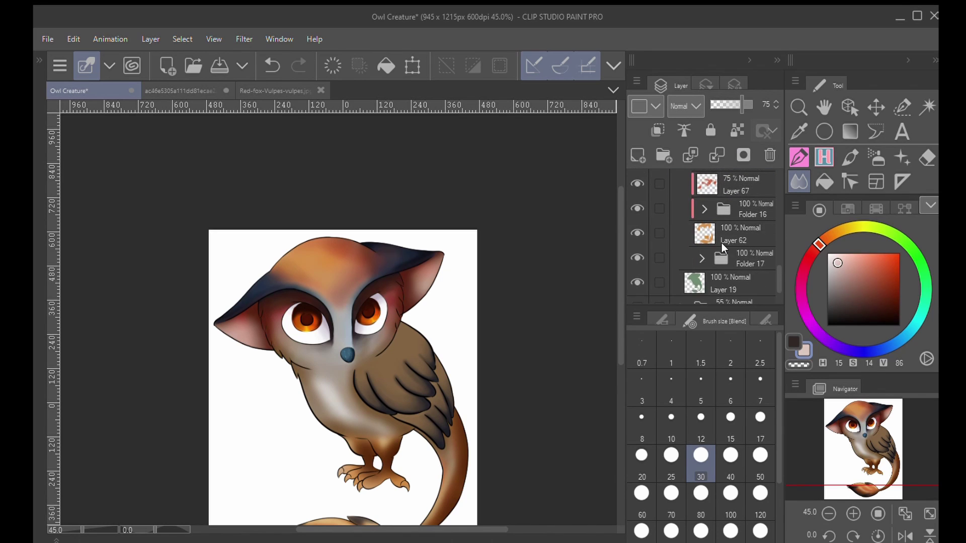
left_click(681, 205)
scroll(558, 330, "down", 1)
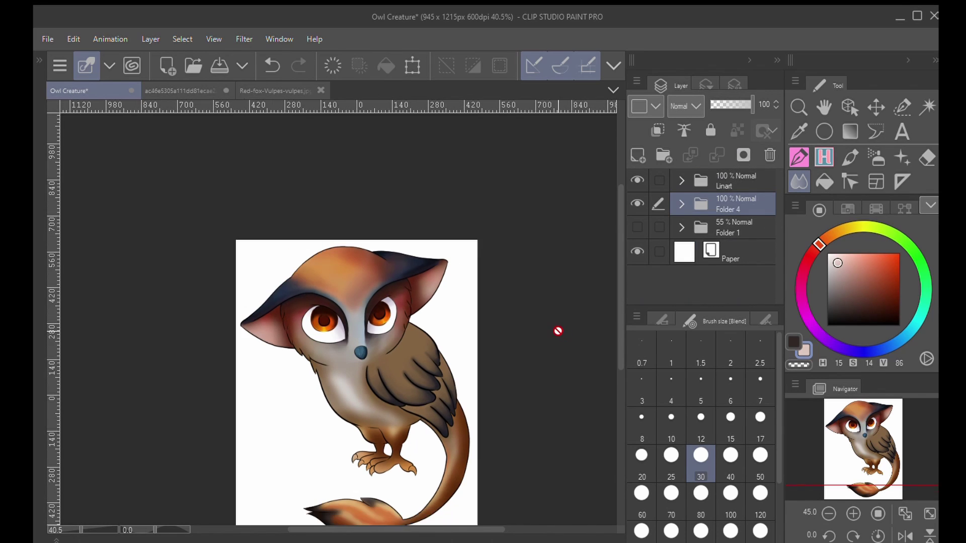
left_click_drag(558, 330, 549, 248)
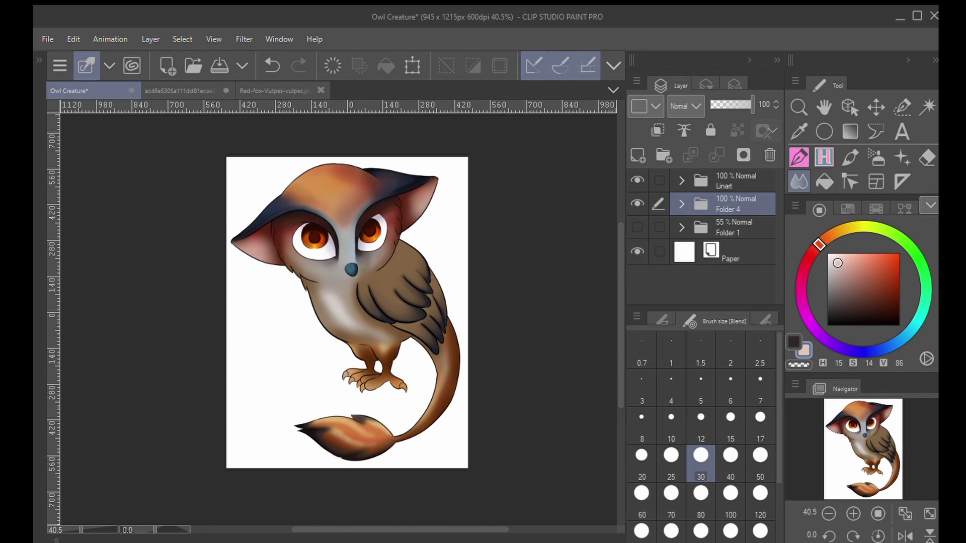
left_click(680, 205)
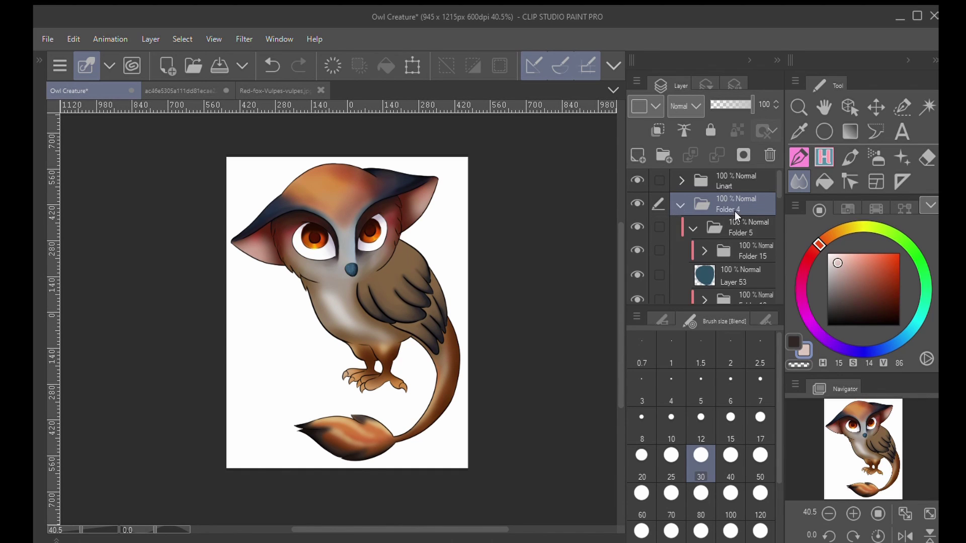
left_click(739, 252)
left_click(839, 231)
- Paint all the claws on both feet beige with the H 2 brush at size 10
scroll(406, 388, "up", 10)
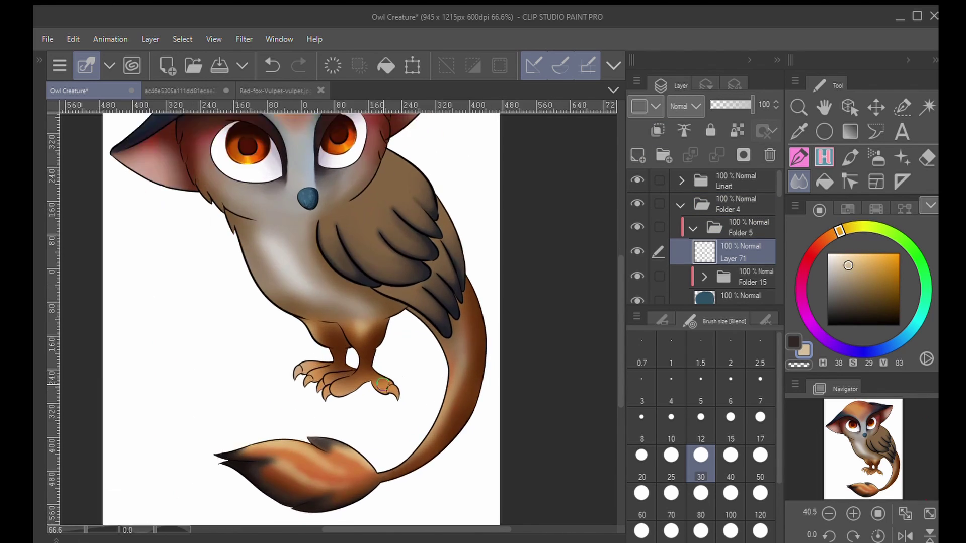
left_click(824, 157)
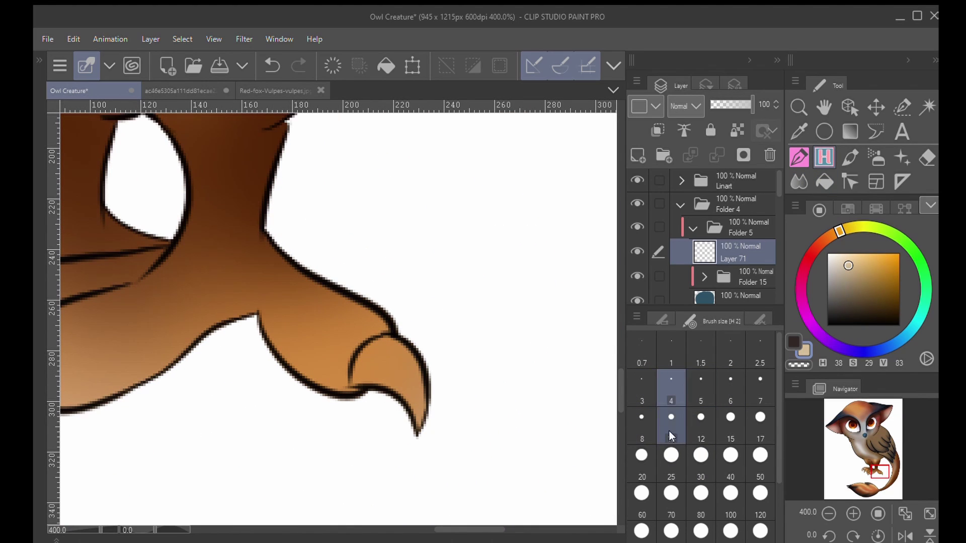
left_click(671, 429)
left_click_drag(359, 376, 400, 344)
mouse_move(362, 375)
left_mouse_down()
mouse_move(407, 391)
mouse_move(404, 350)
mouse_move(415, 408)
left_mouse_up()
left_click_drag(227, 352, 532, 302)
mouse_move(297, 314)
left_mouse_down()
mouse_move(311, 289)
mouse_move(297, 341)
mouse_move(263, 280)
mouse_move(286, 306)
mouse_move(226, 291)
mouse_move(201, 244)
mouse_move(195, 252)
mouse_move(131, 226)
mouse_move(116, 293)
left_mouse_up()
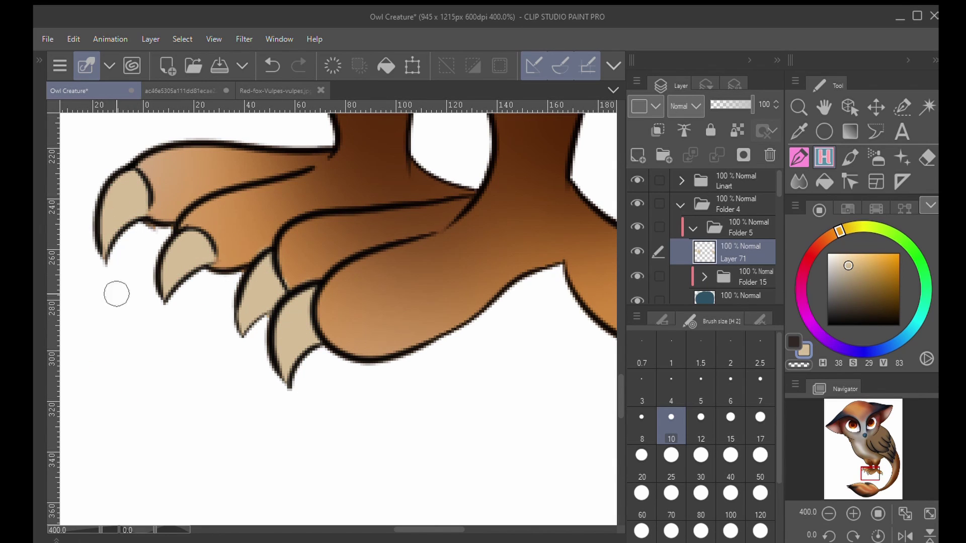
- Create a clipped layer folder above the claw colour layer and add a new layer inside it
left_click_drag(503, 302, 261, 330)
left_click(664, 155)
left_click(658, 130)
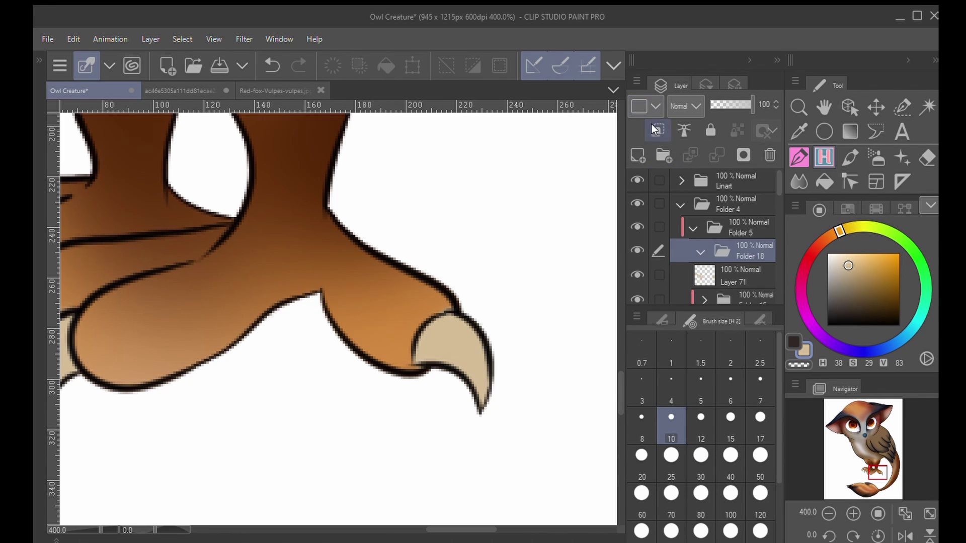
left_click(638, 155)
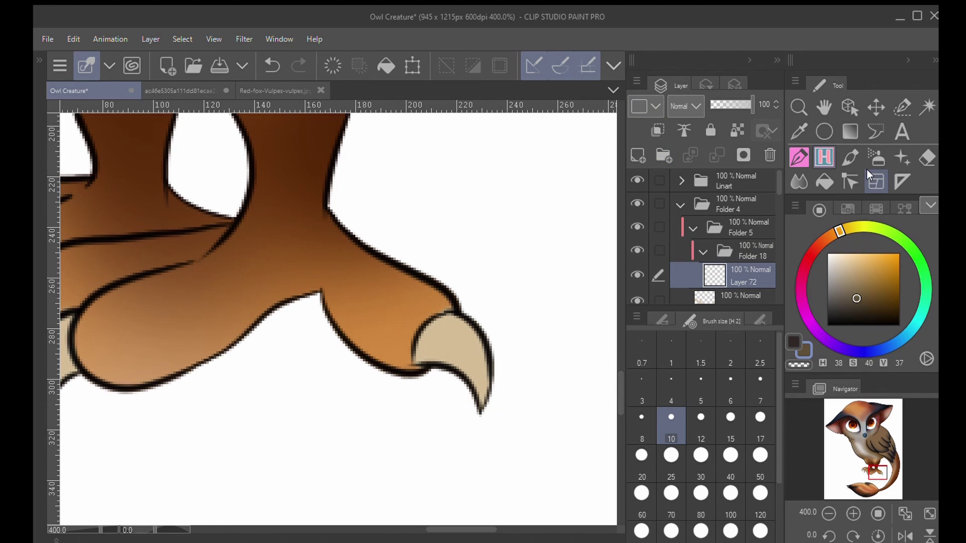
- Shade the claw on the far right toe with dark brown, HSV 38, 40, 37, at size 6
left_click(724, 400)
mouse_move(419, 357)
left_mouse_down()
mouse_move(427, 332)
mouse_move(472, 375)
mouse_move(480, 402)
left_mouse_up()
left_click_drag(438, 348, 477, 422)
left_click_drag(436, 320, 479, 400)
- Shade the four claws of the left-hand toes with the same dark brown
left_click_drag(201, 327, 391, 301)
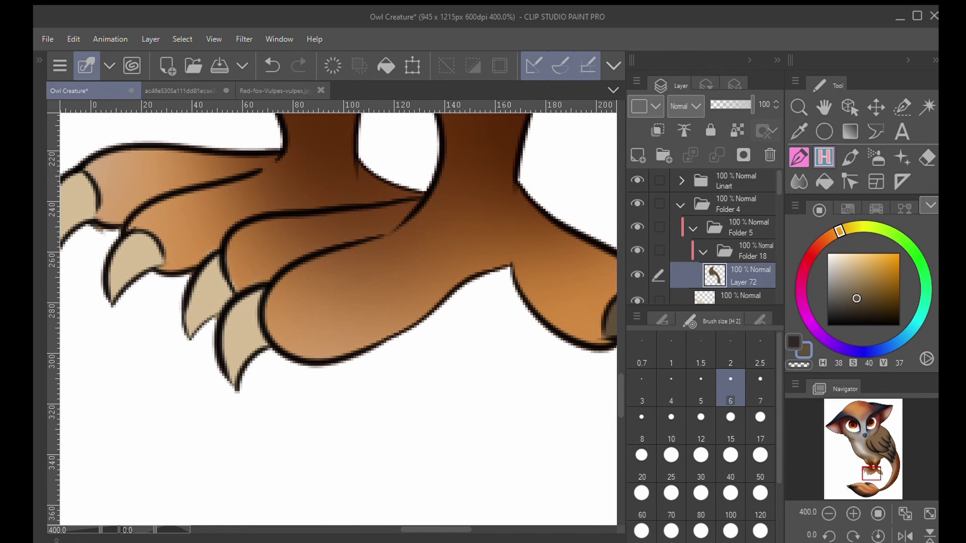
left_click_drag(264, 301, 238, 386)
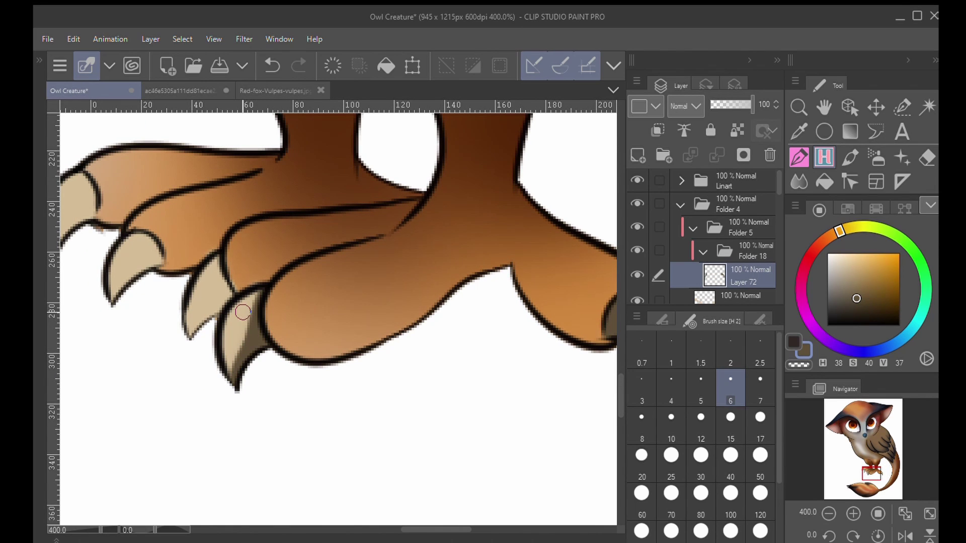
mouse_move(219, 258)
left_mouse_down()
mouse_move(217, 306)
mouse_move(192, 333)
mouse_move(358, 354)
left_mouse_up()
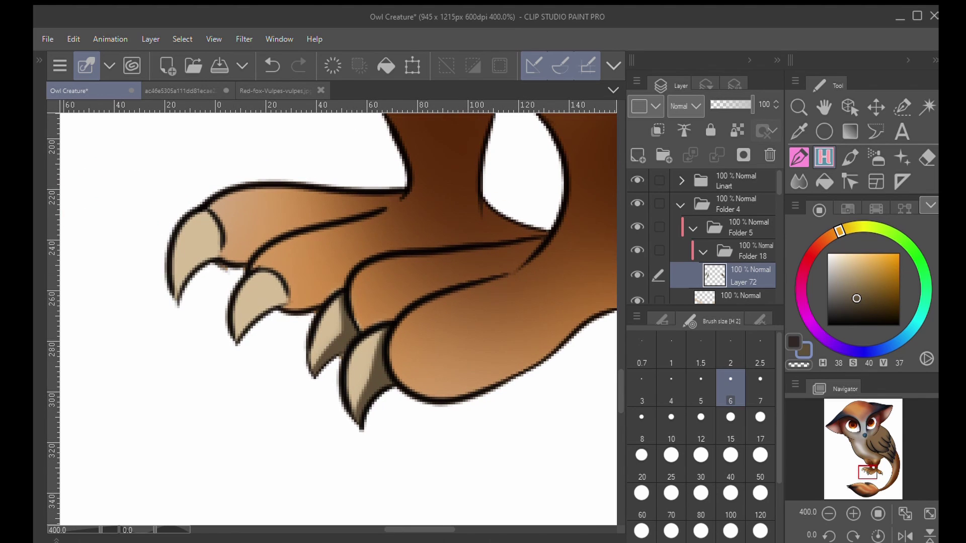
left_click_drag(254, 273, 285, 301)
mouse_move(254, 274)
left_mouse_down()
mouse_move(274, 293)
mouse_move(255, 321)
left_mouse_up()
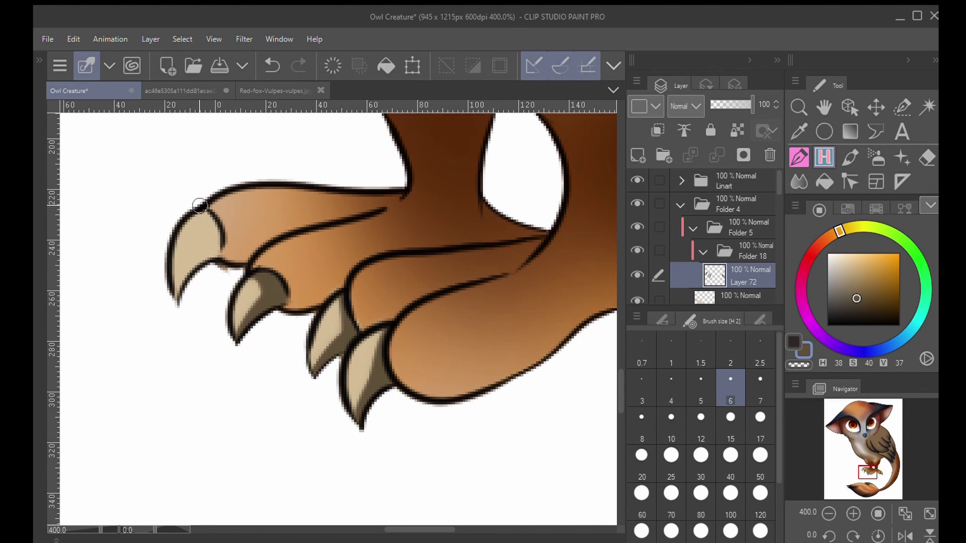
mouse_move(199, 204)
left_mouse_down()
mouse_move(177, 297)
mouse_move(205, 205)
left_mouse_up()
- Add a Color dodge layer above the claw shading folder and choose a dusty pink with HSV 10, 32, 75
scroll(503, 322, "down", 6)
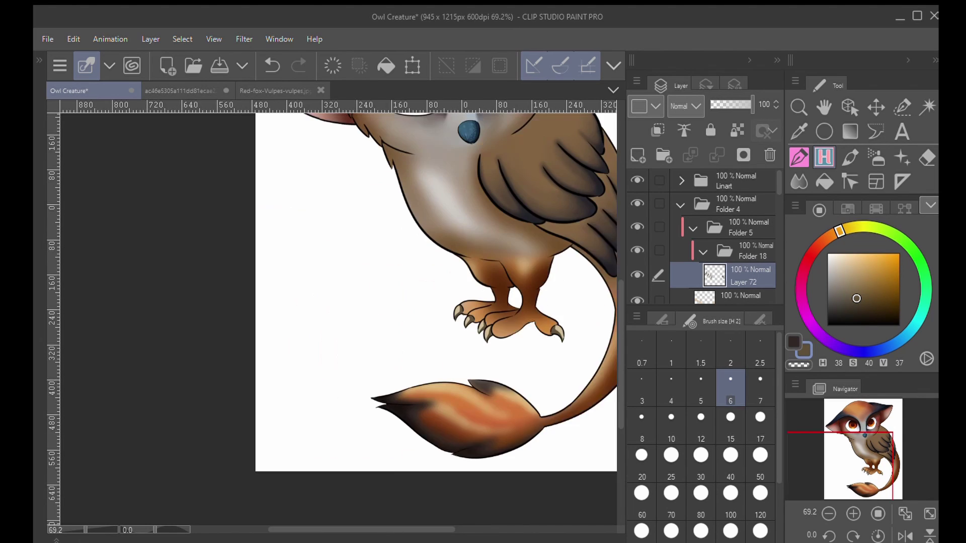
left_click_drag(463, 257, 369, 350)
scroll(368, 347, "down", 2)
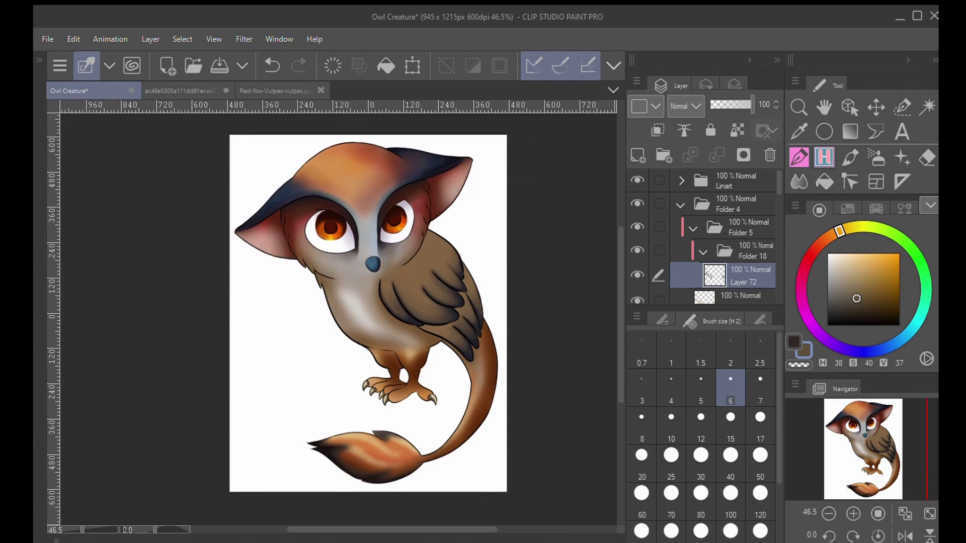
left_click(701, 251)
left_click(637, 155)
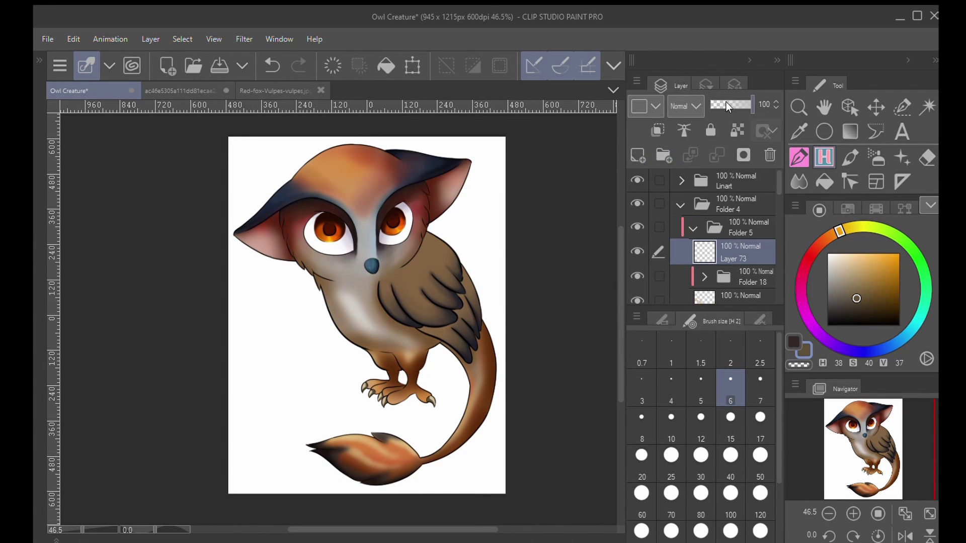
left_click_drag(839, 231, 815, 248)
- Airbrush soft Color dodge highlights over the forehead, wing, chest and beak area at size 70
left_click(877, 157)
left_click(672, 492)
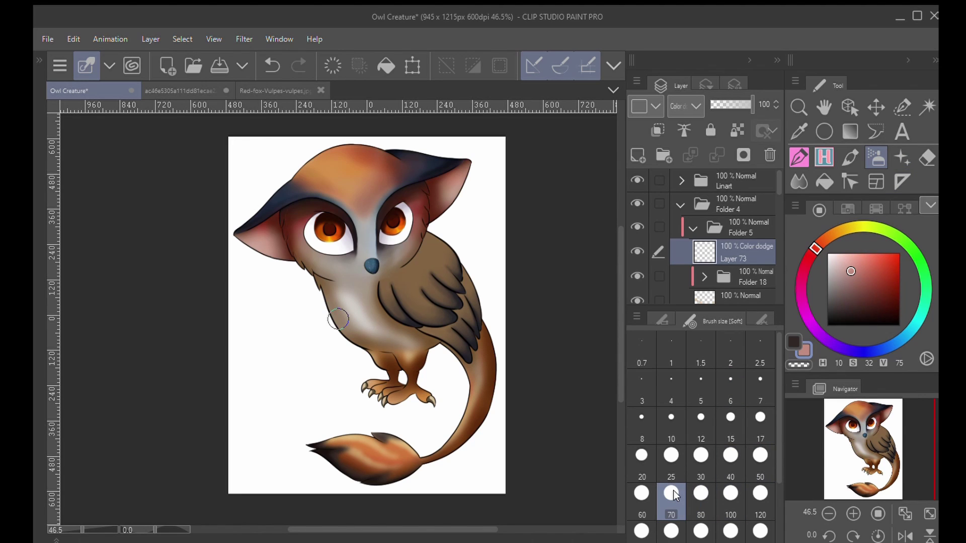
mouse_move(327, 159)
left_mouse_down()
mouse_move(355, 158)
mouse_move(355, 178)
left_mouse_up()
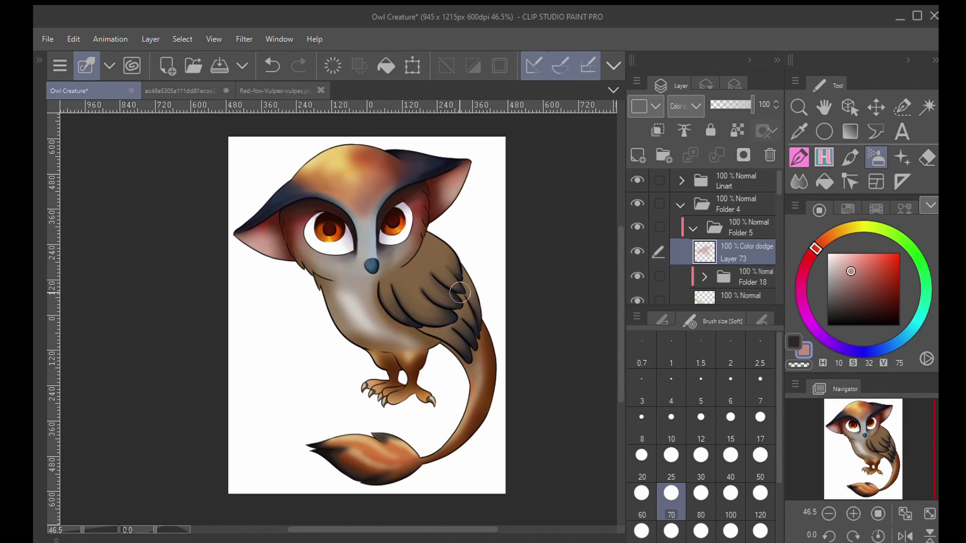
left_click_drag(405, 301, 420, 271)
left_click_drag(354, 289, 356, 323)
mouse_move(369, 234)
left_mouse_down()
mouse_move(393, 232)
mouse_move(383, 274)
left_mouse_up()
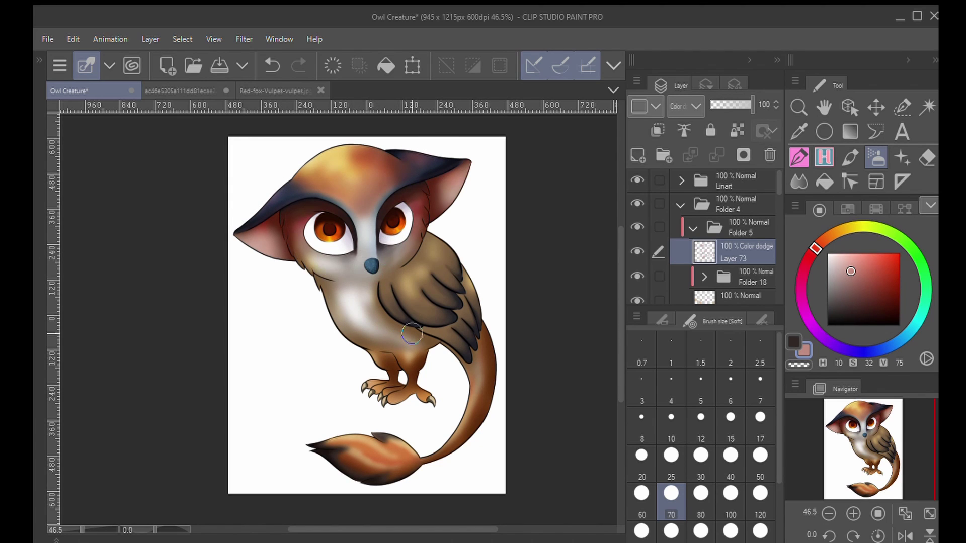
- Airbrush highlights onto the lower wing feathers and the tail at size 40, undoing two unwanted strokes along the way
mouse_move(411, 334)
left_mouse_down()
mouse_move(424, 321)
mouse_move(456, 342)
mouse_move(493, 328)
left_mouse_up()
key("bracketleft")
key("bracketleft")
key("bracketleft")
scroll(446, 332, "up", 3)
left_click_drag(490, 295, 500, 308)
mouse_move(503, 265)
left_mouse_down()
mouse_move(516, 280)
mouse_move(454, 164)
left_mouse_up()
mouse_move(457, 292)
left_mouse_down()
mouse_move(427, 423)
mouse_move(449, 354)
left_mouse_up()
key("ctrl+z")
key("ctrl+z")
mouse_move(457, 298)
left_mouse_down()
mouse_move(446, 390)
mouse_move(412, 437)
left_mouse_up()
left_click_drag(460, 430, 545, 386)
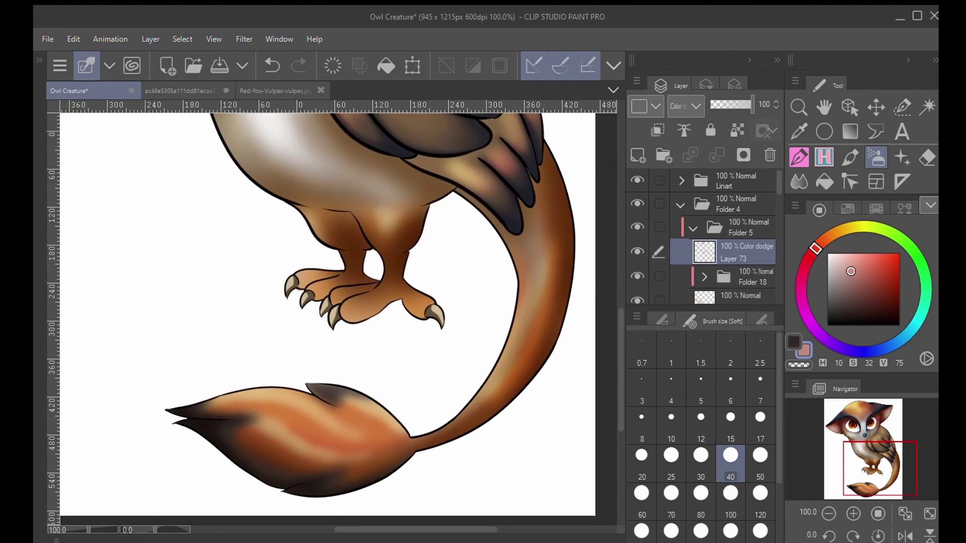
- Try brightening the tail tuft with size 40 airbrush highlights, and undo those strokes
mouse_move(232, 403)
left_mouse_down()
mouse_move(300, 409)
mouse_move(368, 445)
left_mouse_up()
left_click_drag(353, 406, 383, 431)
mouse_move(276, 425)
left_mouse_down()
mouse_move(362, 460)
mouse_move(388, 458)
left_mouse_up()
scroll(420, 288, "down", 3)
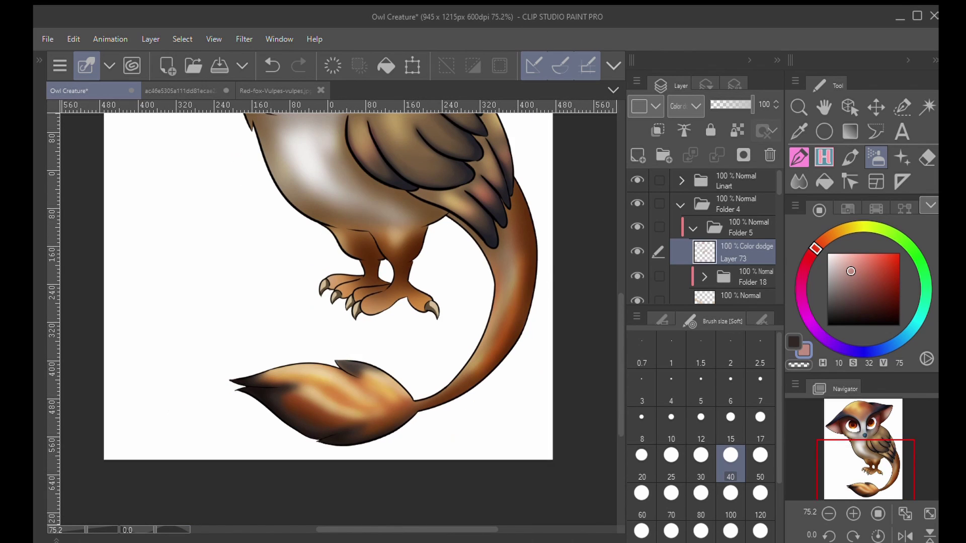
left_click_drag(420, 289, 402, 308)
key("ctrl+z")
key("ctrl+z")
key("ctrl+z")
left_click_drag(255, 398, 383, 428)
key("ctrl+z")
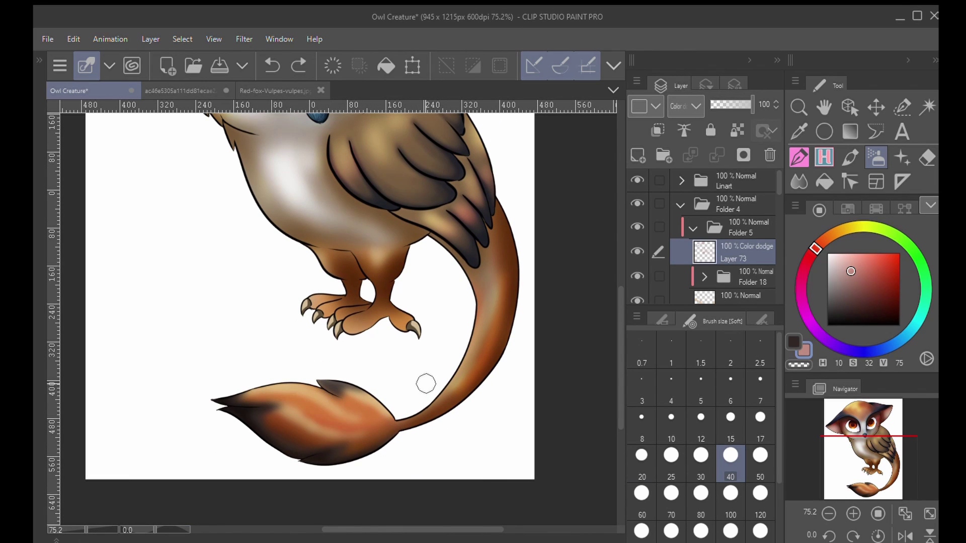
- Airbrush softer Color dodge highlights across the middle of the tail tuft at size 60
key("bracketright")
key("bracketright")
key("ctrl+z")
mouse_move(268, 393)
left_mouse_down()
mouse_move(373, 454)
mouse_move(356, 422)
left_mouse_up()
mouse_move(334, 388)
left_mouse_down()
mouse_move(375, 397)
mouse_move(360, 436)
left_mouse_up()
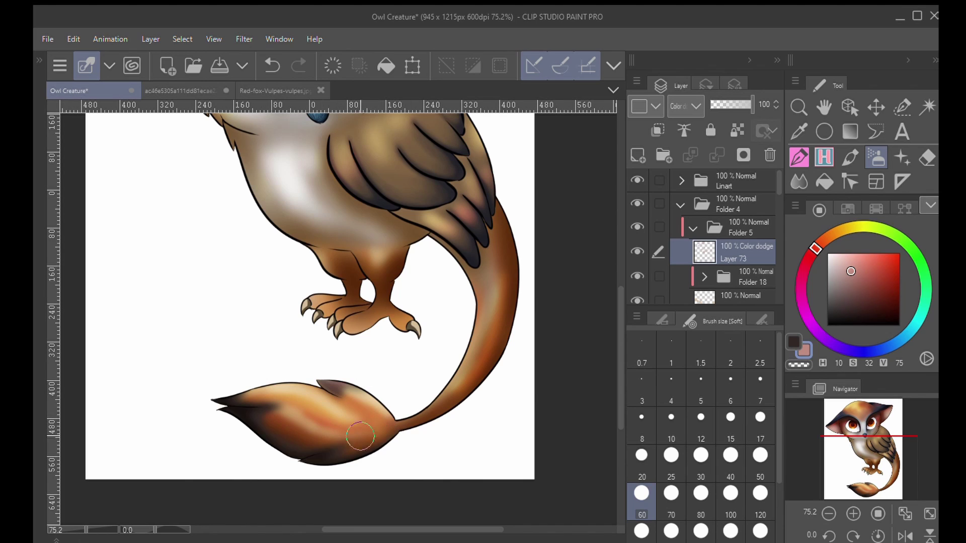
- Airbrush Color dodge highlights over the creature's thighs and feet at size 60
left_click_drag(418, 358, 428, 434)
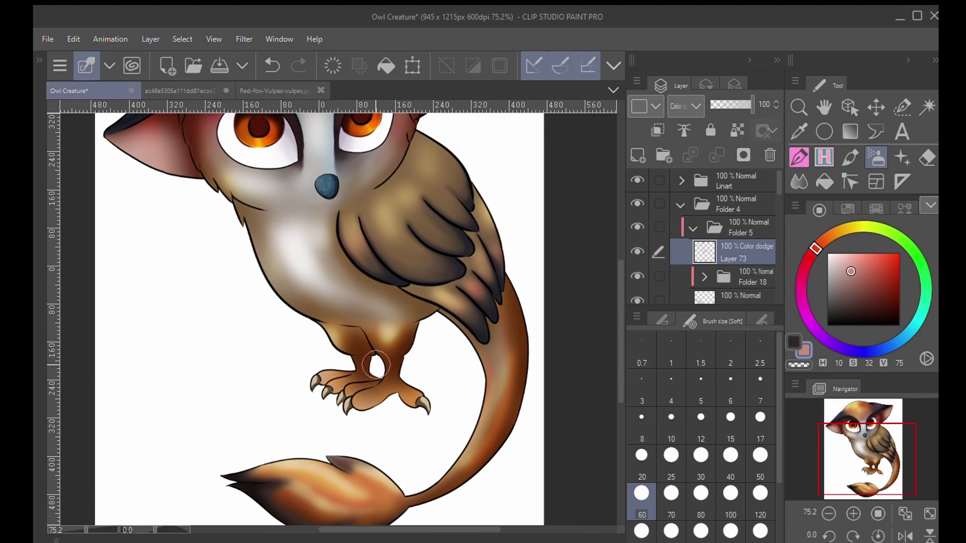
left_click_drag(352, 352, 377, 429)
left_click_drag(268, 300, 199, 297)
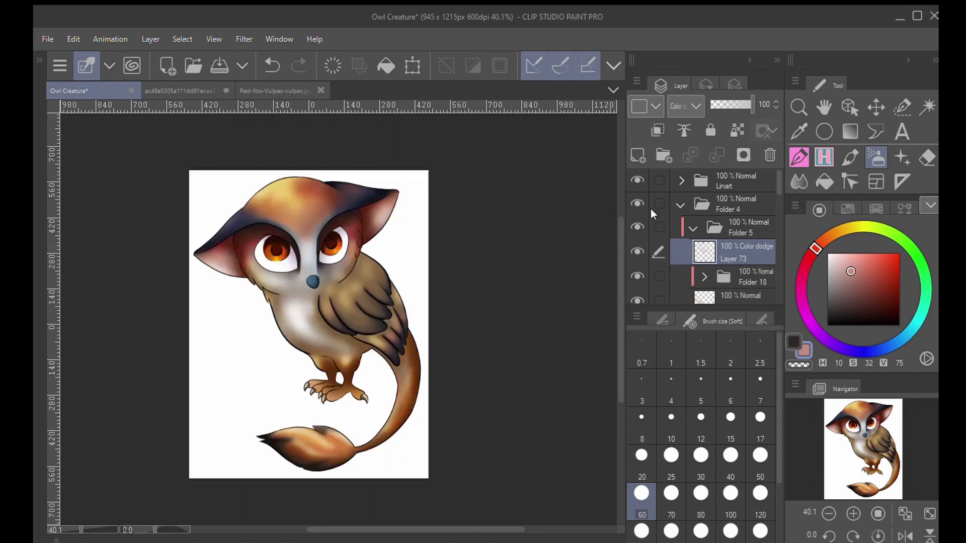
- Add a new Normal layer below Layer 71 and ready the H 2 brush in grey-tan (H 29, S 21, V 72)
left_click(638, 155)
left_click_drag(307, 395, 353, 372)
scroll(354, 372, "up", 5)
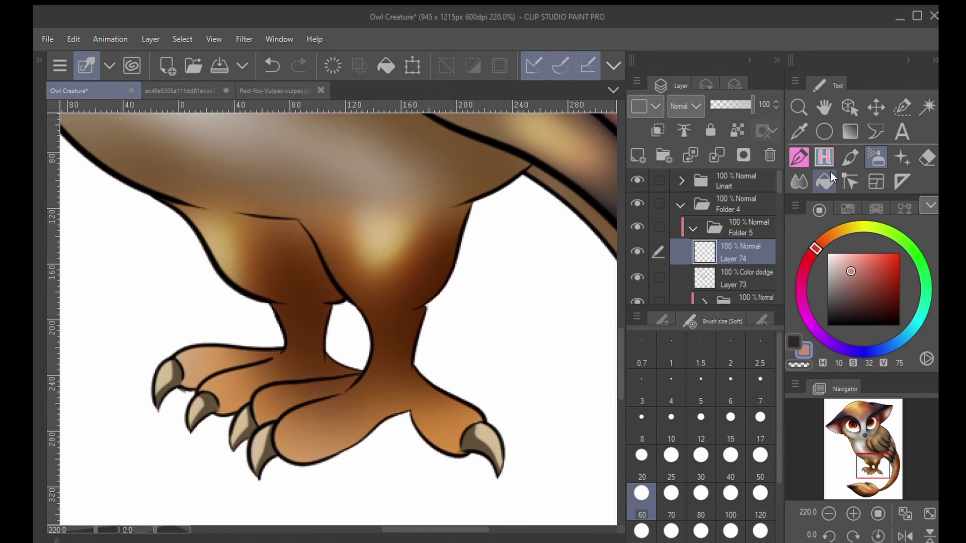
key("p")
mouse_move(835, 228)
left_mouse_down()
mouse_move(837, 238)
mouse_move(828, 234)
left_mouse_up()
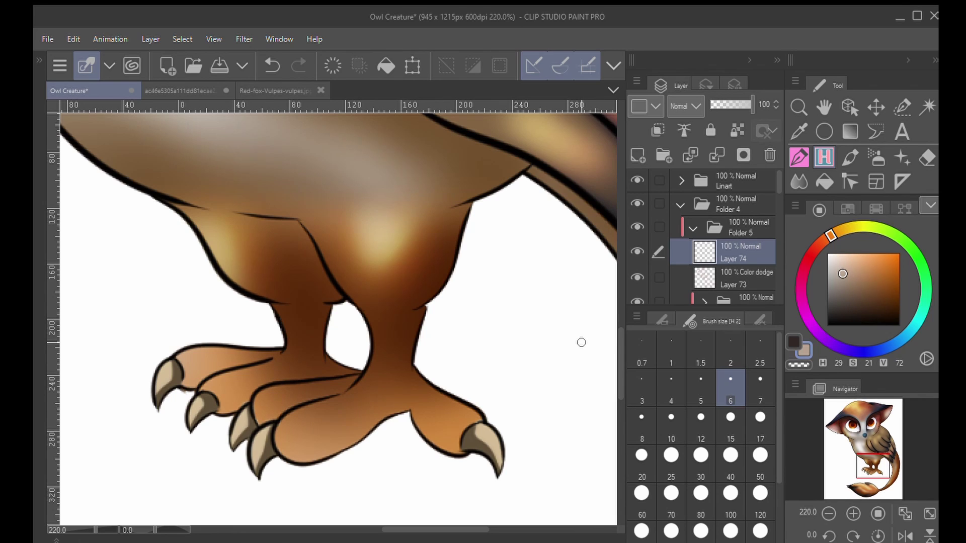
scroll(644, 266, "down", 2)
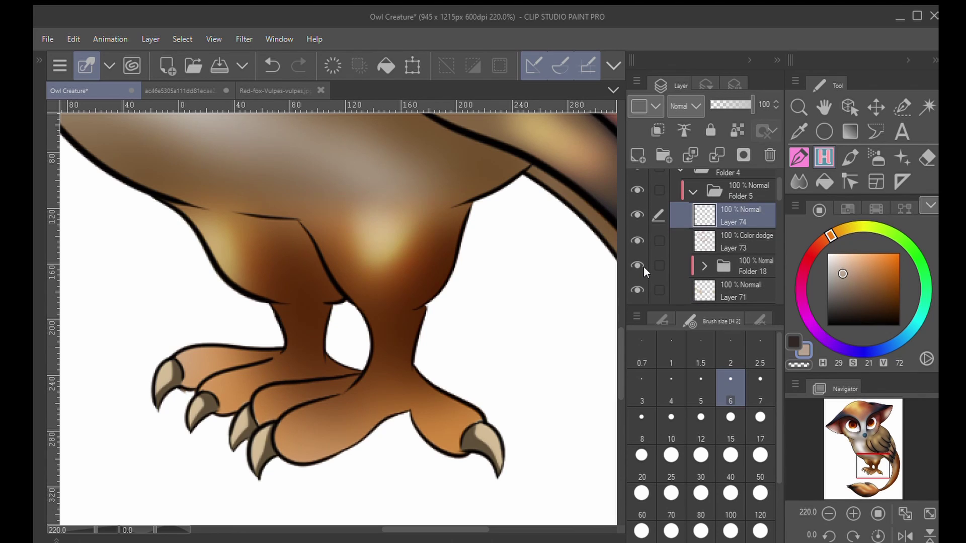
left_click_drag(721, 216, 709, 276)
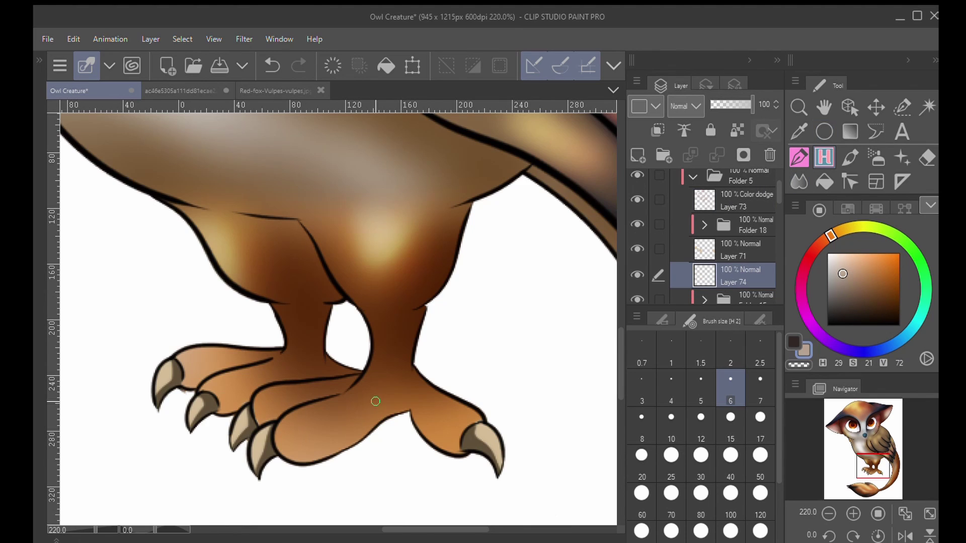
- Paint the lower legs and toes flat grey-tan up to the thigh edges, enlarging the brush from size 6 to 30
scroll(376, 401, "up", 5)
left_click_drag(431, 315, 373, 234, "shift")
mouse_move(339, 321)
left_mouse_down()
mouse_move(371, 259)
mouse_move(376, 209)
mouse_move(394, 233)
left_mouse_up()
left_click_drag(412, 202, 436, 153)
mouse_move(327, 321)
left_mouse_down()
mouse_move(294, 384)
mouse_move(298, 421)
left_mouse_up()
key("bracketright")
key("bracketright")
key("bracketright")
key("bracketright")
key("bracketright")
key("bracketright")
key("bracketright")
key("bracketright")
key("bracketright")
mouse_move(338, 318)
left_mouse_down()
mouse_move(470, 377)
mouse_move(355, 345)
left_mouse_up()
scroll(356, 345, "down", 3)
mouse_move(450, 245)
left_mouse_down()
mouse_move(550, 289)
mouse_move(367, 494)
left_mouse_up()
left_click_drag(427, 221, 480, 289)
scroll(418, 349, "down", 3)
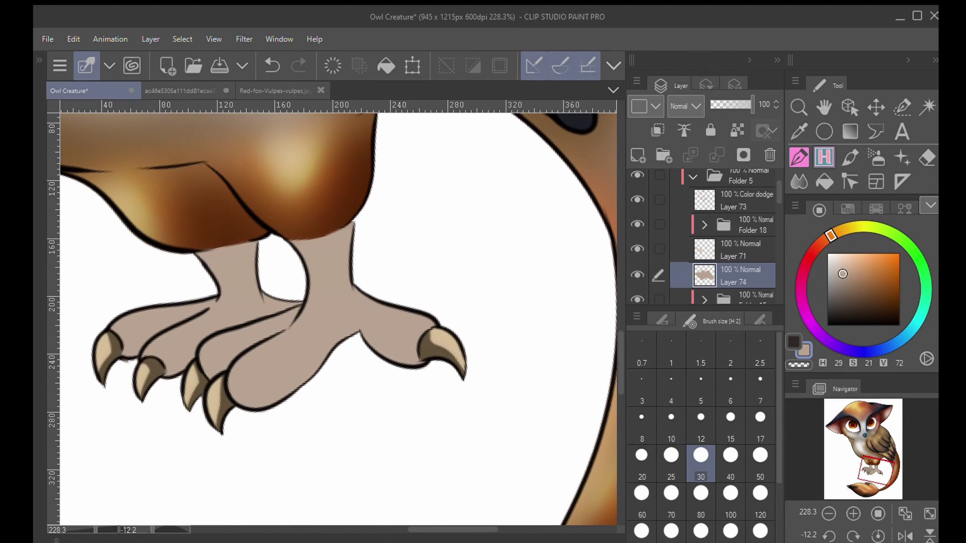
- Recolour the flat foot paint to grey-green (H 50, S 21, V 72) and add a folder with a new layer above it
left_click(845, 224)
key("alt+Delete")
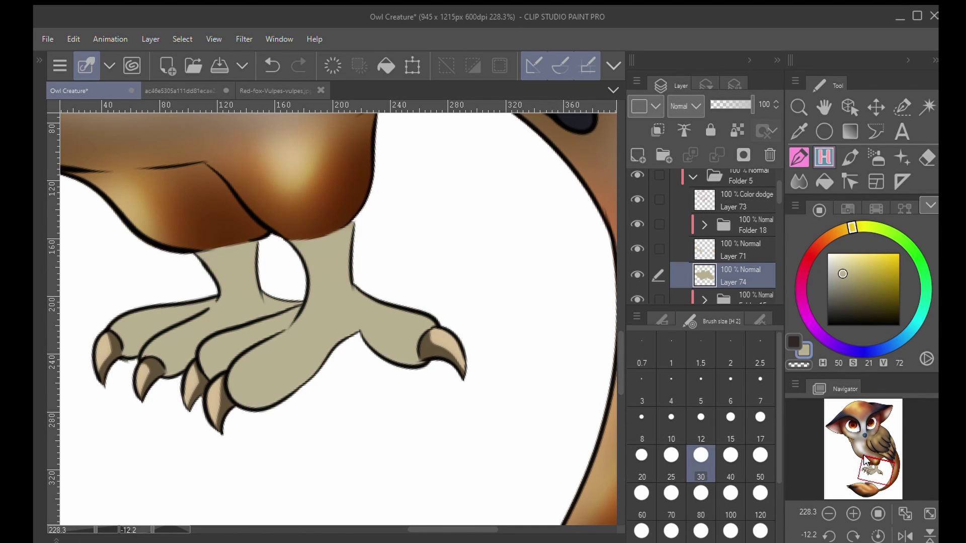
left_click_drag(864, 460, 856, 458)
left_click(664, 155)
left_click(638, 155)
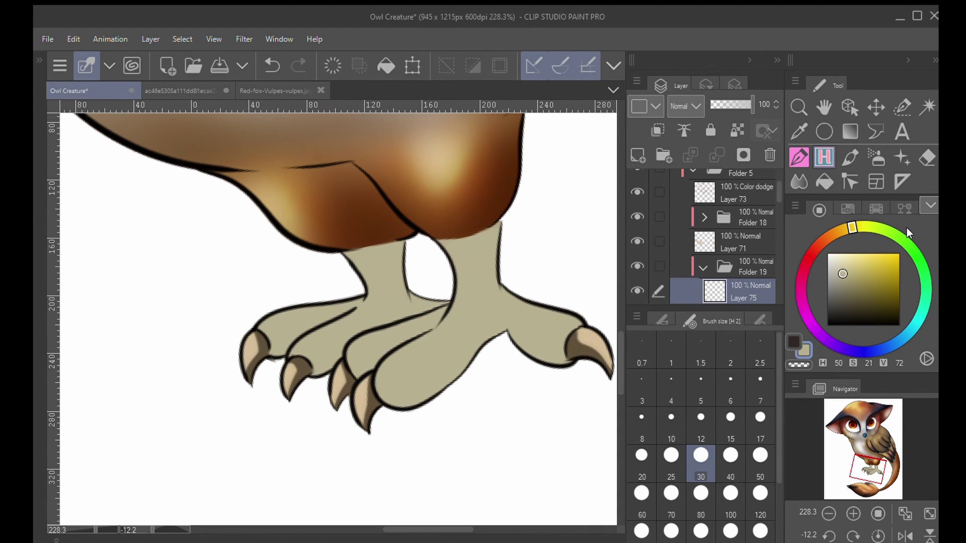
- Airbrush soft shading over the lower legs and toes in H 43, S 24, V 56 at size 30, then reduce the brush to 12
left_click(845, 229)
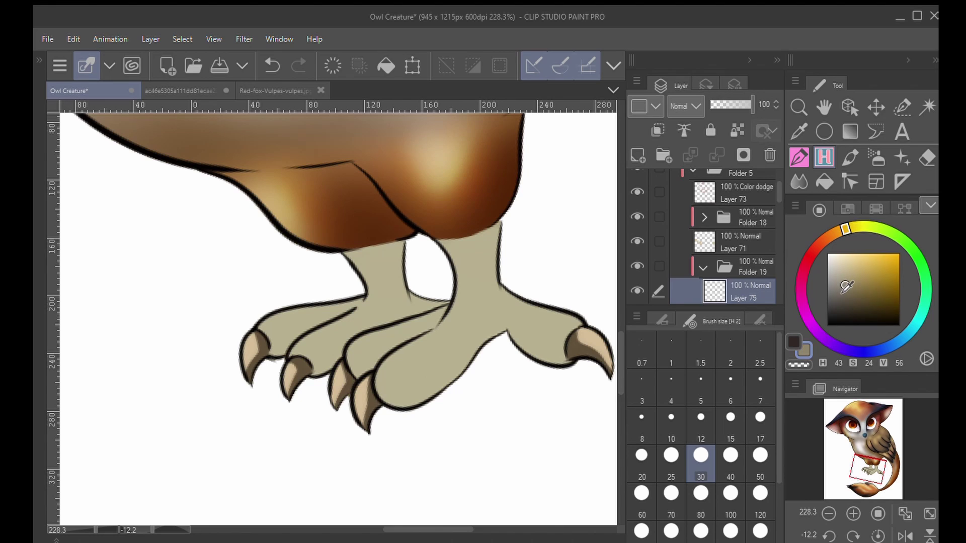
left_click(876, 157)
left_click(702, 455)
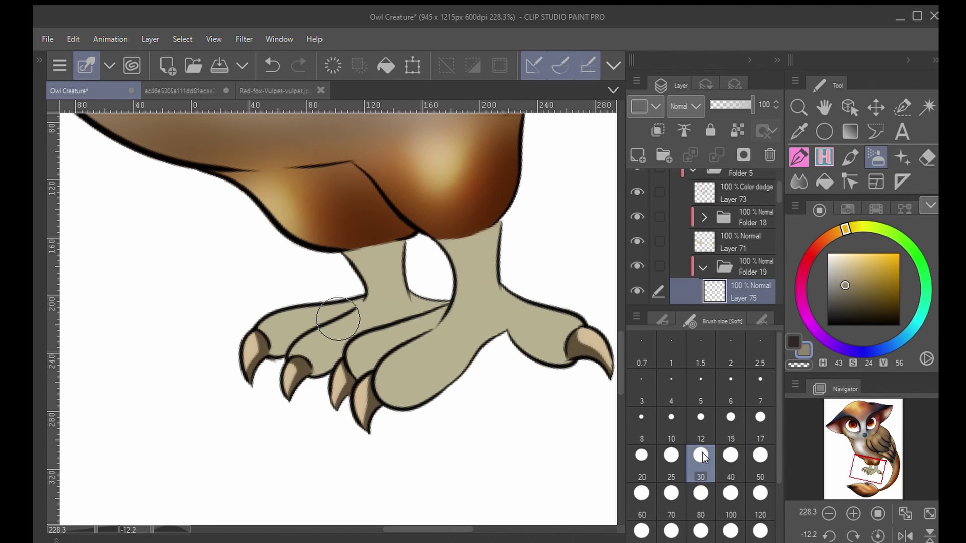
mouse_move(437, 227)
left_mouse_down()
mouse_move(471, 235)
mouse_move(513, 278)
mouse_move(400, 250)
mouse_move(418, 291)
mouse_move(533, 279)
mouse_move(537, 290)
mouse_move(509, 281)
mouse_move(568, 345)
mouse_move(525, 340)
mouse_move(512, 326)
mouse_move(426, 407)
mouse_move(318, 375)
left_mouse_up()
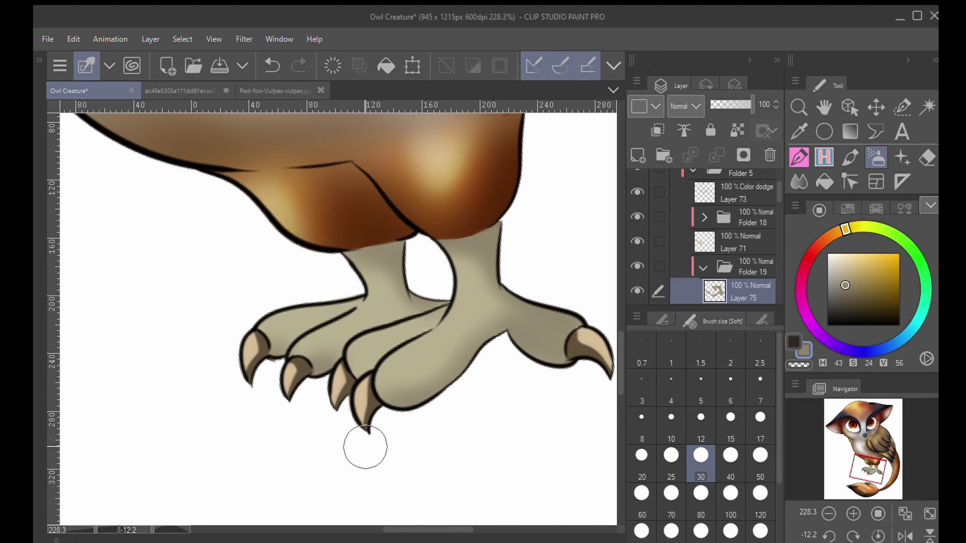
key("bracketleft")
key("bracketleft")
key("bracketleft")
key("bracketleft")
key("bracketleft")
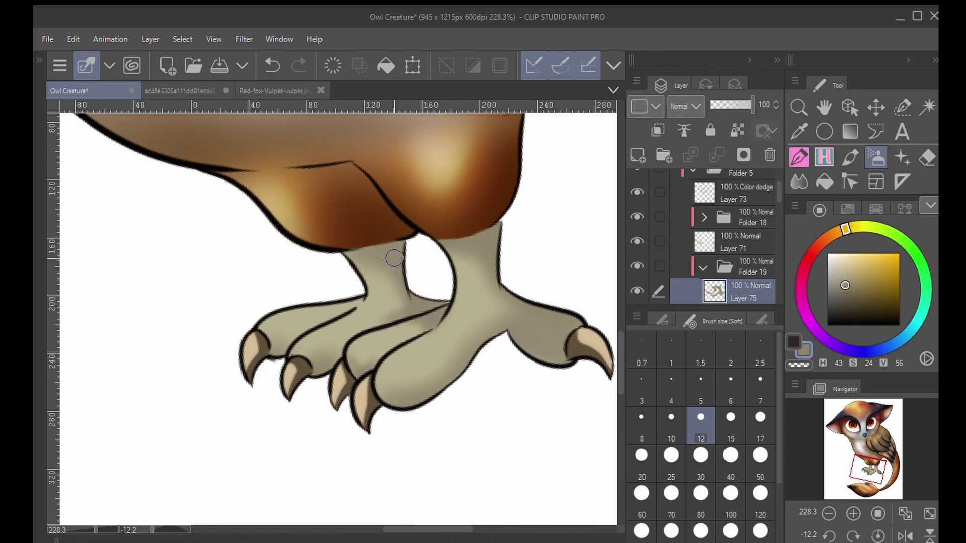
- Add a clipped layer and airbrush darker shading (H 43, S 28, V 35) on the lower legs and toes at size 30
left_click(638, 155)
left_click(850, 298)
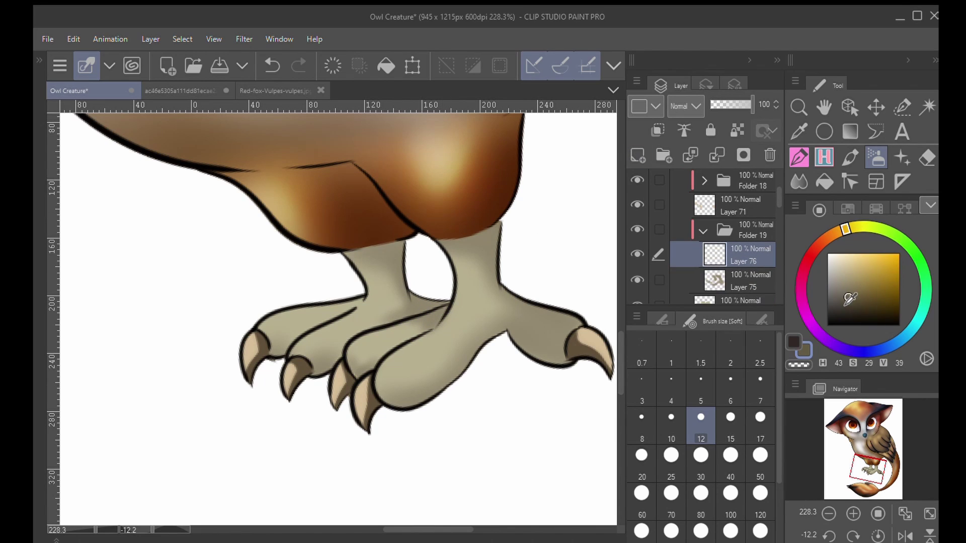
left_click(638, 156)
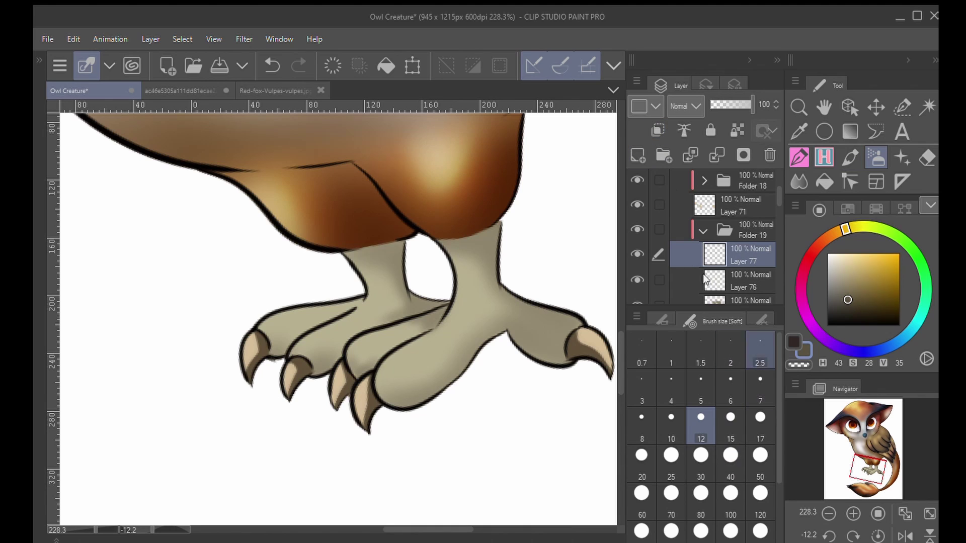
left_click(264, 55)
left_click(701, 460)
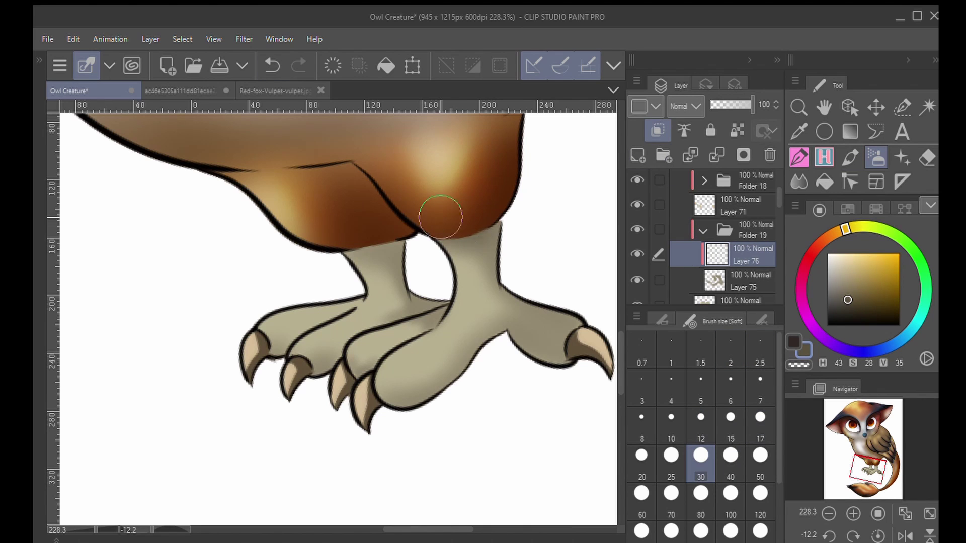
mouse_move(530, 299)
left_mouse_down()
mouse_move(559, 368)
mouse_move(487, 348)
mouse_move(391, 406)
mouse_move(321, 382)
mouse_move(337, 372)
mouse_move(274, 359)
left_mouse_up()
mouse_move(432, 302)
left_mouse_down()
mouse_move(430, 272)
mouse_move(384, 231)
mouse_move(432, 290)
left_mouse_up()
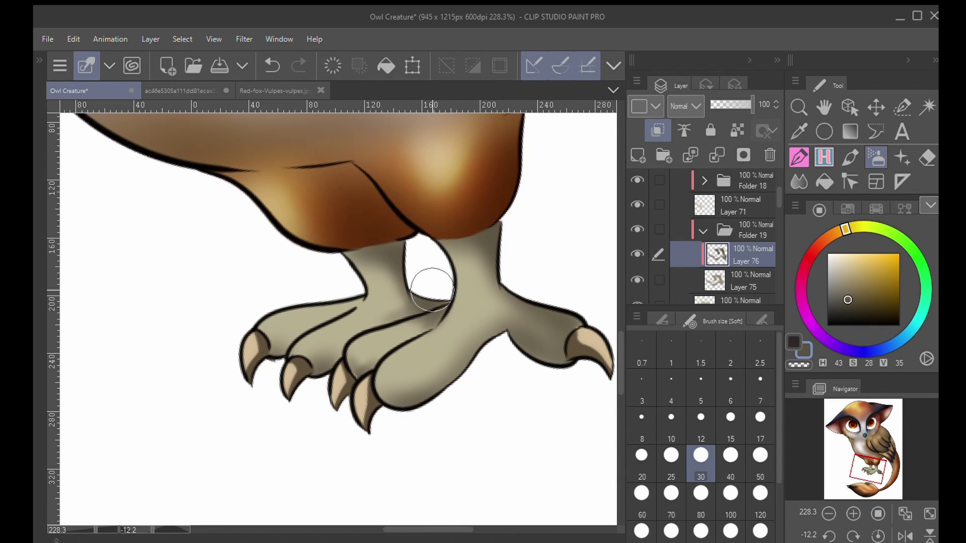
- Add another clipped layer and airbrush the deepest shadows under the thighs in H 43, S 39, V 21
left_click(638, 156)
left_click(658, 132)
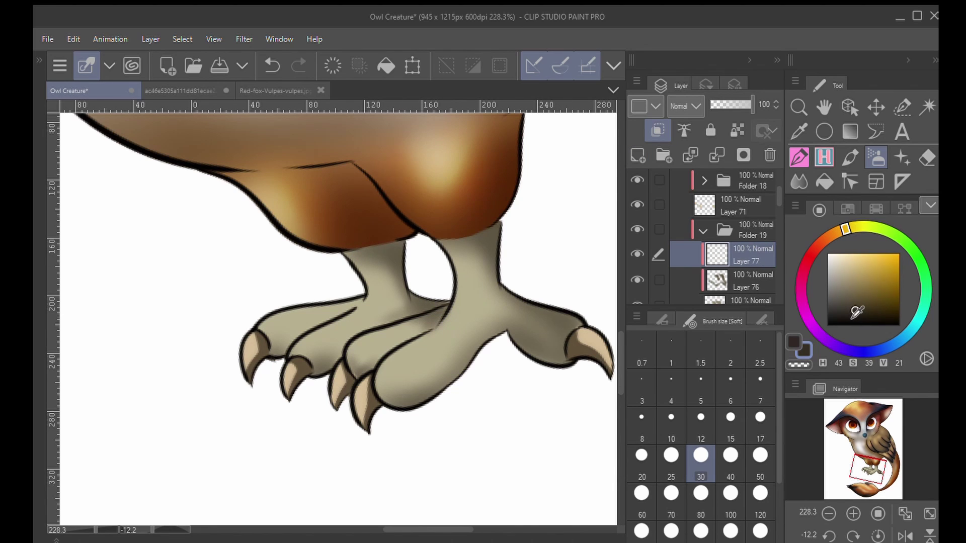
mouse_move(448, 228)
left_mouse_down()
mouse_move(587, 390)
mouse_move(401, 416)
mouse_move(431, 276)
mouse_move(406, 248)
mouse_move(373, 250)
left_mouse_up()
- Straighten the canvas, add a new layer and airbrush cream highlights (H 43, S 18, V 96) along the lower legs and toes at size 12
scroll(490, 303, "down", 5)
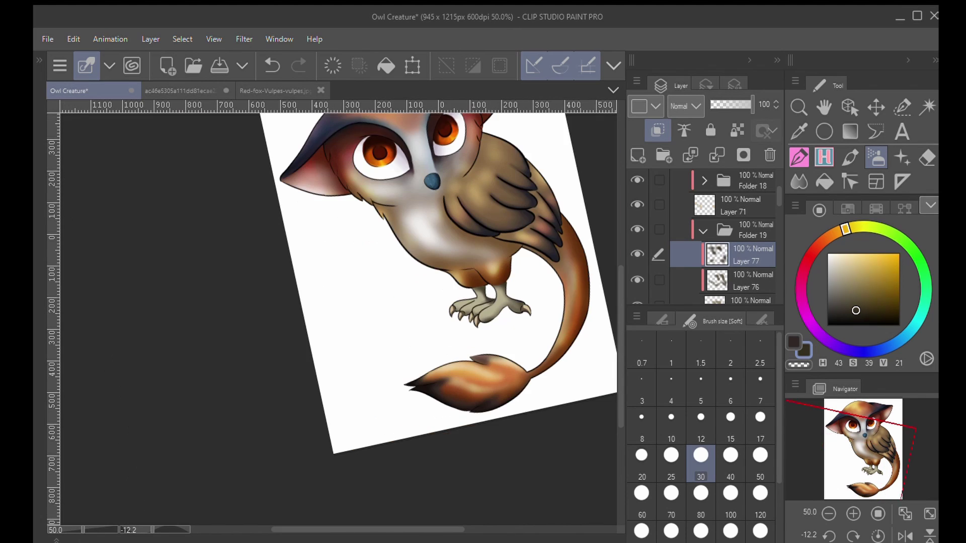
left_click(878, 537)
scroll(425, 365, "up", 4)
left_click(661, 157)
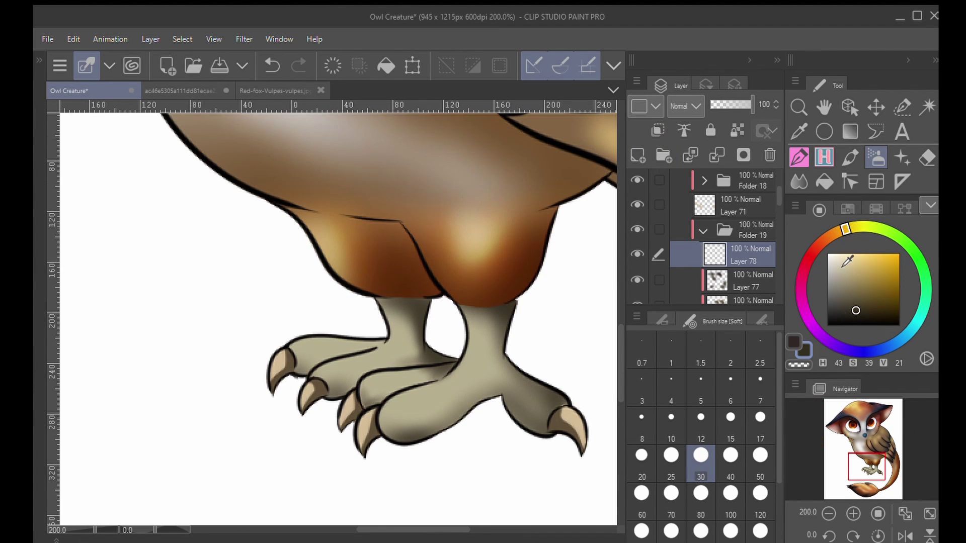
left_click(878, 158)
left_click(701, 418)
scroll(473, 344, "up", 4)
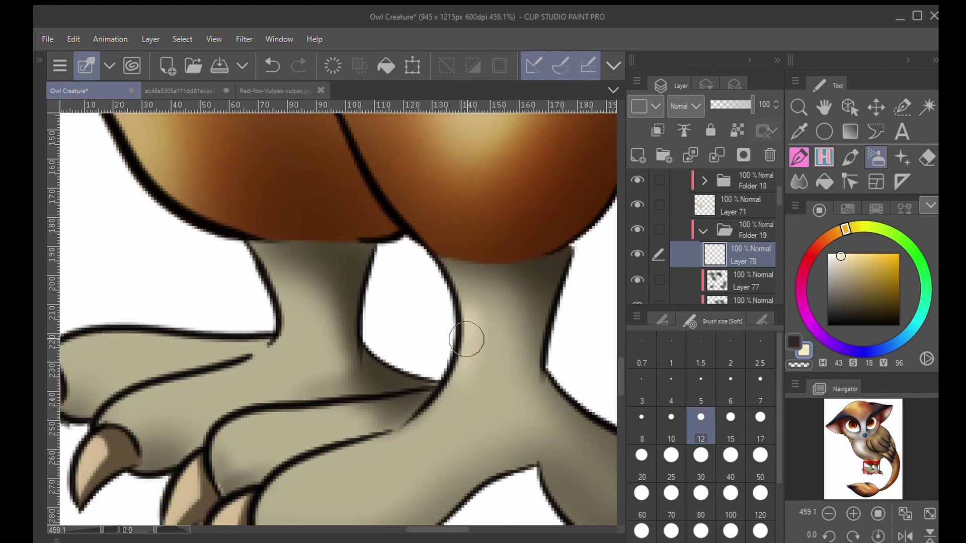
left_click_drag(379, 453, 311, 471)
left_click_drag(328, 418, 239, 428)
mouse_move(313, 321)
left_mouse_down()
mouse_move(411, 341)
mouse_move(411, 353)
left_mouse_up()
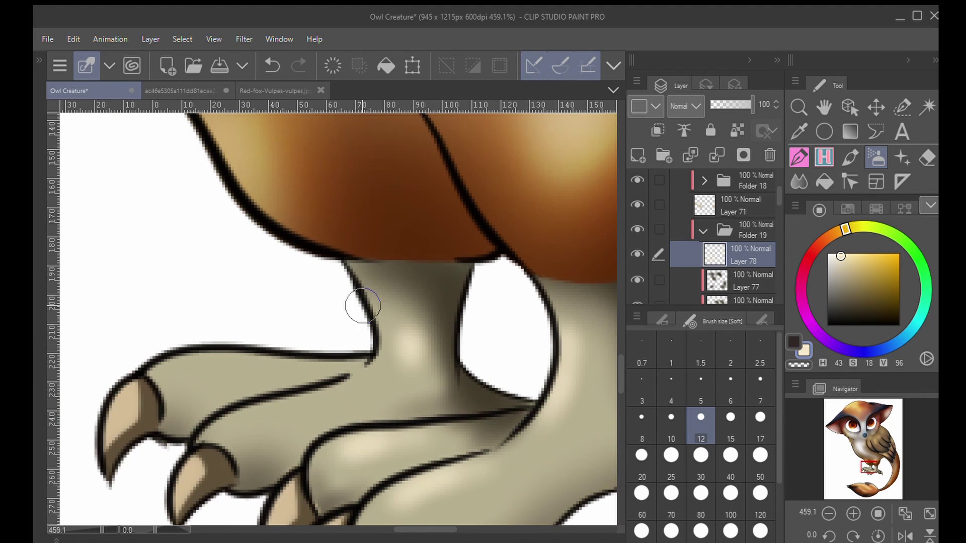
mouse_move(319, 371)
left_mouse_down()
mouse_move(195, 352)
mouse_move(168, 363)
left_mouse_up()
left_click_drag(290, 405, 317, 405)
scroll(365, 338, "down", 5)
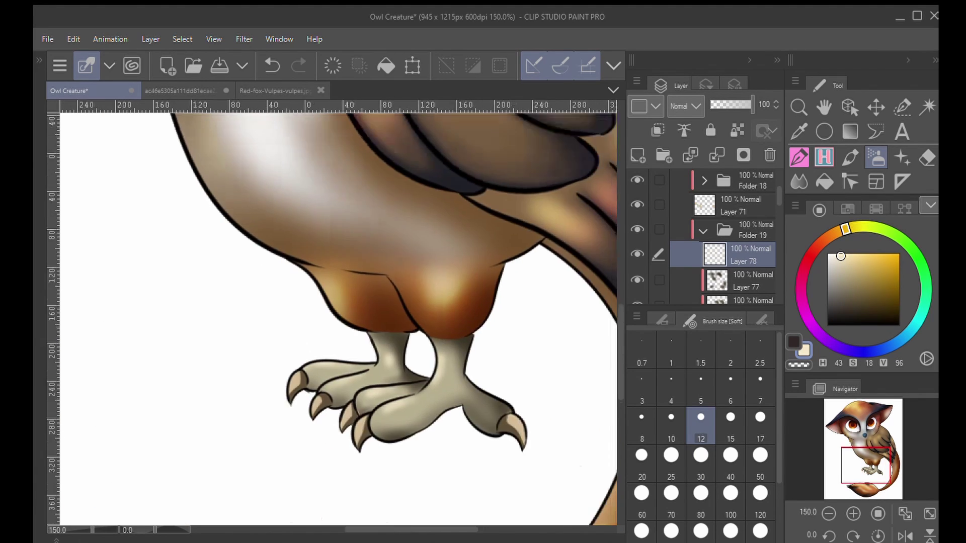